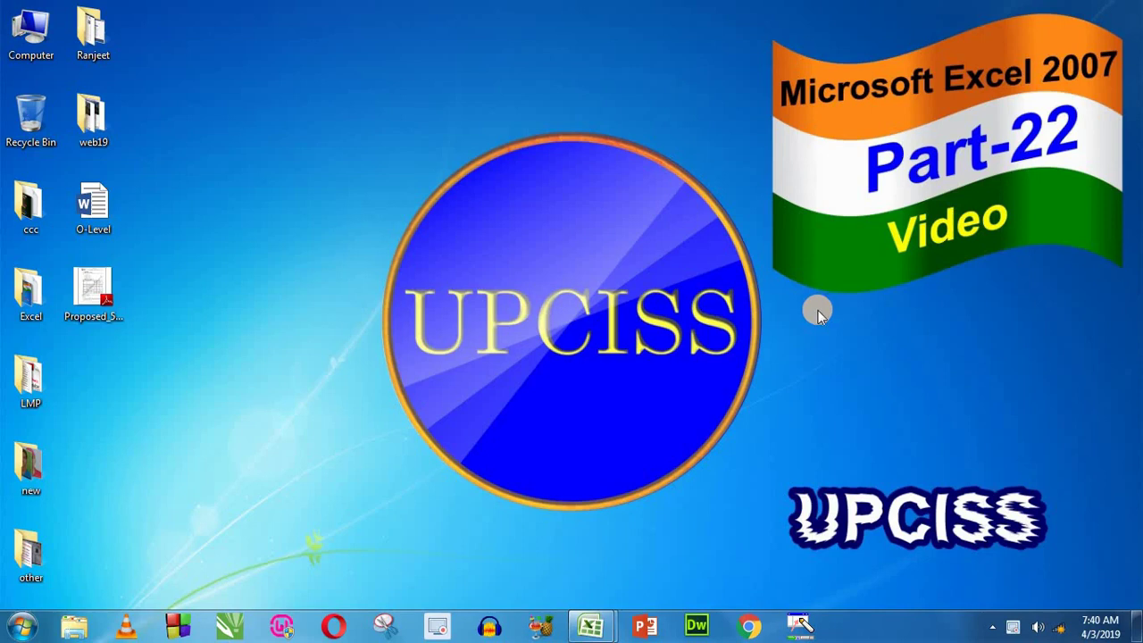
- Restore the Book1 Excel window from its taskbar preview
{"action": "mouse_move", "coordinate": [601, 633]}
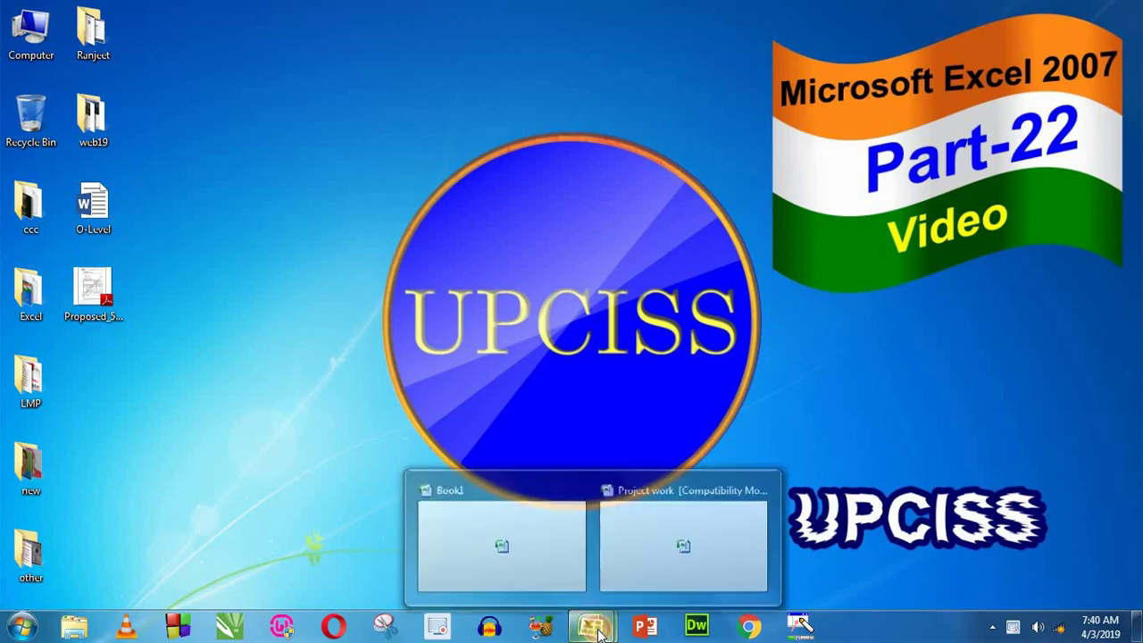
{"action": "left_click", "coordinate": [531, 563]}
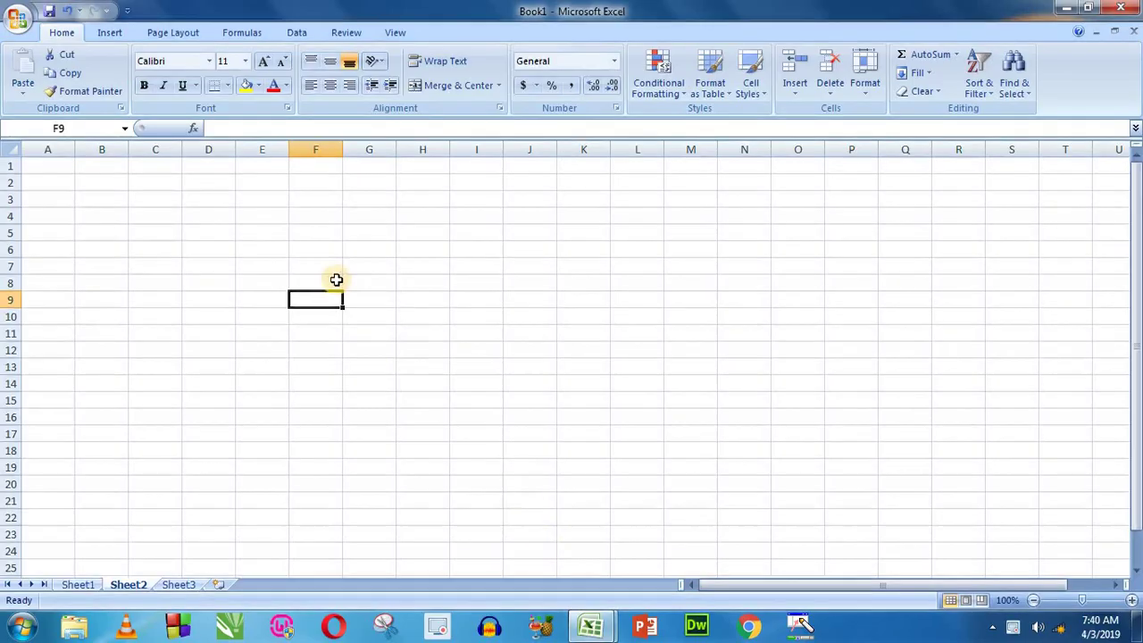
- Look at the Home and Insert commands, ending on the Page Layout tab for the empty sheet
{"action": "left_click", "coordinate": [260, 264]}
{"action": "left_click", "coordinate": [174, 34]}
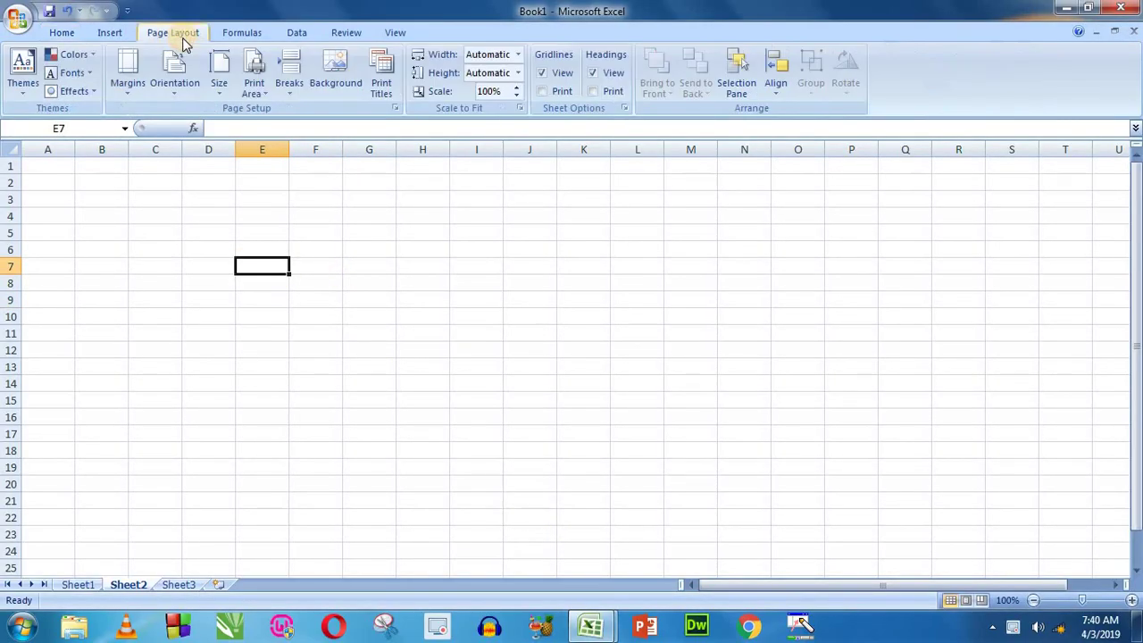
{"action": "left_click", "coordinate": [67, 33]}
{"action": "left_click", "coordinate": [110, 33]}
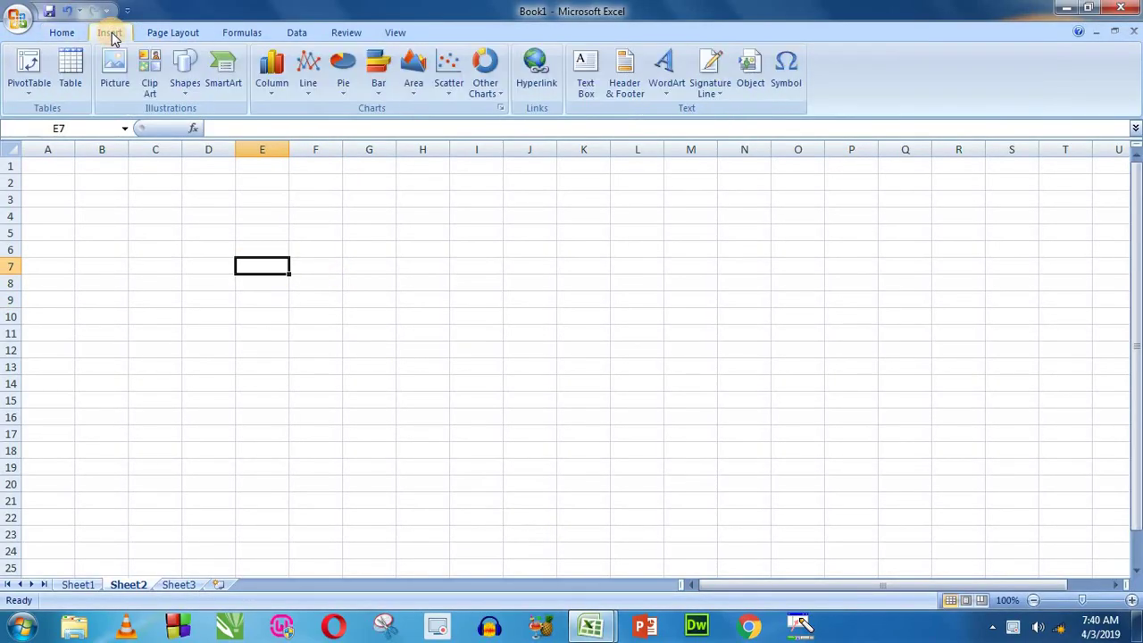
{"action": "left_click", "coordinate": [183, 32]}
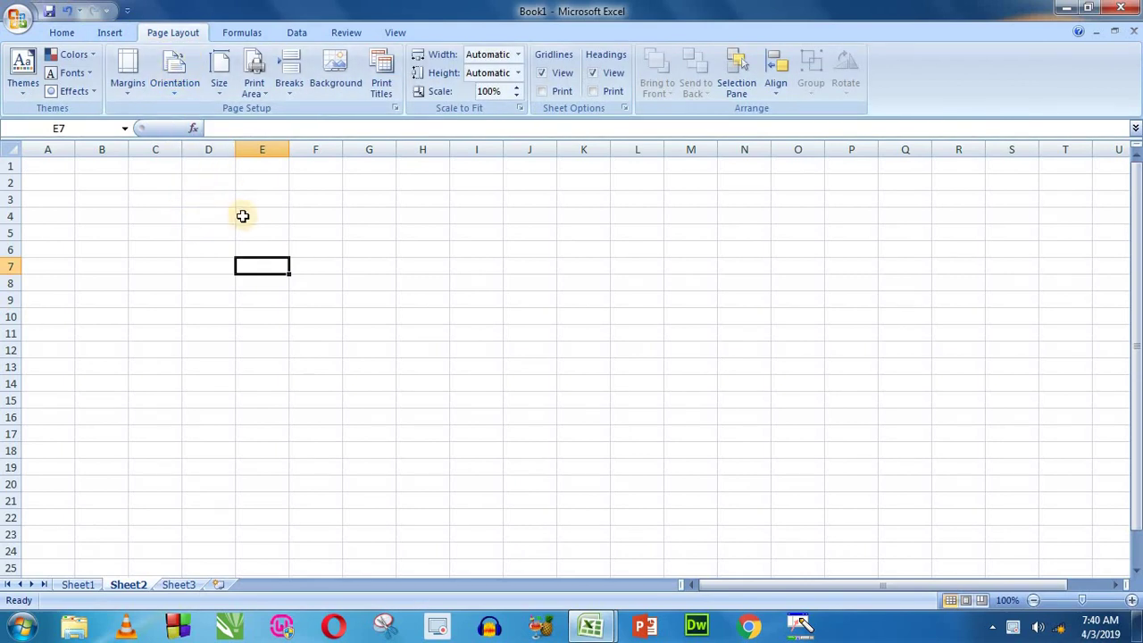
{"action": "left_click", "coordinate": [295, 239]}
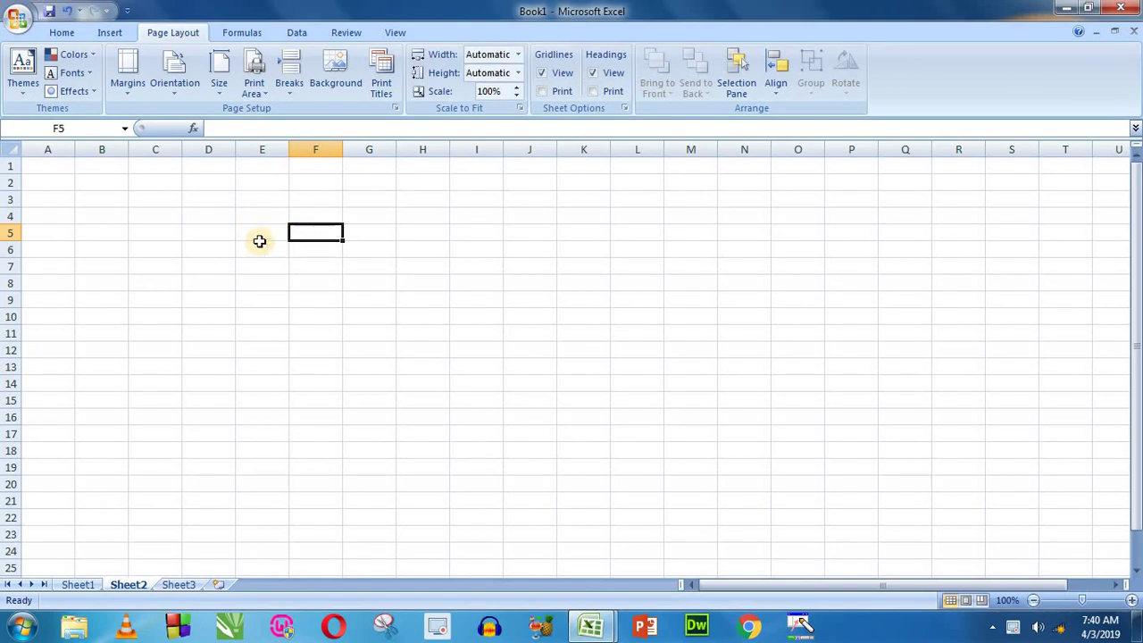
- Type sample text fghfh, gfhgf, gfhg, gf and gfh into scattered cells starting at C4
{"action": "left_click", "coordinate": [165, 222]}
{"action": "type", "text": "fghfh"}
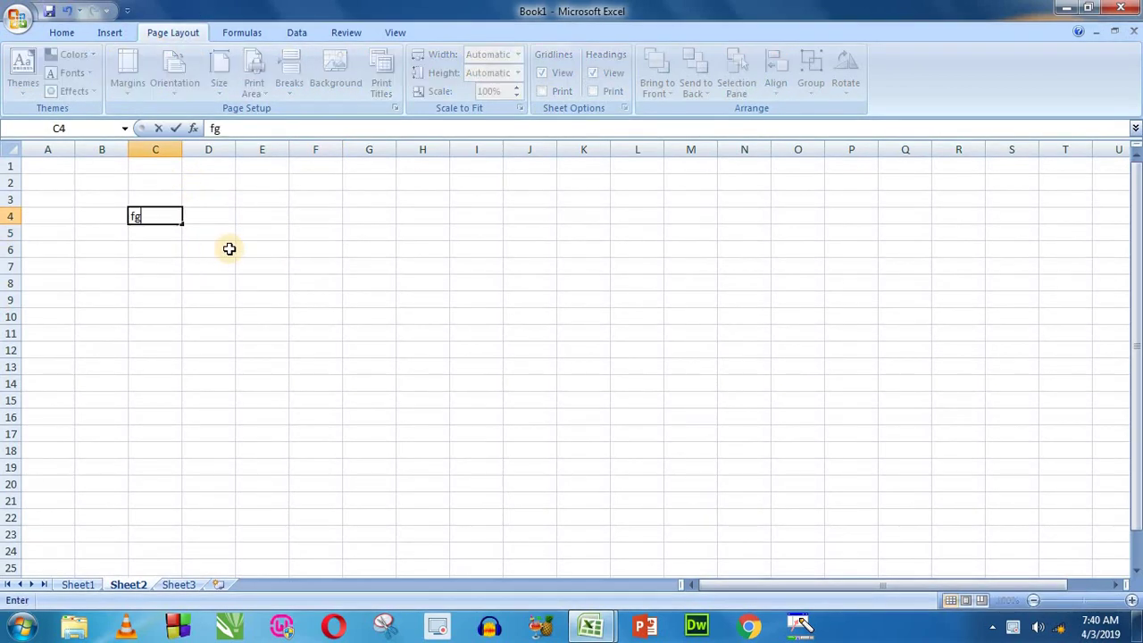
{"action": "left_click", "coordinate": [250, 234]}
{"action": "type", "text": "gfhgf"}
{"action": "left_click", "coordinate": [254, 317]}
{"action": "type", "text": "gfhg"}
{"action": "left_click", "coordinate": [165, 361]}
{"action": "type", "text": "gfh"}
{"action": "left_click", "coordinate": [439, 299]}
{"action": "type", "text": "gfh"}
{"action": "left_click", "coordinate": [527, 250]}
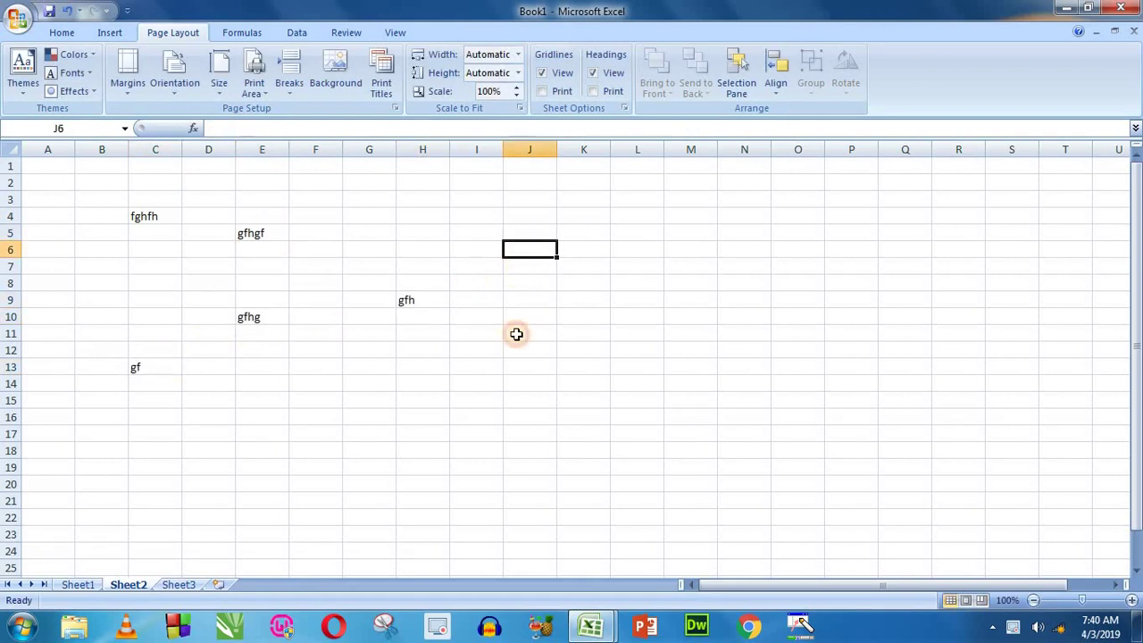
- Select the C4:I17 block of entries, then open the built-in Themes gallery
{"action": "left_click_drag", "start_coordinate": [152, 217], "coordinate": [473, 436]}
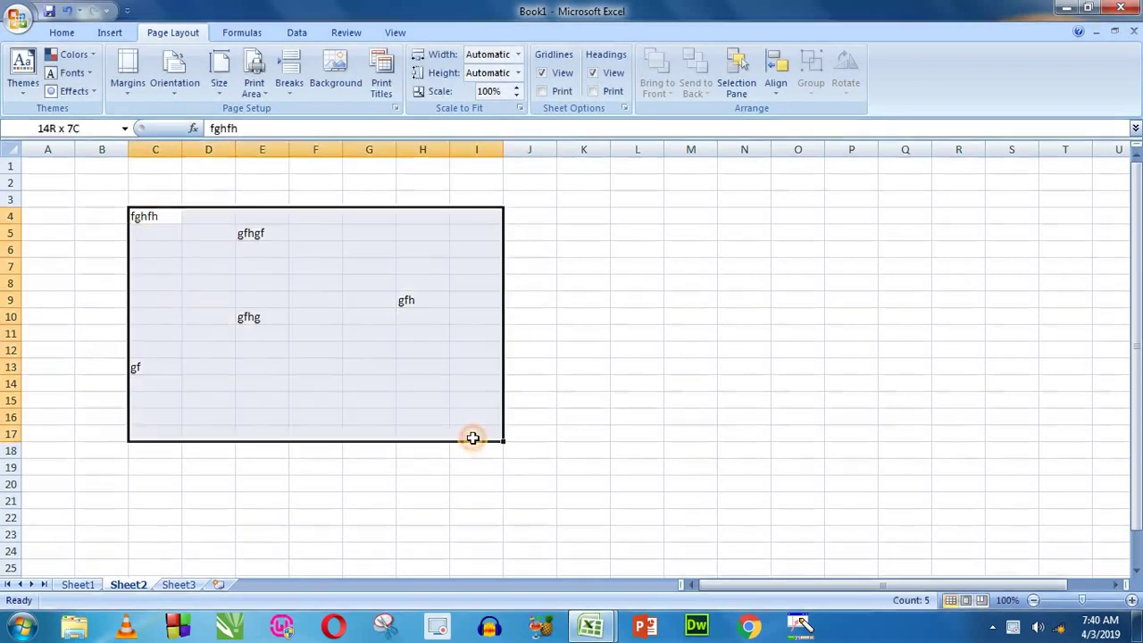
{"action": "left_click", "coordinate": [325, 251]}
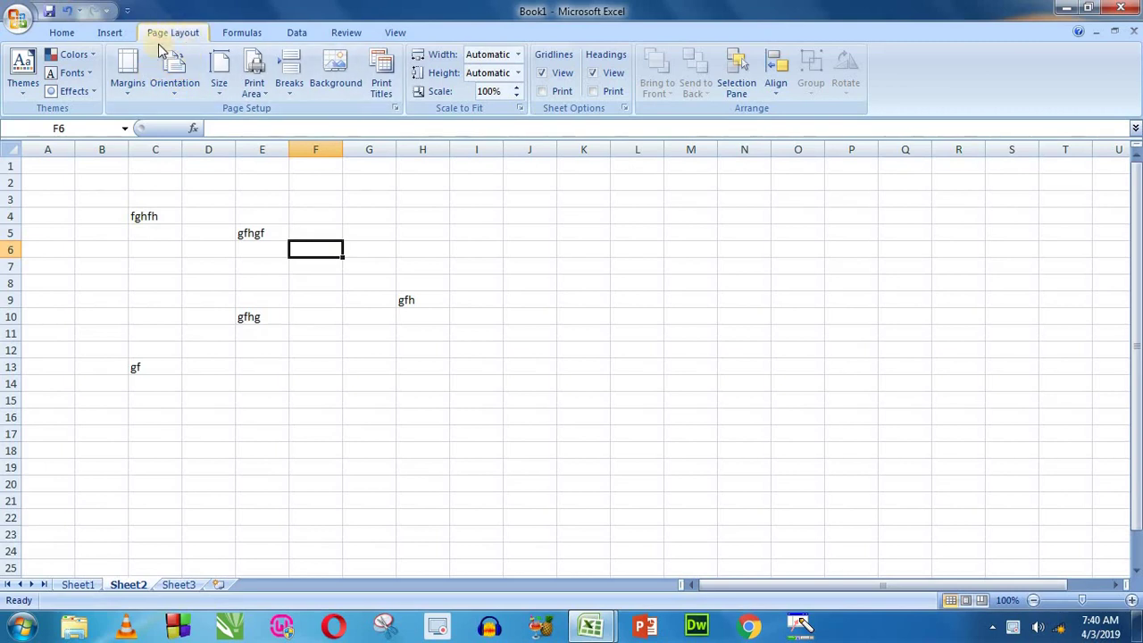
{"action": "left_click", "coordinate": [386, 260]}
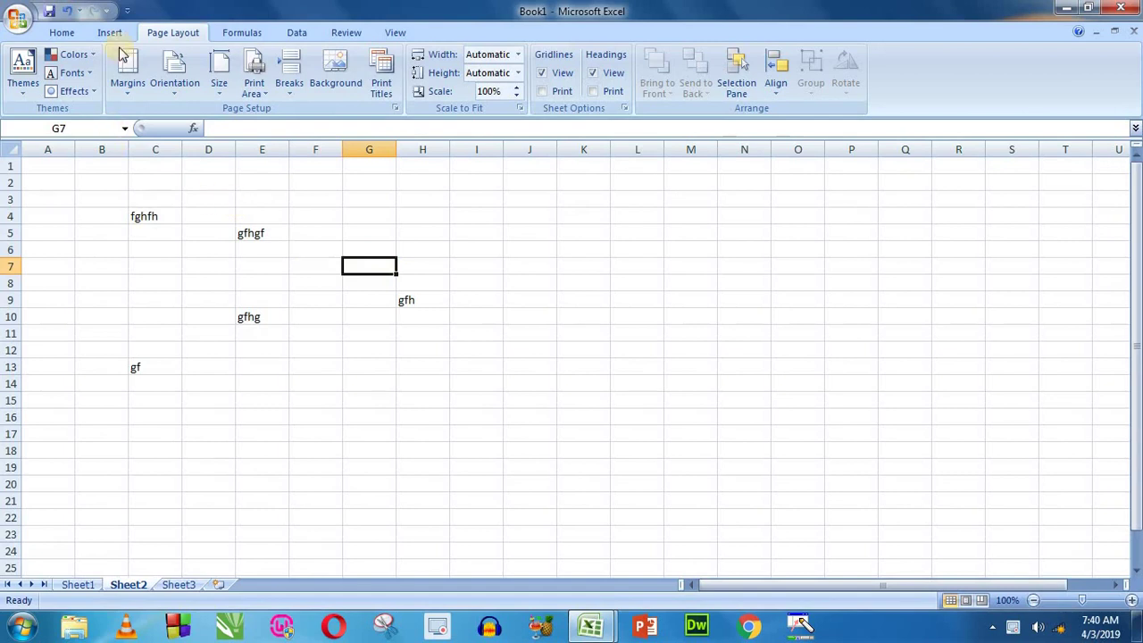
{"action": "left_click", "coordinate": [24, 85]}
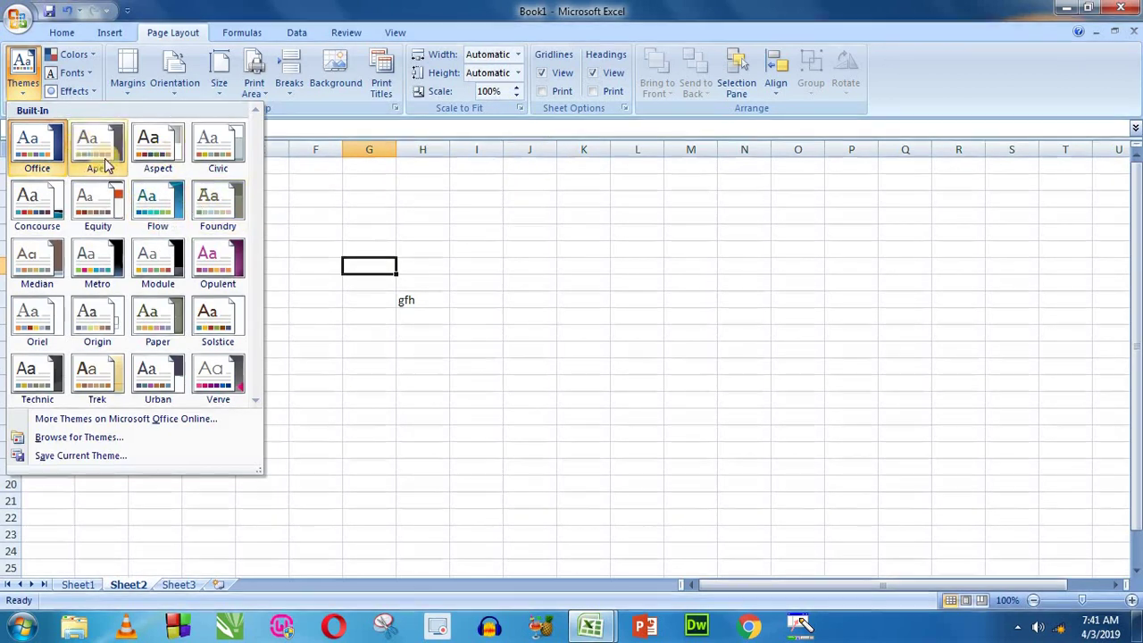
- Close the Themes gallery without choosing a theme, then reopen it
{"action": "left_click", "coordinate": [366, 225]}
{"action": "left_click", "coordinate": [204, 212]}
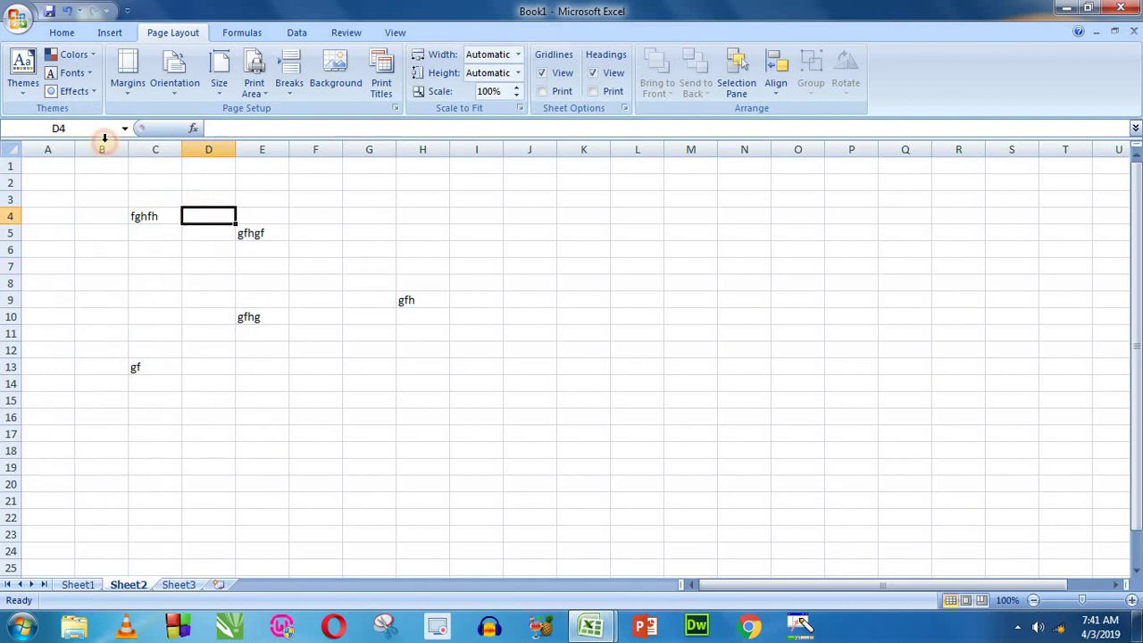
{"action": "left_click", "coordinate": [20, 67]}
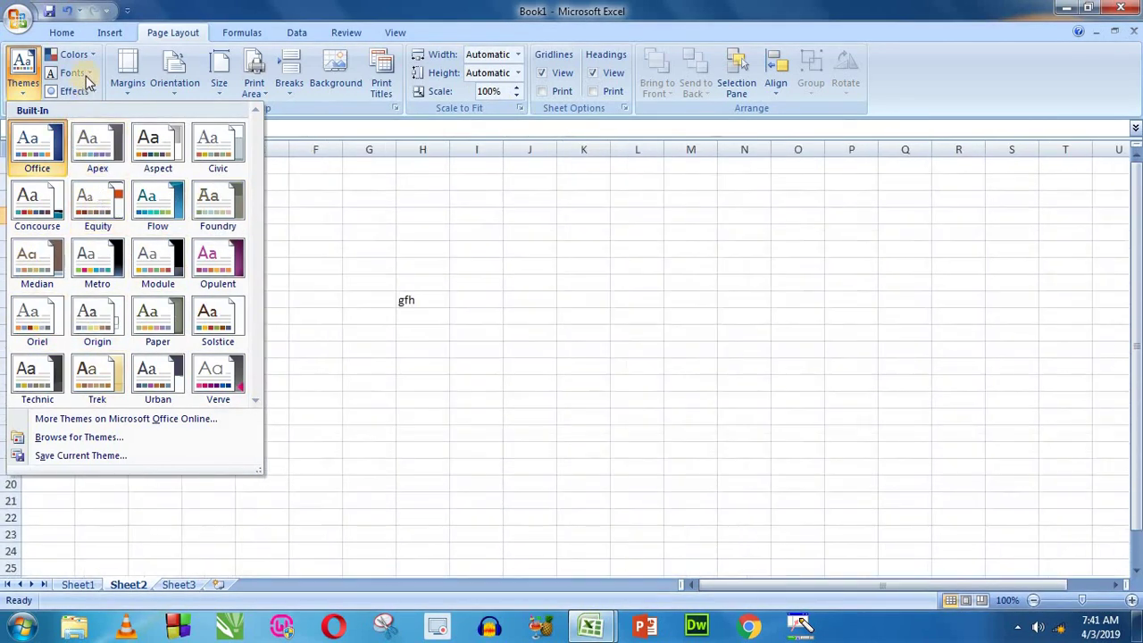
- Browse the themes and theme colour schemes without applying any
{"action": "left_click", "coordinate": [87, 58]}
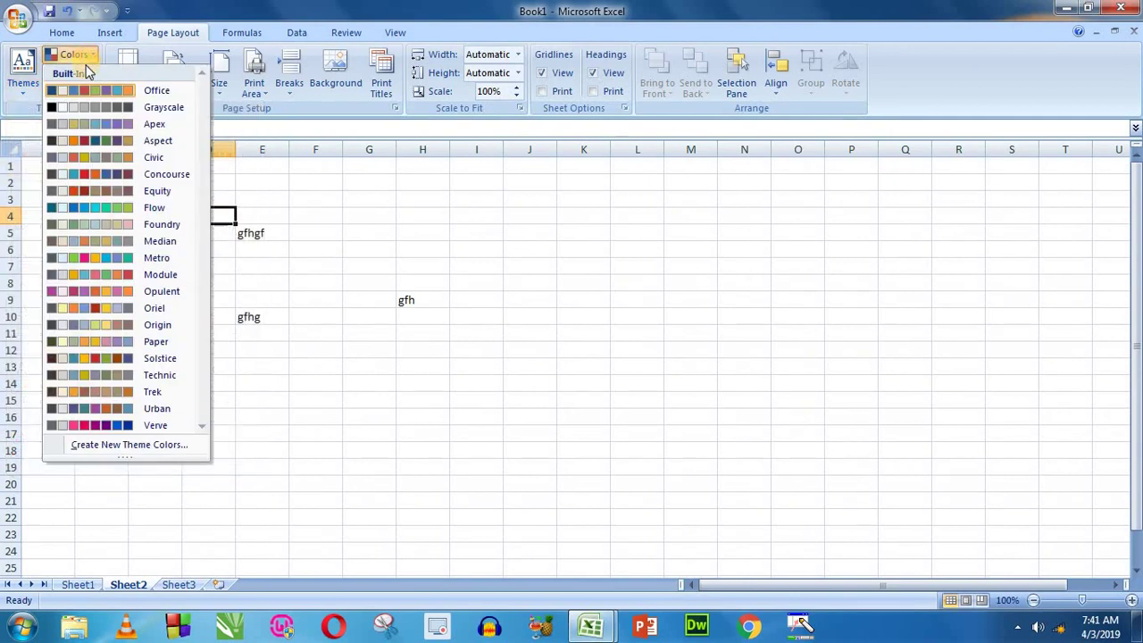
{"action": "left_click", "coordinate": [78, 54]}
{"action": "left_click", "coordinate": [89, 199]}
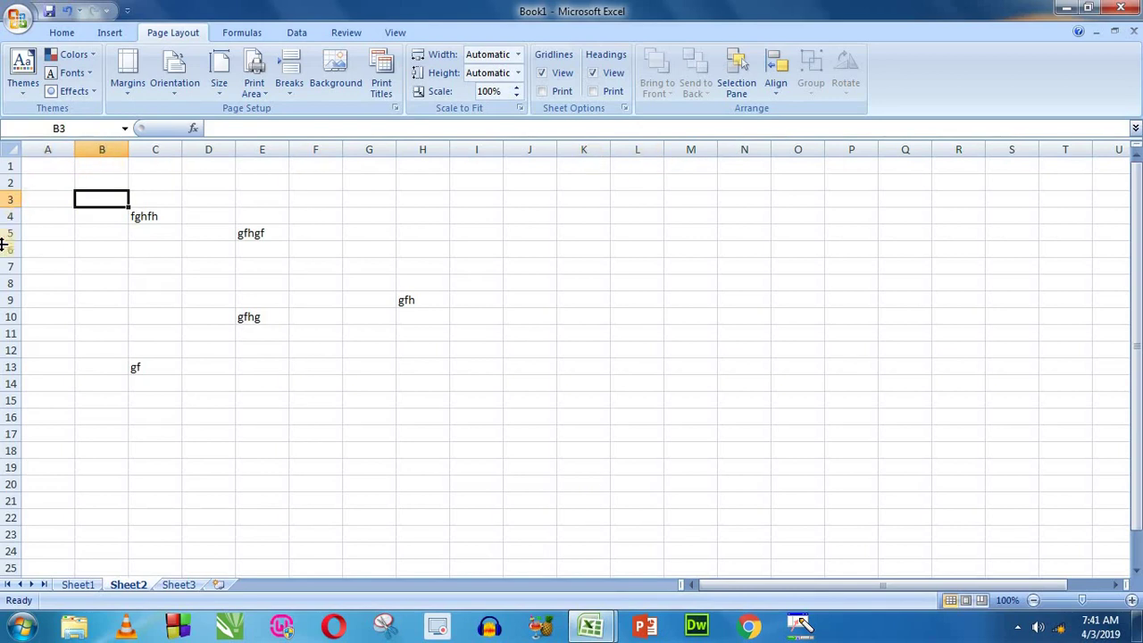
{"action": "left_click", "coordinate": [24, 97]}
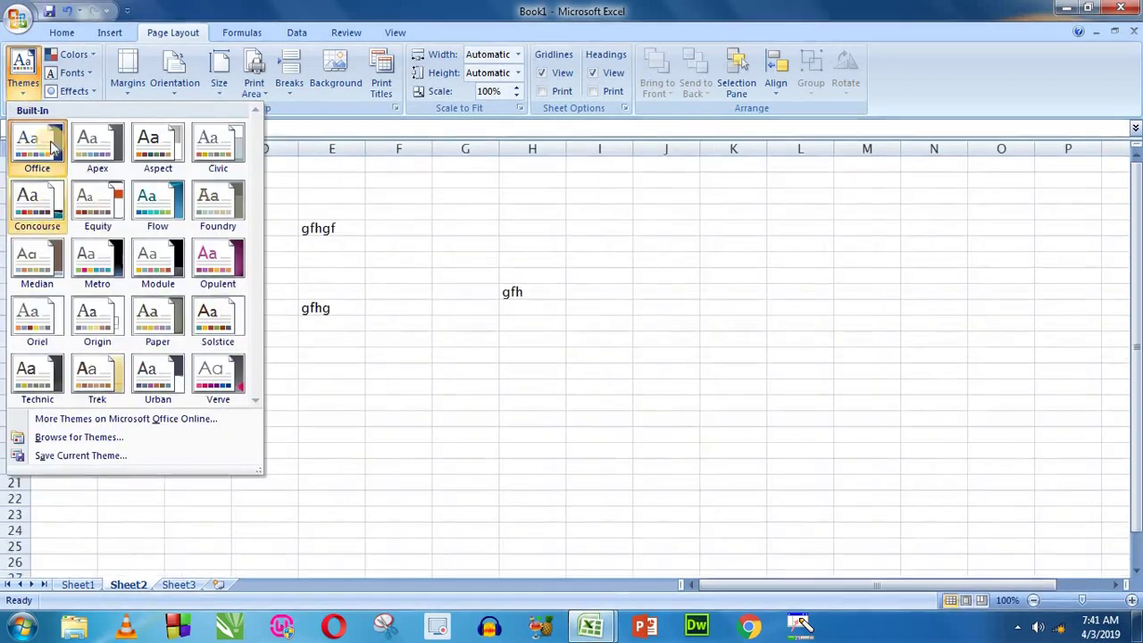
{"action": "left_click", "coordinate": [79, 55]}
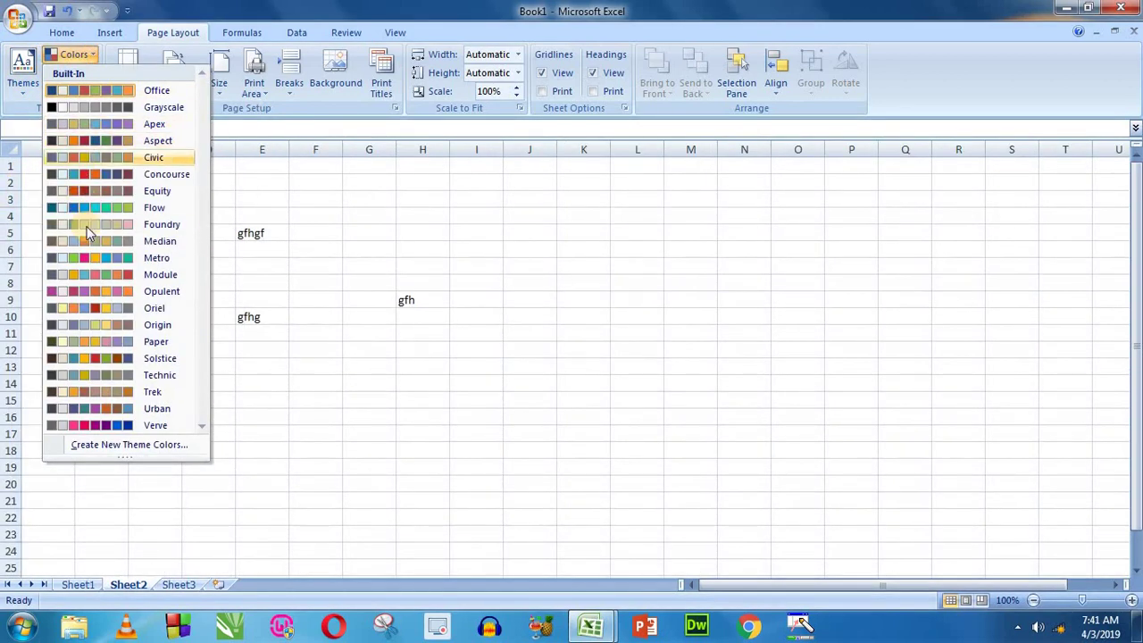
{"action": "left_click", "coordinate": [81, 54]}
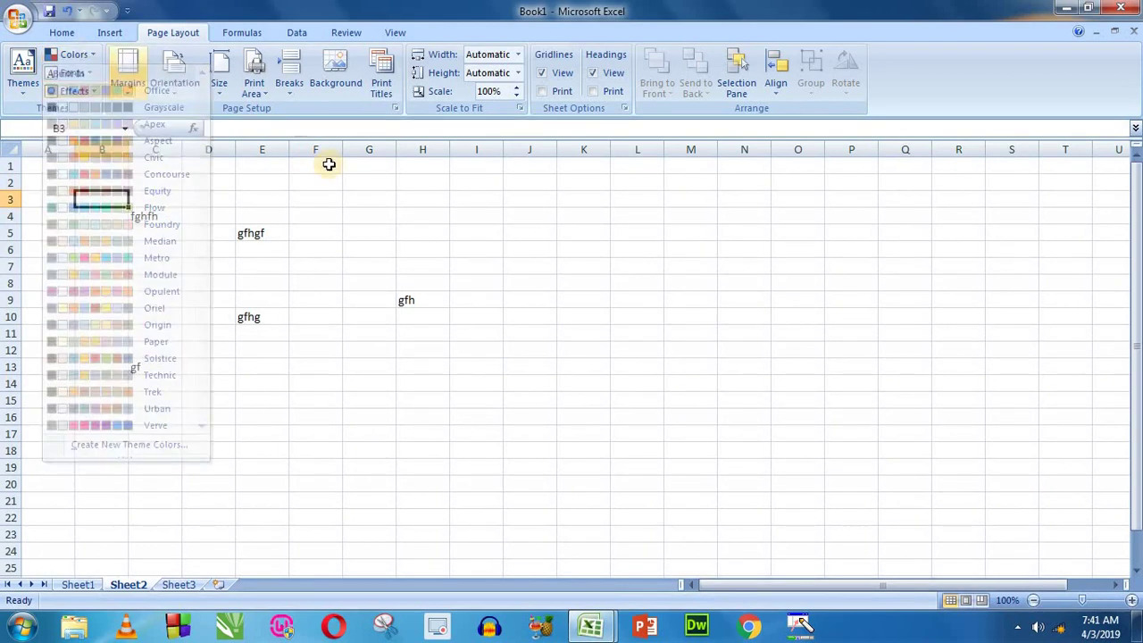
- Scroll through the theme font sets and close the list without applying one
{"action": "left_click", "coordinate": [72, 72]}
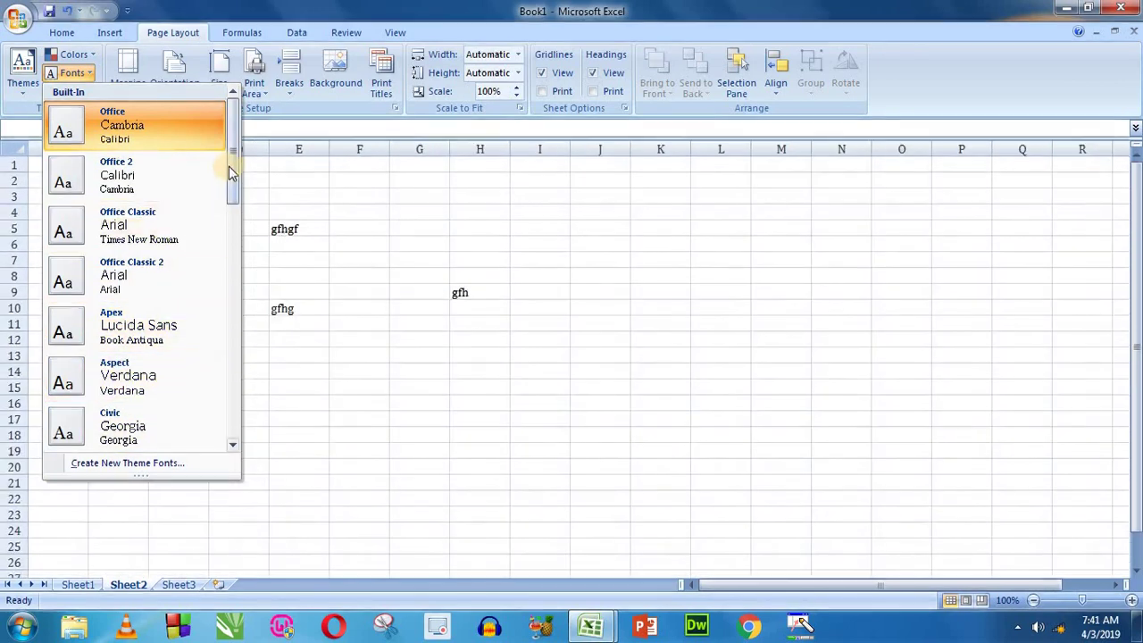
{"action": "left_click", "coordinate": [231, 246]}
{"action": "left_click", "coordinate": [231, 246]}
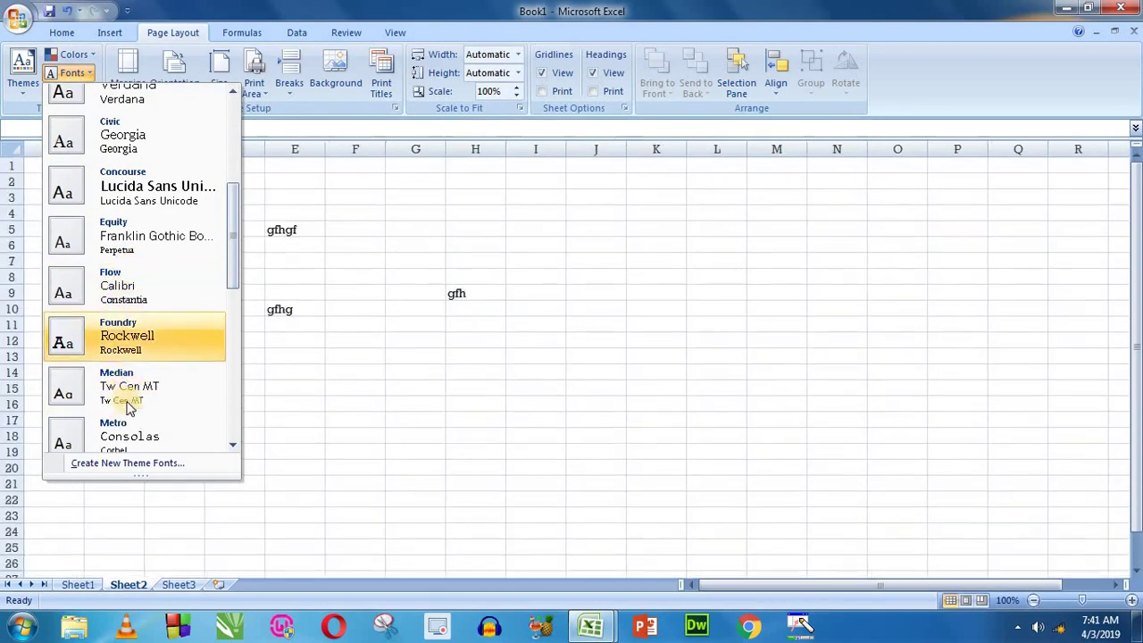
{"action": "left_click", "coordinate": [99, 230]}
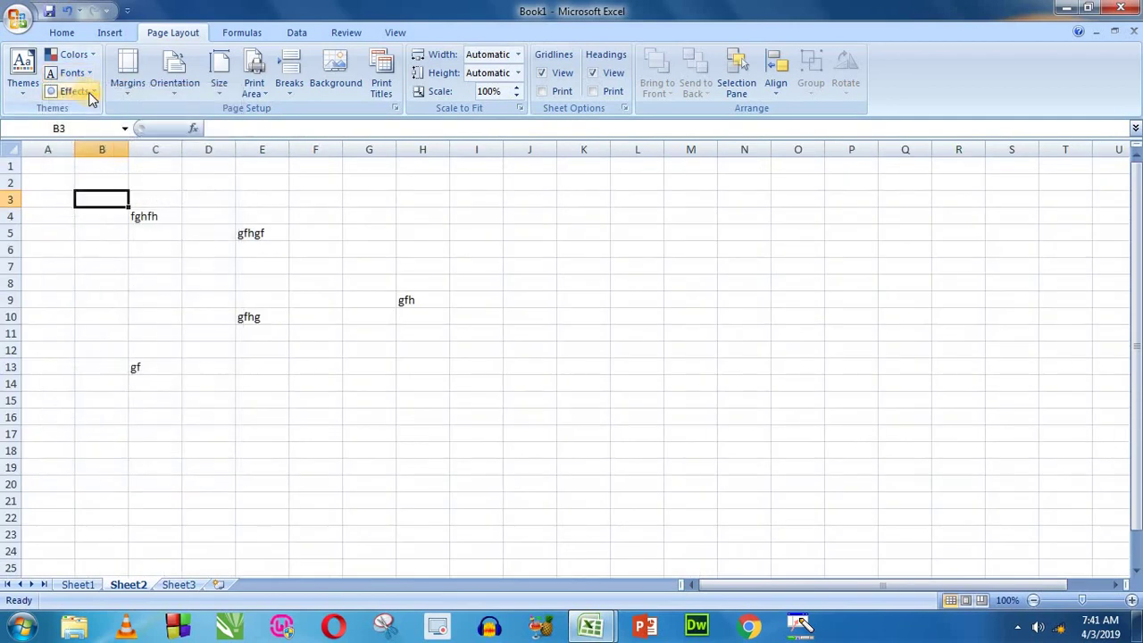
- Apply the Paper theme effects from the Effects list
{"action": "left_click", "coordinate": [90, 95]}
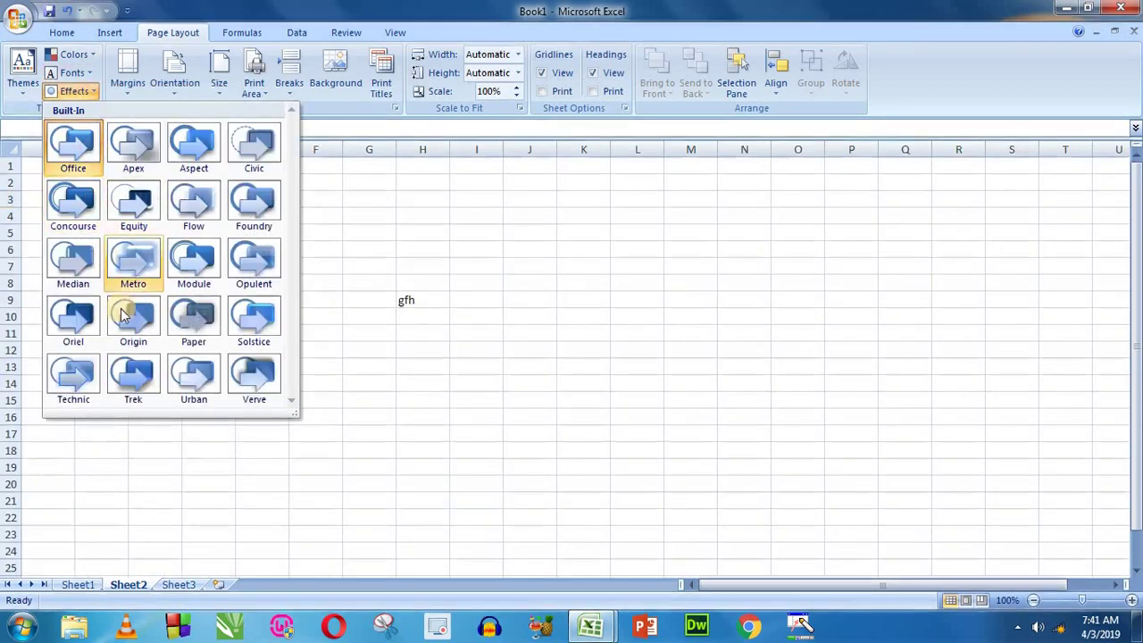
{"action": "left_click", "coordinate": [200, 327]}
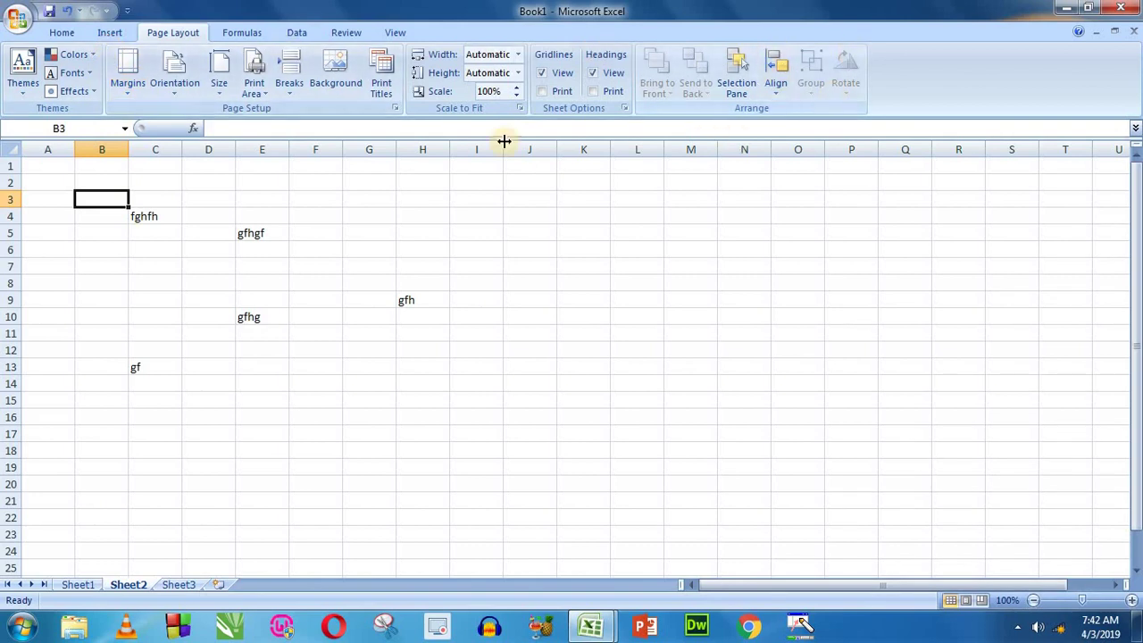
- Select the sample-entry block from B3 and view the preset margins without changing them
{"action": "left_click_drag", "start_coordinate": [100, 198], "coordinate": [489, 436]}
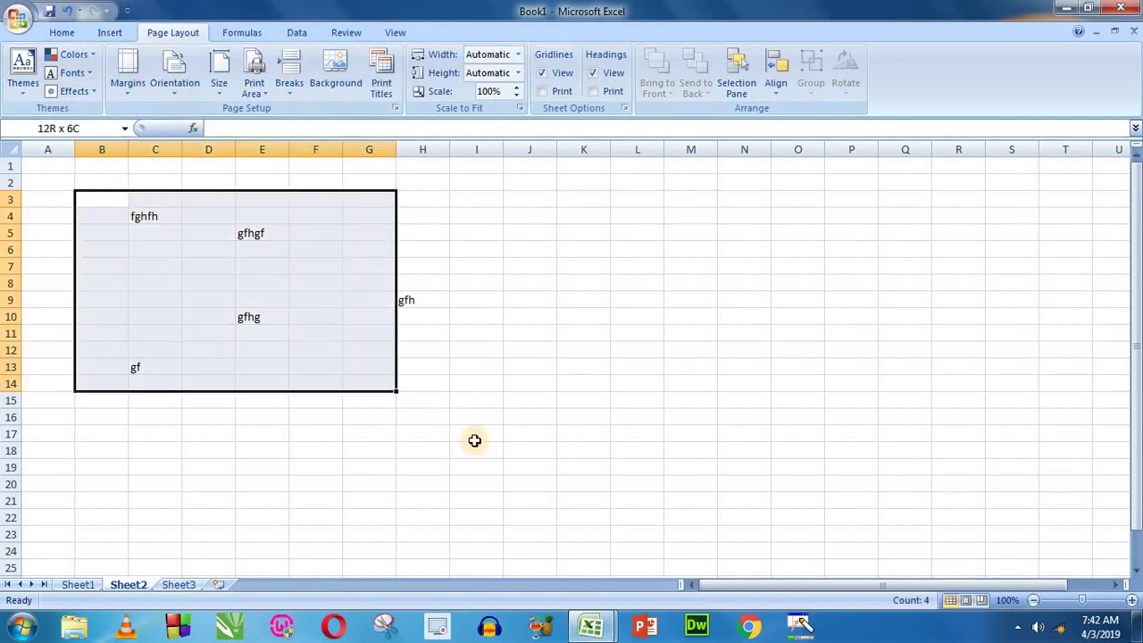
{"action": "left_click", "coordinate": [297, 233]}
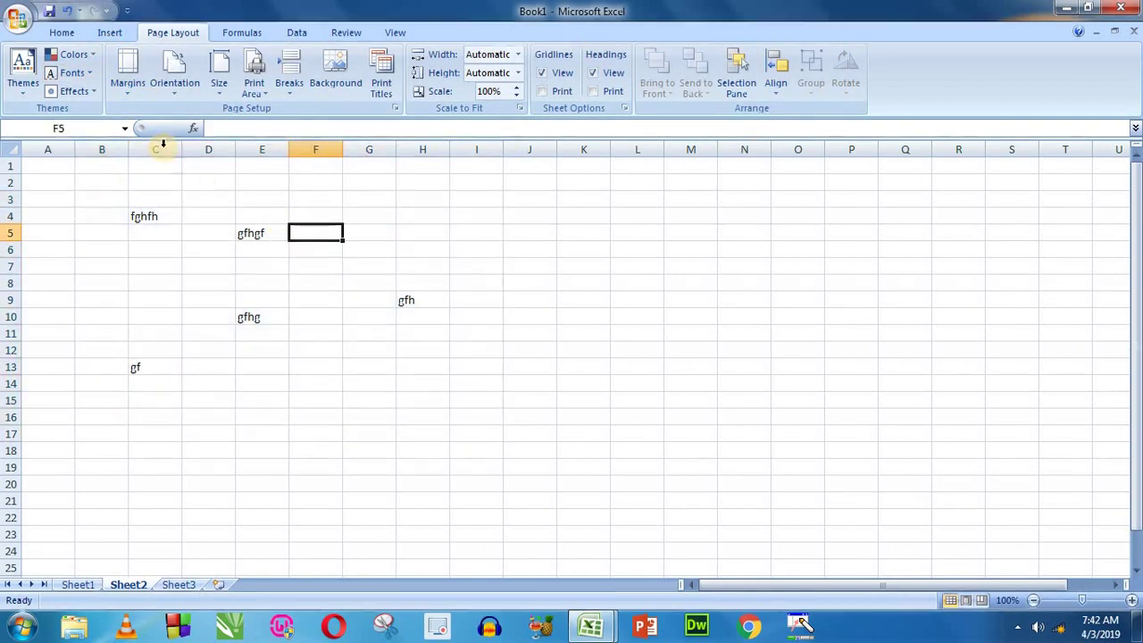
{"action": "left_click", "coordinate": [129, 98]}
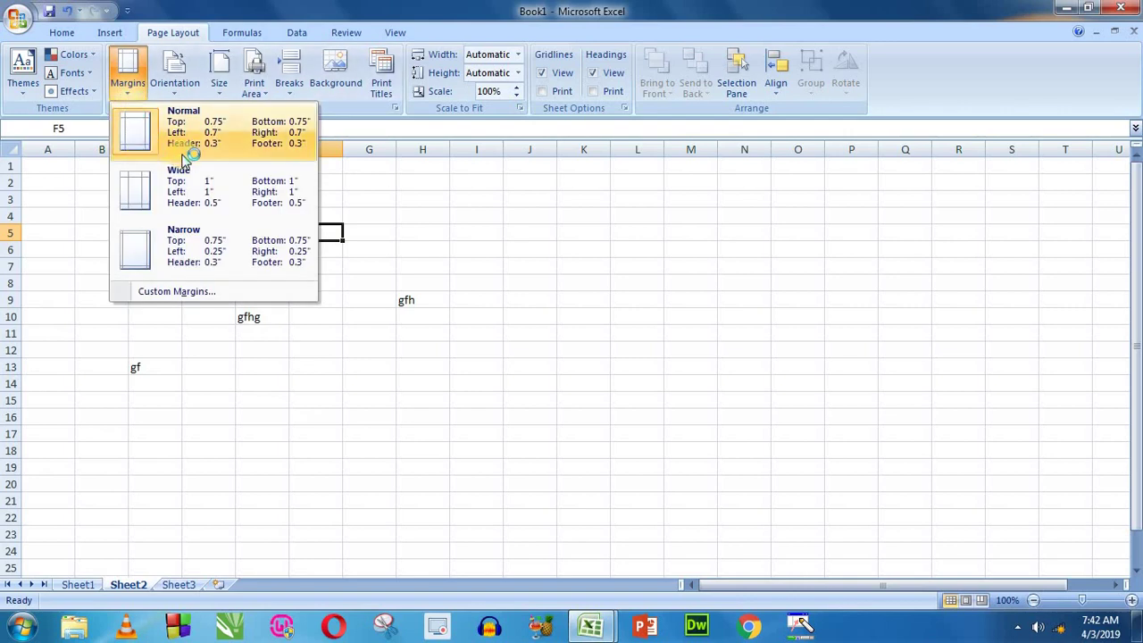
{"action": "left_click", "coordinate": [378, 217]}
- Select the C4:H13 entries and a wider block from B2, then scroll the sheet
{"action": "left_click_drag", "start_coordinate": [162, 222], "coordinate": [401, 383]}
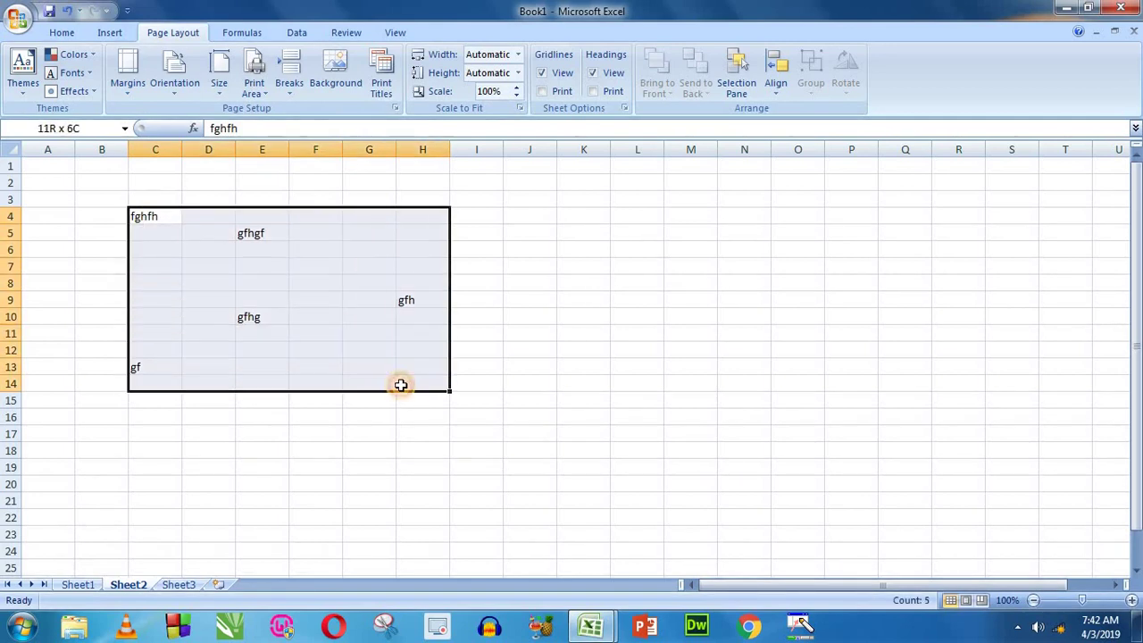
{"action": "left_click", "coordinate": [310, 281]}
{"action": "left_click_drag", "start_coordinate": [103, 184], "coordinate": [960, 511]}
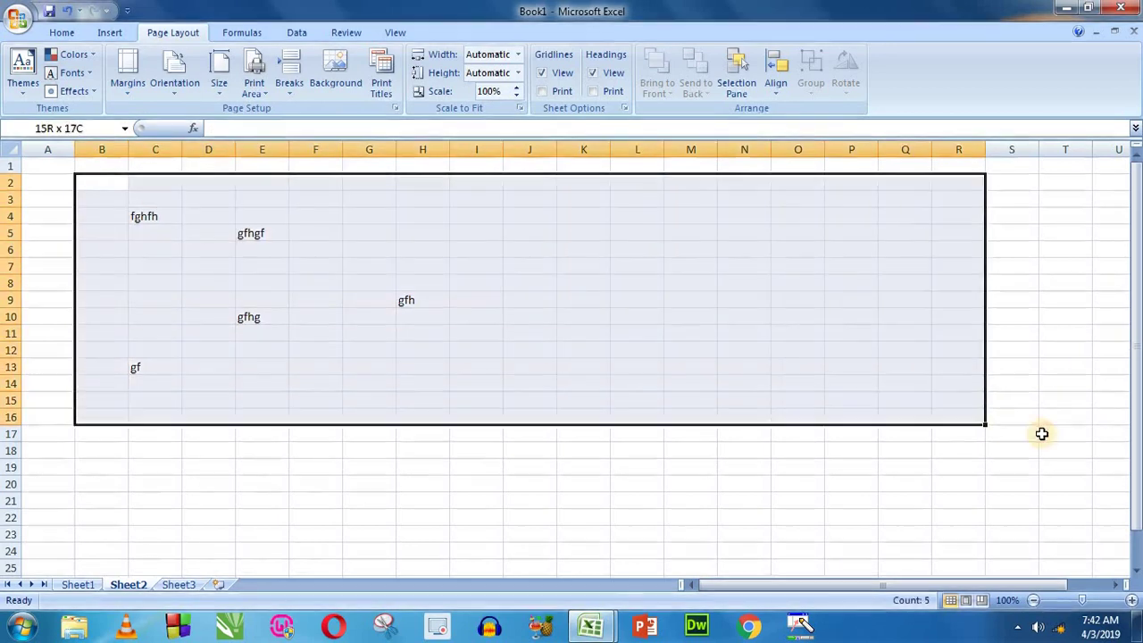
{"action": "left_click", "coordinate": [498, 268]}
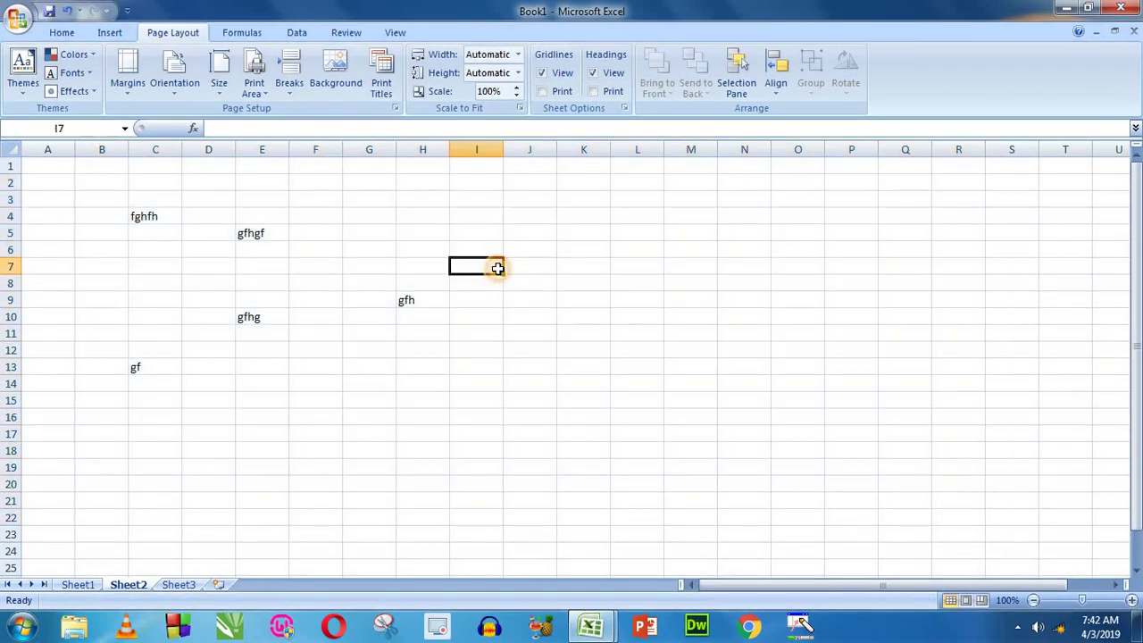
{"action": "scroll", "coordinate": [497, 268], "scroll_direction": "down", "scroll_amount": 6}
{"action": "scroll", "coordinate": [498, 268], "scroll_direction": "up", "scroll_amount": 3}
{"action": "scroll", "coordinate": [498, 268], "scroll_direction": "up", "scroll_amount": 3}
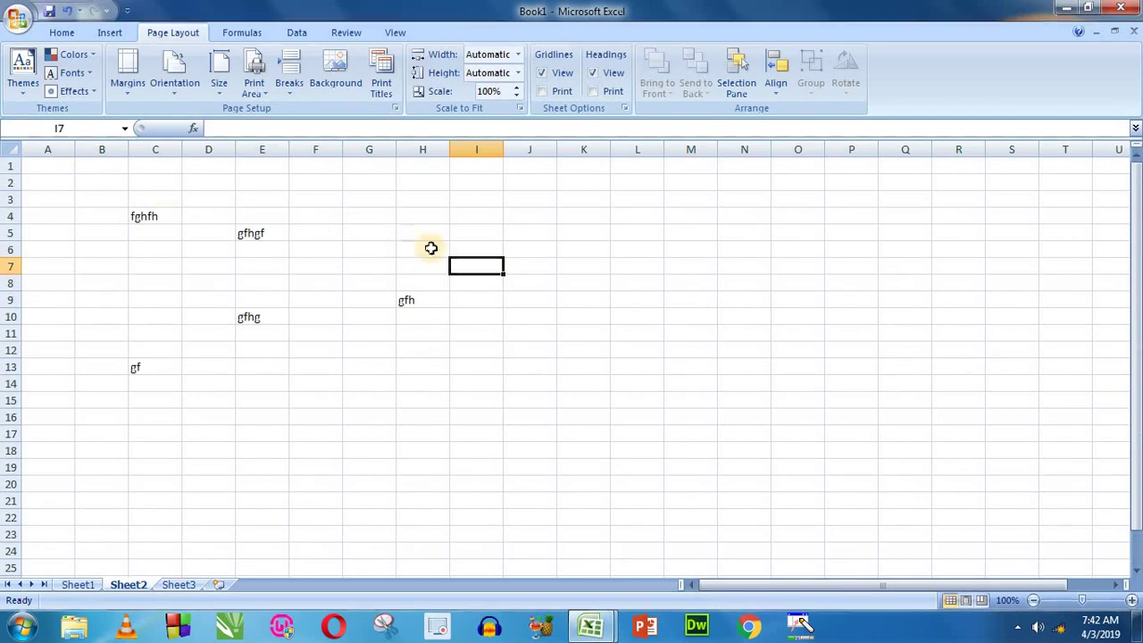
- Open the Office menu without choosing anything, and select the block B2:J7
{"action": "left_click", "coordinate": [492, 238]}
{"action": "left_click", "coordinate": [362, 233]}
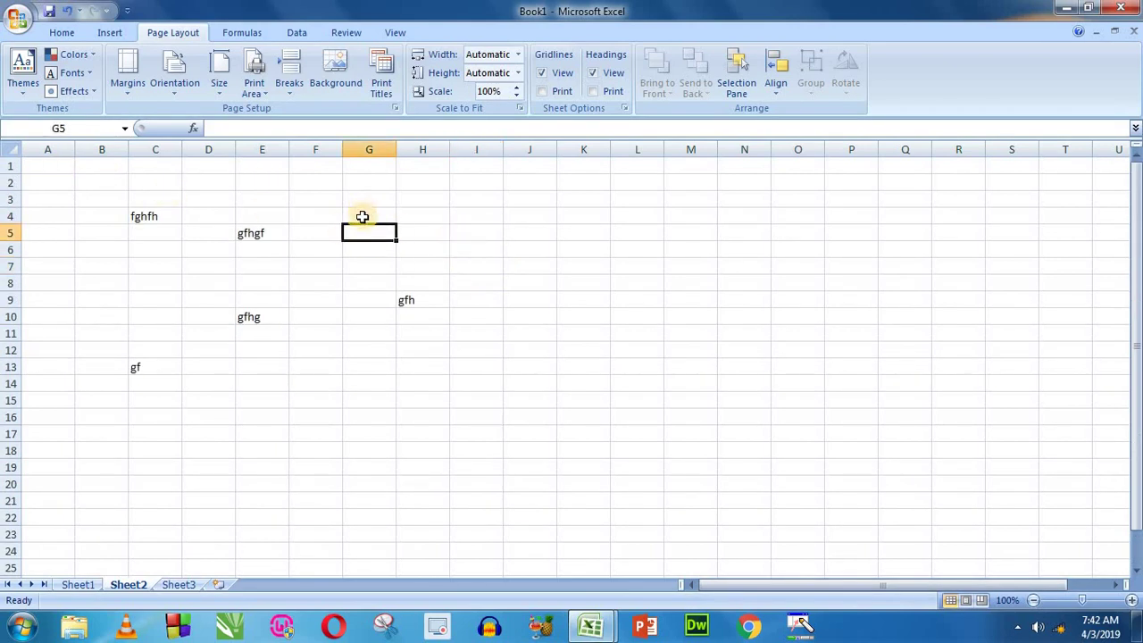
{"action": "left_click", "coordinate": [17, 18]}
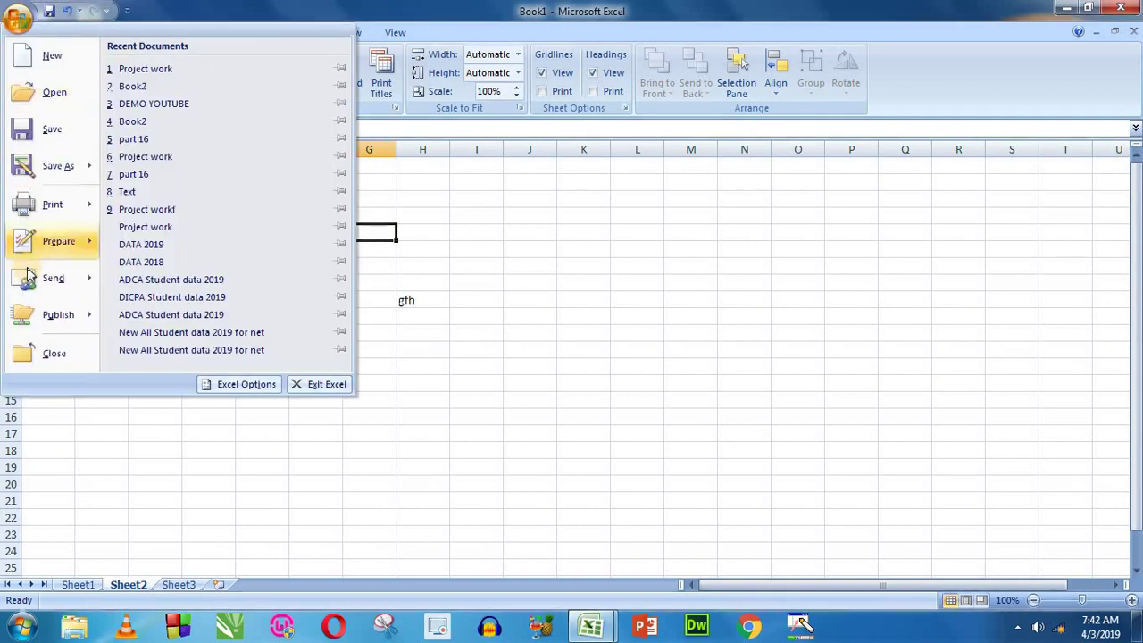
{"action": "mouse_move", "coordinate": [53, 204]}
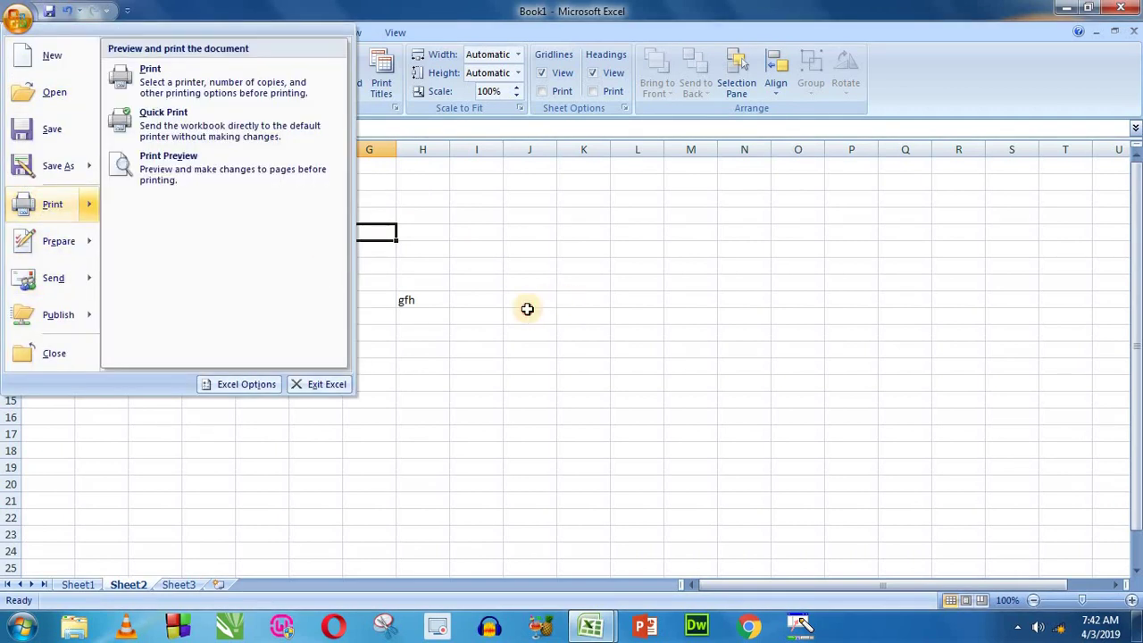
{"action": "left_click", "coordinate": [527, 309]}
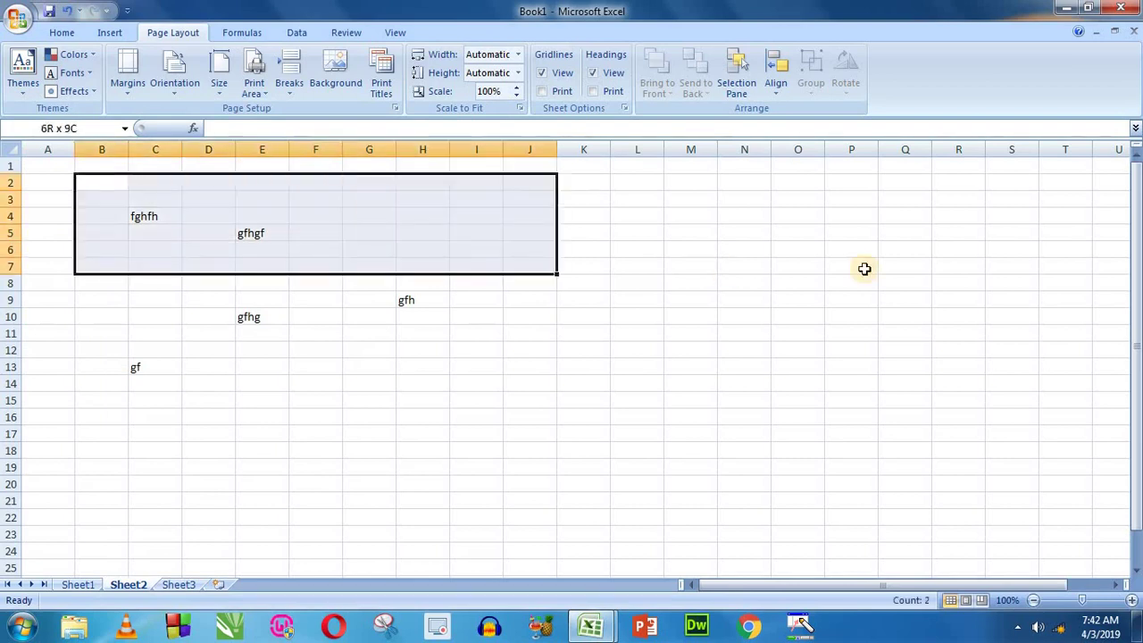
{"action": "left_click_drag", "start_coordinate": [120, 180], "coordinate": [902, 284]}
{"action": "left_click", "coordinate": [518, 252]}
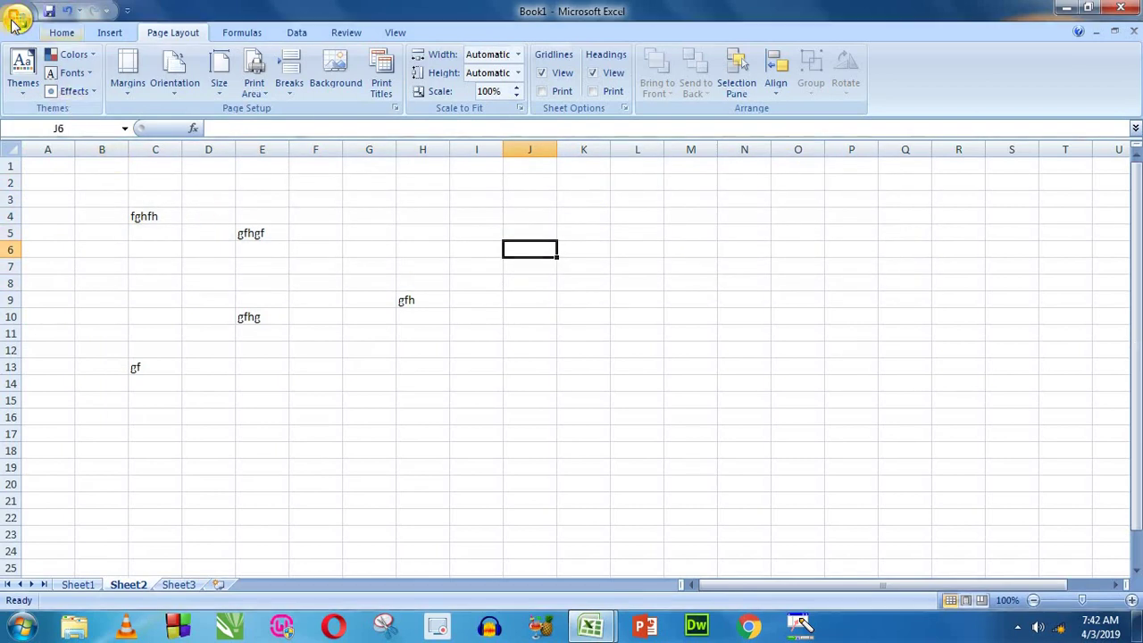
- Dismiss the Print dialog, then view Sheet2 in Print Preview and close it
{"action": "left_click", "coordinate": [16, 18]}
{"action": "left_click", "coordinate": [52, 210]}
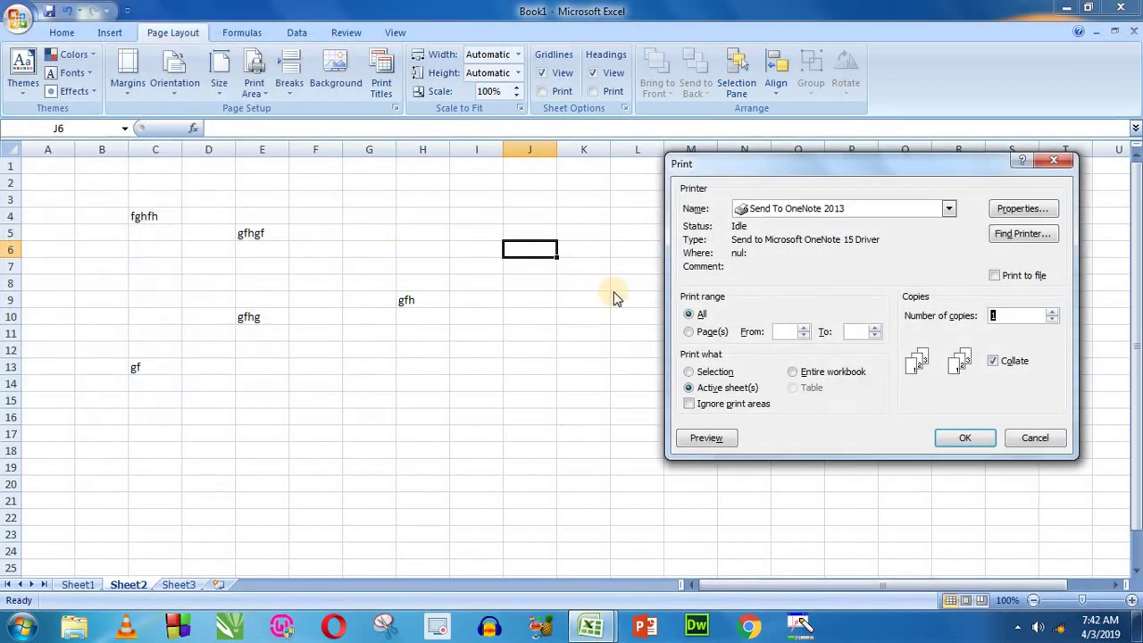
{"action": "key", "text": "Escape"}
{"action": "left_click", "coordinate": [17, 17]}
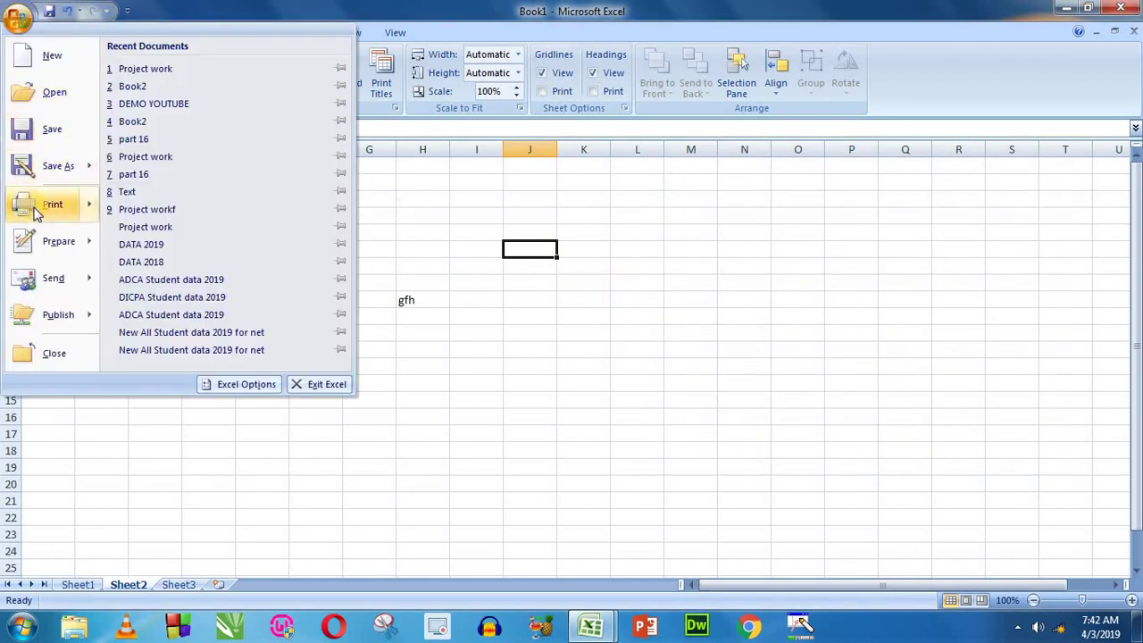
{"action": "mouse_move", "coordinate": [52, 204]}
{"action": "left_click", "coordinate": [167, 177]}
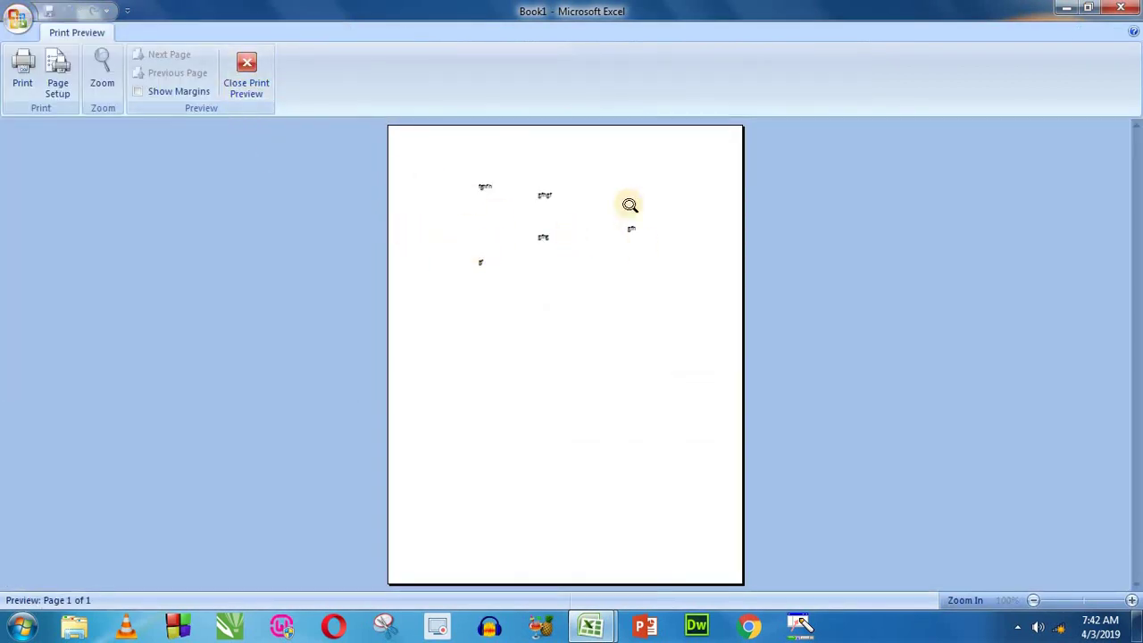
{"action": "left_click", "coordinate": [251, 68]}
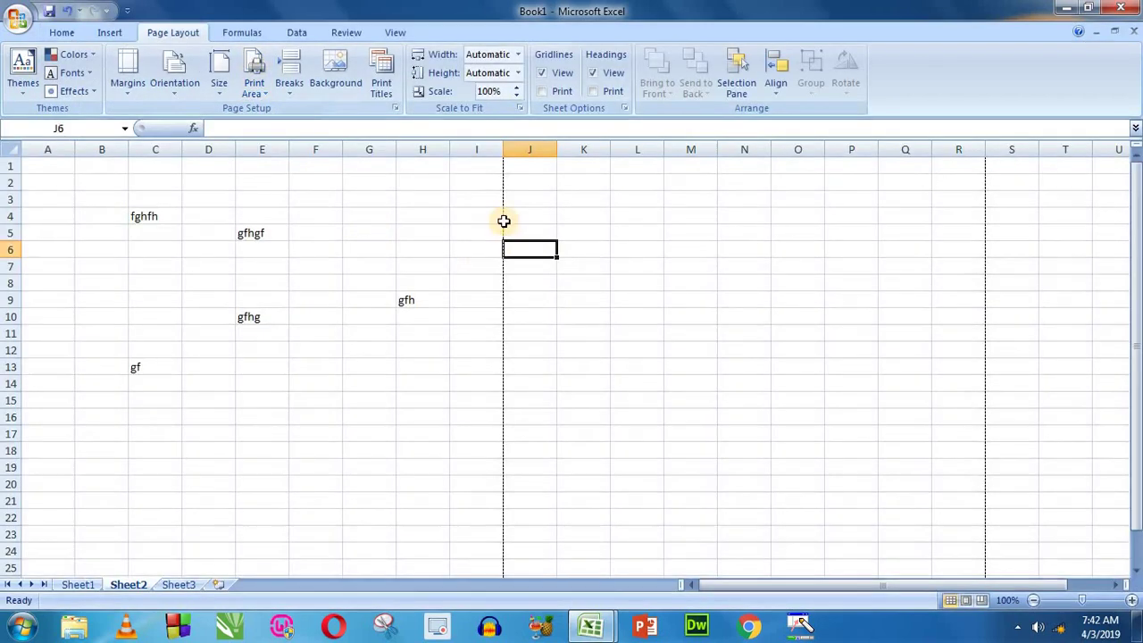
{"action": "left_click", "coordinate": [478, 201]}
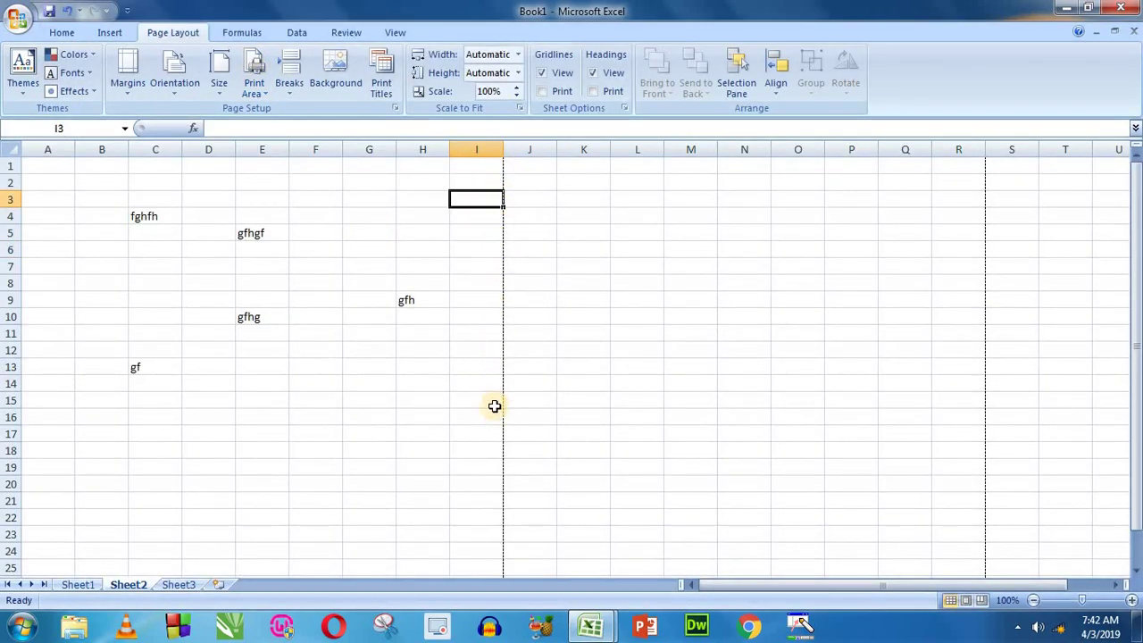
{"action": "left_click", "coordinate": [414, 253]}
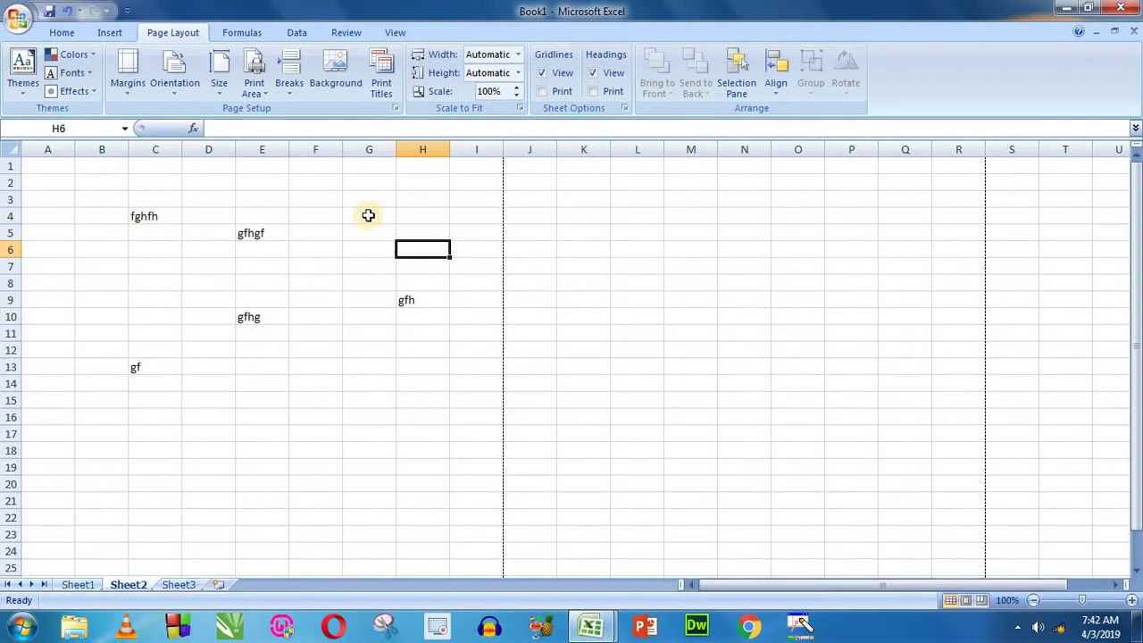
- Select A1:I21 and J3:Q22 to compare the first and second page areas
{"action": "left_click_drag", "start_coordinate": [54, 170], "coordinate": [463, 503]}
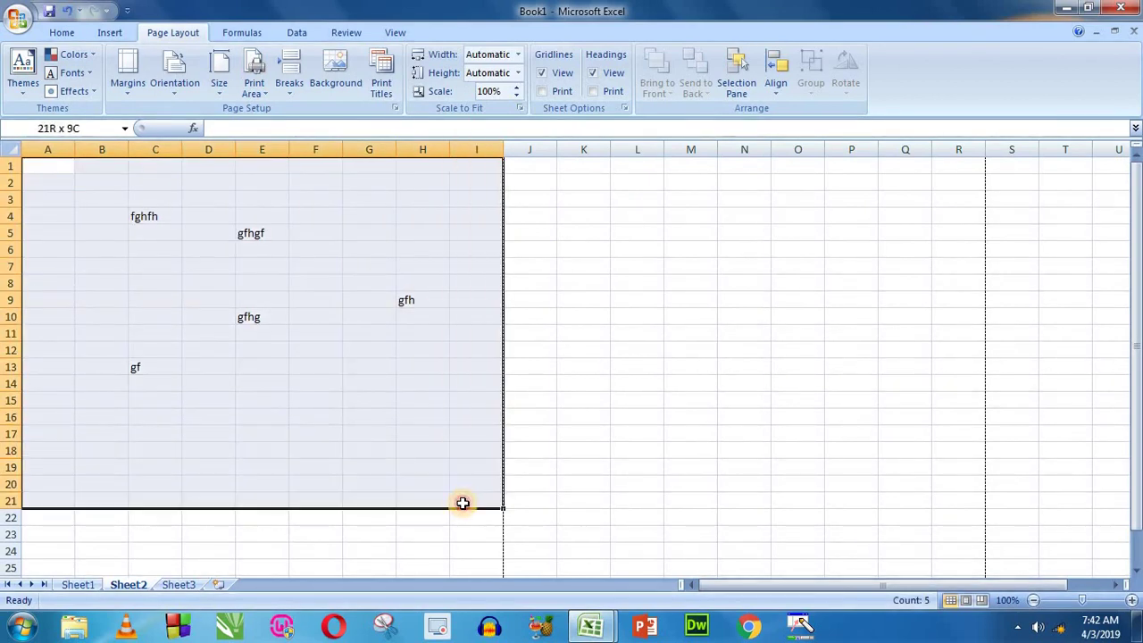
{"action": "left_click_drag", "start_coordinate": [542, 205], "coordinate": [894, 518]}
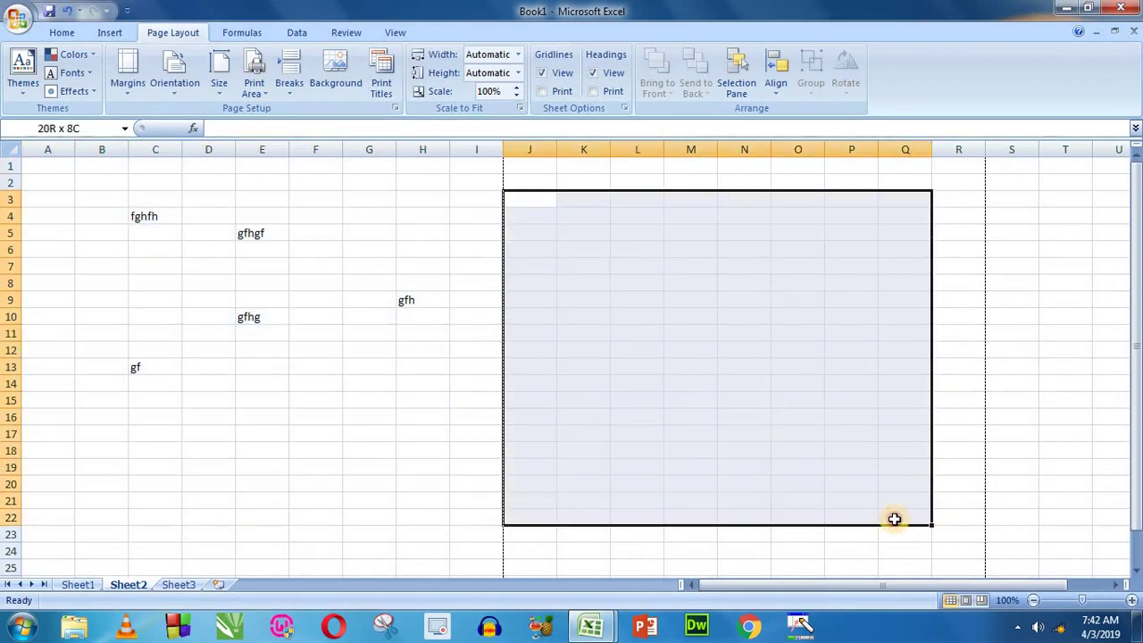
{"action": "left_click", "coordinate": [425, 335]}
{"action": "scroll", "coordinate": [475, 280], "scroll_direction": "down", "scroll_amount": 7}
{"action": "scroll", "coordinate": [475, 280], "scroll_direction": "down", "scroll_amount": 6}
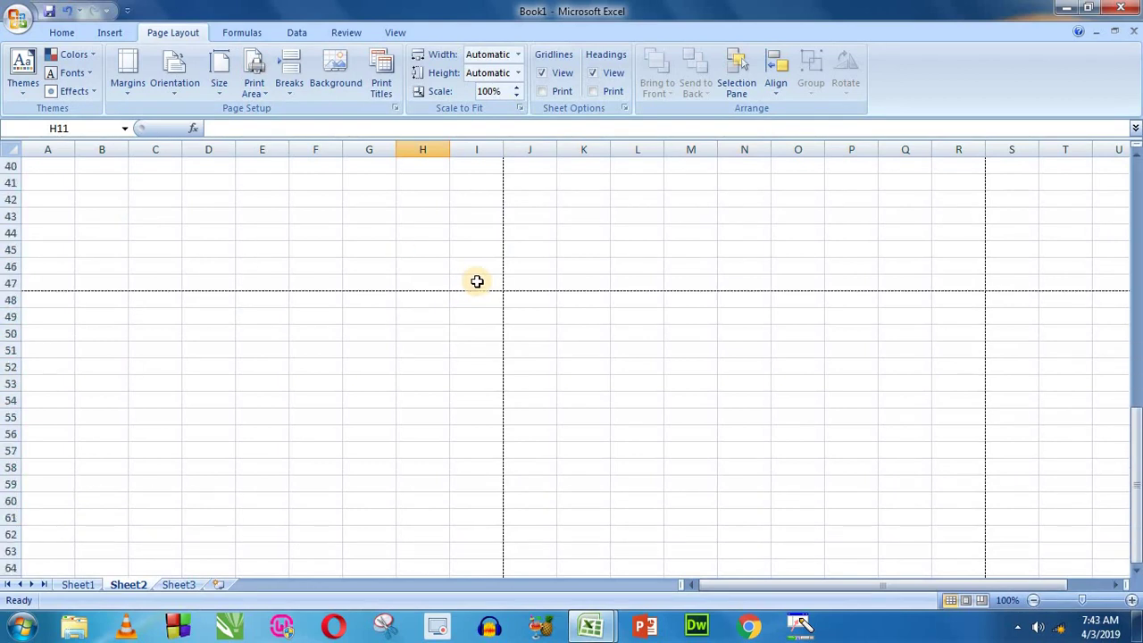
{"action": "scroll", "coordinate": [477, 281], "scroll_direction": "up", "scroll_amount": 5}
{"action": "scroll", "coordinate": [477, 281], "scroll_direction": "up", "scroll_amount": 8}
{"action": "scroll", "coordinate": [414, 265], "scroll_direction": "down", "scroll_amount": 7}
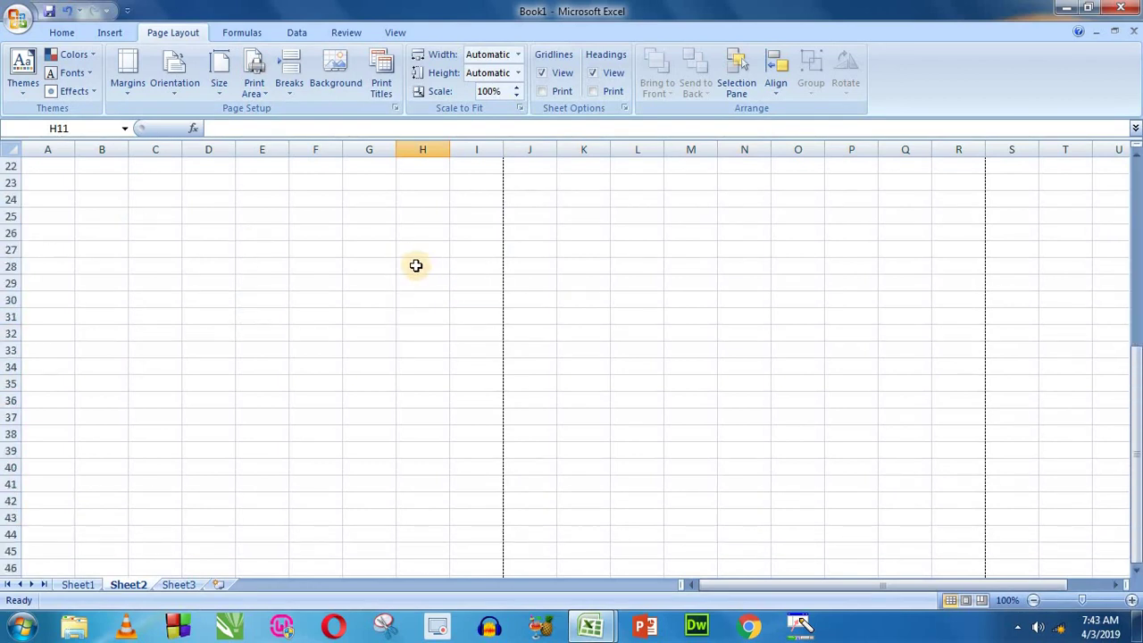
{"action": "scroll", "coordinate": [454, 255], "scroll_direction": "down", "scroll_amount": 7}
{"action": "scroll", "coordinate": [471, 243], "scroll_direction": "up", "scroll_amount": 9}
{"action": "scroll", "coordinate": [391, 250], "scroll_direction": "up", "scroll_amount": 5}
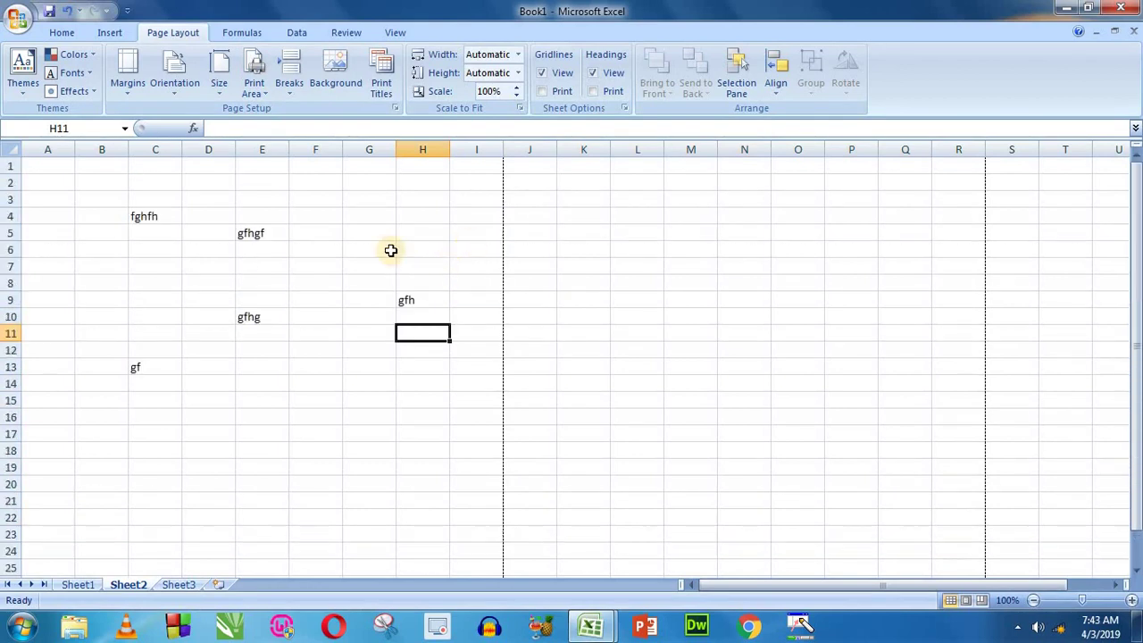
{"action": "left_click_drag", "start_coordinate": [356, 221], "coordinate": [417, 337]}
- Enter rtfhftghfgt in M7, gfhgf in M10 and M13, and fghgfhfghfgh in F14
{"action": "left_click", "coordinate": [688, 268]}
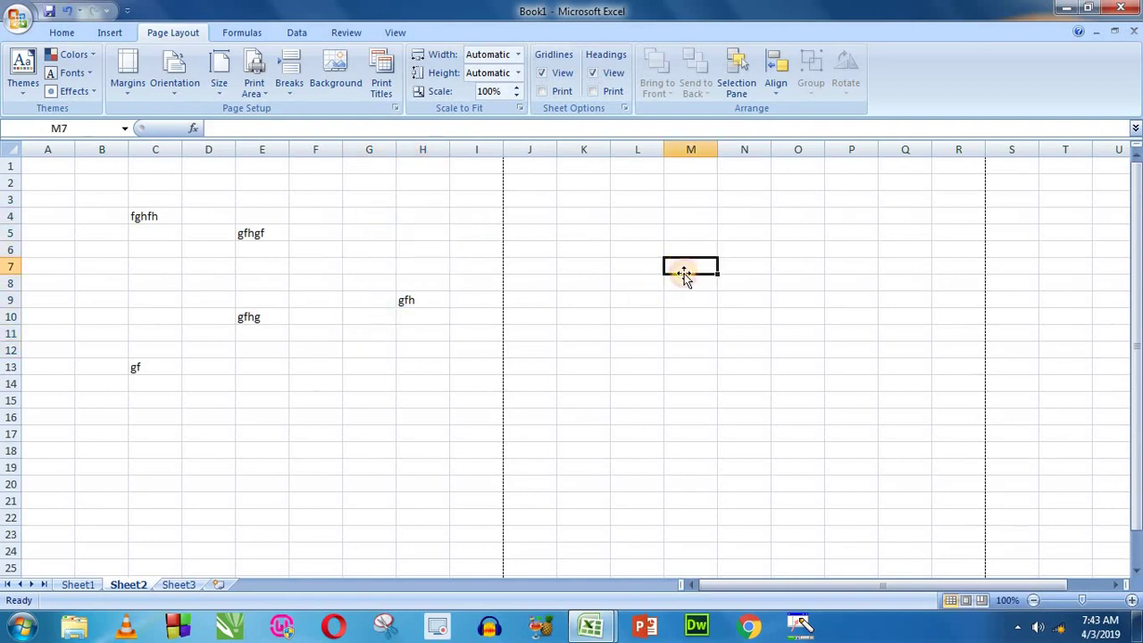
{"action": "type", "text": "rtfhftghfgt"}
{"action": "left_click", "coordinate": [691, 317]}
{"action": "type", "text": "gfhgf"}
{"action": "left_click", "coordinate": [690, 367]}
{"action": "type", "text": "gfhgf"}
{"action": "left_click", "coordinate": [798, 350]}
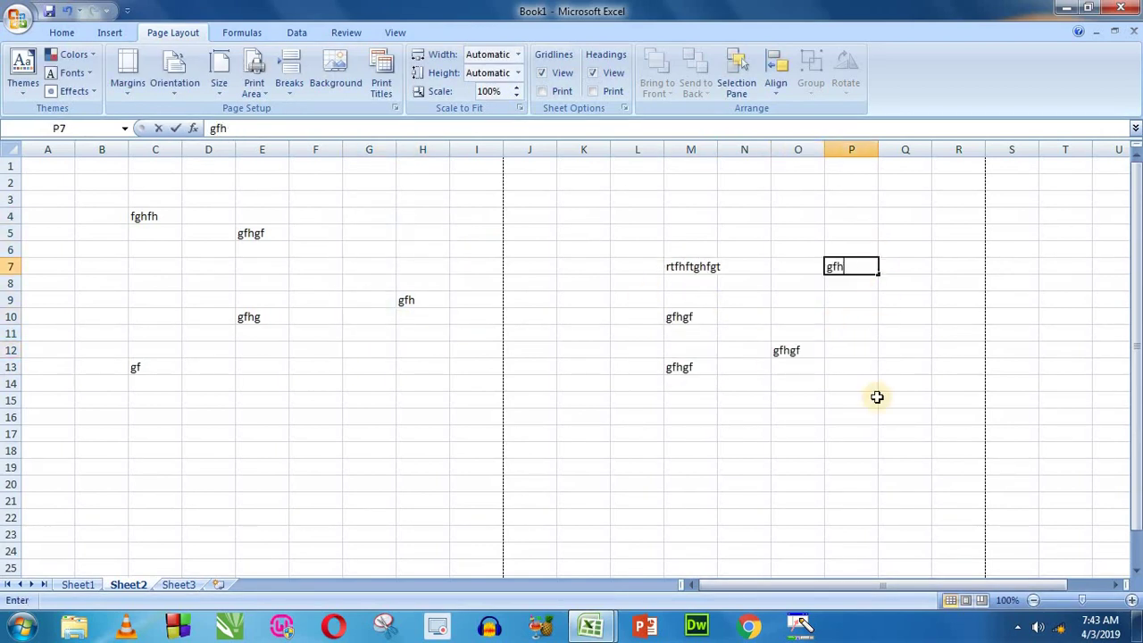
{"action": "left_click", "coordinate": [295, 385]}
{"action": "type", "text": "fghgfhfghfgh"}
{"action": "left_click", "coordinate": [326, 254]}
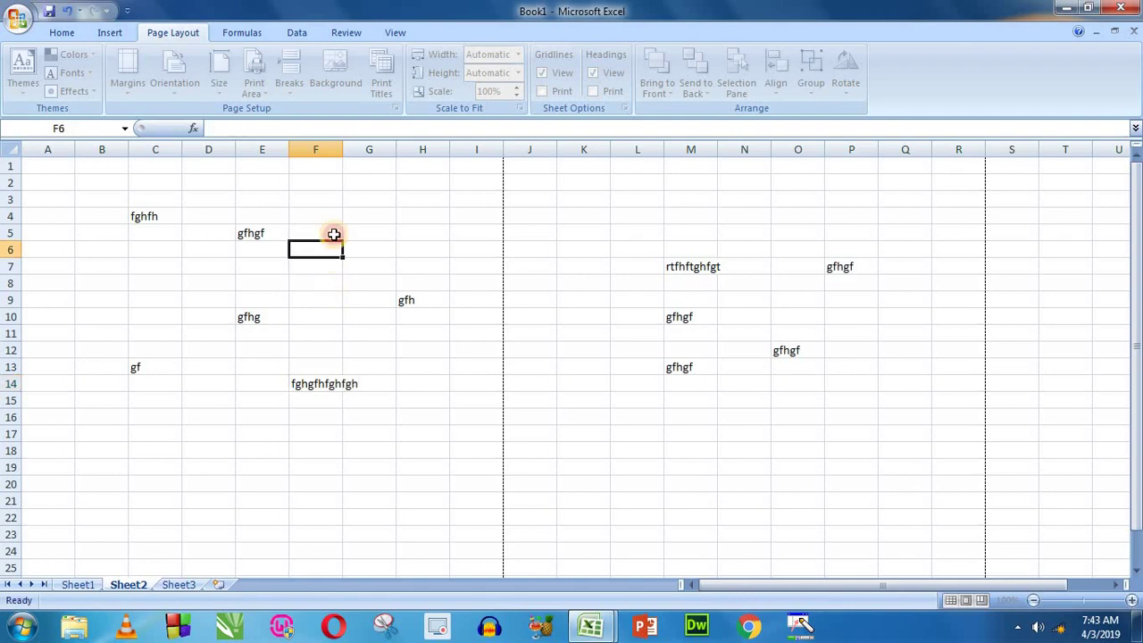
{"action": "left_click_drag", "start_coordinate": [35, 199], "coordinate": [393, 478]}
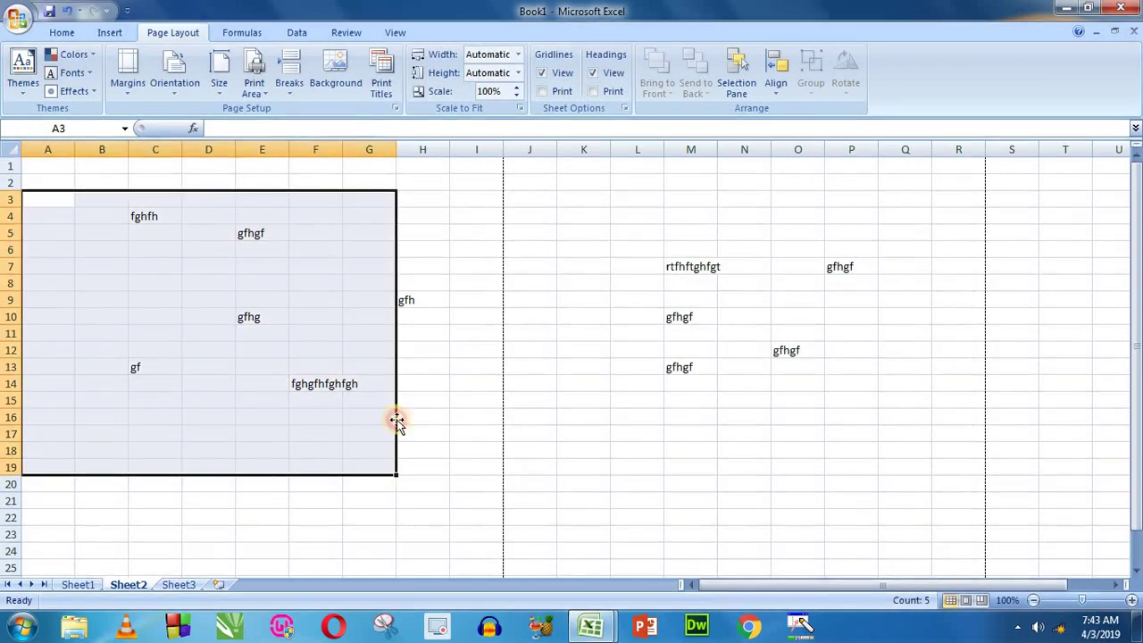
{"action": "left_click", "coordinate": [327, 297]}
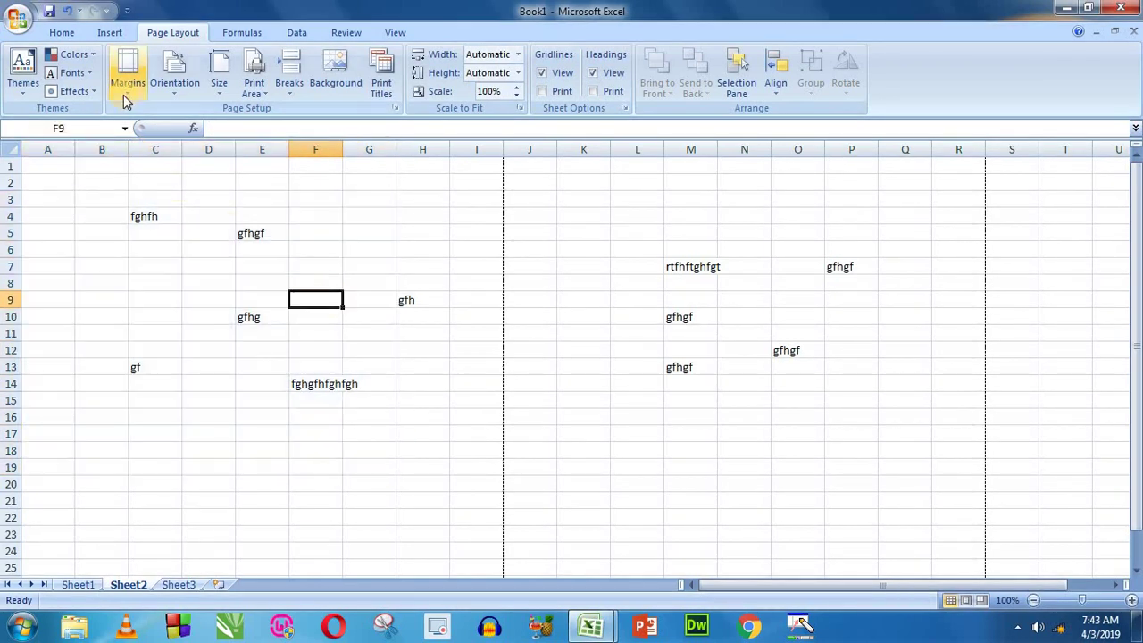
- In Custom Margins, tick Center on page both Horizontally and Vertically
{"action": "left_click", "coordinate": [125, 90]}
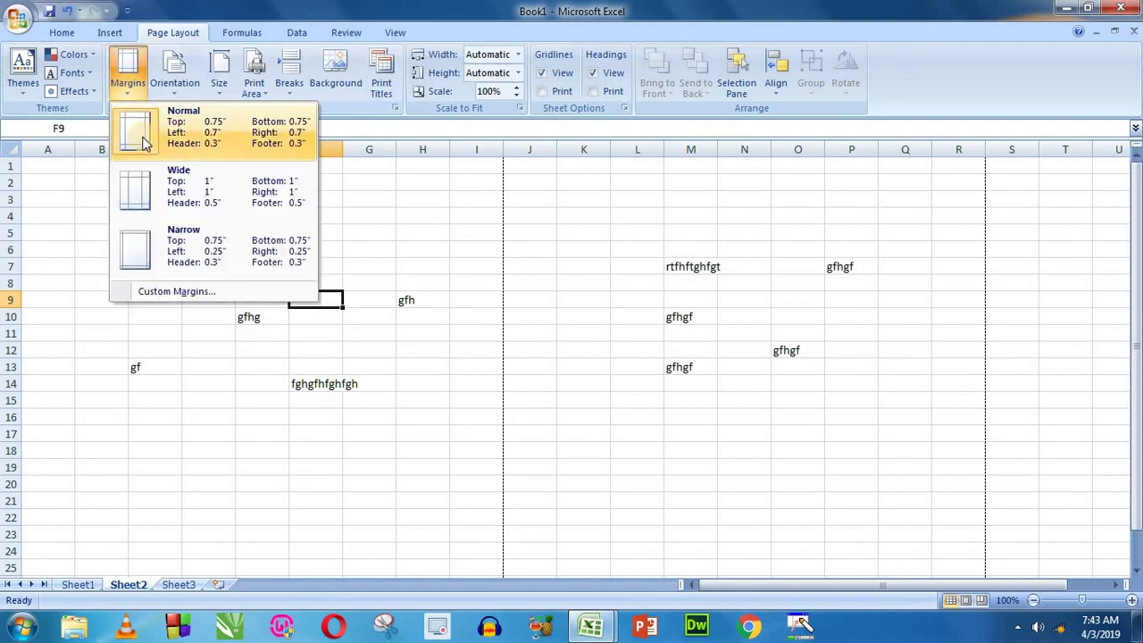
{"action": "left_click", "coordinate": [268, 293]}
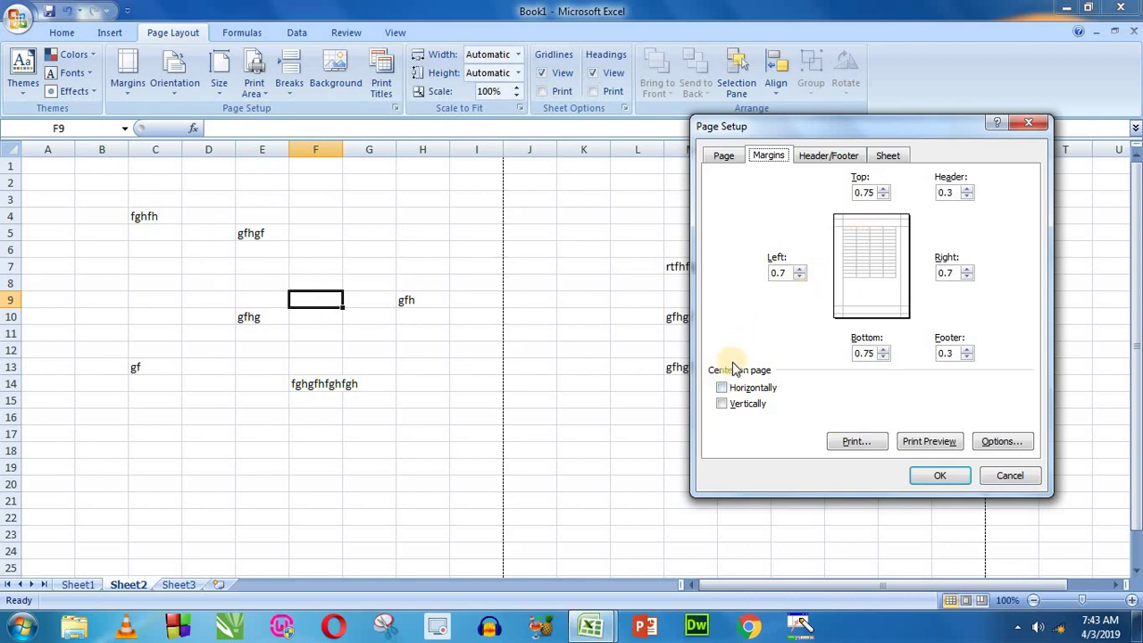
{"action": "left_click", "coordinate": [722, 389]}
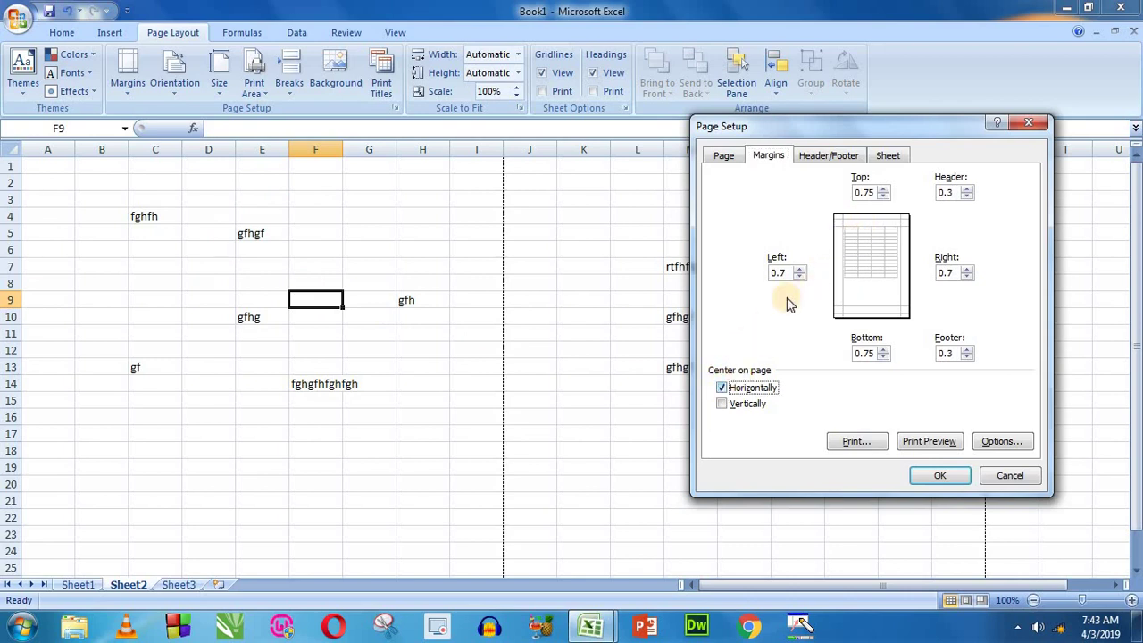
{"action": "left_click", "coordinate": [740, 409]}
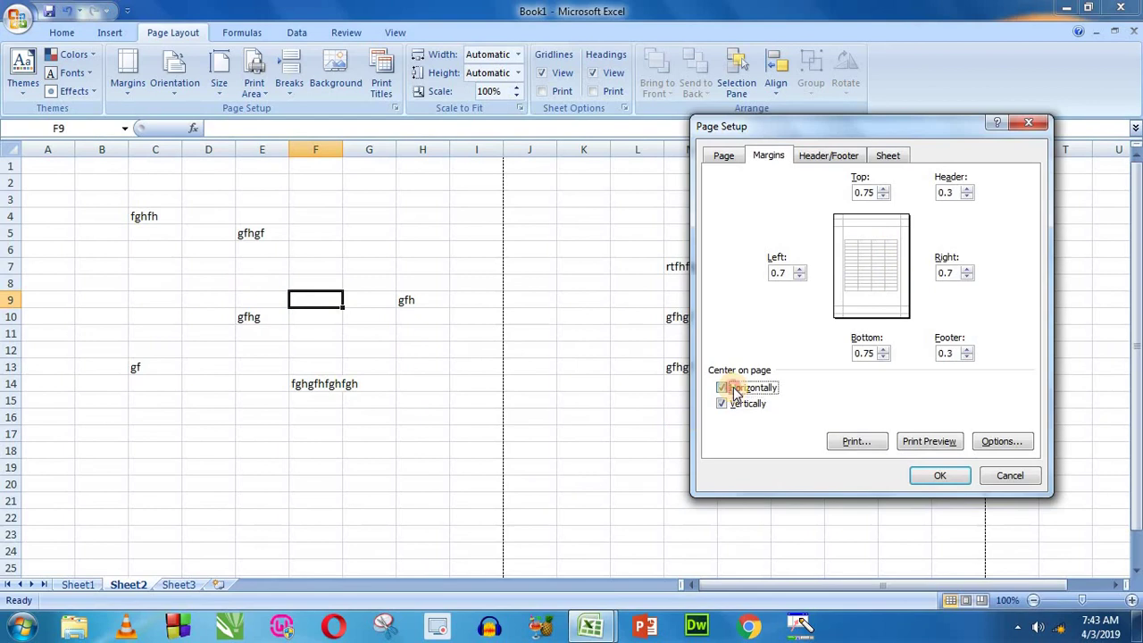
{"action": "left_click", "coordinate": [741, 407]}
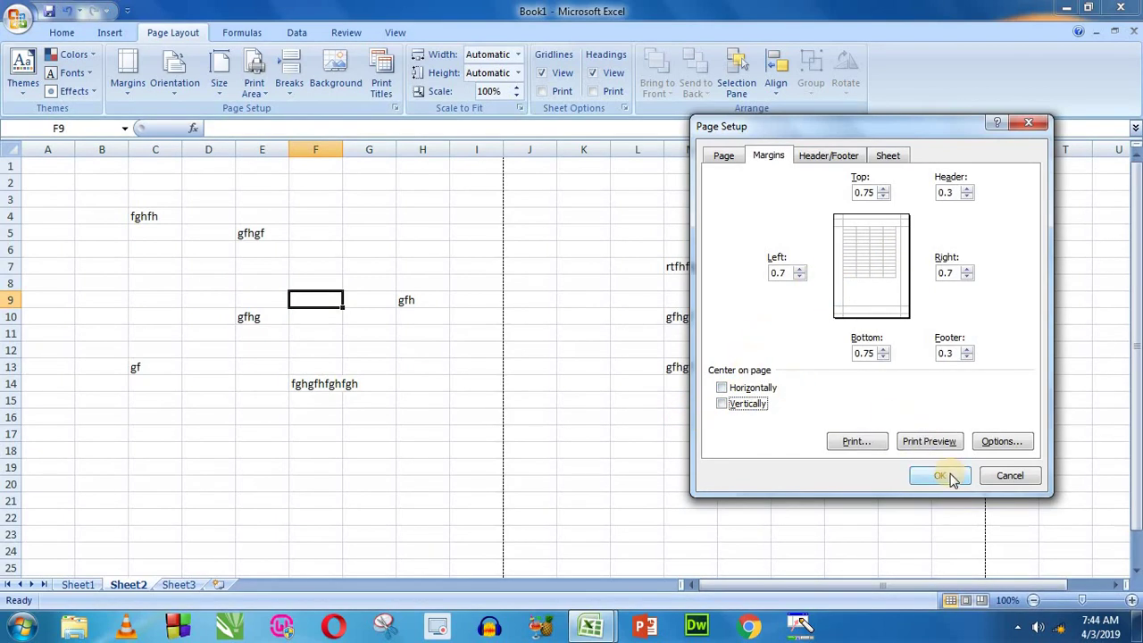
{"action": "left_click", "coordinate": [753, 388]}
{"action": "left_click", "coordinate": [750, 404]}
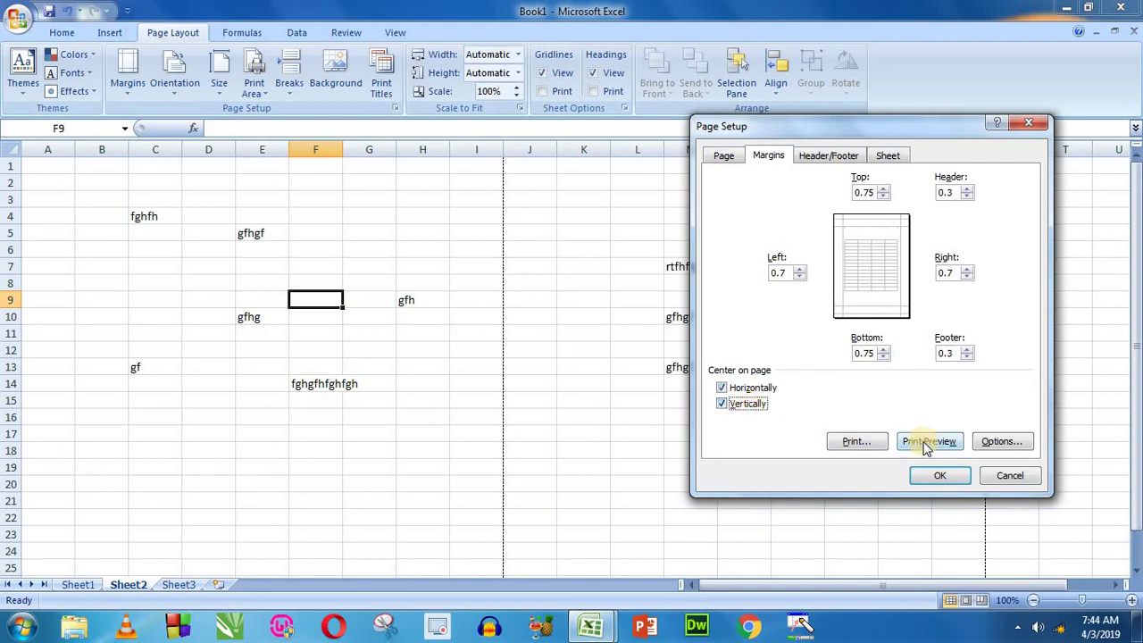
- Preview the centred page, then return to the worksheet
{"action": "left_click", "coordinate": [927, 441]}
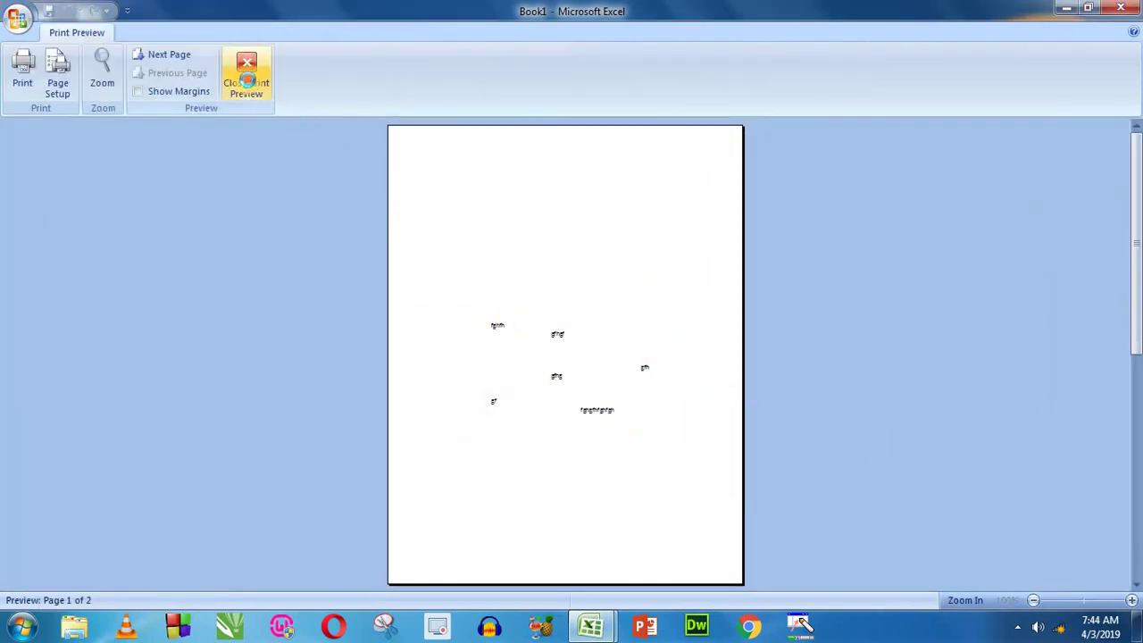
{"action": "left_click", "coordinate": [245, 77]}
{"action": "left_click", "coordinate": [357, 288]}
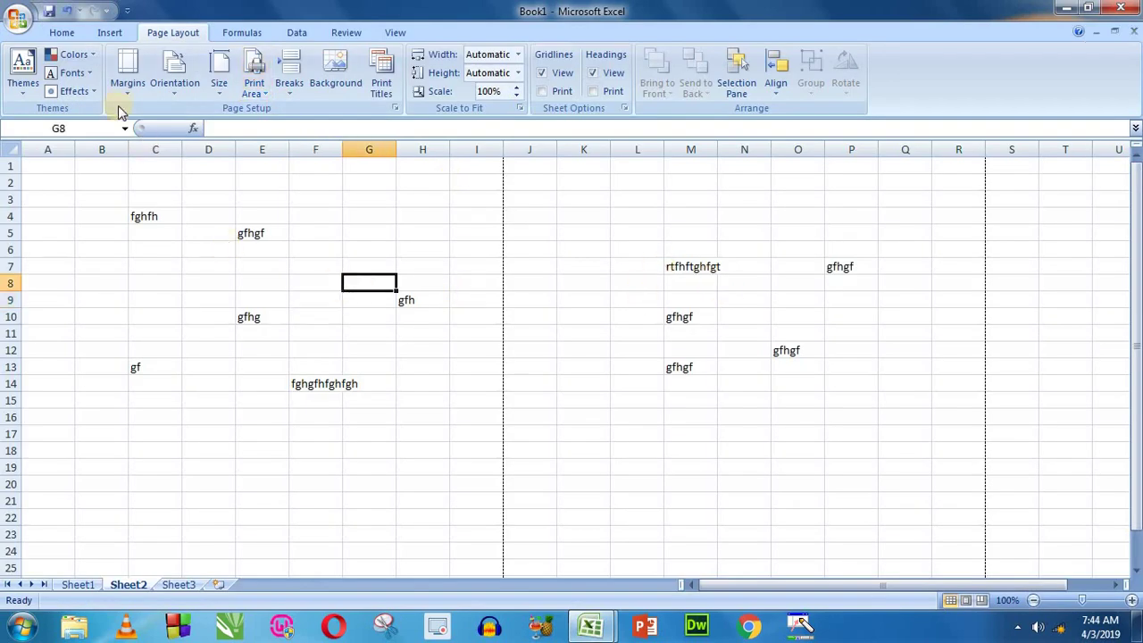
{"action": "left_click", "coordinate": [128, 79]}
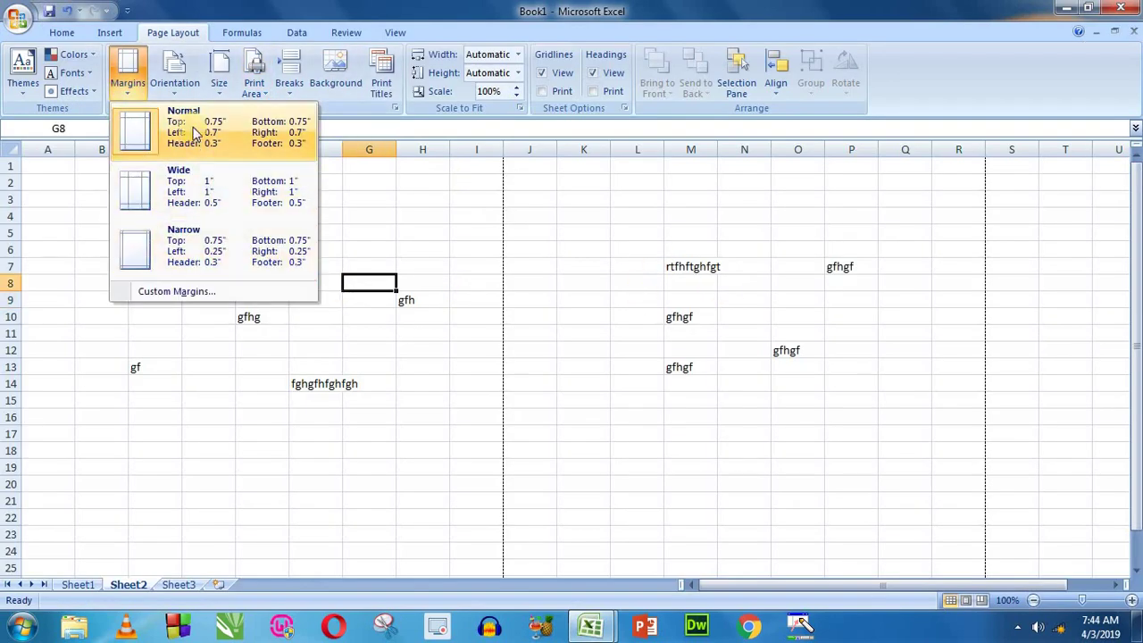
{"action": "left_click", "coordinate": [175, 85]}
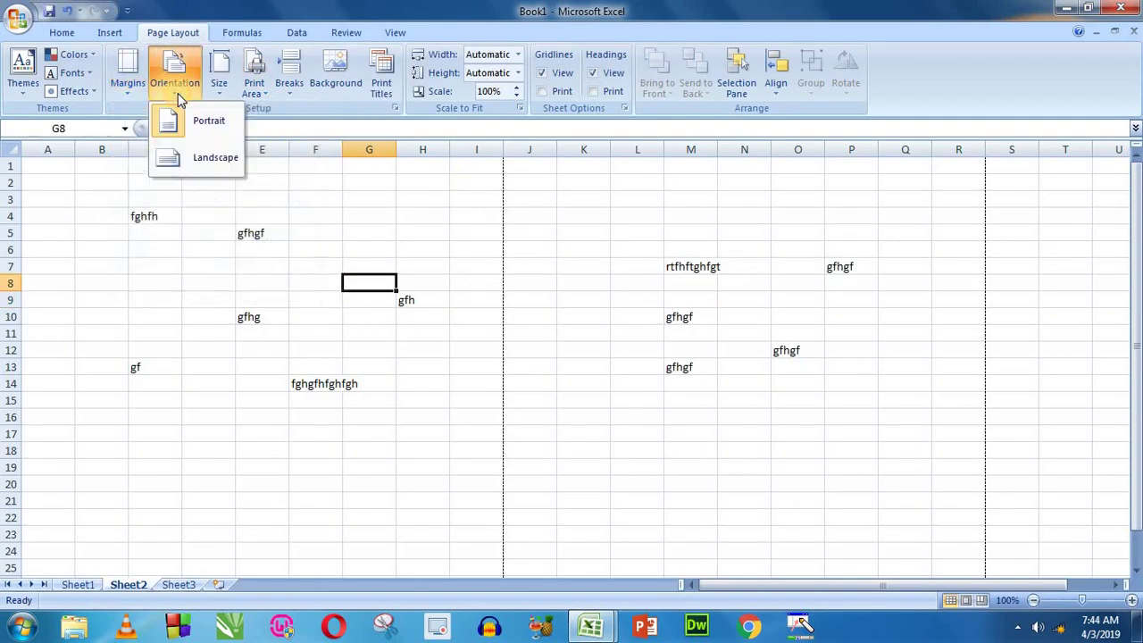
{"action": "left_click", "coordinate": [209, 158]}
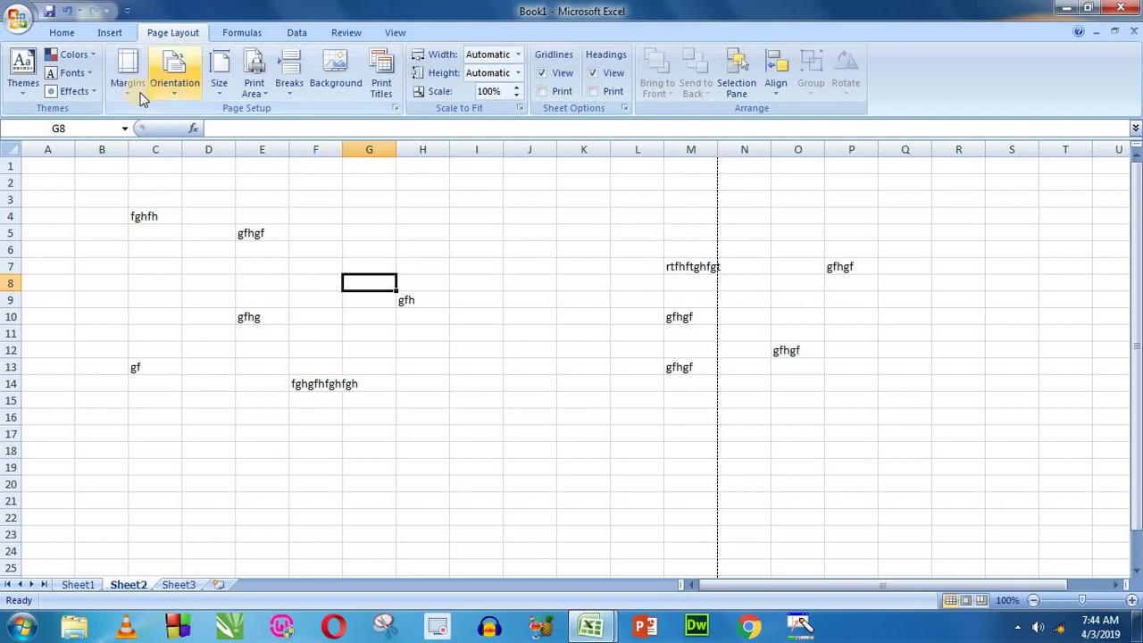
{"action": "left_click", "coordinate": [175, 88]}
{"action": "left_click", "coordinate": [188, 120]}
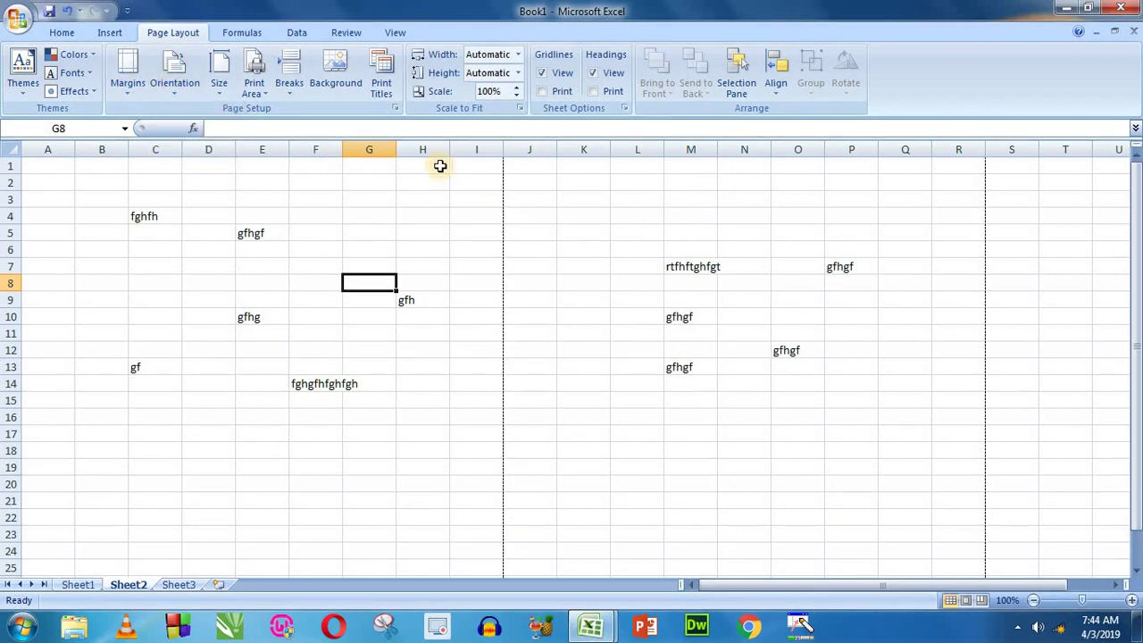
{"action": "left_click", "coordinate": [470, 247]}
{"action": "scroll", "coordinate": [472, 247], "scroll_direction": "down", "scroll_amount": 9}
{"action": "scroll", "coordinate": [470, 248], "scroll_direction": "up", "scroll_amount": 9}
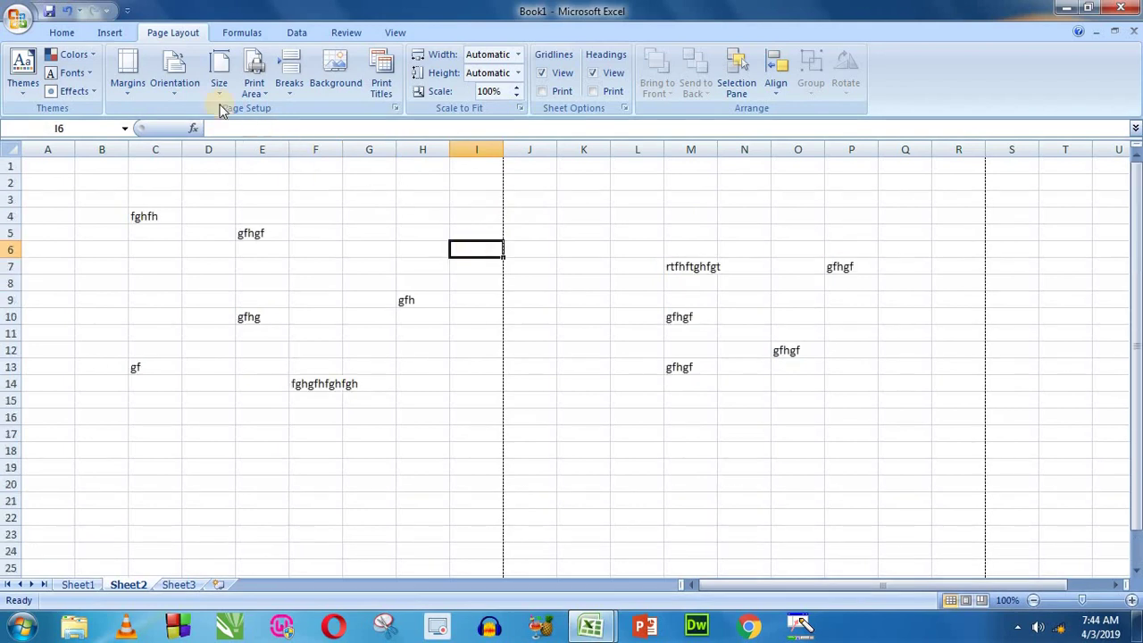
{"action": "left_click", "coordinate": [179, 89]}
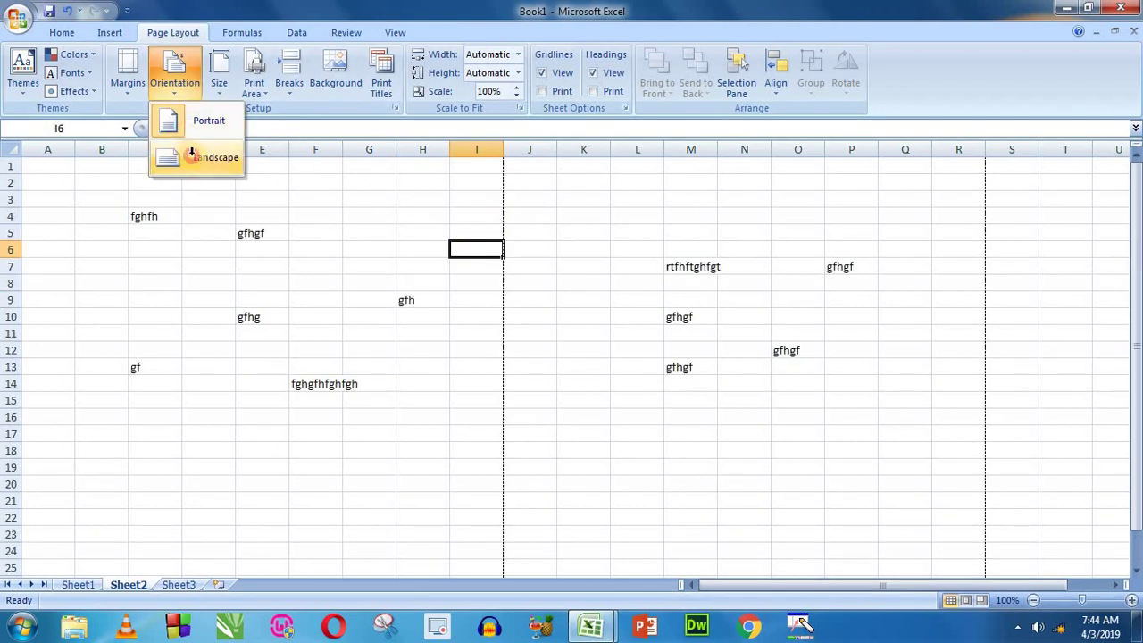
{"action": "left_click", "coordinate": [191, 155]}
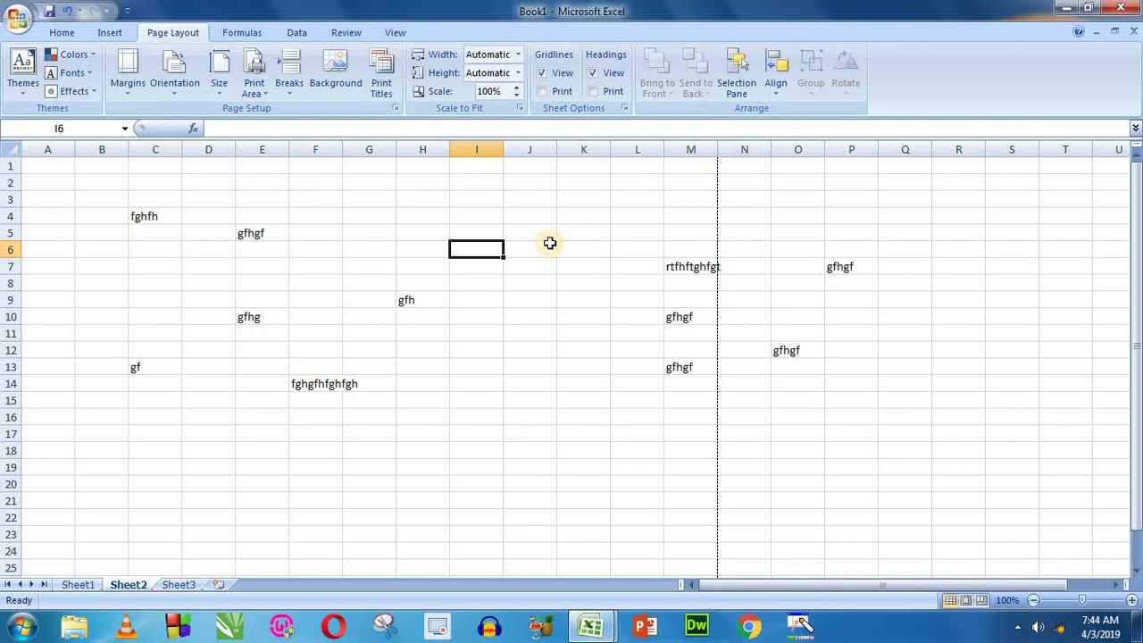
{"action": "left_click_drag", "start_coordinate": [41, 168], "coordinate": [697, 433]}
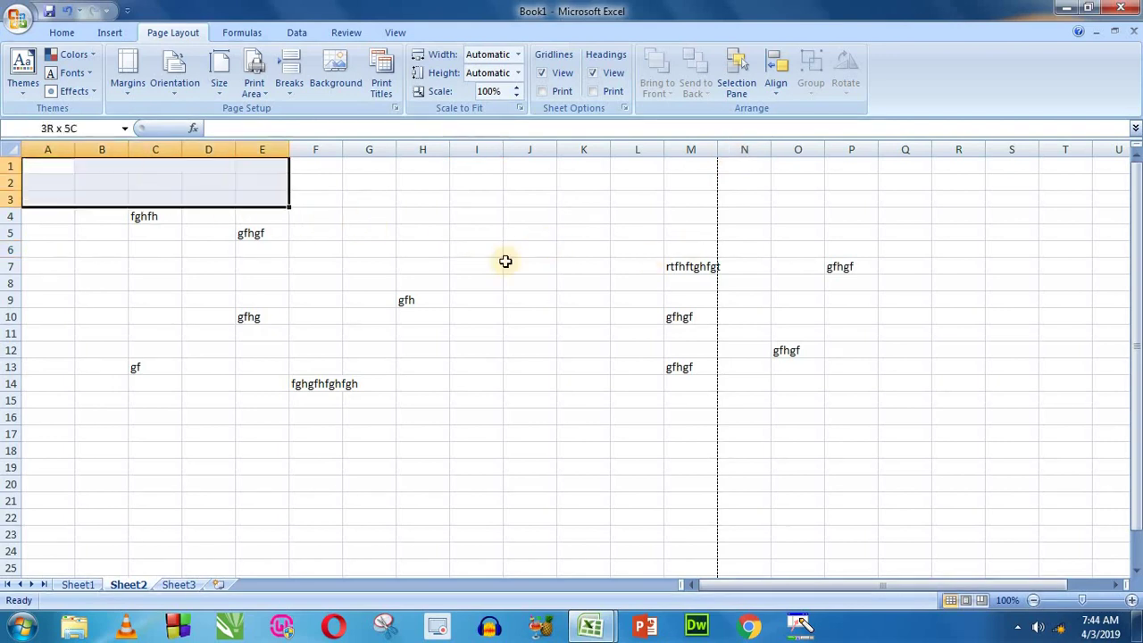
{"action": "left_click", "coordinate": [406, 261]}
{"action": "scroll", "coordinate": [757, 164], "scroll_direction": "down", "scroll_amount": 1}
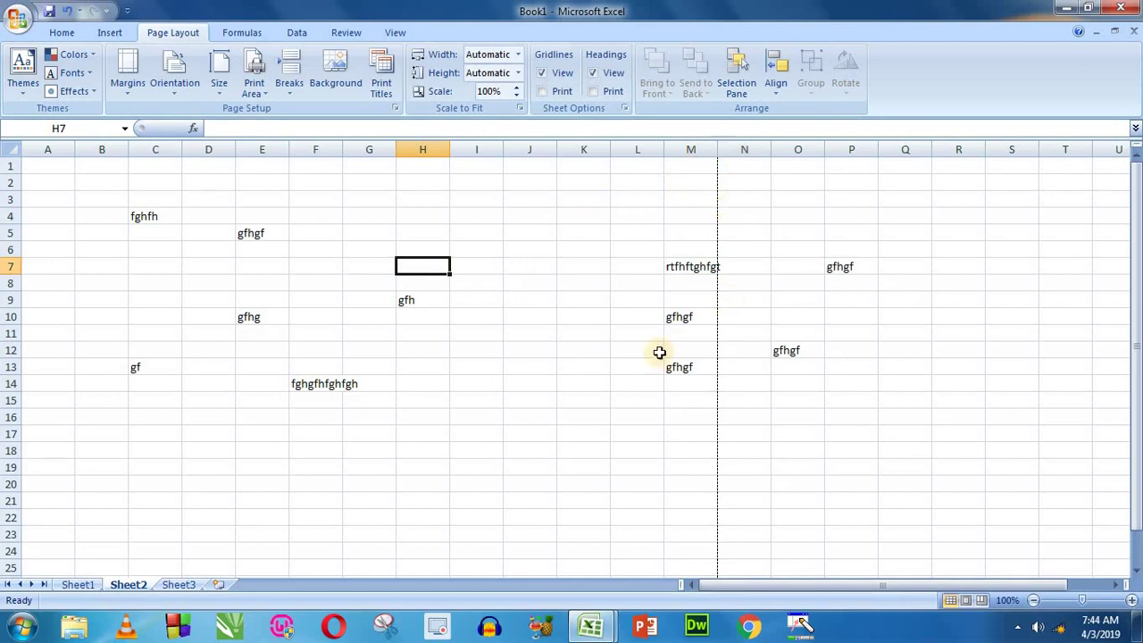
{"action": "scroll", "coordinate": [658, 352], "scroll_direction": "down", "scroll_amount": 4}
{"action": "scroll", "coordinate": [543, 434], "scroll_direction": "down", "scroll_amount": 1}
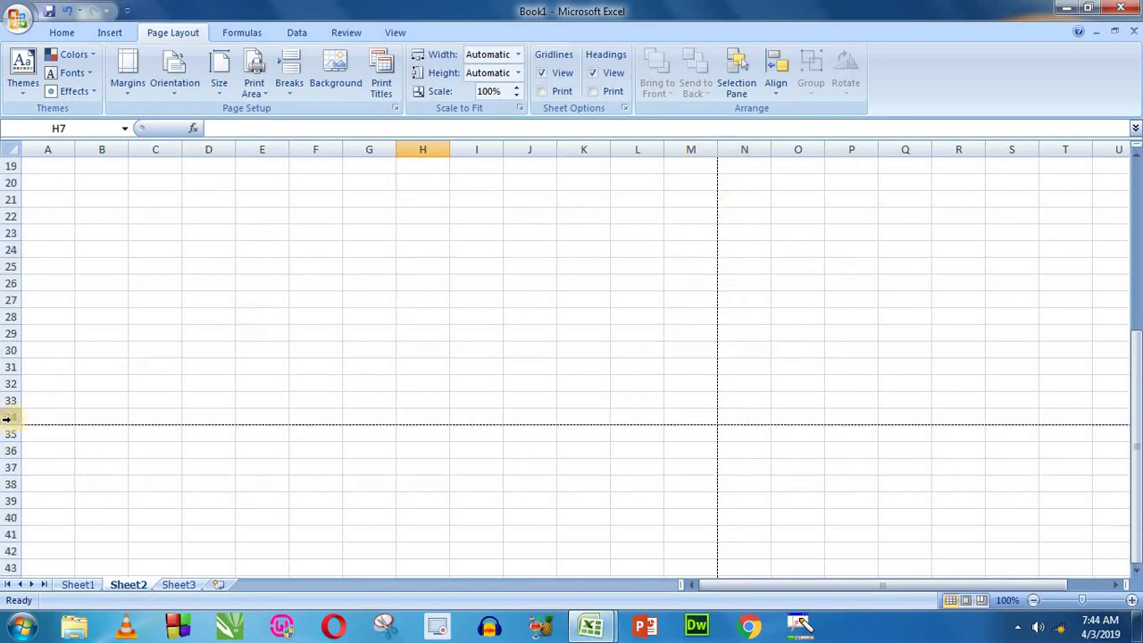
{"action": "left_click", "coordinate": [332, 299]}
{"action": "scroll", "coordinate": [306, 259], "scroll_direction": "up", "scroll_amount": 6}
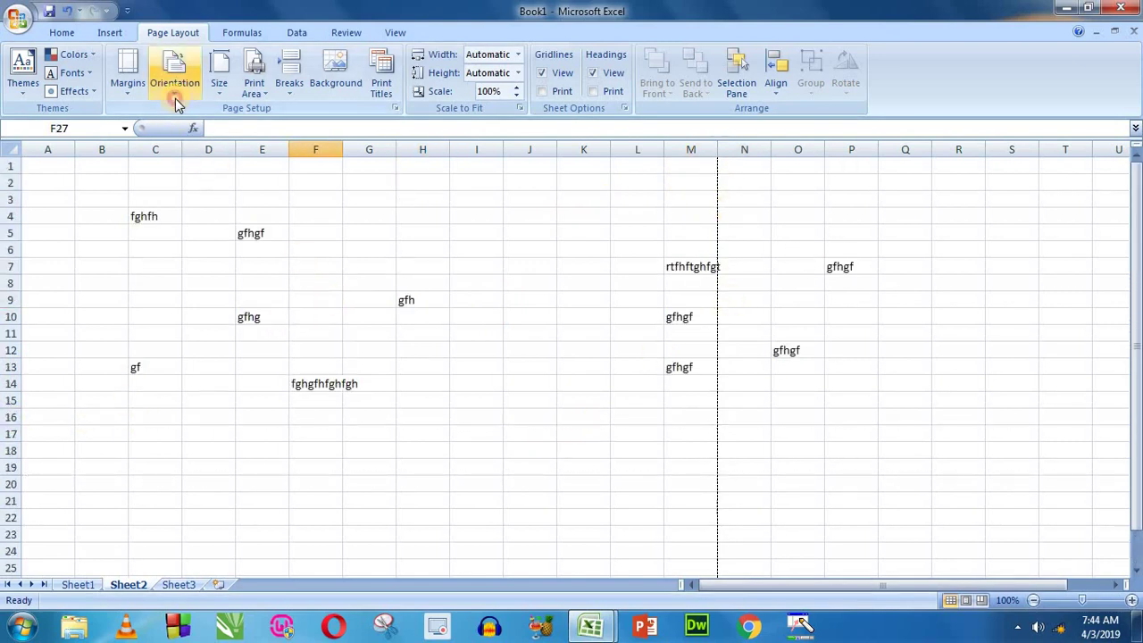
{"action": "left_click", "coordinate": [176, 103]}
{"action": "left_click", "coordinate": [192, 121]}
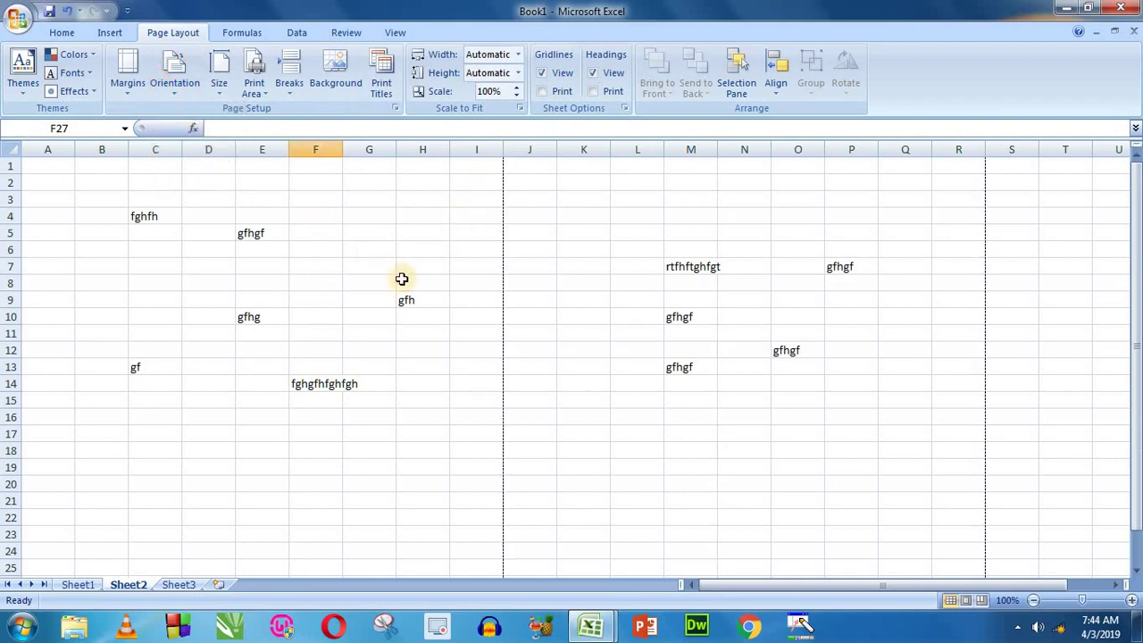
{"action": "left_click", "coordinate": [385, 332]}
{"action": "scroll", "coordinate": [345, 374], "scroll_direction": "down", "scroll_amount": 8}
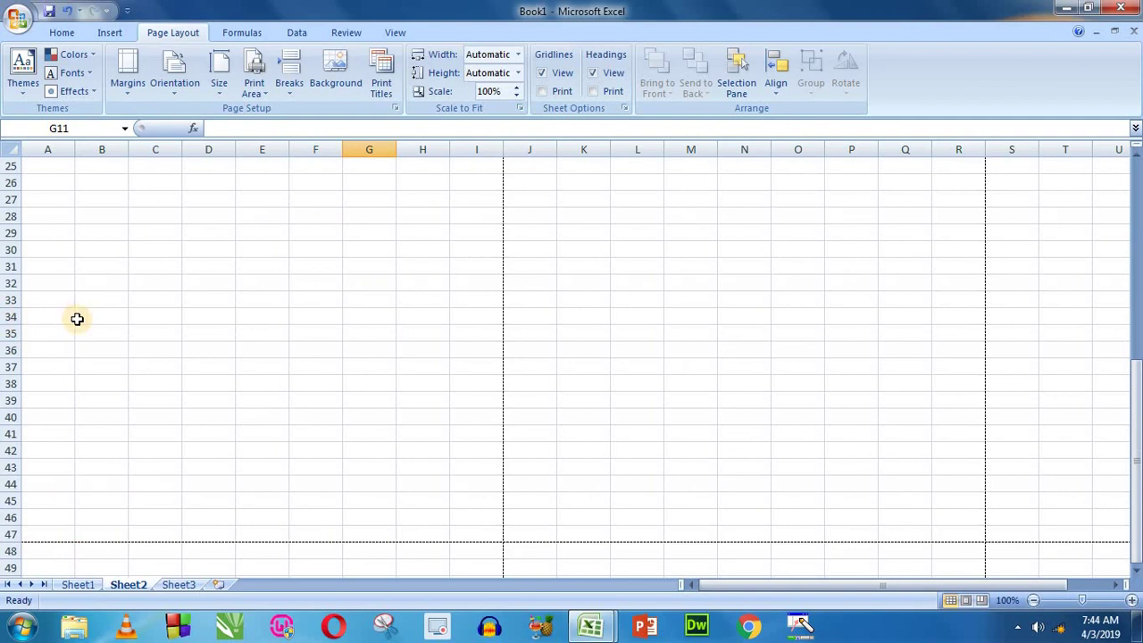
{"action": "left_click", "coordinate": [286, 319]}
{"action": "scroll", "coordinate": [286, 319], "scroll_direction": "up", "scroll_amount": 2}
{"action": "scroll", "coordinate": [287, 323], "scroll_direction": "up", "scroll_amount": 6}
{"action": "left_click", "coordinate": [297, 270]}
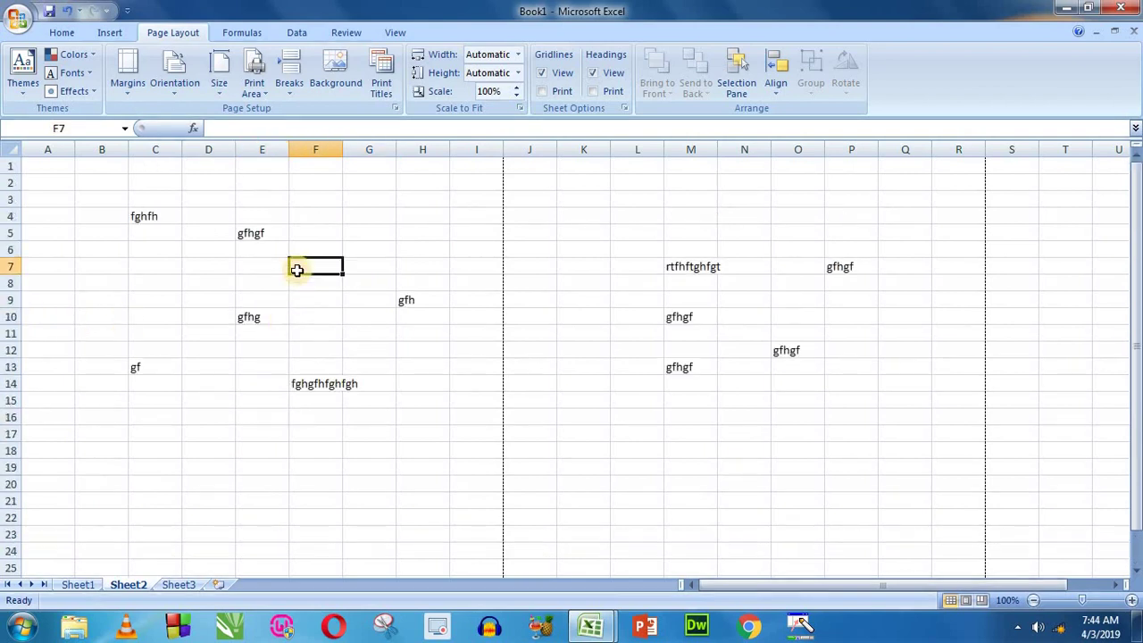
{"action": "left_click", "coordinate": [417, 255]}
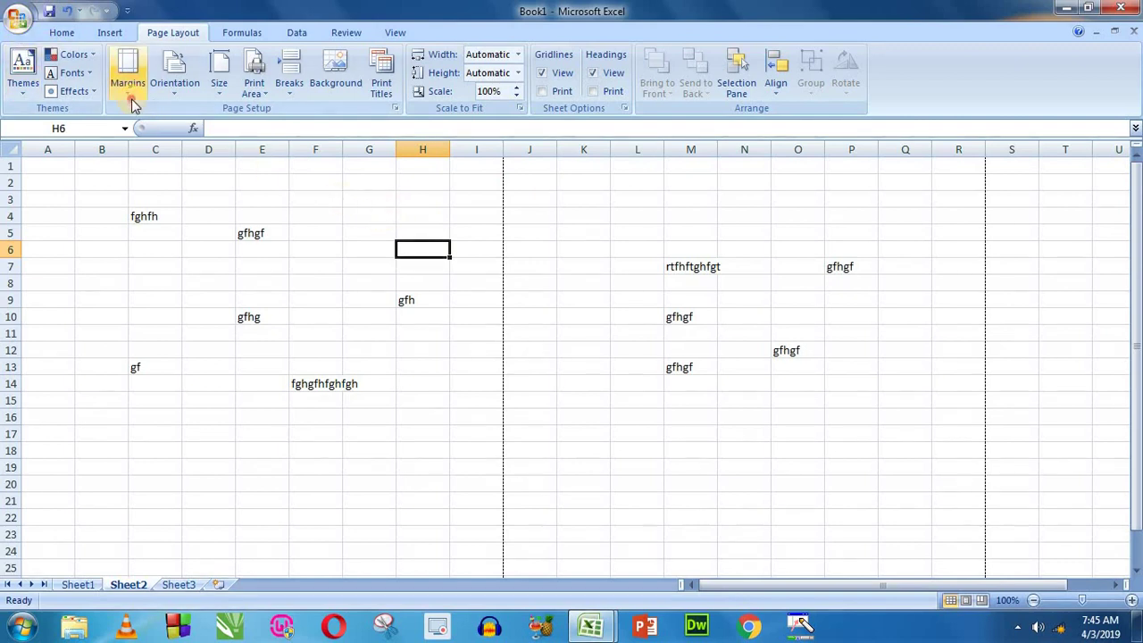
- In Page Setup, change the paper size from Letter to A4 and confirm
{"action": "left_click", "coordinate": [130, 89]}
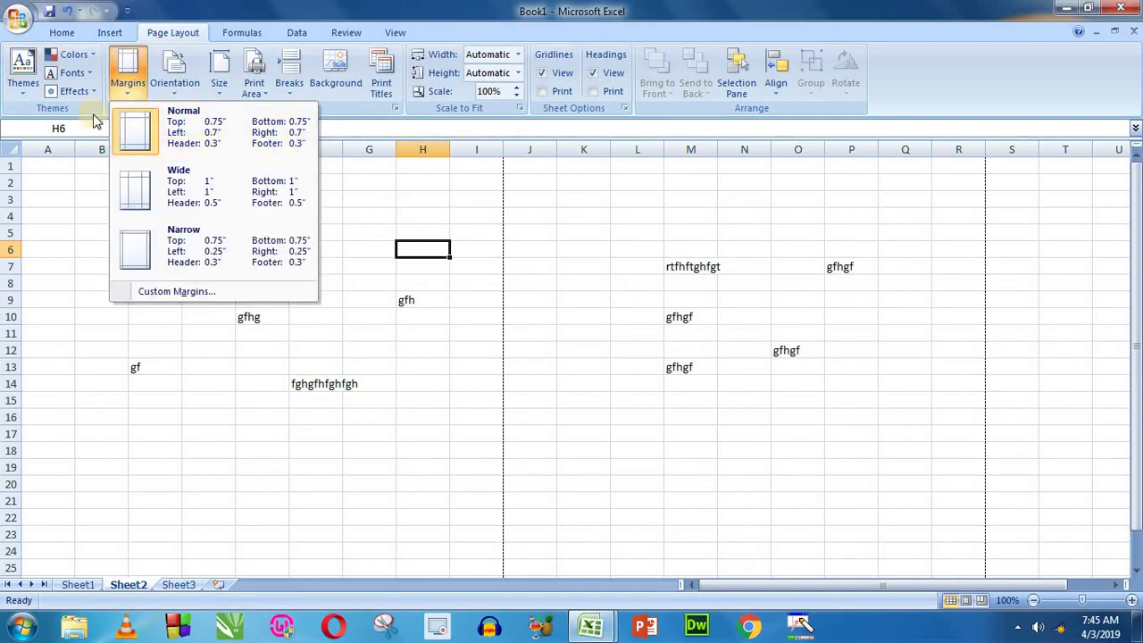
{"action": "left_click", "coordinate": [153, 291]}
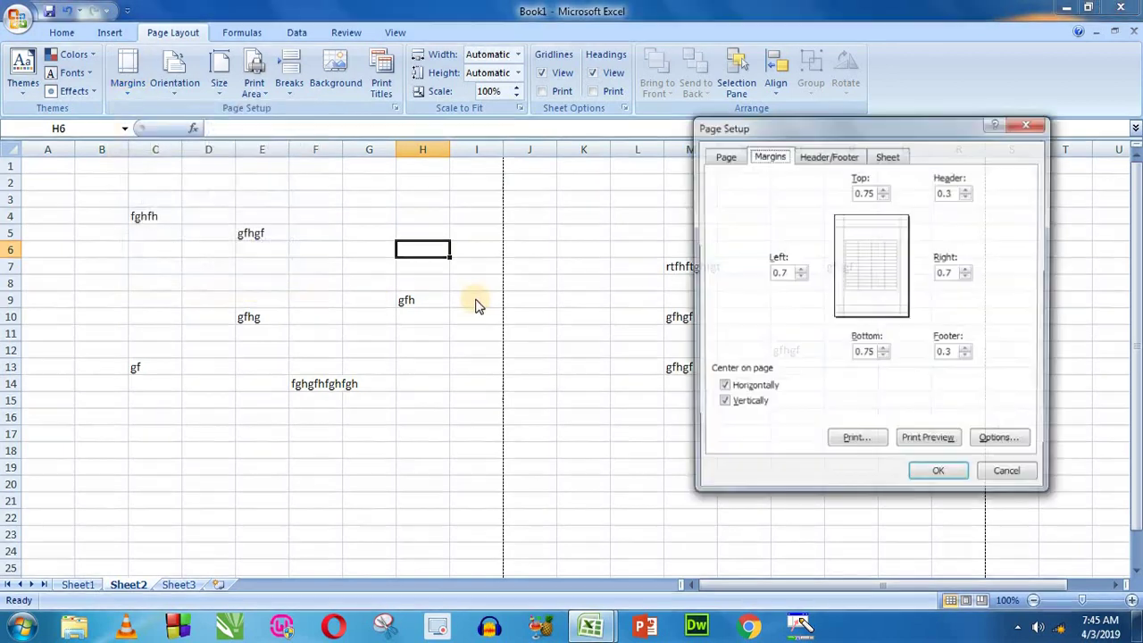
{"action": "left_click", "coordinate": [724, 157]}
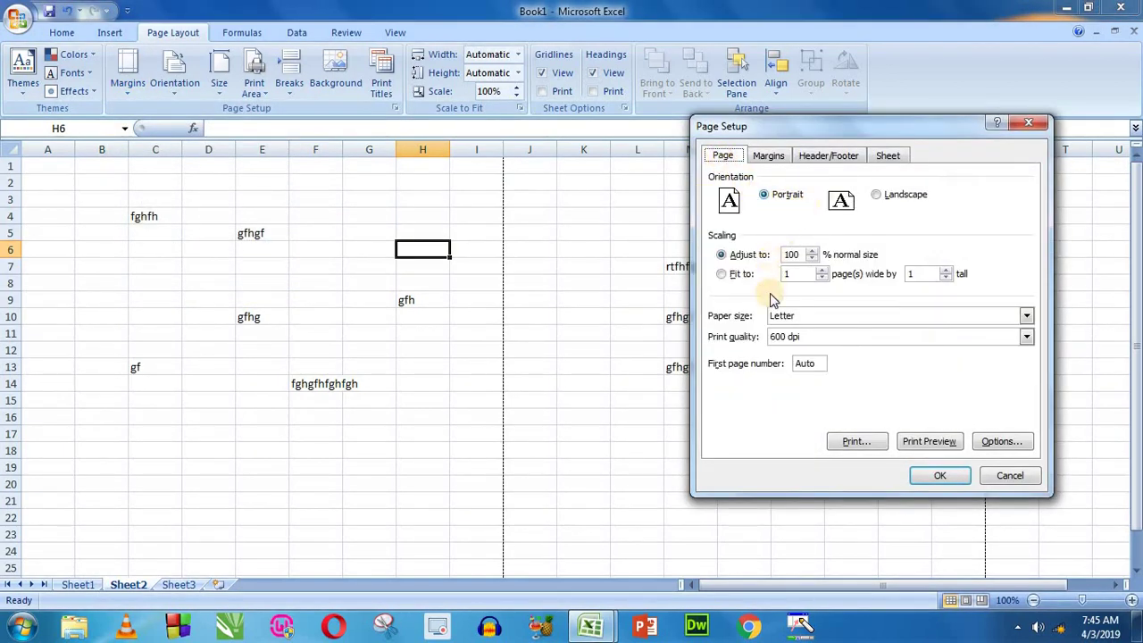
{"action": "left_click", "coordinate": [797, 317]}
{"action": "left_click", "coordinate": [792, 382]}
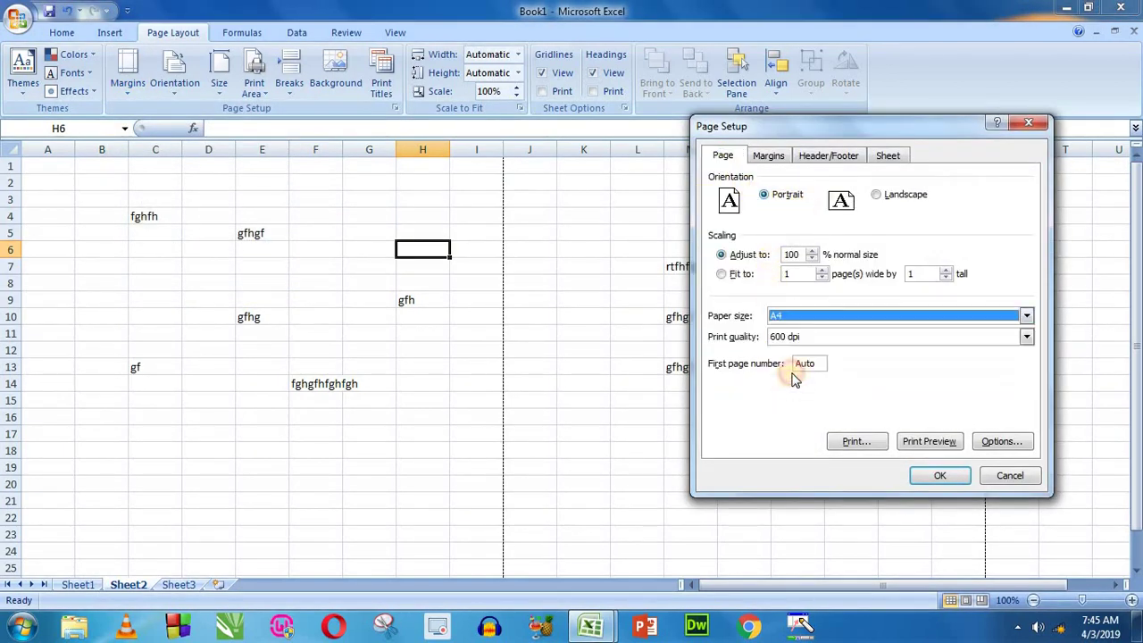
{"action": "left_click", "coordinate": [768, 156]}
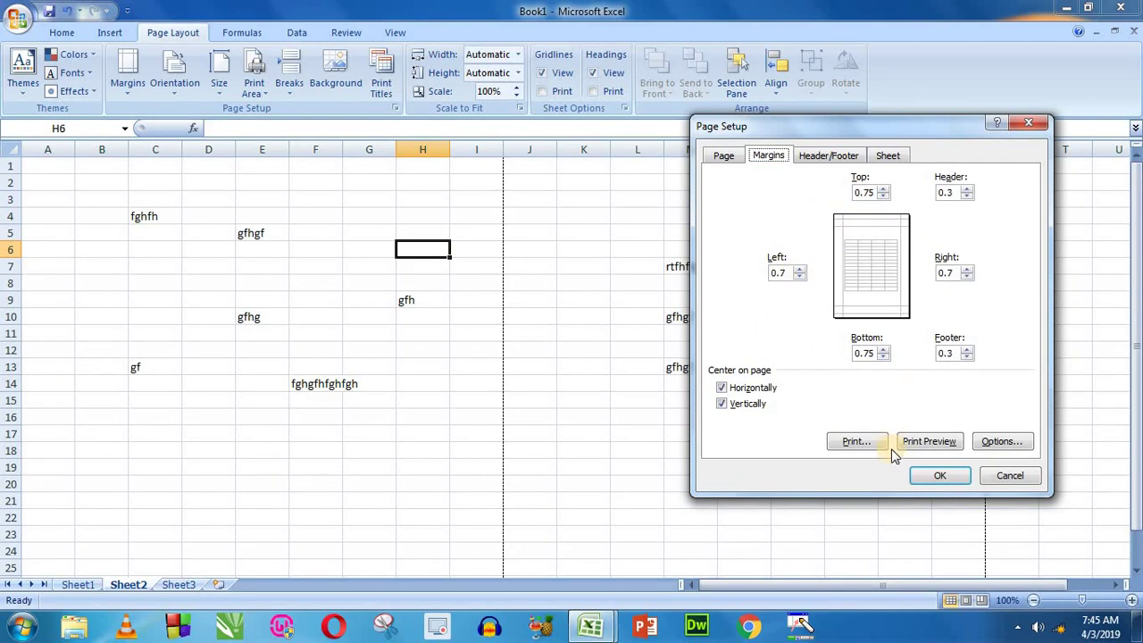
{"action": "left_click", "coordinate": [935, 480]}
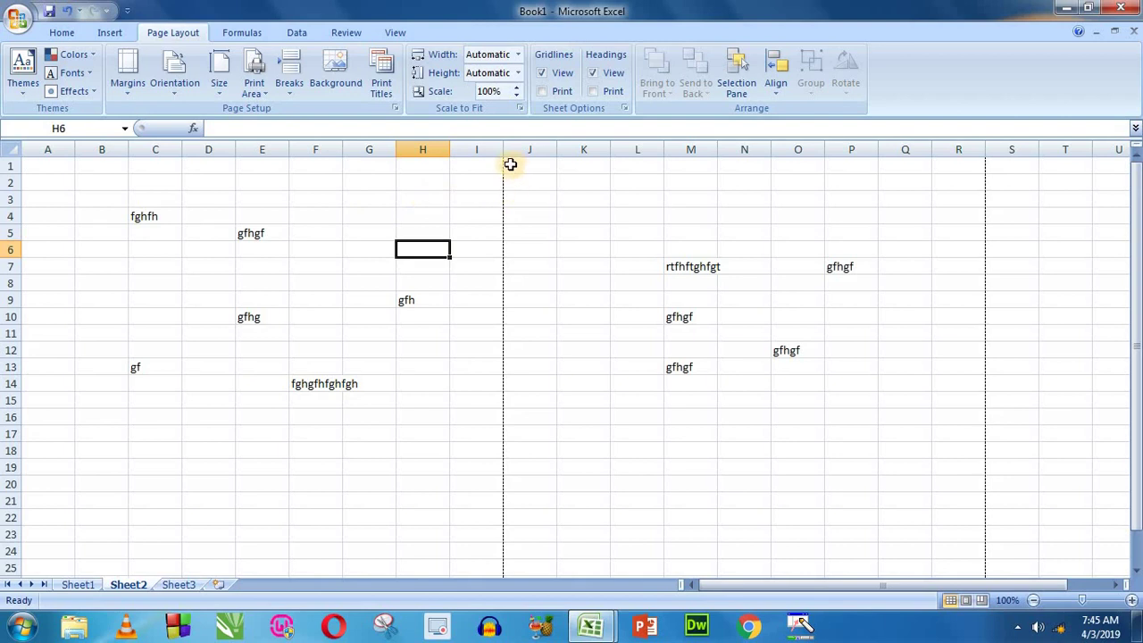
{"action": "left_click_drag", "start_coordinate": [550, 168], "coordinate": [375, 214]}
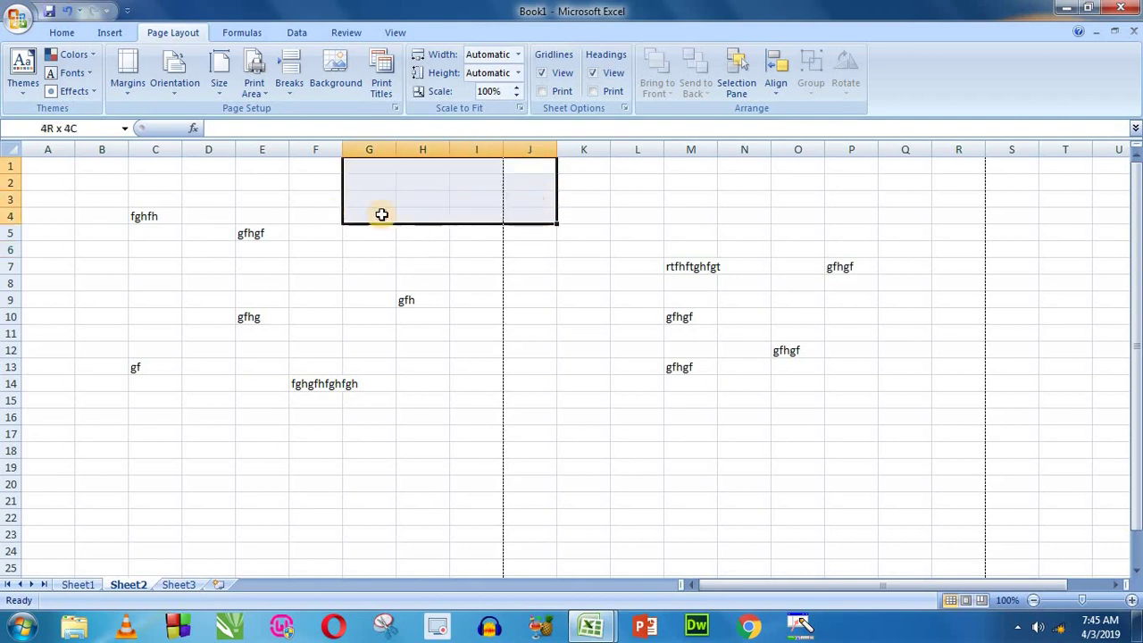
{"action": "left_click", "coordinate": [443, 216]}
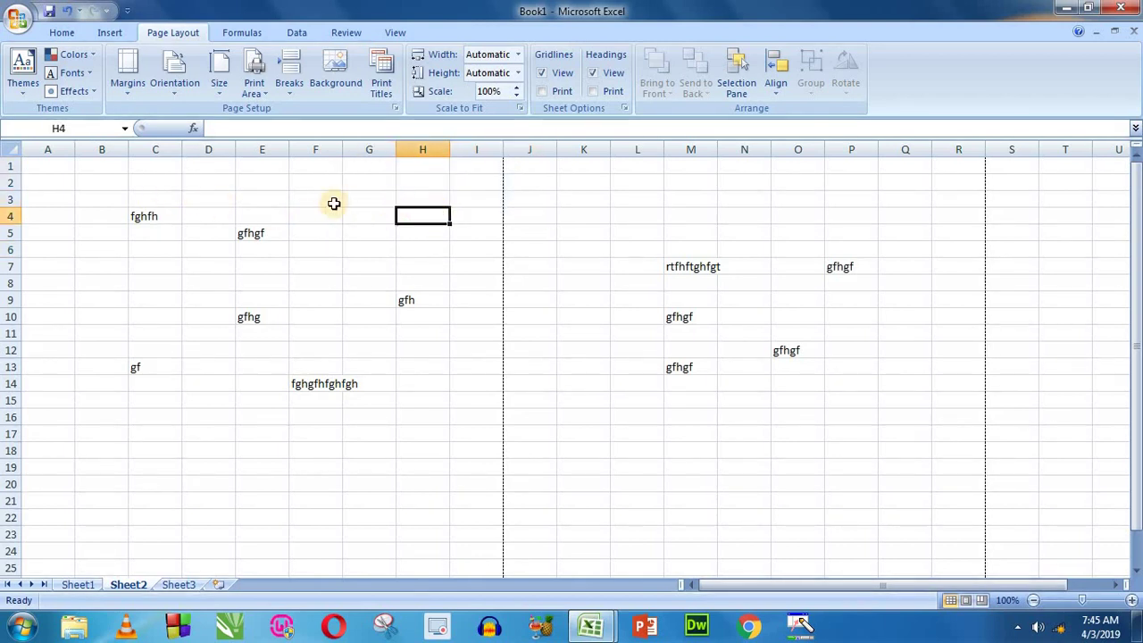
{"action": "left_click", "coordinate": [218, 89]}
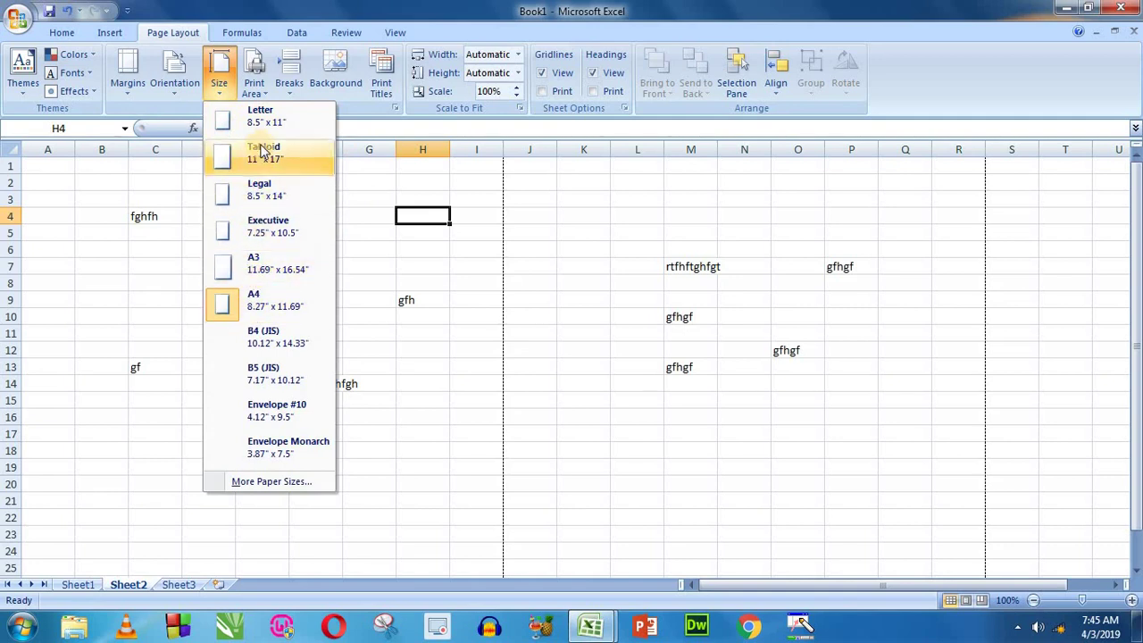
{"action": "left_click", "coordinate": [271, 309]}
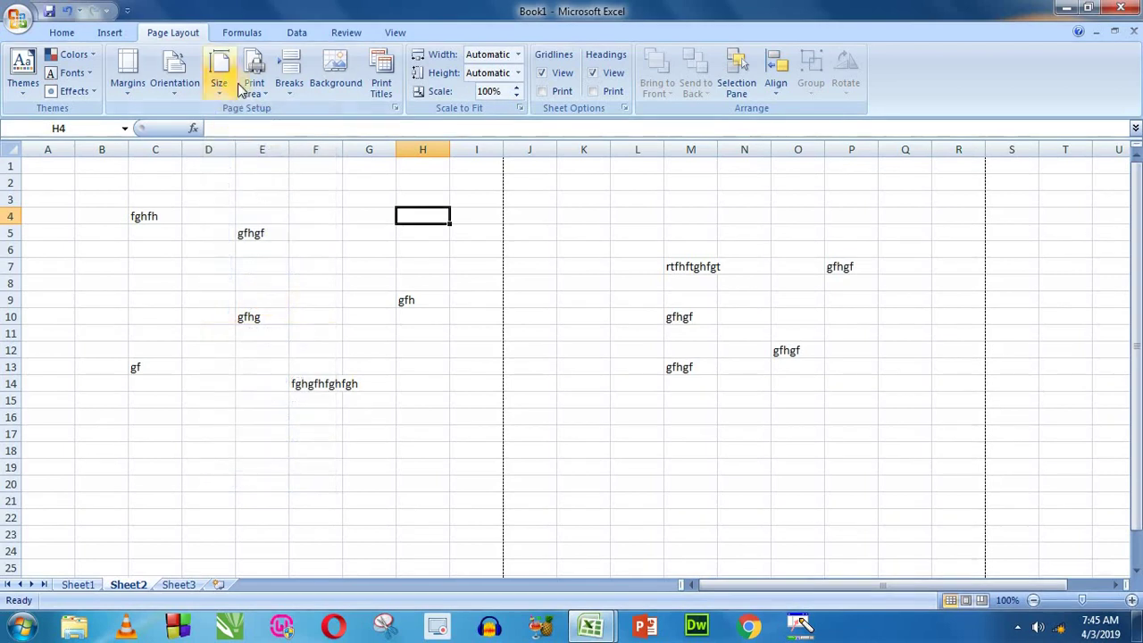
{"action": "left_click", "coordinate": [261, 100]}
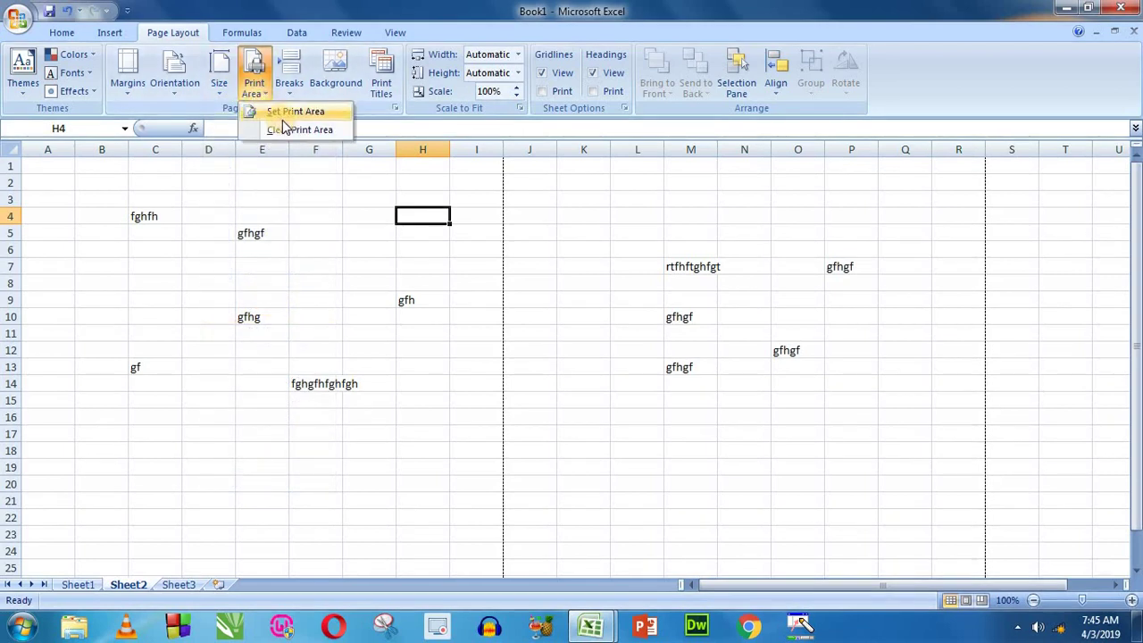
- Dismiss the print area options and look over the existing data, selecting J4:Q20
{"action": "left_click", "coordinate": [336, 267]}
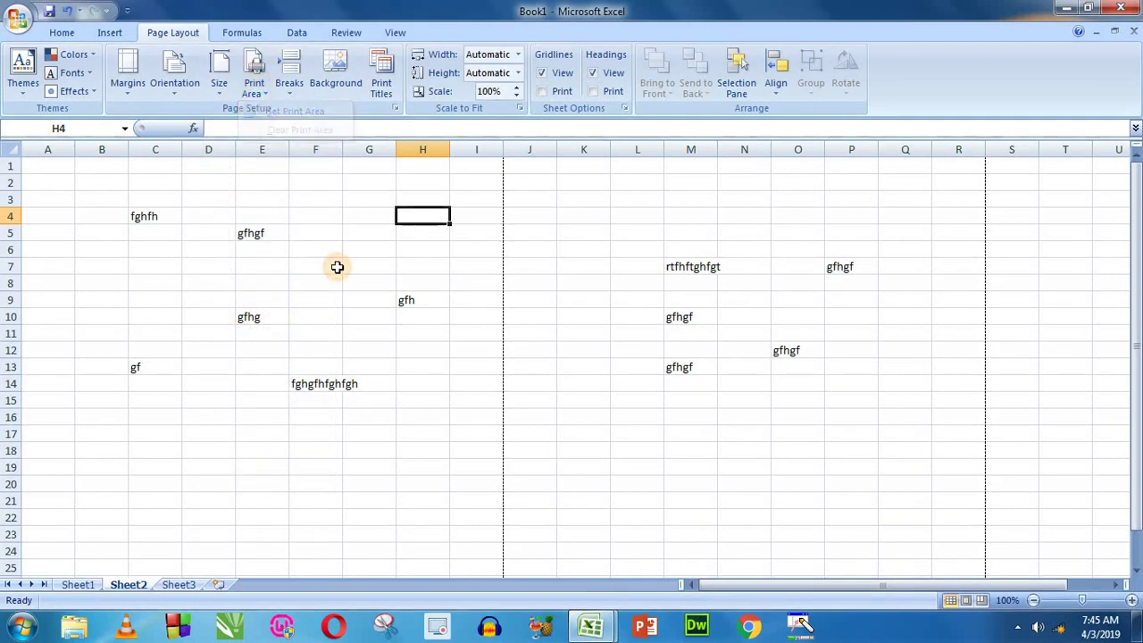
{"action": "left_click", "coordinate": [336, 265]}
{"action": "scroll", "coordinate": [273, 314], "scroll_direction": "down", "scroll_amount": 5}
{"action": "scroll", "coordinate": [272, 313], "scroll_direction": "up", "scroll_amount": 4}
{"action": "scroll", "coordinate": [286, 312], "scroll_direction": "down", "scroll_amount": 3}
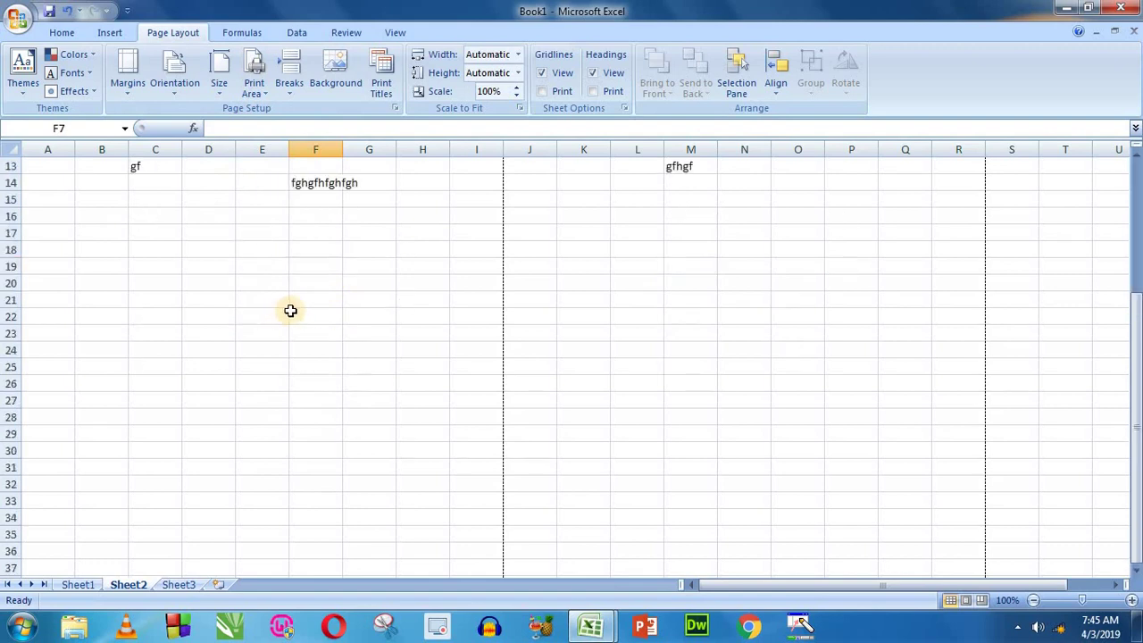
{"action": "scroll", "coordinate": [286, 312], "scroll_direction": "up", "scroll_amount": 2}
{"action": "scroll", "coordinate": [290, 311], "scroll_direction": "up", "scroll_amount": 1}
{"action": "scroll", "coordinate": [290, 311], "scroll_direction": "up", "scroll_amount": 1}
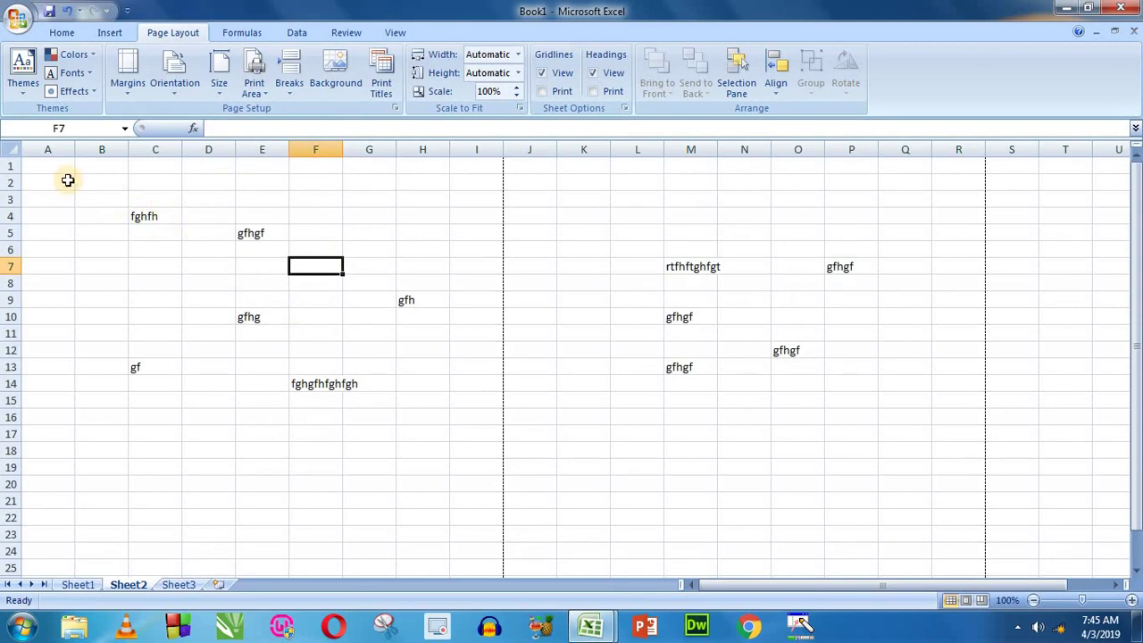
{"action": "left_click_drag", "start_coordinate": [66, 181], "coordinate": [429, 565]}
{"action": "left_click_drag", "start_coordinate": [548, 217], "coordinate": [903, 480]}
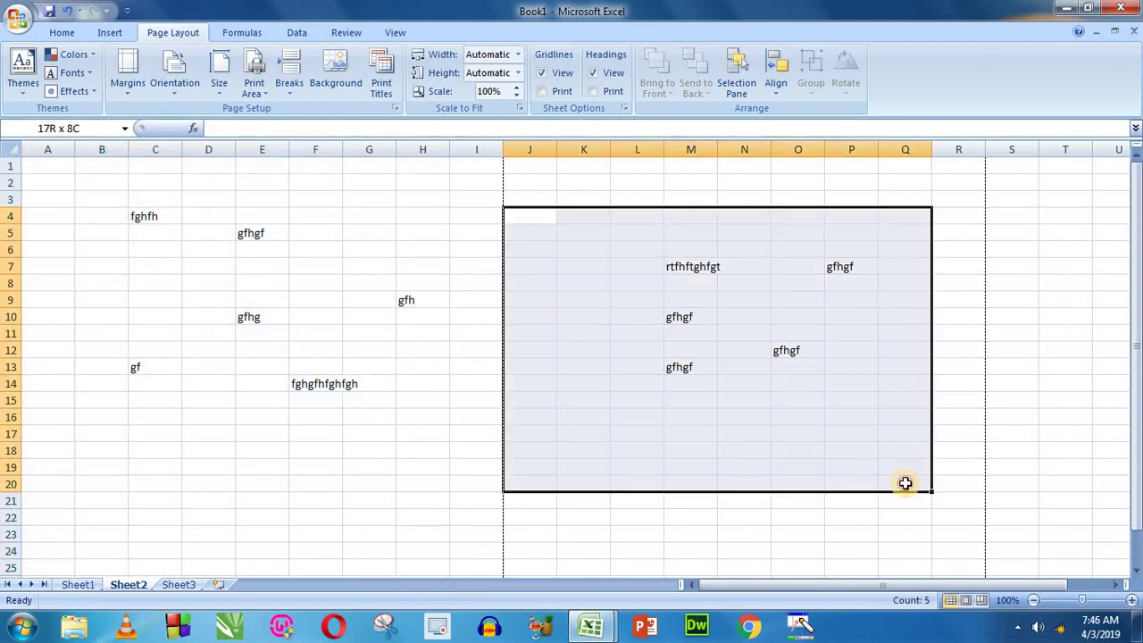
{"action": "left_click", "coordinate": [297, 449]}
{"action": "scroll", "coordinate": [295, 438], "scroll_direction": "down", "scroll_amount": 5}
{"action": "scroll", "coordinate": [233, 429], "scroll_direction": "up", "scroll_amount": 3}
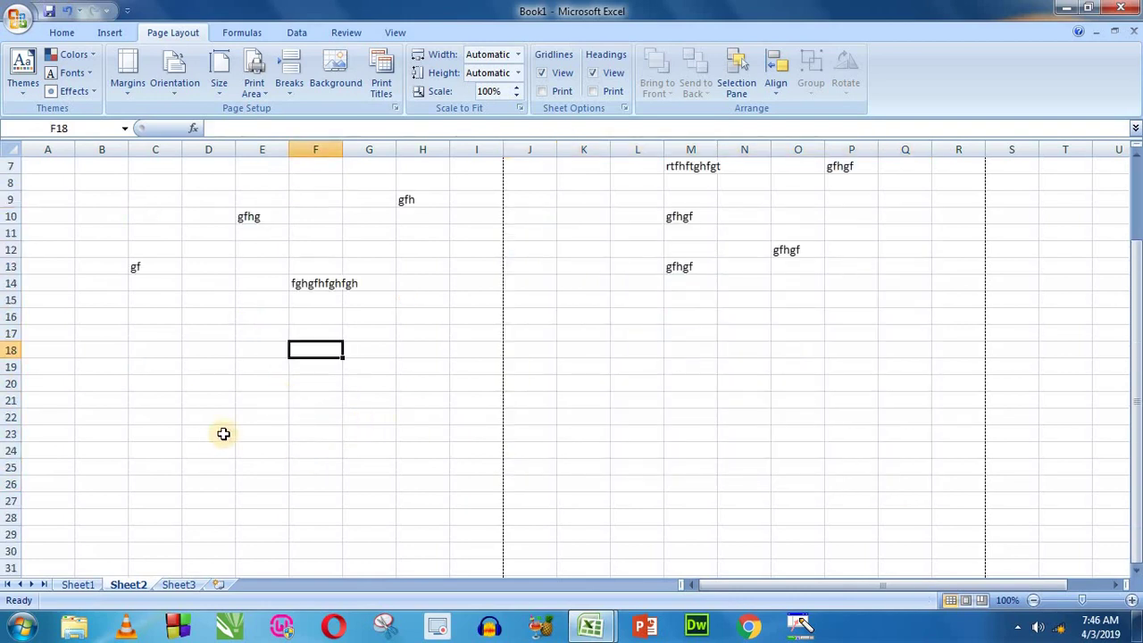
- Enter filler text: tfujhytujh in D23, gfhgfh in B25, plus hgf and h nearby
{"action": "left_click", "coordinate": [219, 434]}
{"action": "type", "text": "tfujhytujh"}
{"action": "left_click", "coordinate": [125, 471]}
{"action": "type", "text": "gfhgfh"}
{"action": "left_click", "coordinate": [298, 482]}
{"action": "type", "text": "hgf"}
{"action": "left_click", "coordinate": [303, 467]}
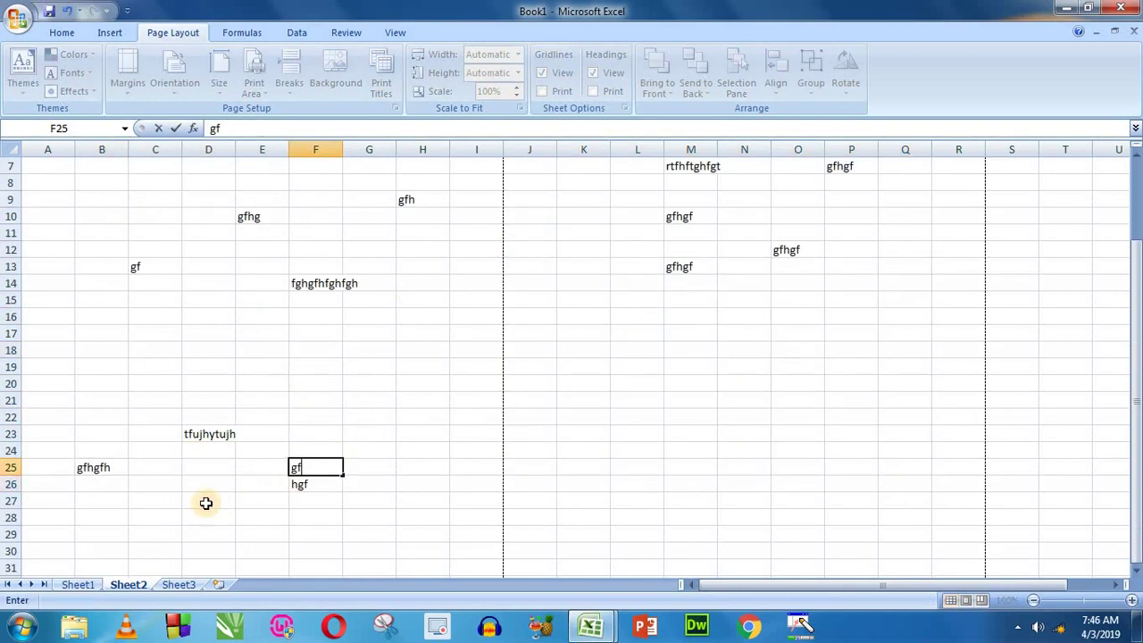
{"action": "type", "text": "h"}
- Enter the numbers 253524354 in E23, 543453543 in E27 and 543543 in D31
{"action": "left_click", "coordinate": [256, 434]}
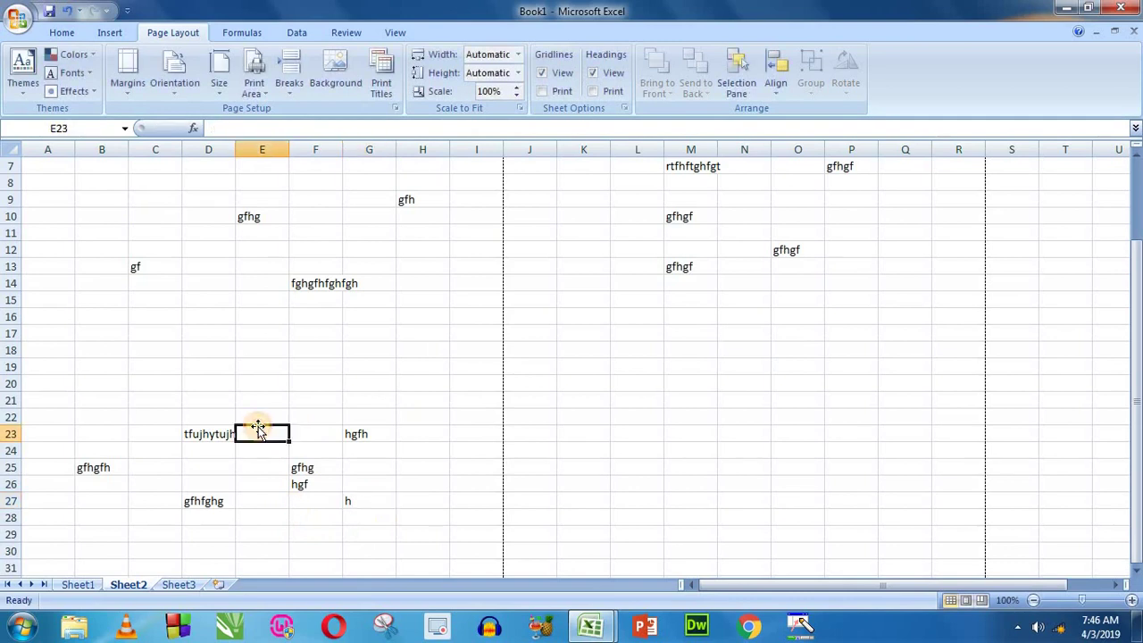
{"action": "type", "text": "253524354"}
{"action": "left_click", "coordinate": [260, 503]}
{"action": "type", "text": "543453543"}
{"action": "scroll", "coordinate": [238, 506], "scroll_direction": "up", "scroll_amount": 2}
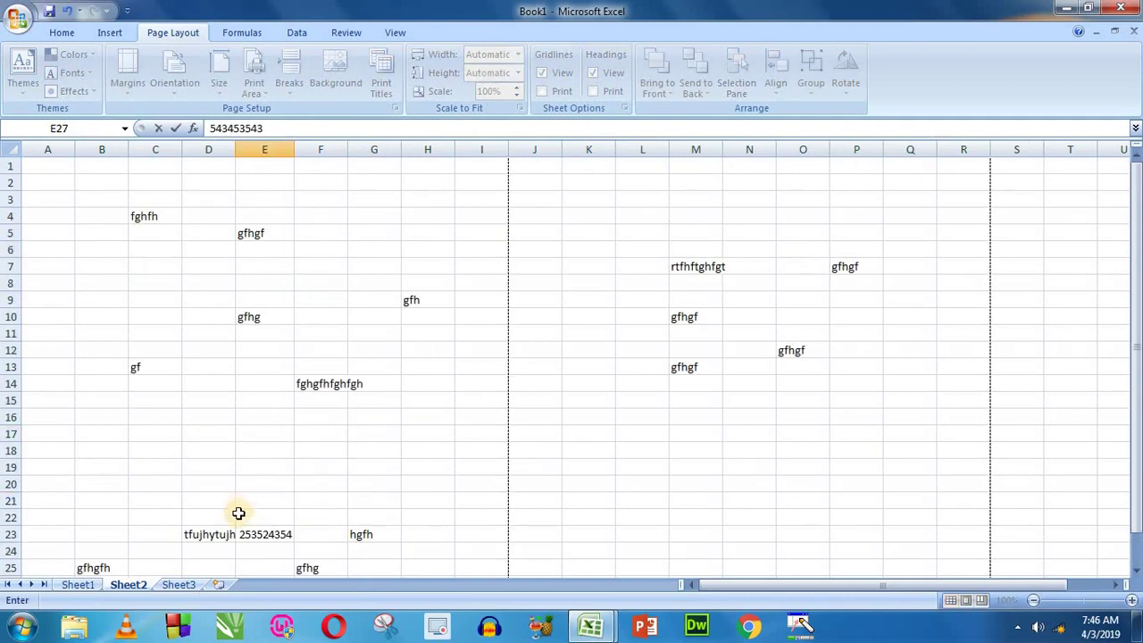
{"action": "left_click", "coordinate": [152, 498]}
{"action": "scroll", "coordinate": [178, 474], "scroll_direction": "down", "scroll_amount": 7}
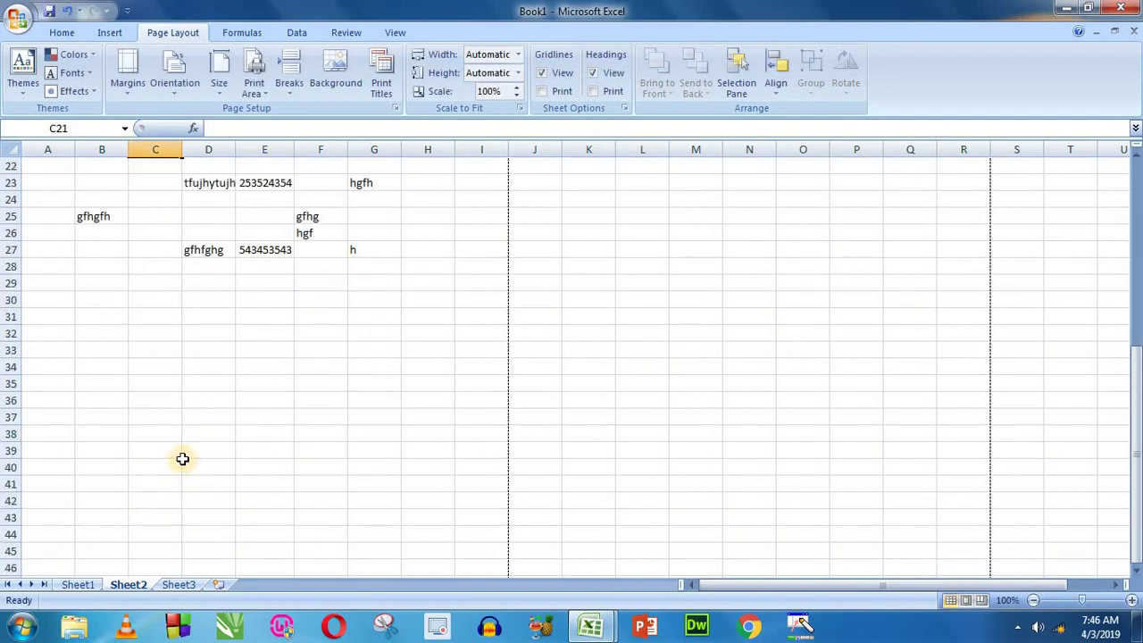
{"action": "left_click", "coordinate": [191, 316]}
{"action": "type", "text": "543543"}
{"action": "left_click", "coordinate": [125, 284]}
{"action": "type", "text": "543"}
- Deselect the new entries and select the lower block of data
{"action": "left_click", "coordinate": [268, 300]}
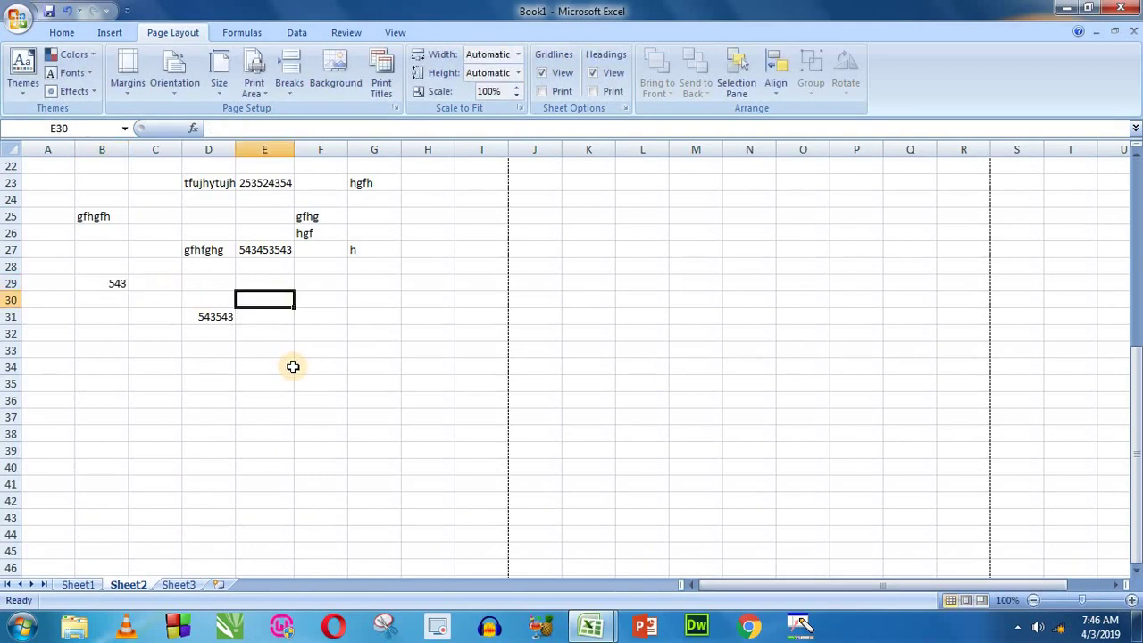
{"action": "left_click", "coordinate": [296, 382]}
{"action": "scroll", "coordinate": [296, 383], "scroll_direction": "up", "scroll_amount": 2}
{"action": "scroll", "coordinate": [296, 382], "scroll_direction": "up", "scroll_amount": 4}
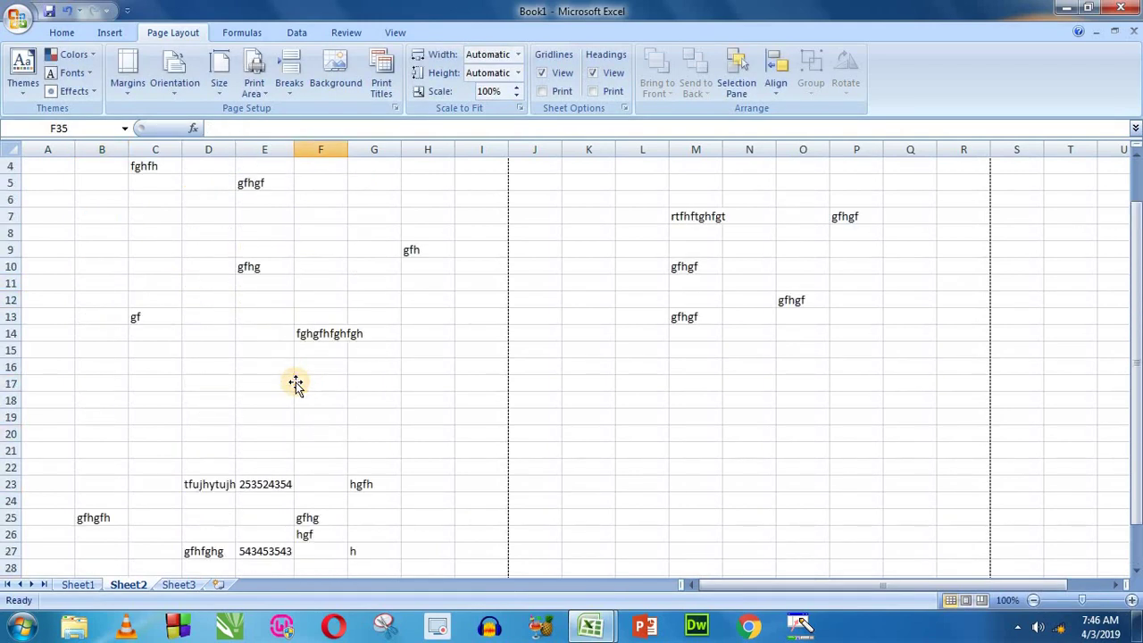
{"action": "scroll", "coordinate": [223, 339], "scroll_direction": "up", "scroll_amount": 1}
{"action": "left_click_drag", "start_coordinate": [102, 200], "coordinate": [421, 444]}
{"action": "scroll", "coordinate": [421, 444], "scroll_direction": "down", "scroll_amount": 6}
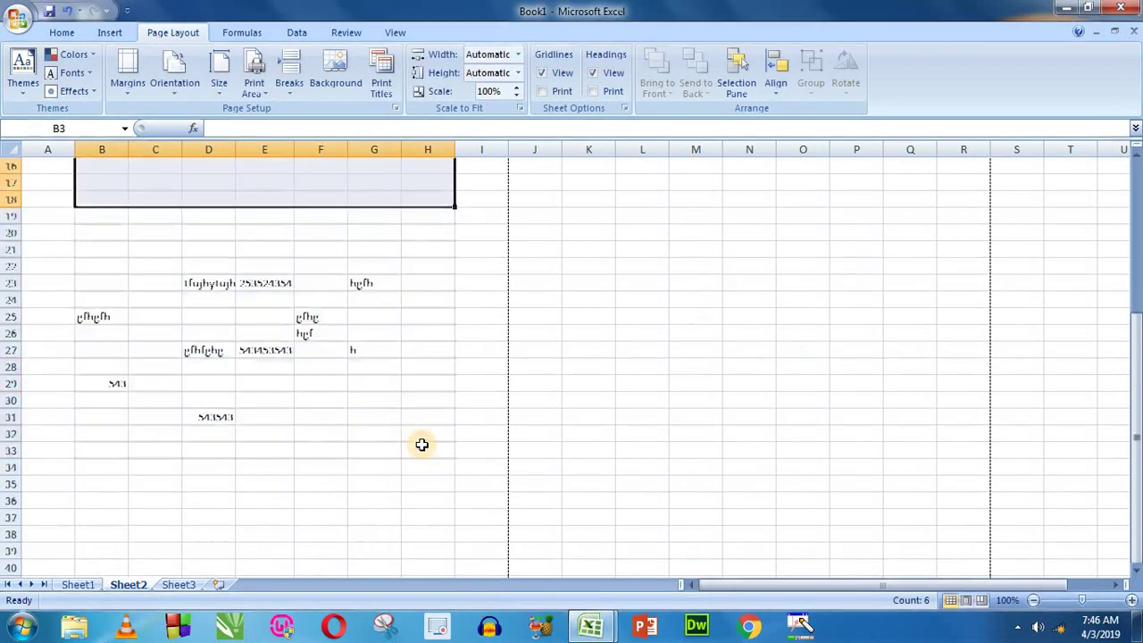
{"action": "left_click_drag", "start_coordinate": [109, 253], "coordinate": [405, 459]}
- Try out several range selections across the sample data on Sheet2
{"action": "left_click", "coordinate": [324, 434]}
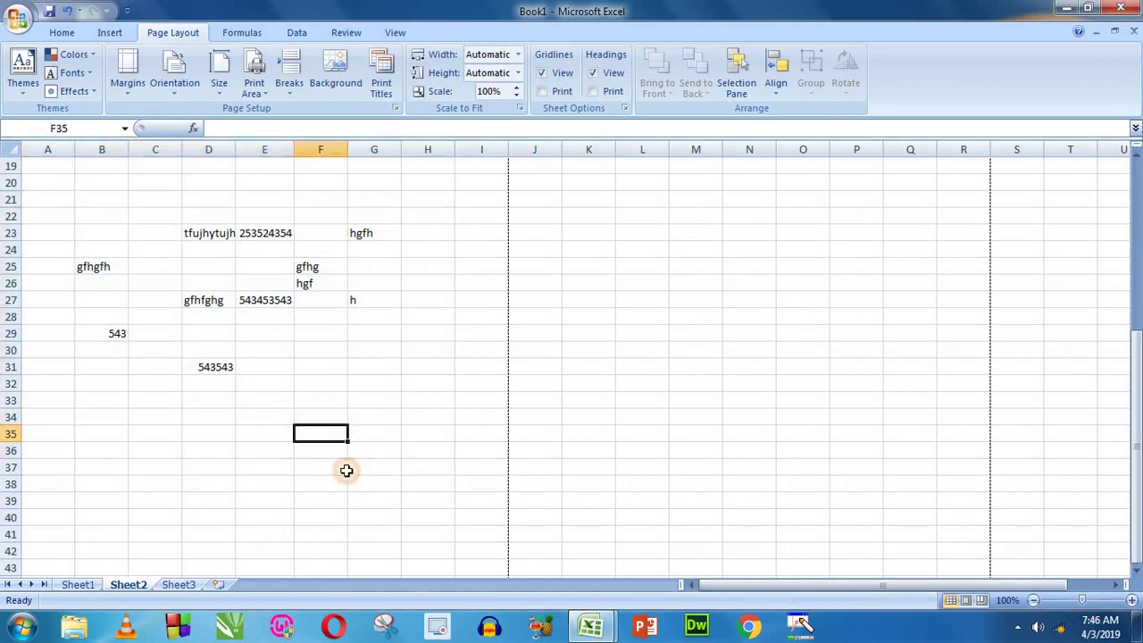
{"action": "left_click_drag", "start_coordinate": [307, 328], "coordinate": [362, 414]}
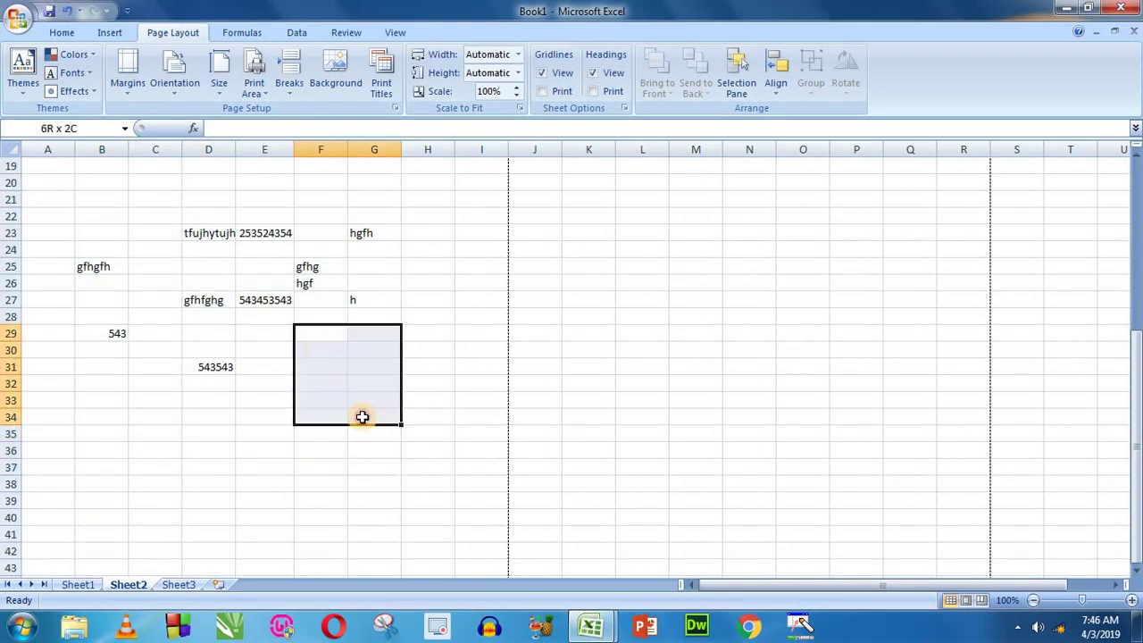
{"action": "scroll", "coordinate": [361, 417], "scroll_direction": "down", "scroll_amount": 4}
{"action": "mouse_move", "coordinate": [482, 483]}
{"action": "left_mouse_down"}
{"action": "mouse_move", "coordinate": [42, 96]}
{"action": "mouse_move", "coordinate": [37, 158]}
{"action": "left_mouse_up"}
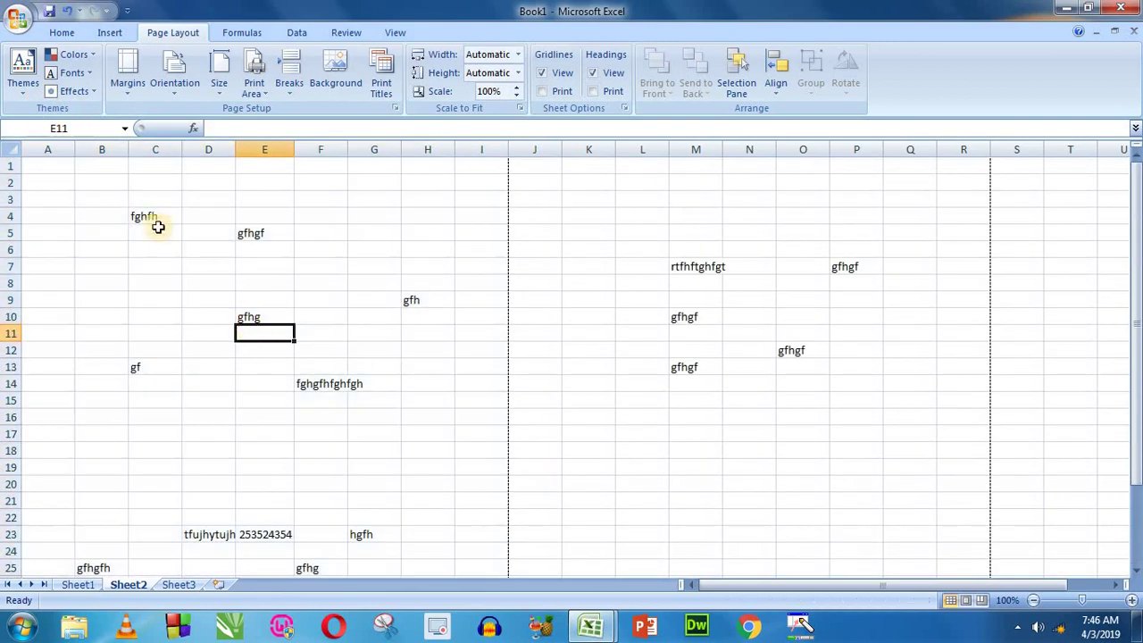
{"action": "left_click_drag", "start_coordinate": [102, 216], "coordinate": [208, 317]}
{"action": "left_click_drag", "start_coordinate": [386, 404], "coordinate": [365, 419]}
{"action": "scroll", "coordinate": [127, 370], "scroll_direction": "down", "scroll_amount": 3}
{"action": "left_click_drag", "start_coordinate": [125, 368], "coordinate": [375, 500]}
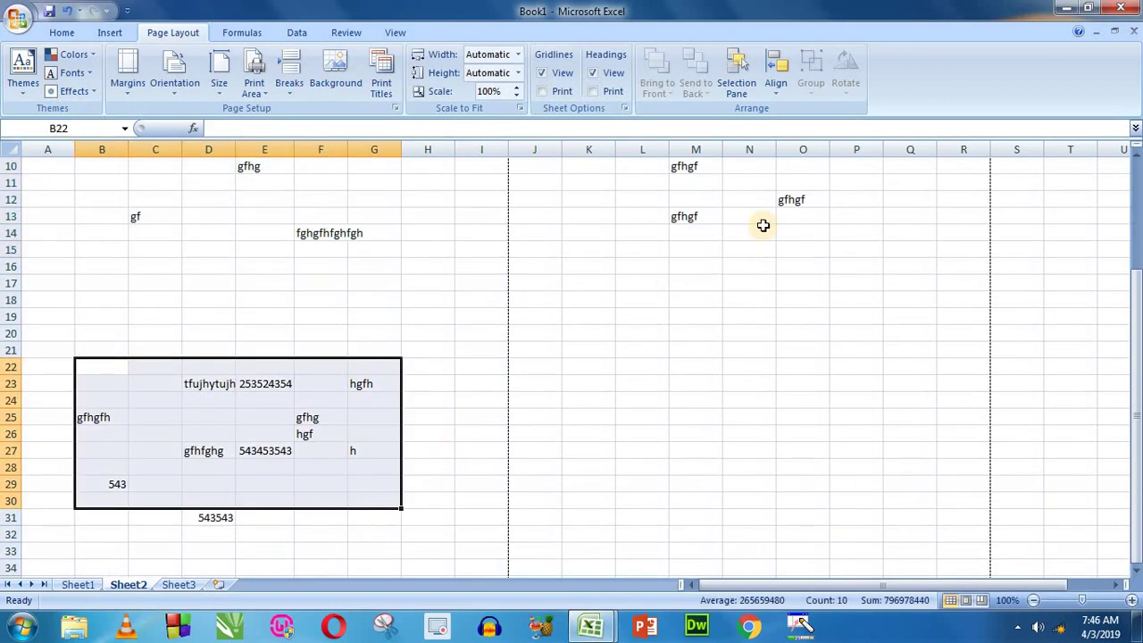
{"action": "left_click_drag", "start_coordinate": [675, 222], "coordinate": [643, 283]}
{"action": "left_click", "coordinate": [393, 299]}
{"action": "scroll", "coordinate": [385, 295], "scroll_direction": "up", "scroll_amount": 3}
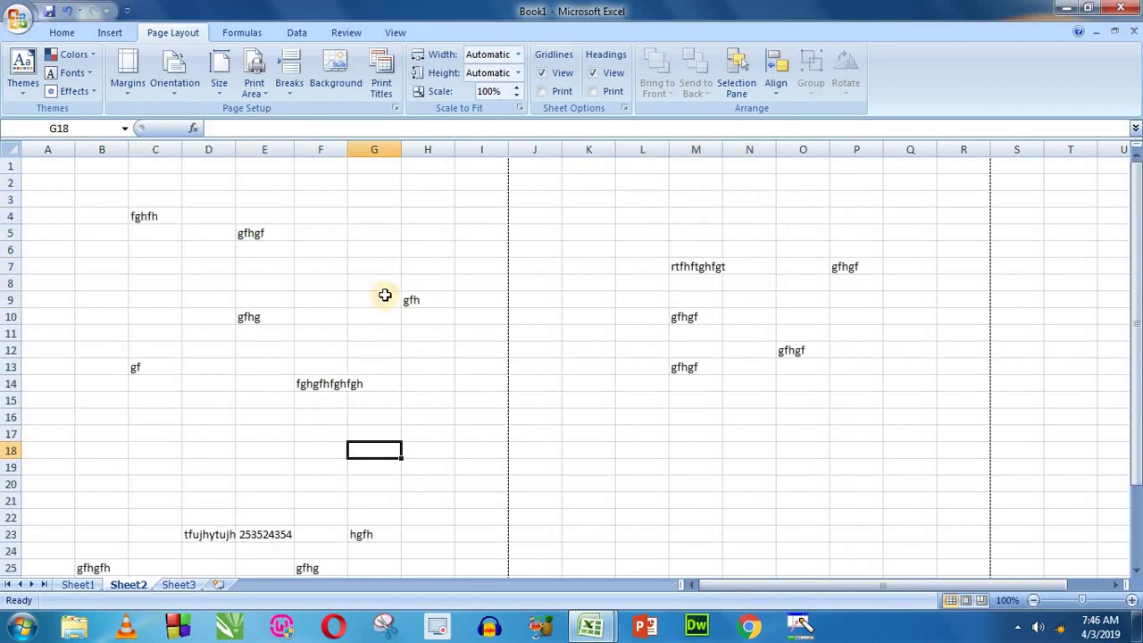
{"action": "left_click_drag", "start_coordinate": [122, 198], "coordinate": [428, 514]}
- Select the block B3:H16 and bring up the Print Area options
{"action": "left_click", "coordinate": [342, 354]}
{"action": "scroll", "coordinate": [212, 268], "scroll_direction": "up", "scroll_amount": 2}
{"action": "left_click_drag", "start_coordinate": [122, 198], "coordinate": [434, 434]}
{"action": "scroll", "coordinate": [217, 376], "scroll_direction": "down", "scroll_amount": 3}
{"action": "left_click_drag", "start_coordinate": [101, 333], "coordinate": [395, 538]}
{"action": "left_click", "coordinate": [284, 282]}
{"action": "scroll", "coordinate": [295, 304], "scroll_direction": "up", "scroll_amount": 1}
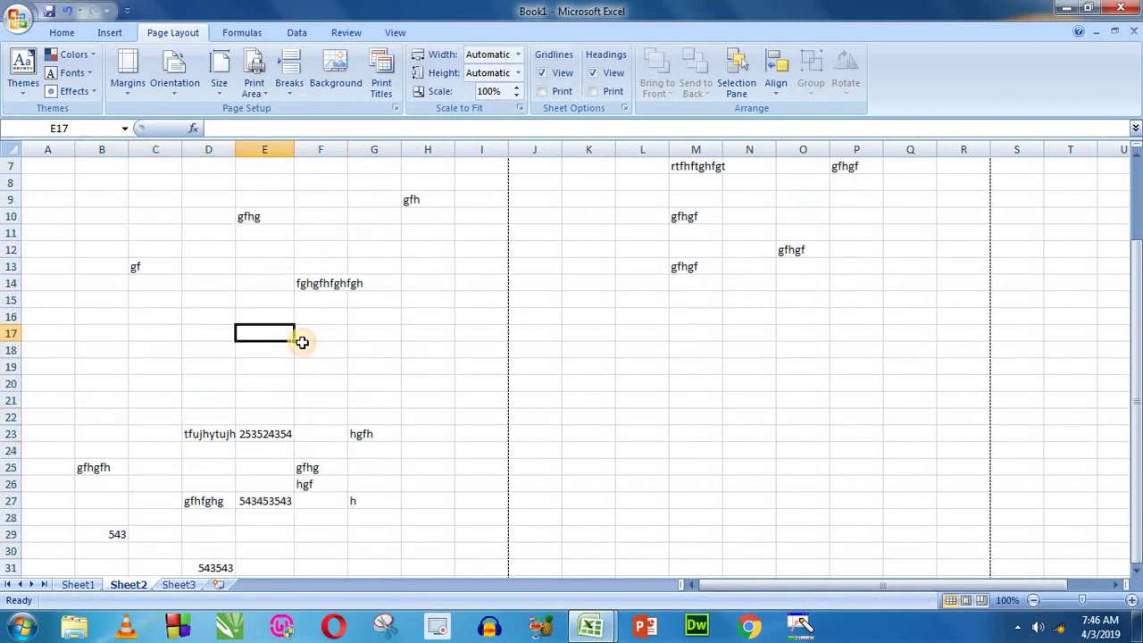
{"action": "scroll", "coordinate": [207, 264], "scroll_direction": "up", "scroll_amount": 2}
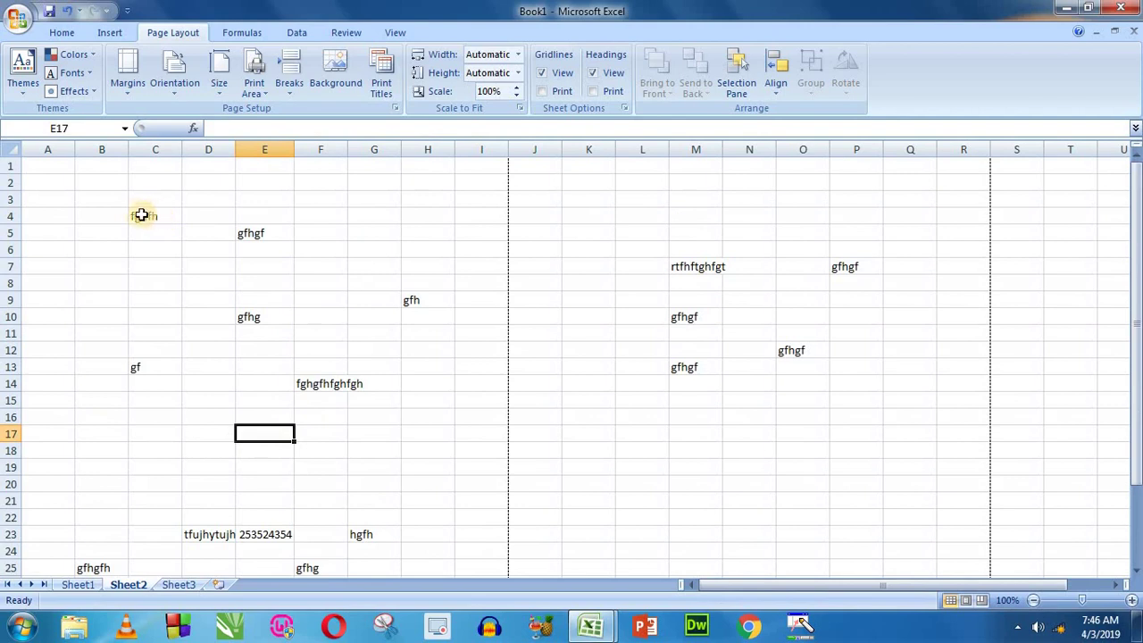
{"action": "left_click_drag", "start_coordinate": [126, 200], "coordinate": [423, 413]}
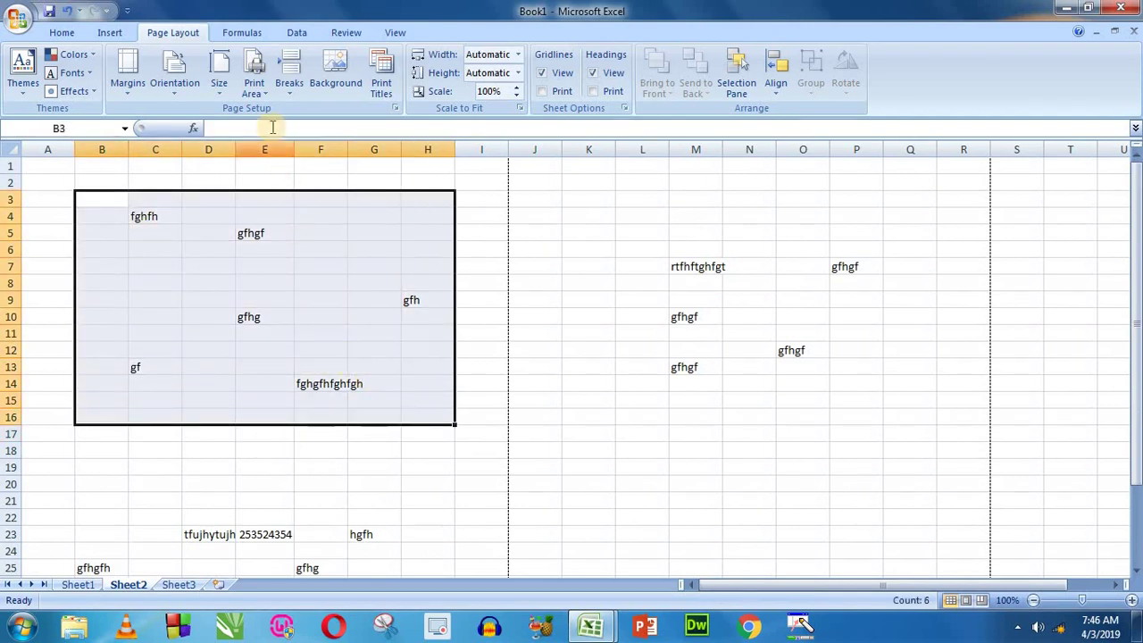
{"action": "left_click", "coordinate": [253, 88]}
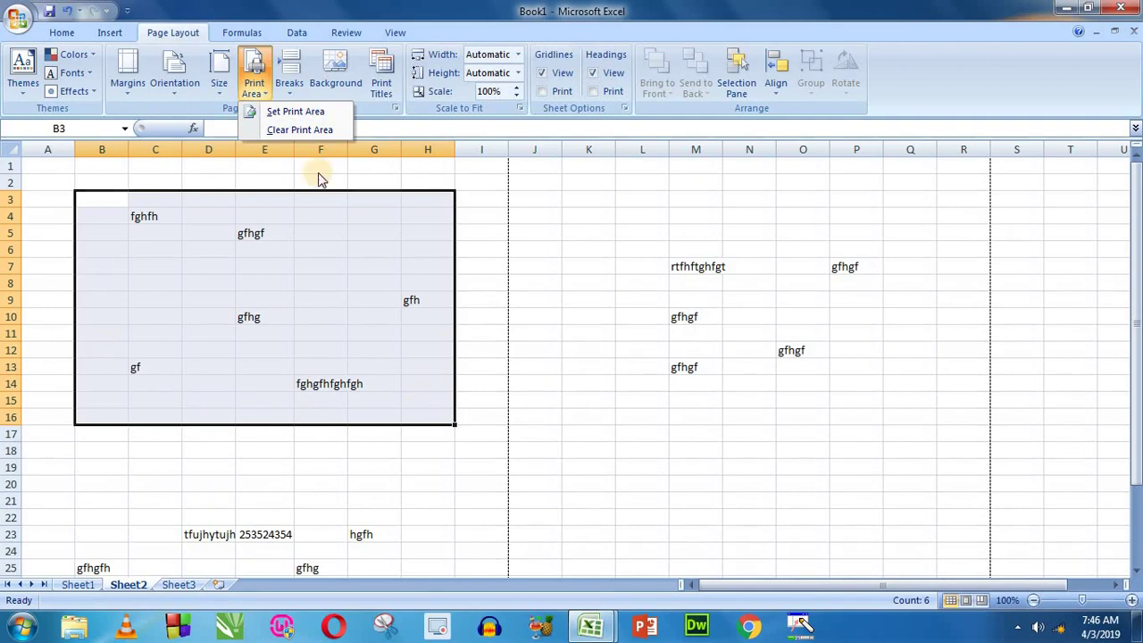
- Set B3:H16 as the print area and check its border on the sheet
{"action": "left_click", "coordinate": [277, 111]}
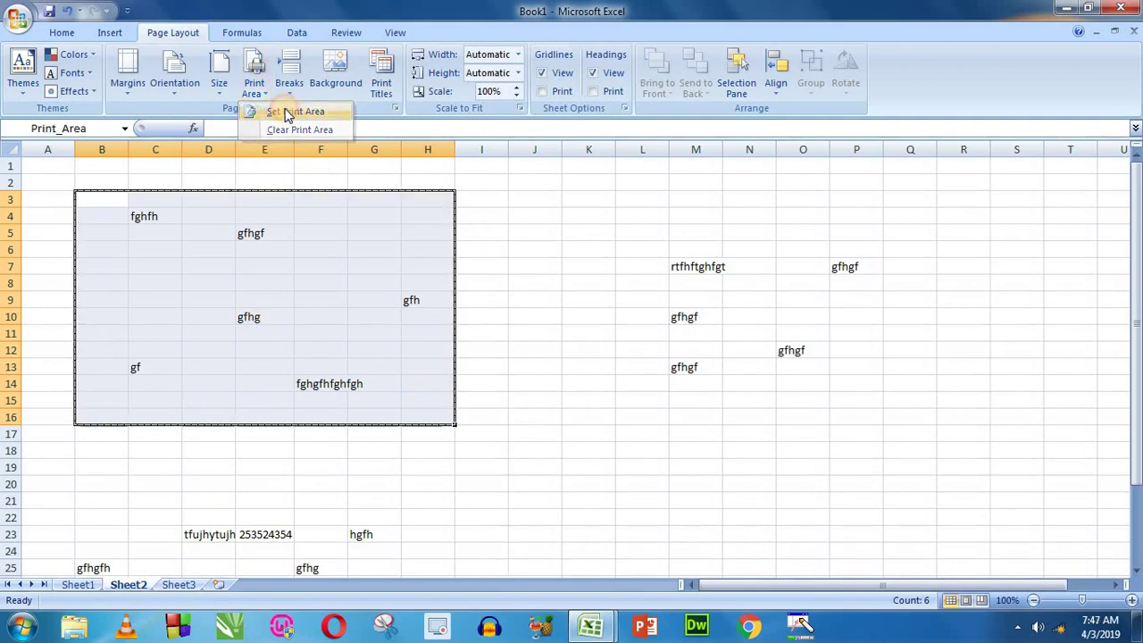
{"action": "left_click", "coordinate": [474, 234]}
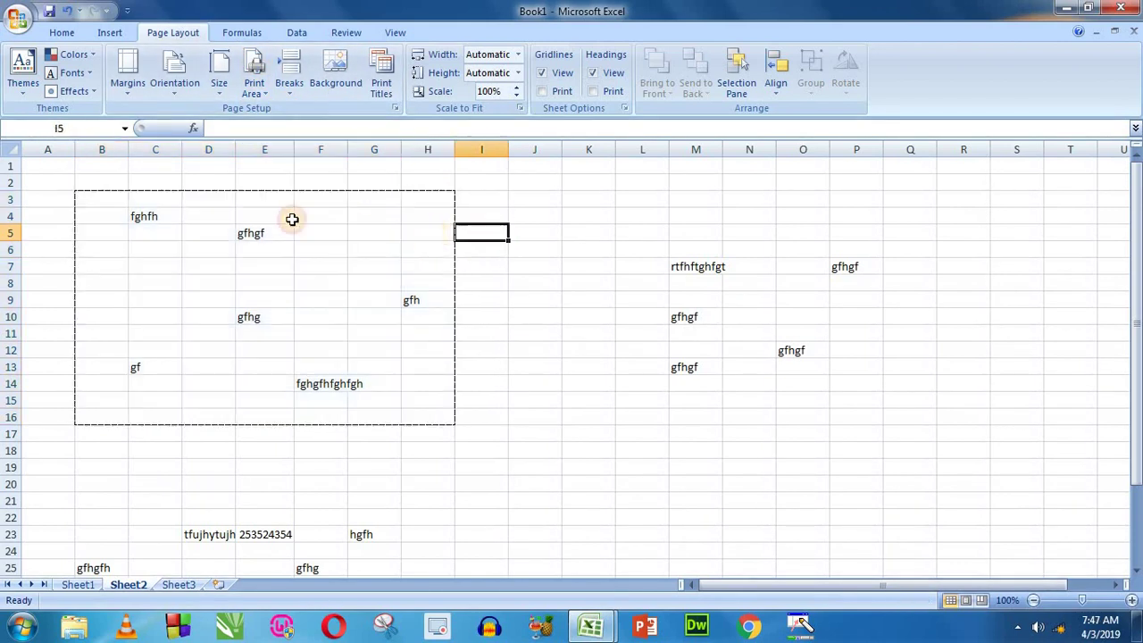
{"action": "left_click_drag", "start_coordinate": [97, 192], "coordinate": [414, 408]}
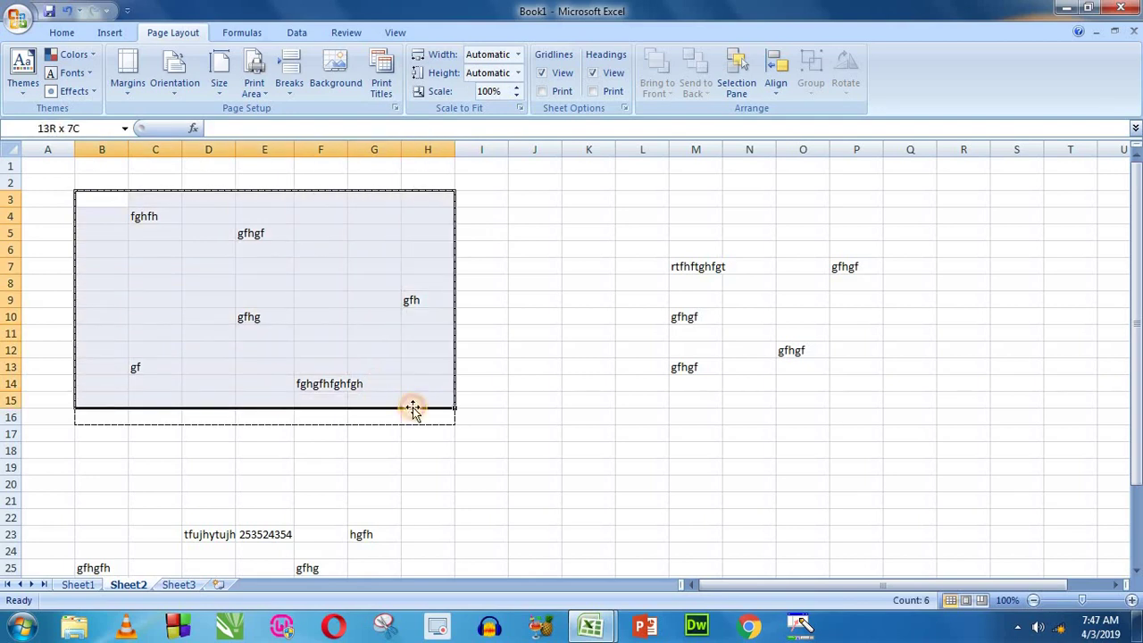
{"action": "left_click", "coordinate": [375, 316]}
- Preview the printed page of B3:H16, then close Print Preview
{"action": "left_click", "coordinate": [17, 18]}
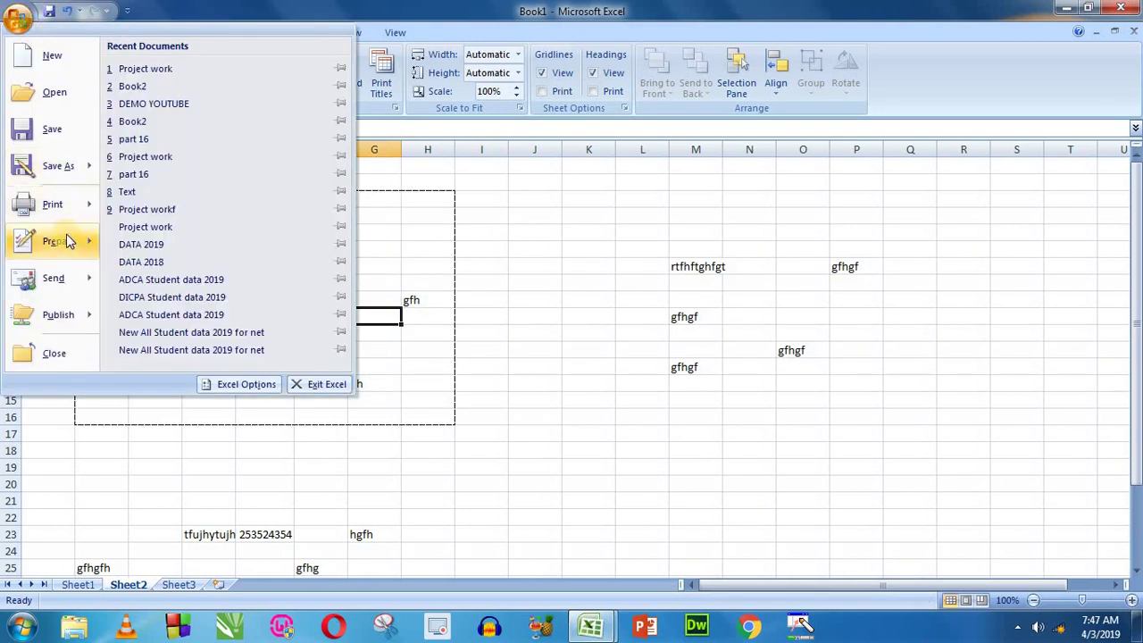
{"action": "left_click", "coordinate": [147, 230]}
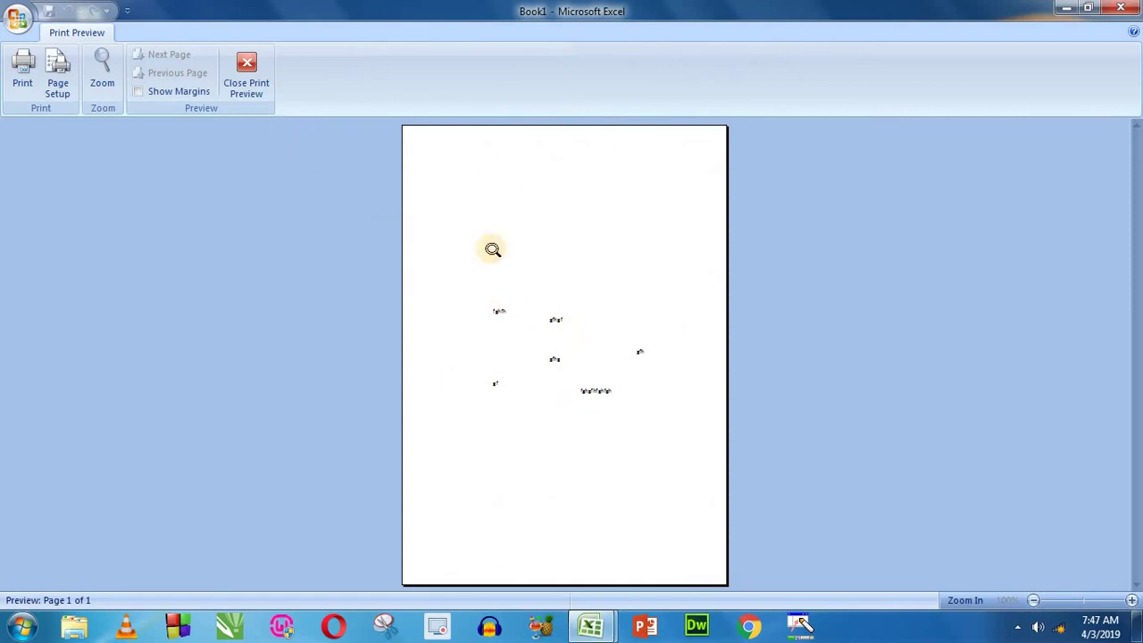
{"action": "left_click", "coordinate": [246, 85]}
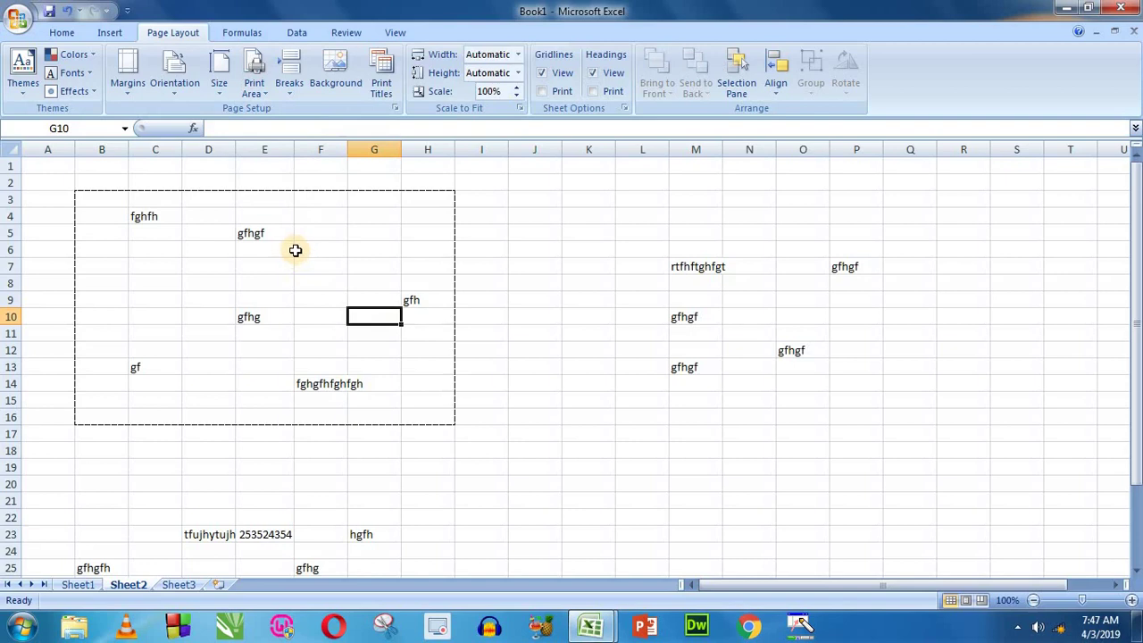
- Select the B3:H16 print area and clear it
{"action": "mouse_move", "coordinate": [103, 199]}
{"action": "left_mouse_down"}
{"action": "mouse_move", "coordinate": [412, 403]}
{"action": "mouse_move", "coordinate": [411, 415]}
{"action": "left_mouse_up"}
{"action": "left_click", "coordinate": [543, 304]}
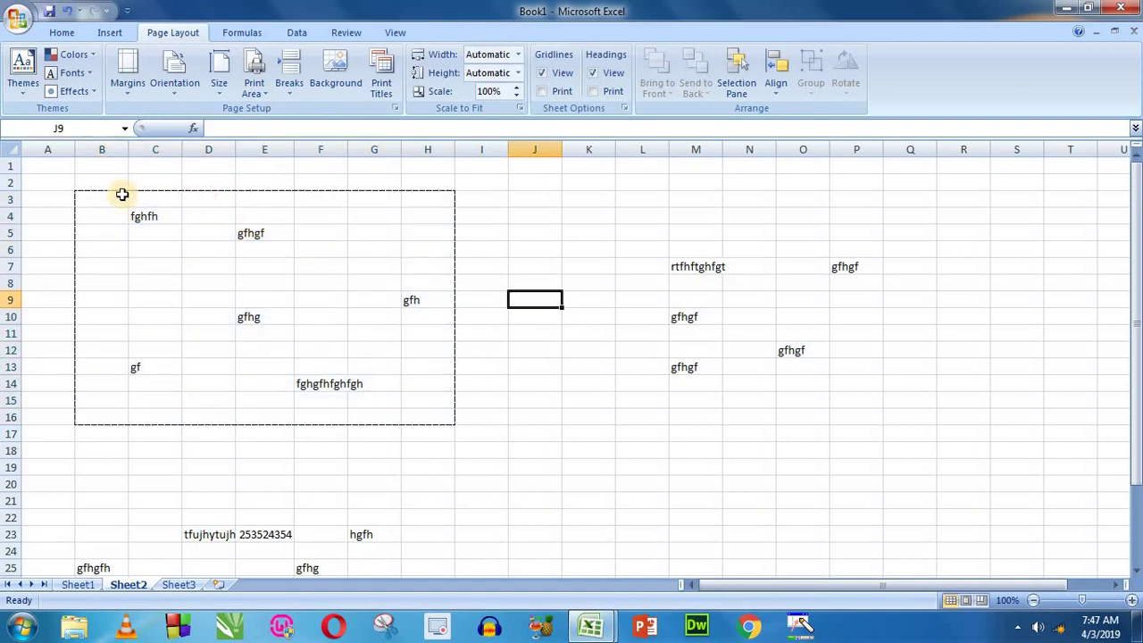
{"action": "left_click_drag", "start_coordinate": [123, 194], "coordinate": [420, 413]}
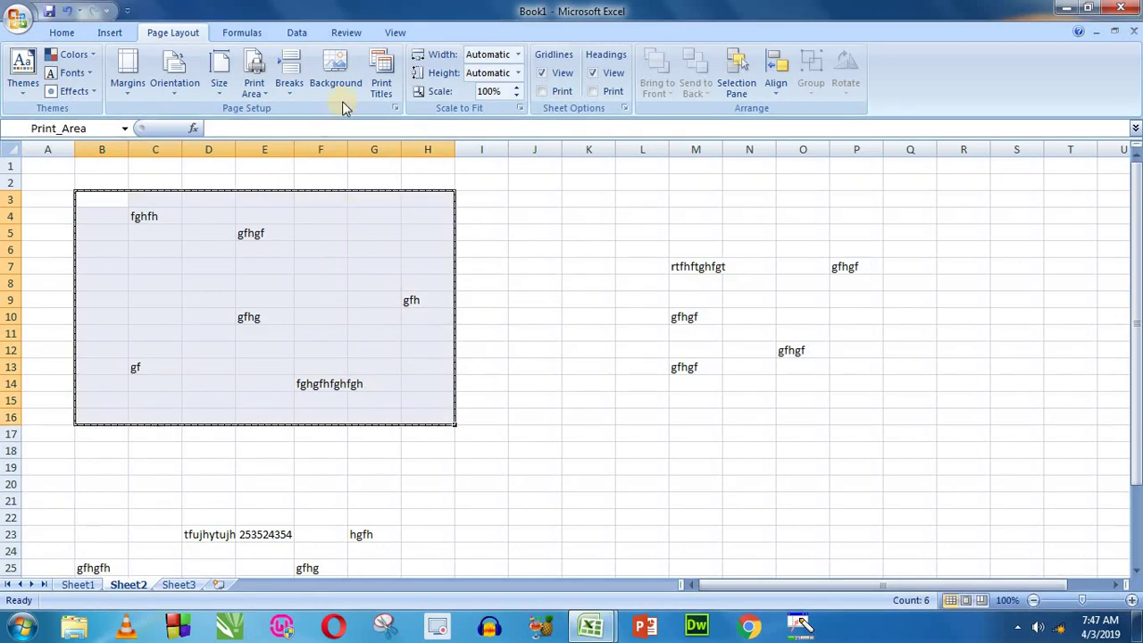
{"action": "left_click", "coordinate": [254, 87]}
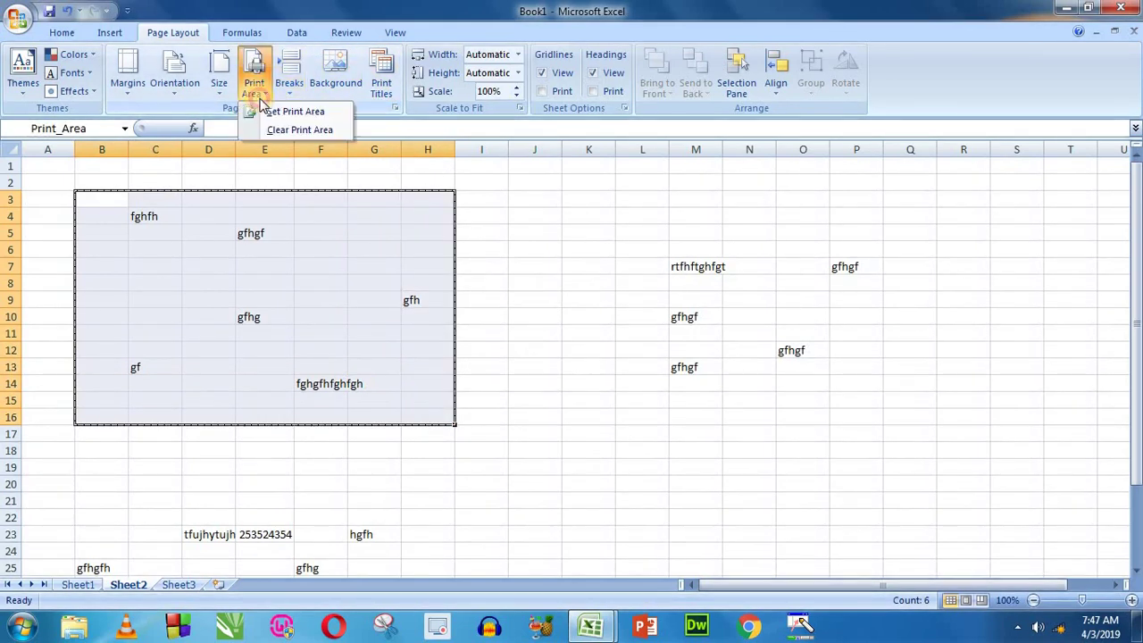
{"action": "left_click", "coordinate": [291, 131]}
{"action": "left_click", "coordinate": [353, 279]}
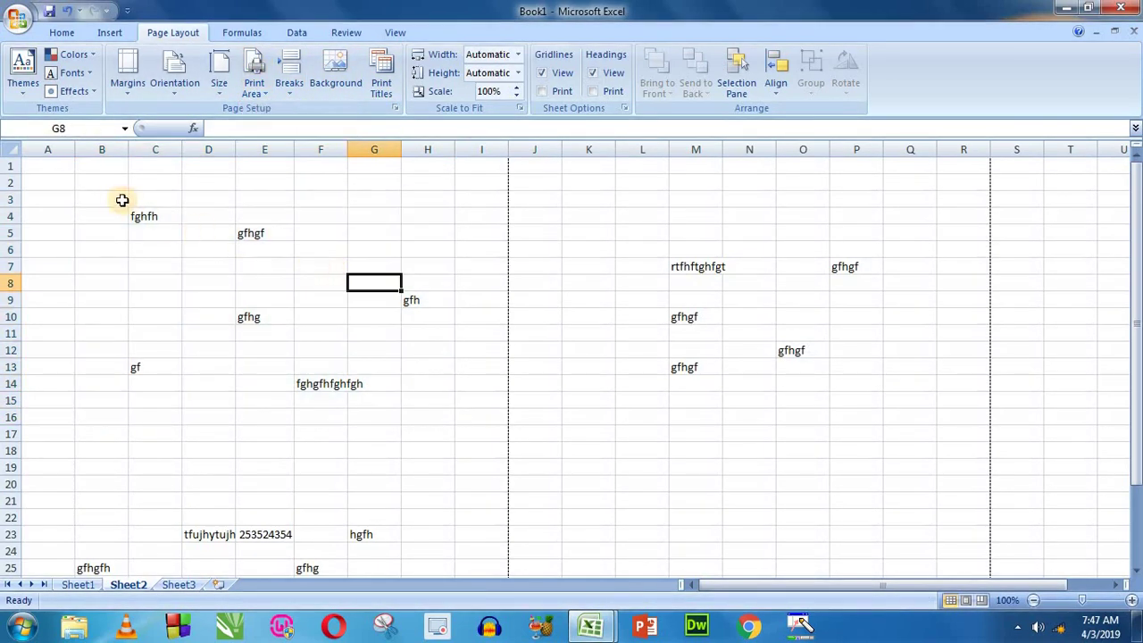
- Set B3:Q18 as the new print area spanning both page sections
{"action": "left_click_drag", "start_coordinate": [101, 197], "coordinate": [902, 457]}
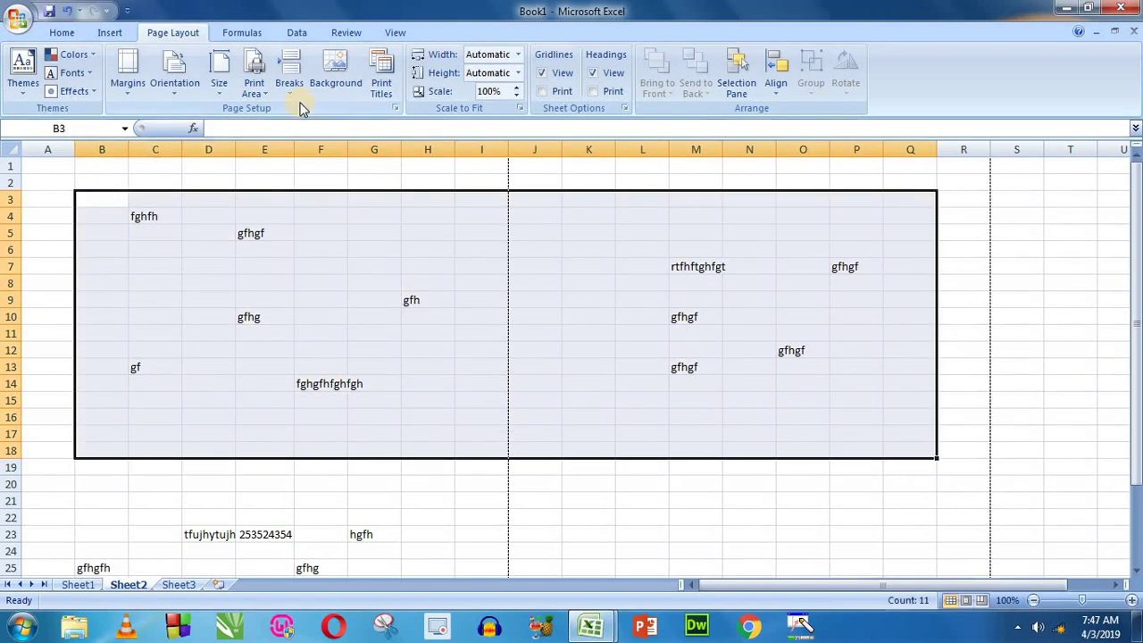
{"action": "left_click", "coordinate": [254, 88]}
{"action": "left_click", "coordinate": [268, 110]}
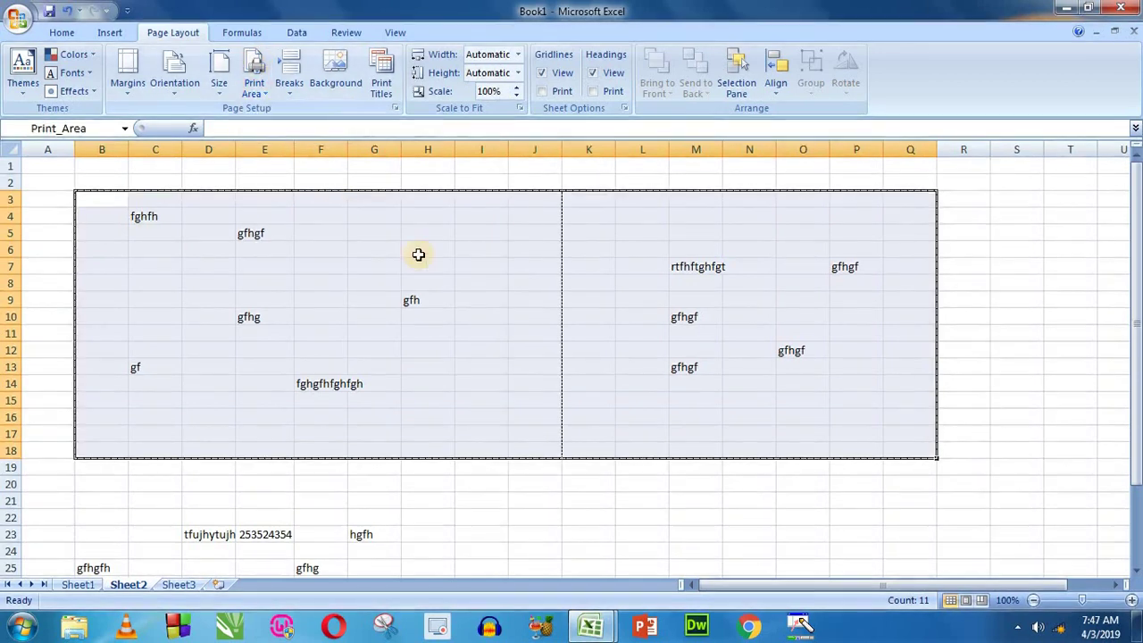
{"action": "left_click", "coordinate": [482, 282]}
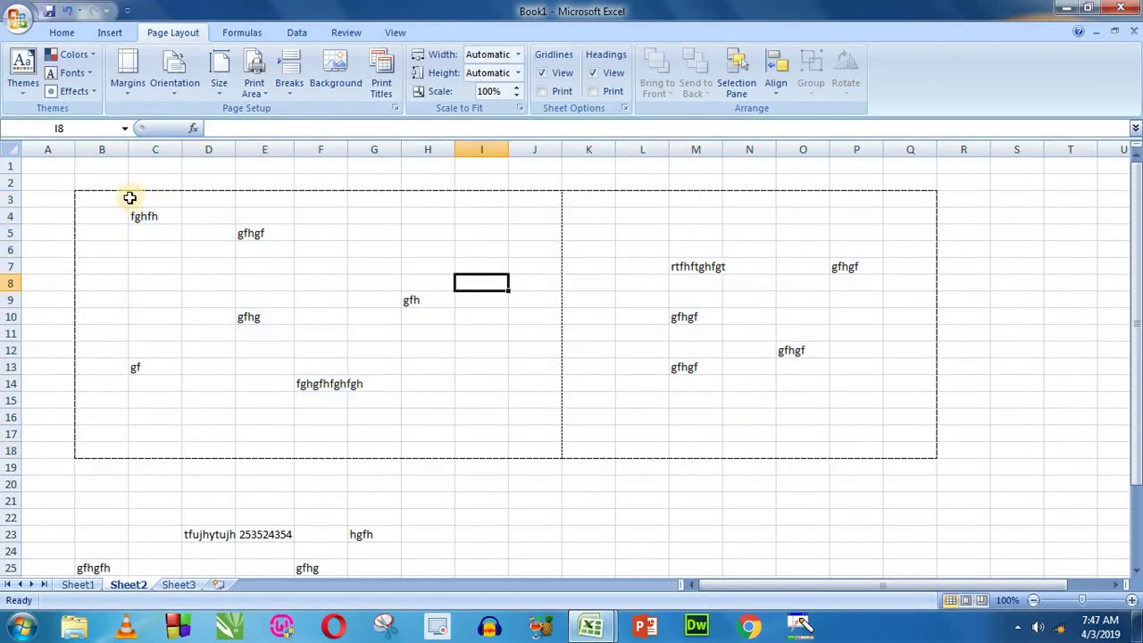
- Select the two page blocks, B3:J18 and K3:Q18, within the print area
{"action": "left_click_drag", "start_coordinate": [129, 198], "coordinate": [920, 452]}
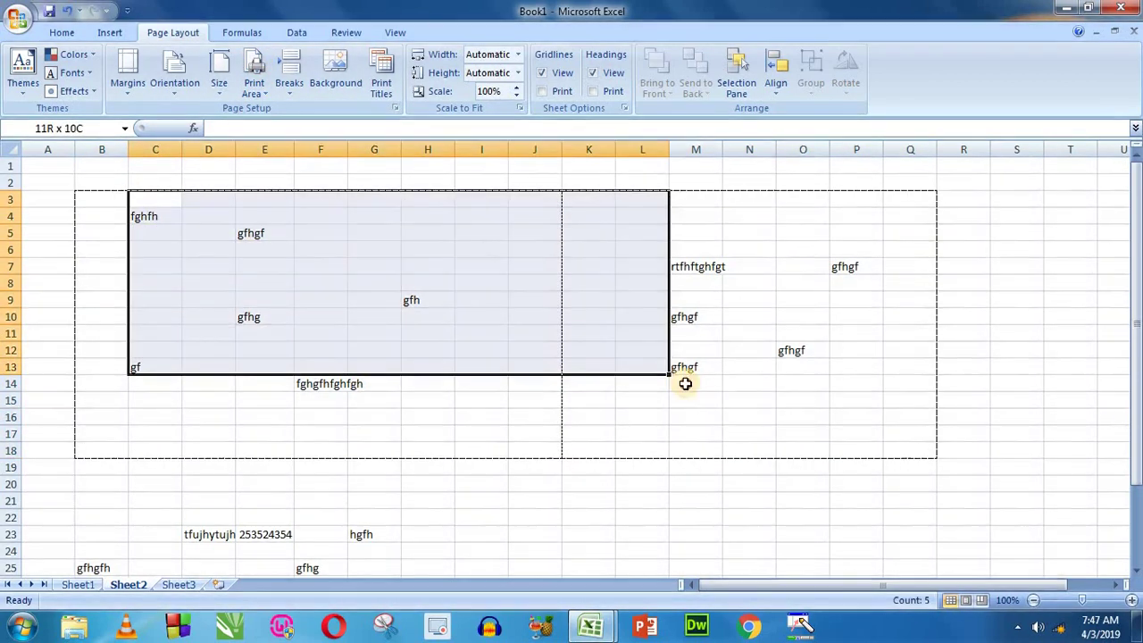
{"action": "left_click", "coordinate": [437, 266]}
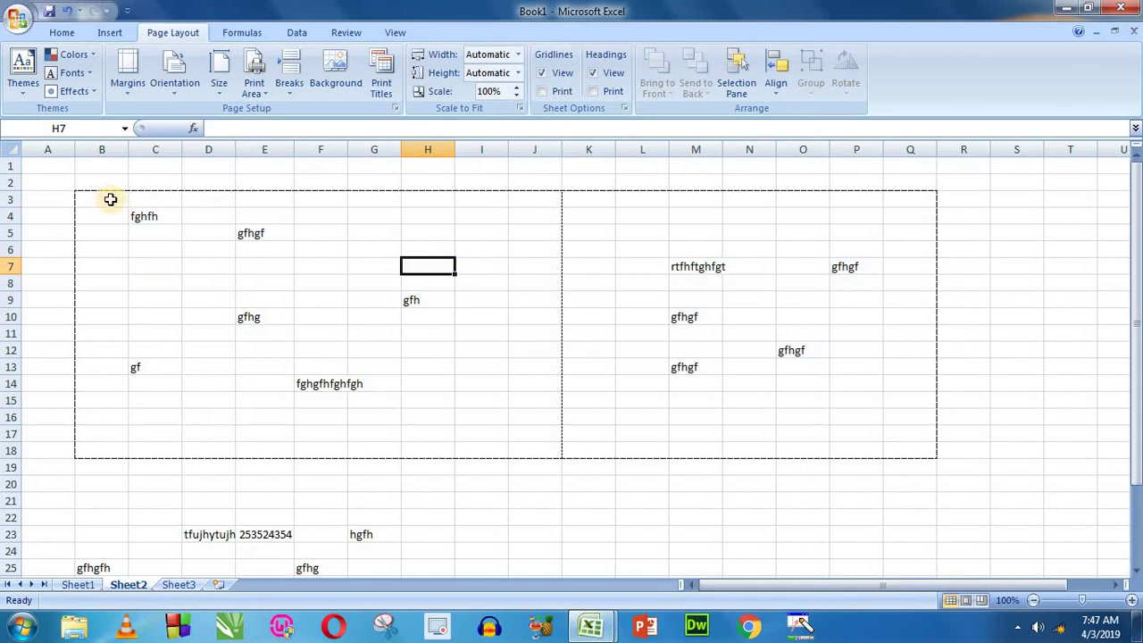
{"action": "left_click_drag", "start_coordinate": [110, 199], "coordinate": [559, 373]}
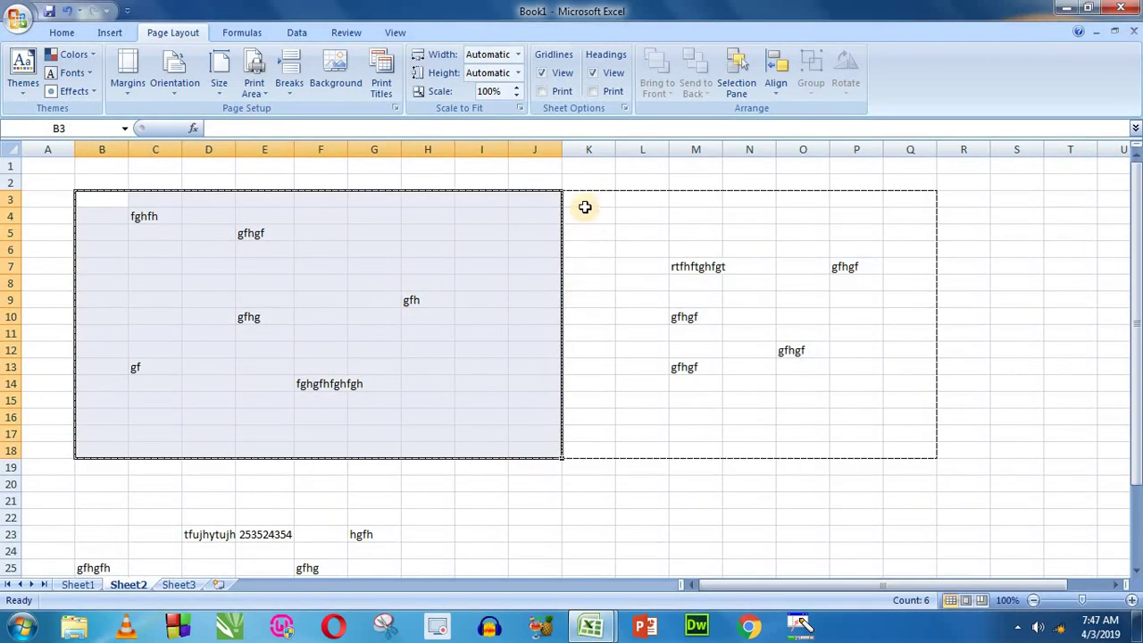
{"action": "left_click_drag", "start_coordinate": [585, 208], "coordinate": [899, 457]}
{"action": "left_click", "coordinate": [465, 362]}
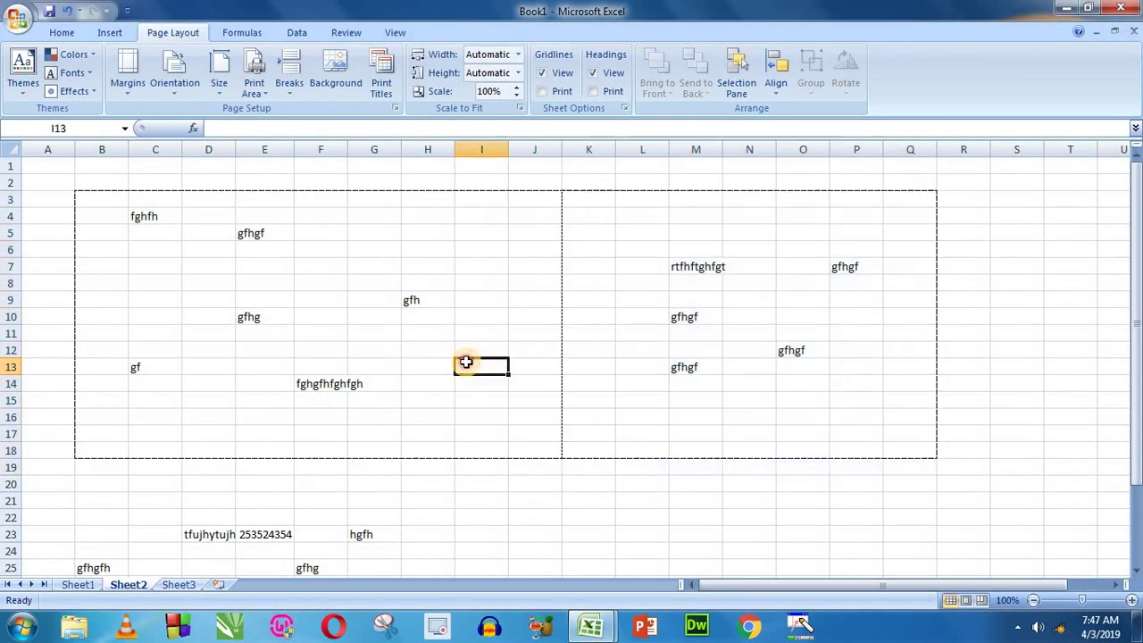
{"action": "scroll", "coordinate": [466, 362], "scroll_direction": "down", "scroll_amount": 2}
- Type rt5ytry in N20, yhrty in N22, rthy in M23 and h in row 23
{"action": "left_click", "coordinate": [741, 385]}
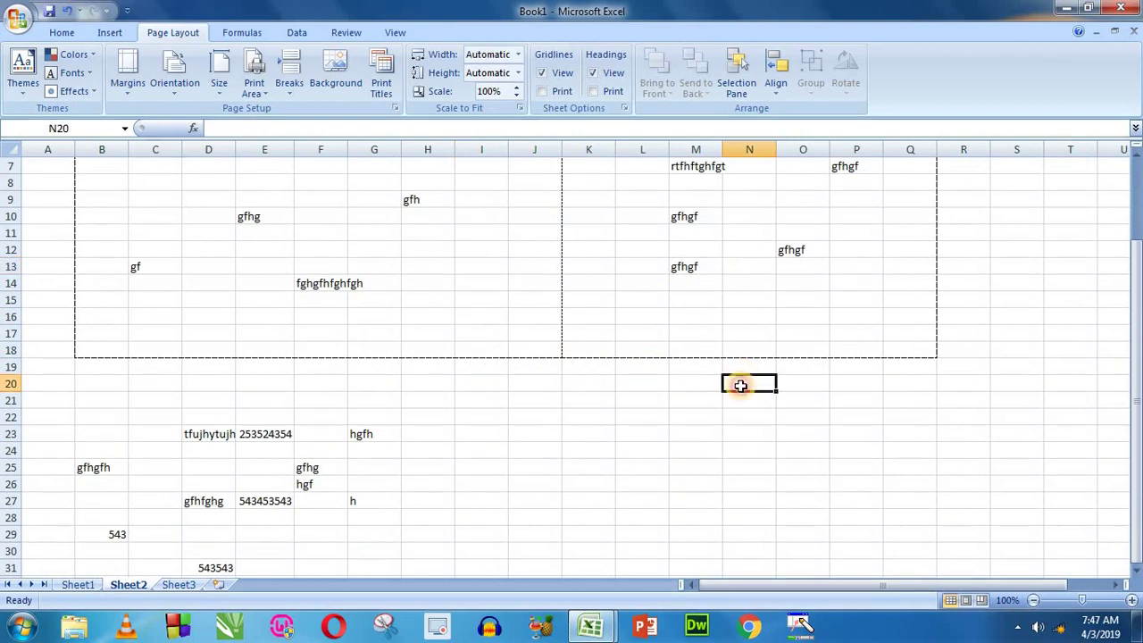
{"action": "type", "text": "rt5ytry"}
{"action": "left_click", "coordinate": [728, 417]}
{"action": "type", "text": "yhrty"}
{"action": "left_click", "coordinate": [696, 434]}
{"action": "type", "text": "rthy"}
{"action": "left_click", "coordinate": [535, 435]}
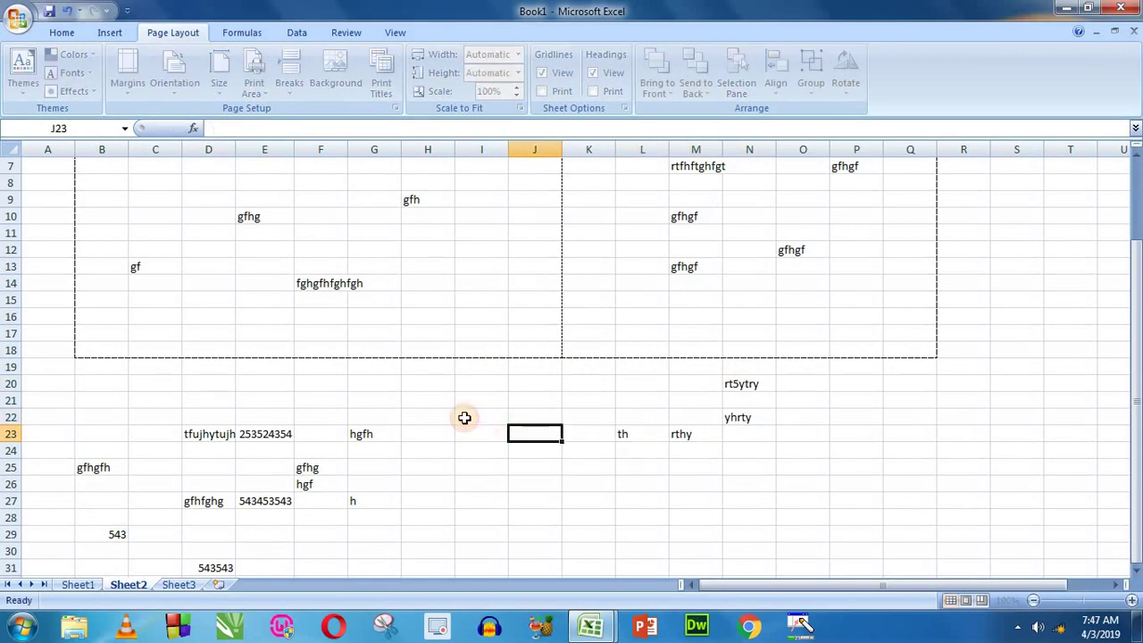
{"action": "type", "text": "h"}
{"action": "left_click", "coordinate": [438, 401]}
- Select cell F8 and open the Office menu's print commands
{"action": "scroll", "coordinate": [520, 364], "scroll_direction": "up", "scroll_amount": 1}
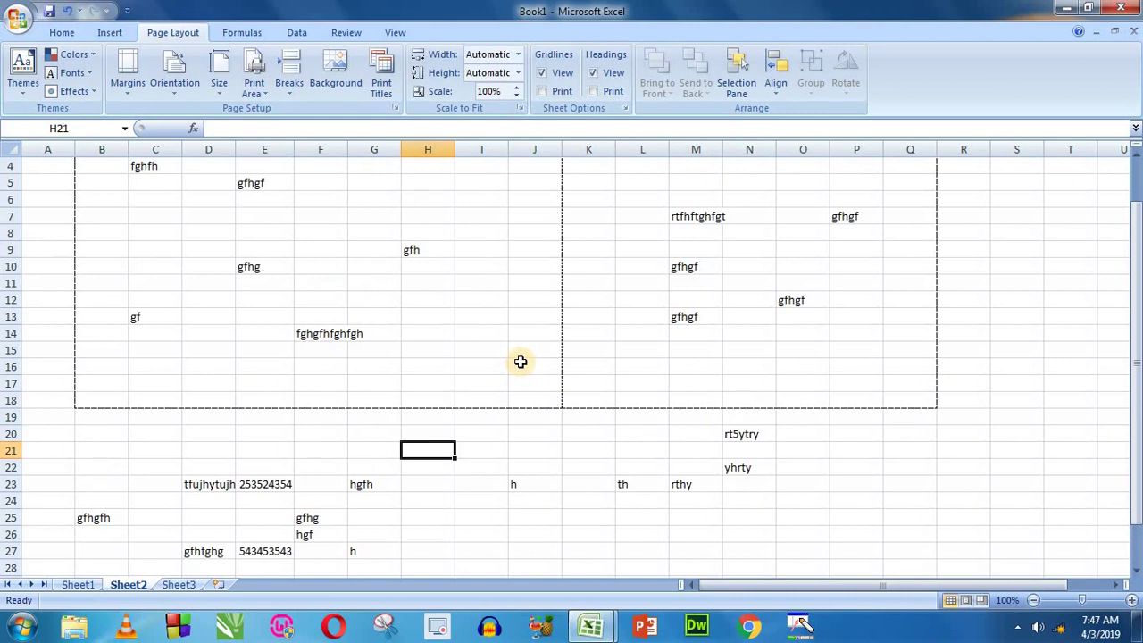
{"action": "scroll", "coordinate": [522, 364], "scroll_direction": "up", "scroll_amount": 1}
{"action": "left_click", "coordinate": [317, 284]}
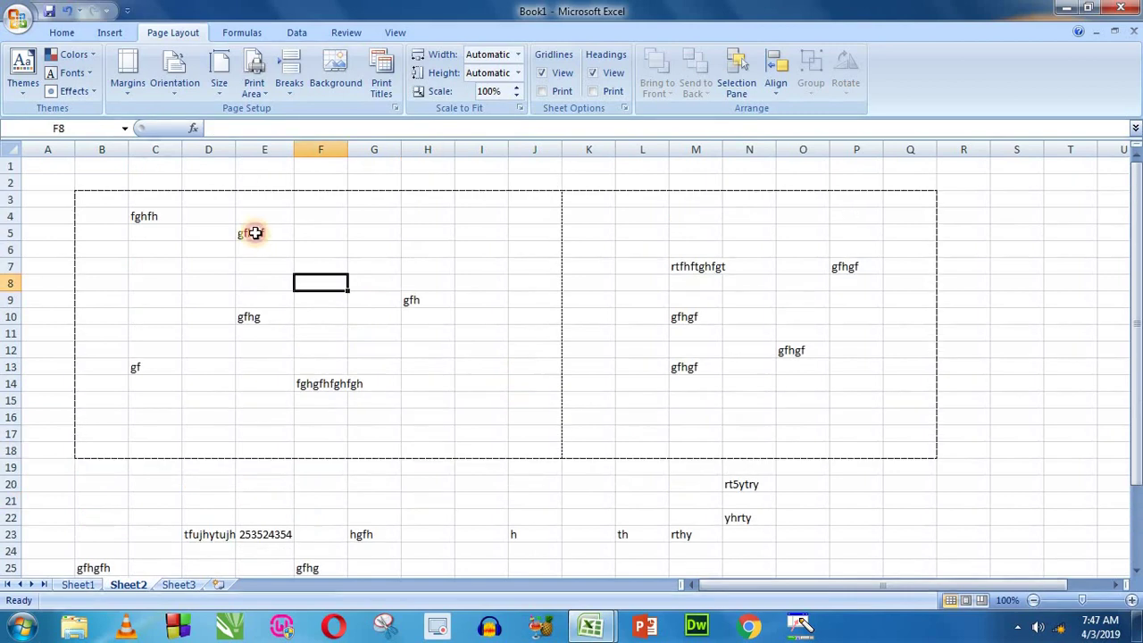
{"action": "left_click", "coordinate": [18, 20]}
{"action": "mouse_move", "coordinate": [65, 212]}
{"action": "left_click", "coordinate": [158, 184]}
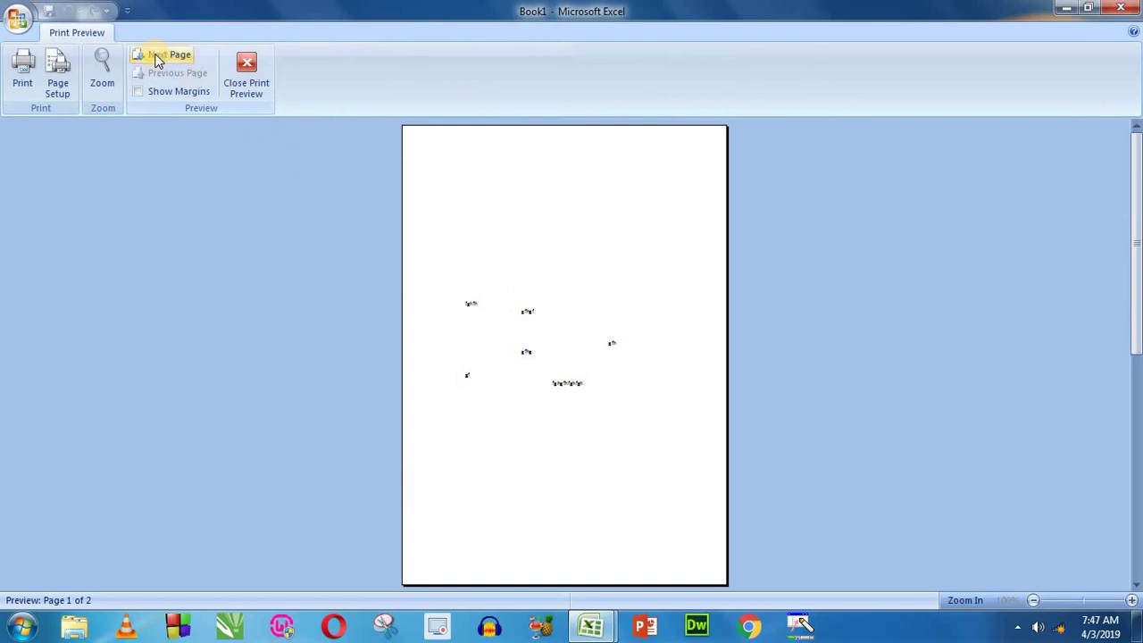
{"action": "left_click", "coordinate": [155, 55]}
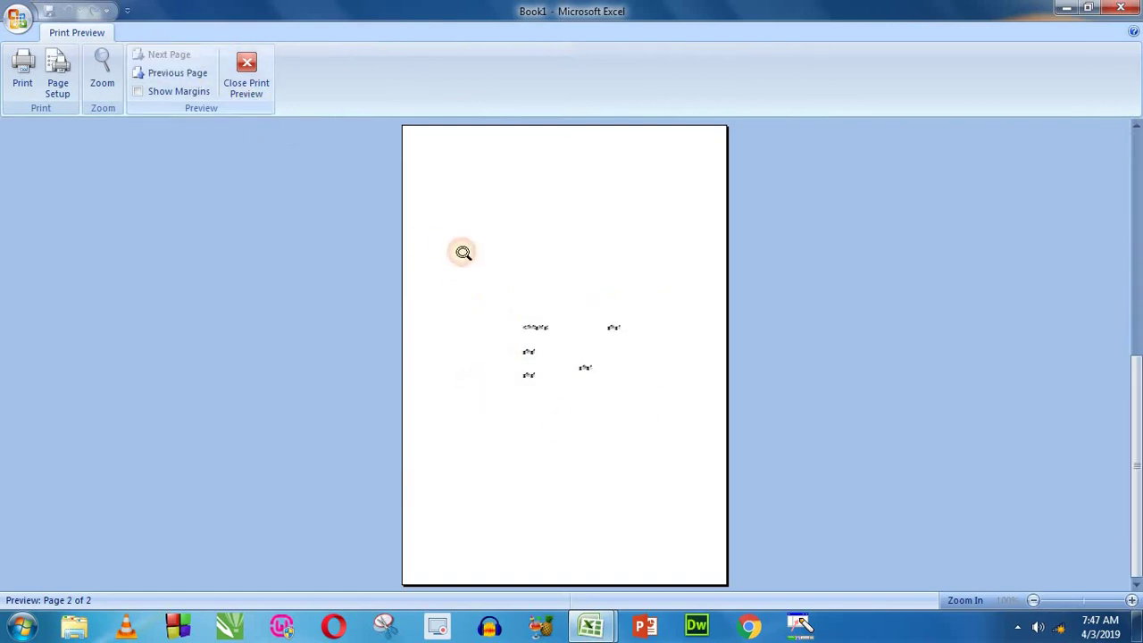
{"action": "left_click", "coordinate": [164, 74]}
{"action": "left_click", "coordinate": [158, 56]}
{"action": "left_click", "coordinate": [165, 72]}
{"action": "left_click", "coordinate": [239, 77]}
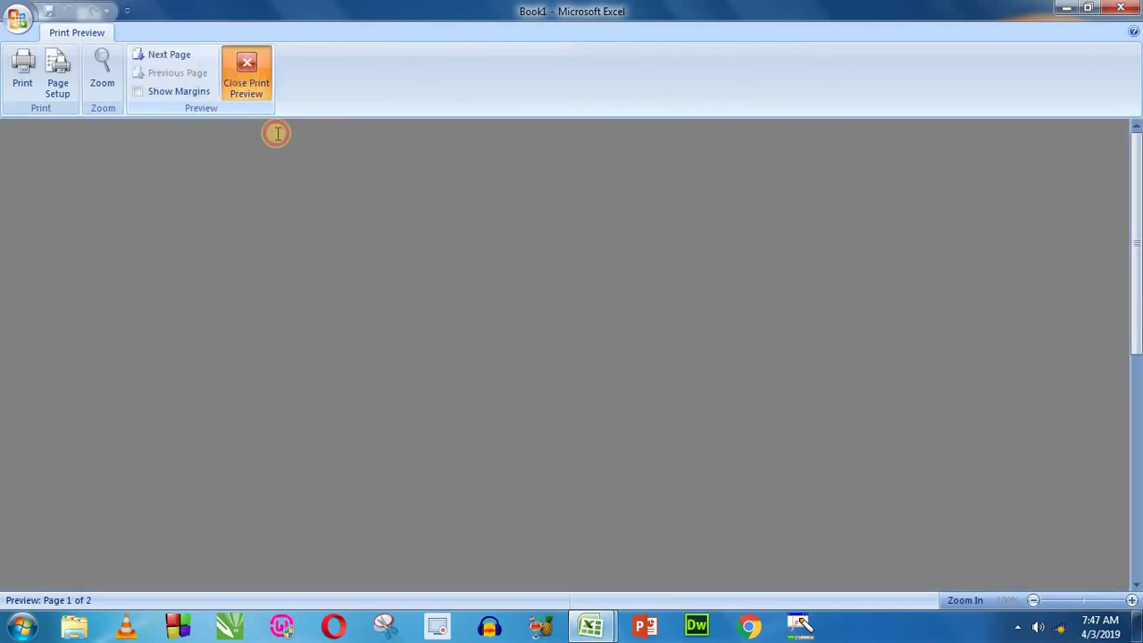
{"action": "left_click", "coordinate": [407, 302]}
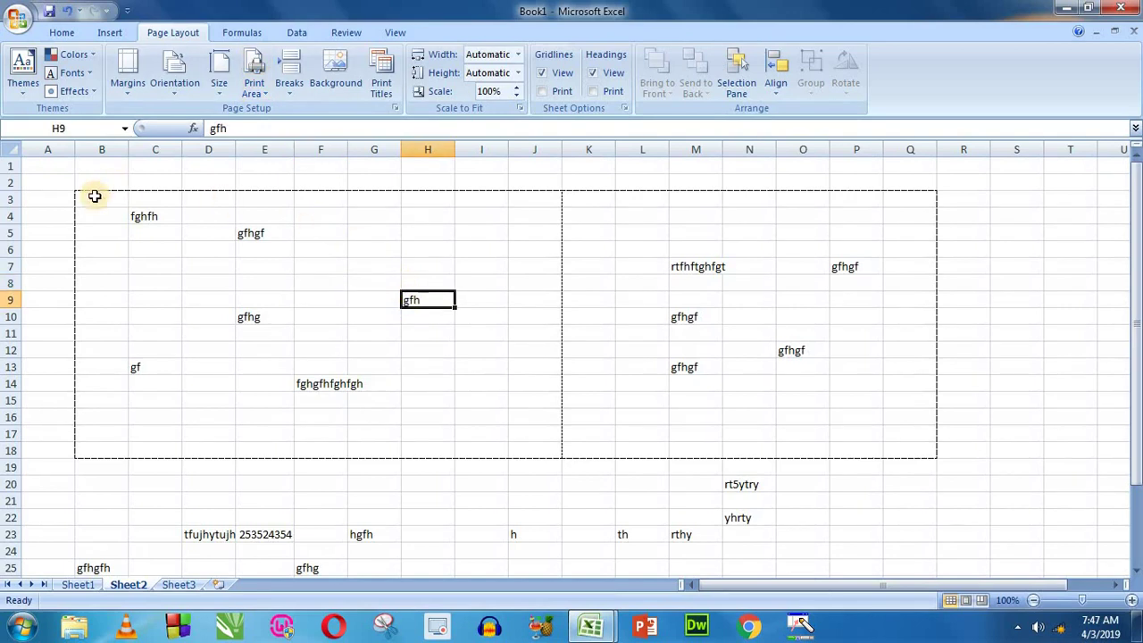
- Select the print area block from B3 and clear the print area
{"action": "left_click_drag", "start_coordinate": [92, 197], "coordinate": [965, 451]}
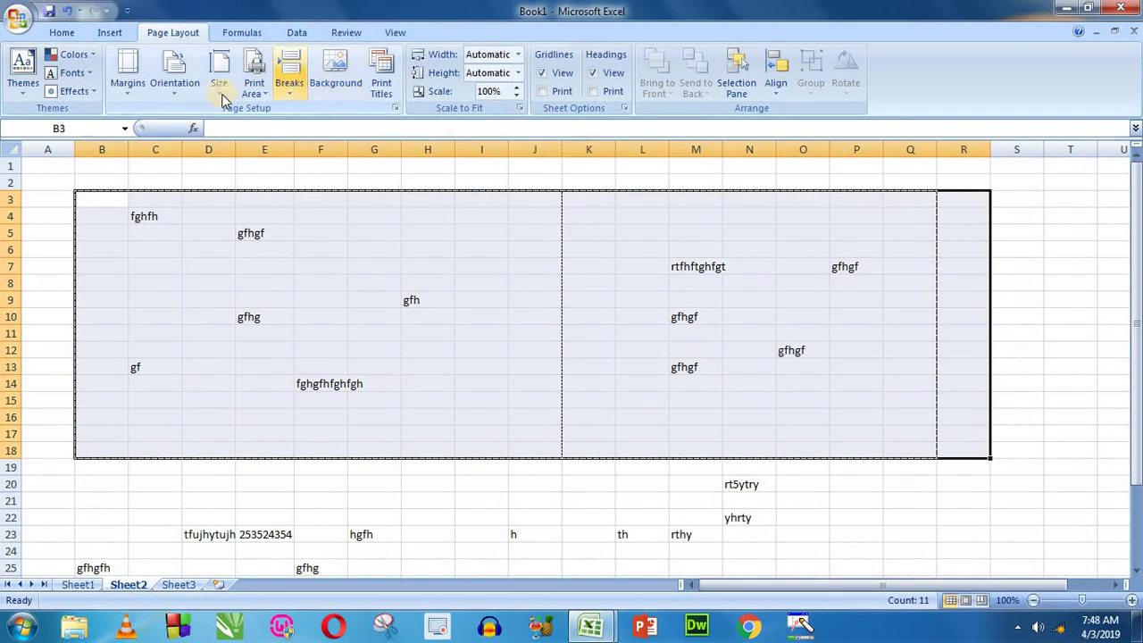
{"action": "left_click", "coordinate": [253, 78]}
{"action": "left_click", "coordinate": [278, 130]}
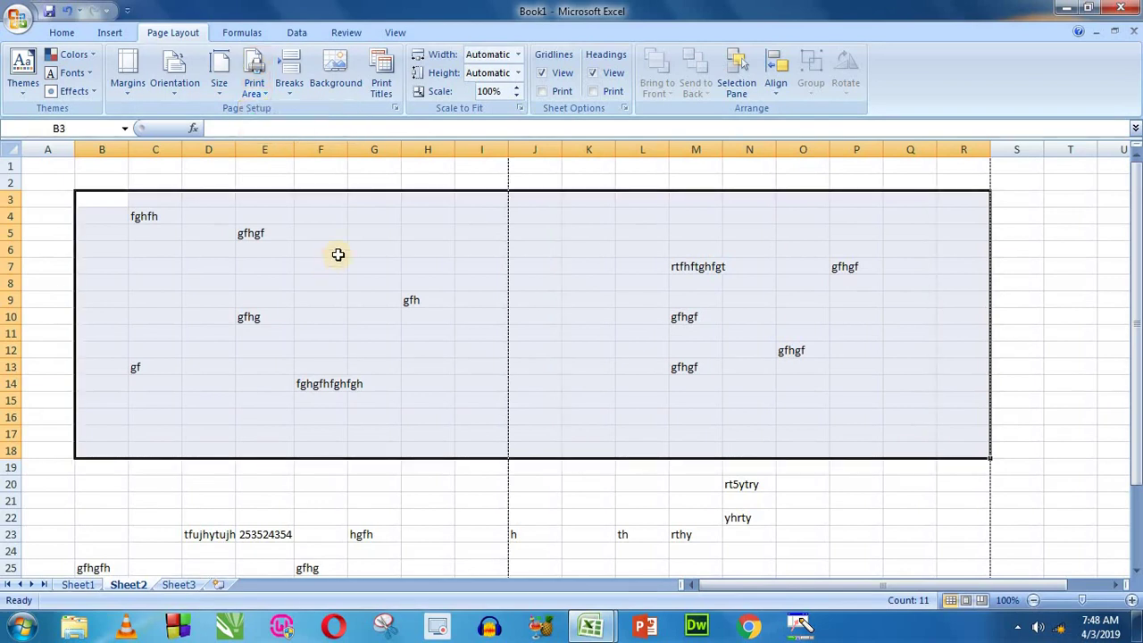
{"action": "left_click", "coordinate": [337, 255]}
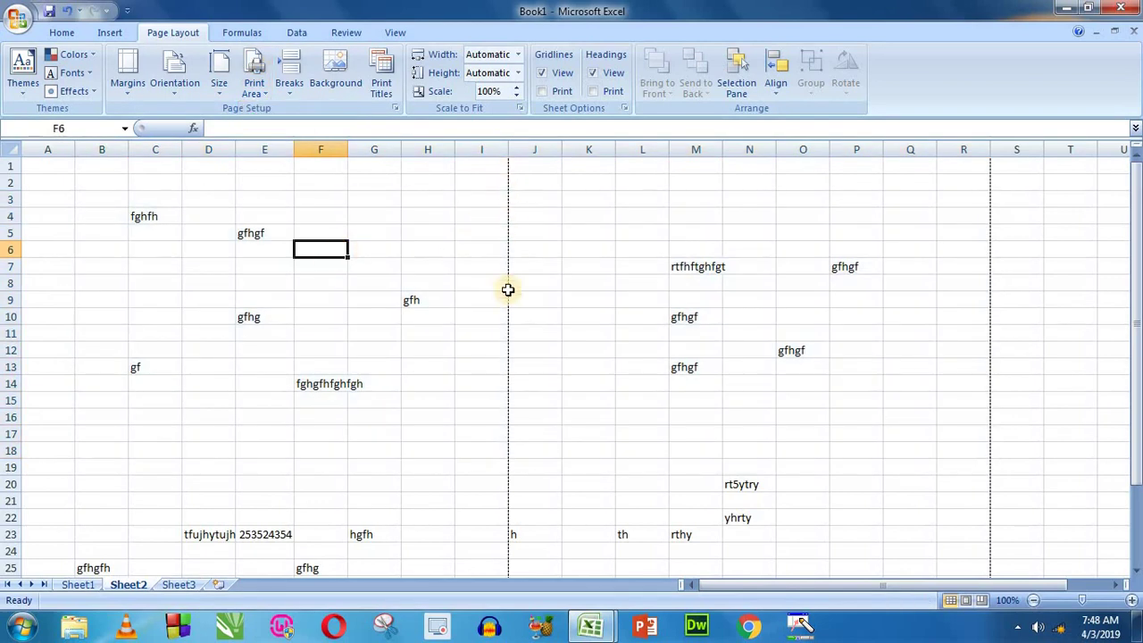
{"action": "left_click", "coordinate": [447, 283]}
{"action": "scroll", "coordinate": [447, 286], "scroll_direction": "down", "scroll_amount": 2}
{"action": "scroll", "coordinate": [446, 286], "scroll_direction": "up", "scroll_amount": 2}
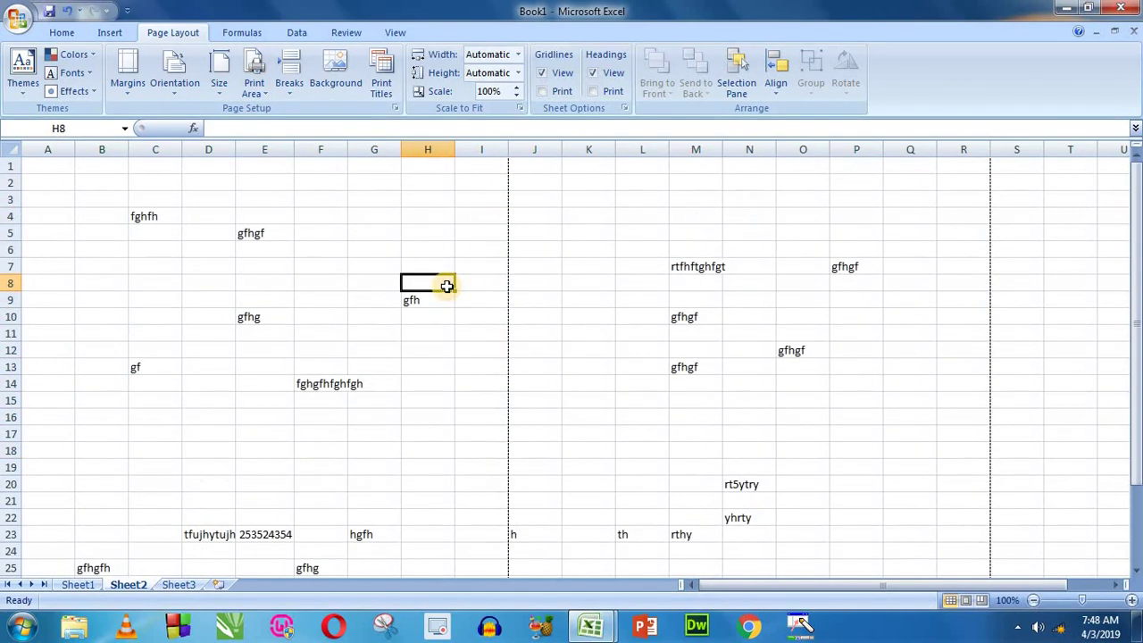
{"action": "left_click", "coordinate": [389, 265]}
- Check the Breaks options without changes, then select cell H16
{"action": "left_click", "coordinate": [289, 94]}
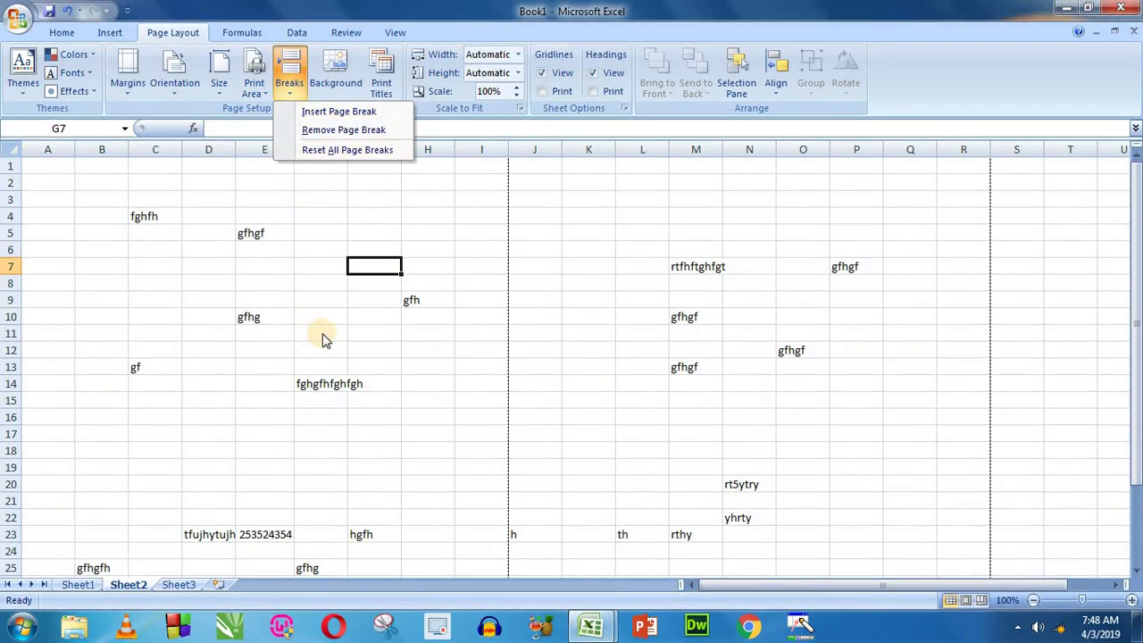
{"action": "left_click", "coordinate": [368, 412]}
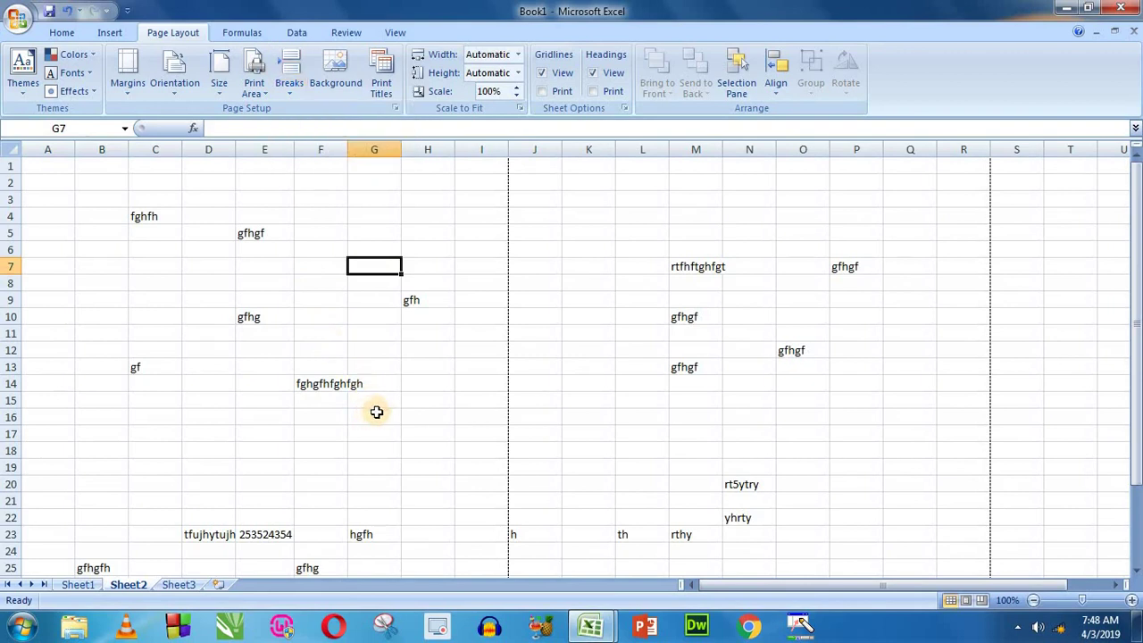
{"action": "left_click", "coordinate": [420, 417]}
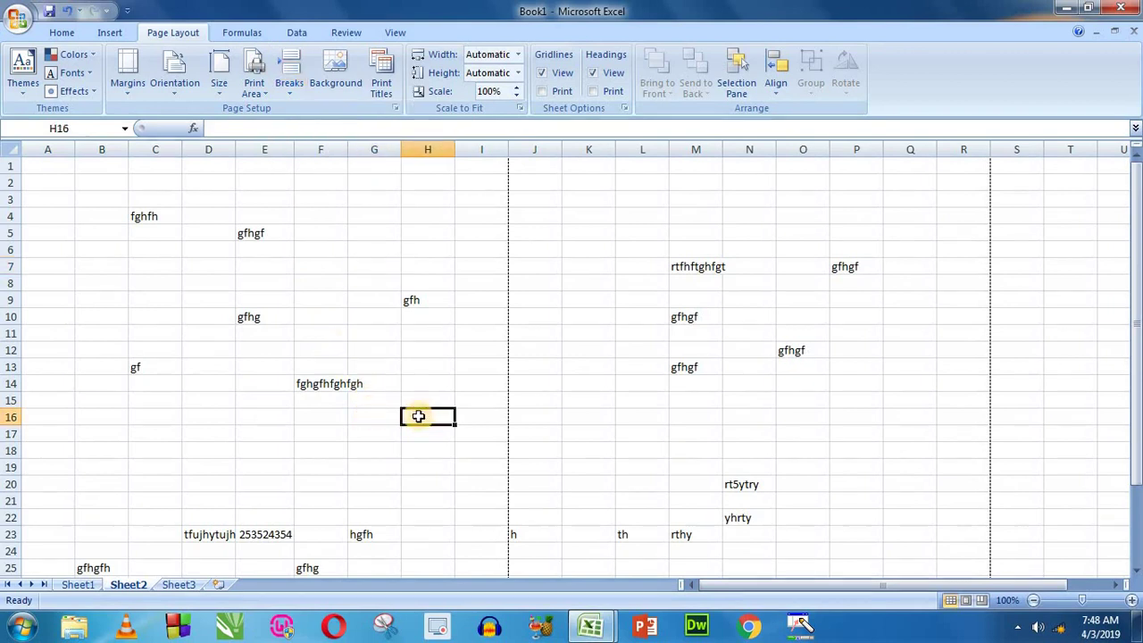
{"action": "left_click_drag", "start_coordinate": [420, 418], "coordinate": [34, 149]}
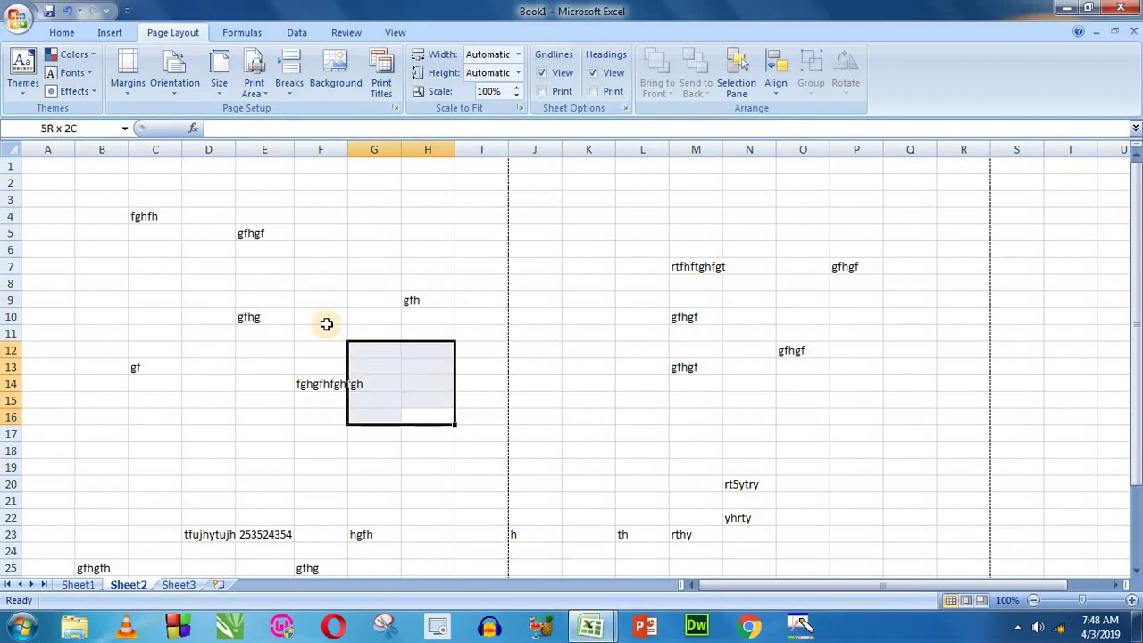
{"action": "left_click", "coordinate": [429, 418]}
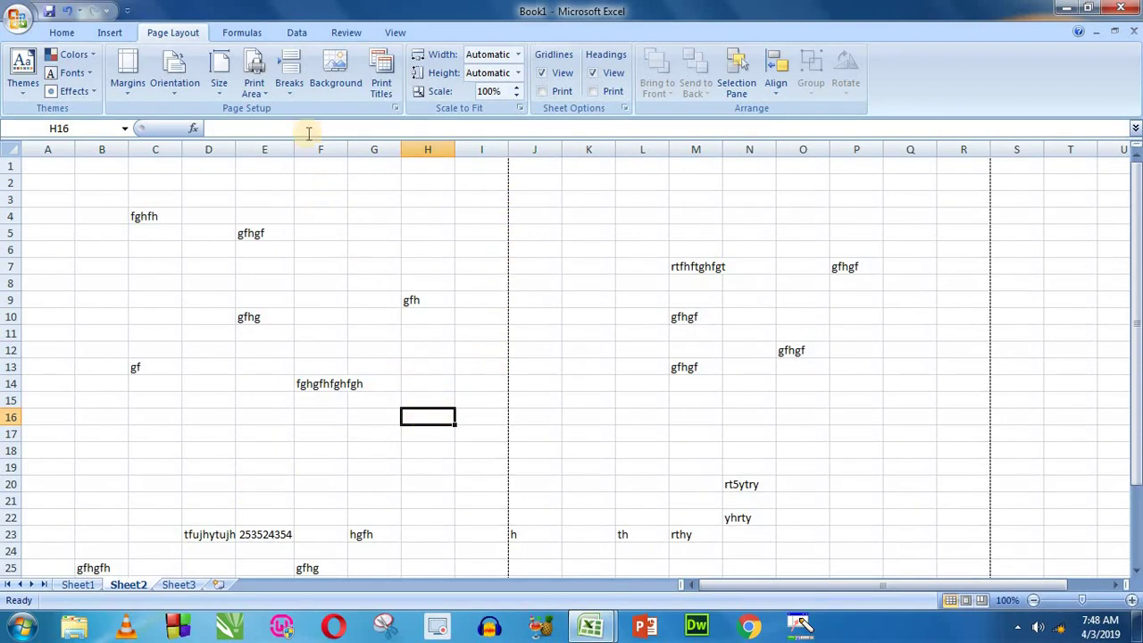
- Insert a manual page break at H16 and inspect the resulting page blocks
{"action": "left_click", "coordinate": [288, 76]}
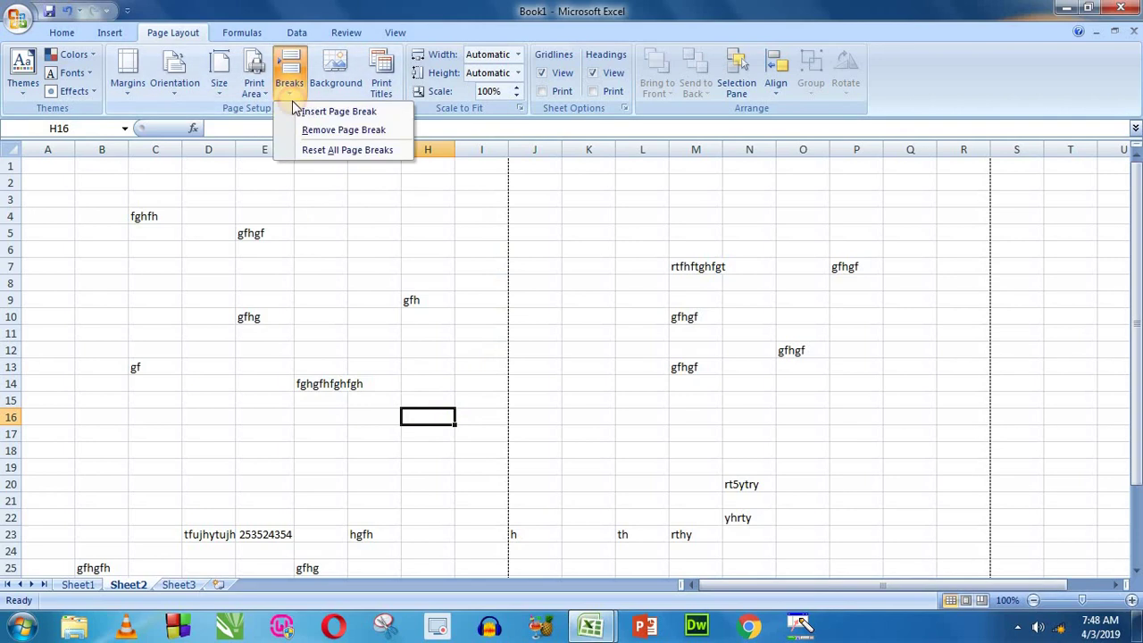
{"action": "left_click", "coordinate": [339, 113]}
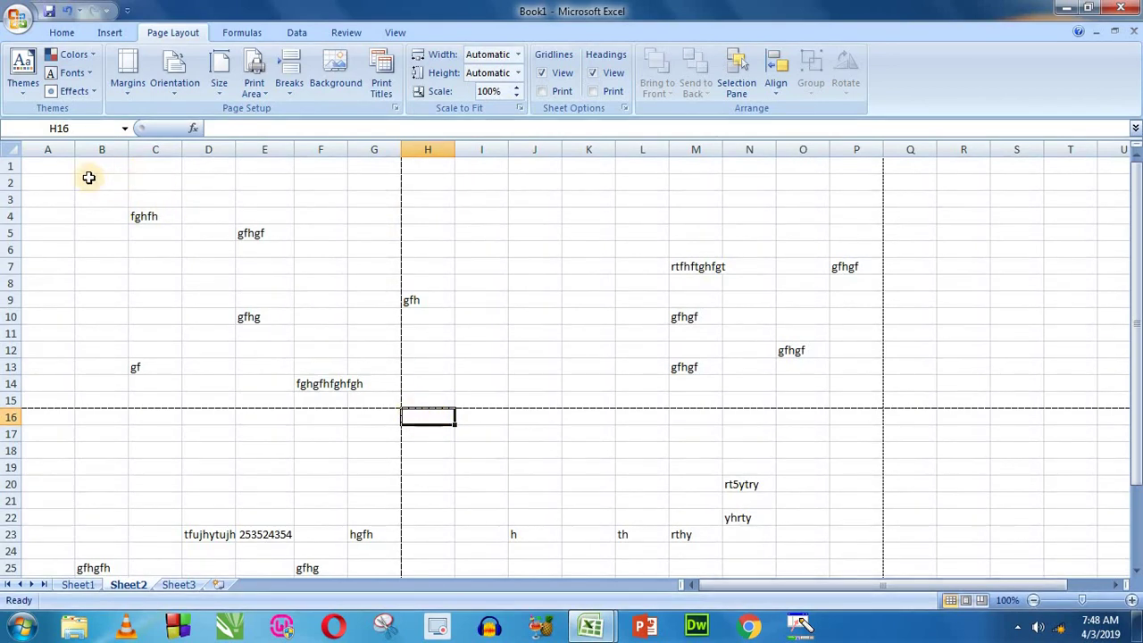
{"action": "left_click_drag", "start_coordinate": [90, 176], "coordinate": [357, 387]}
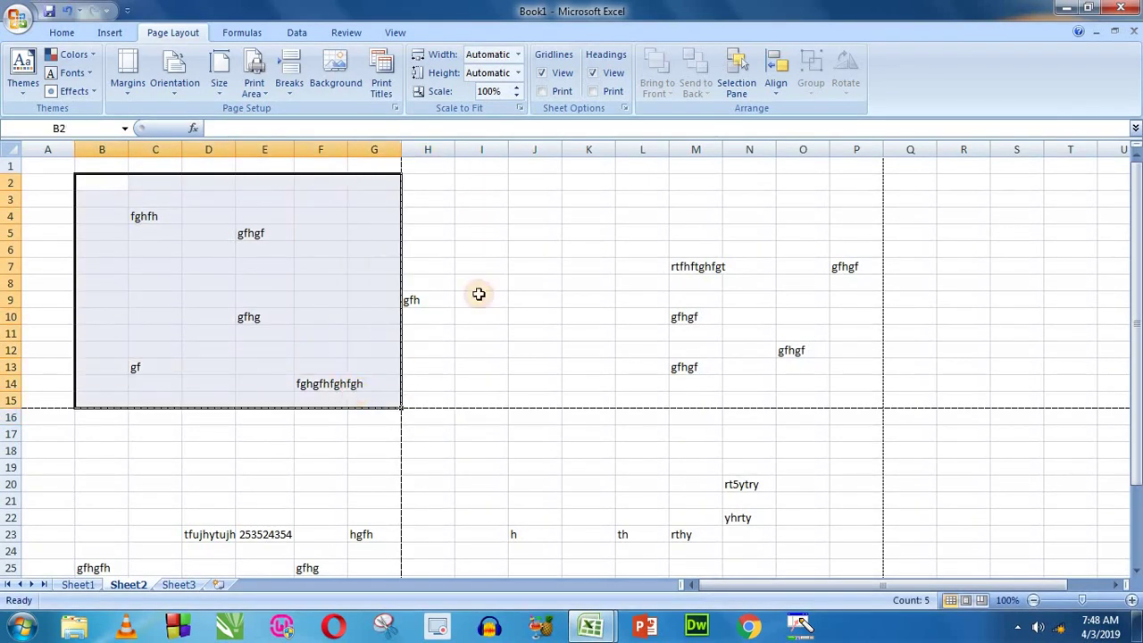
{"action": "left_click_drag", "start_coordinate": [482, 216], "coordinate": [712, 386]}
{"action": "left_click_drag", "start_coordinate": [939, 232], "coordinate": [1036, 350]}
{"action": "left_click", "coordinate": [322, 484]}
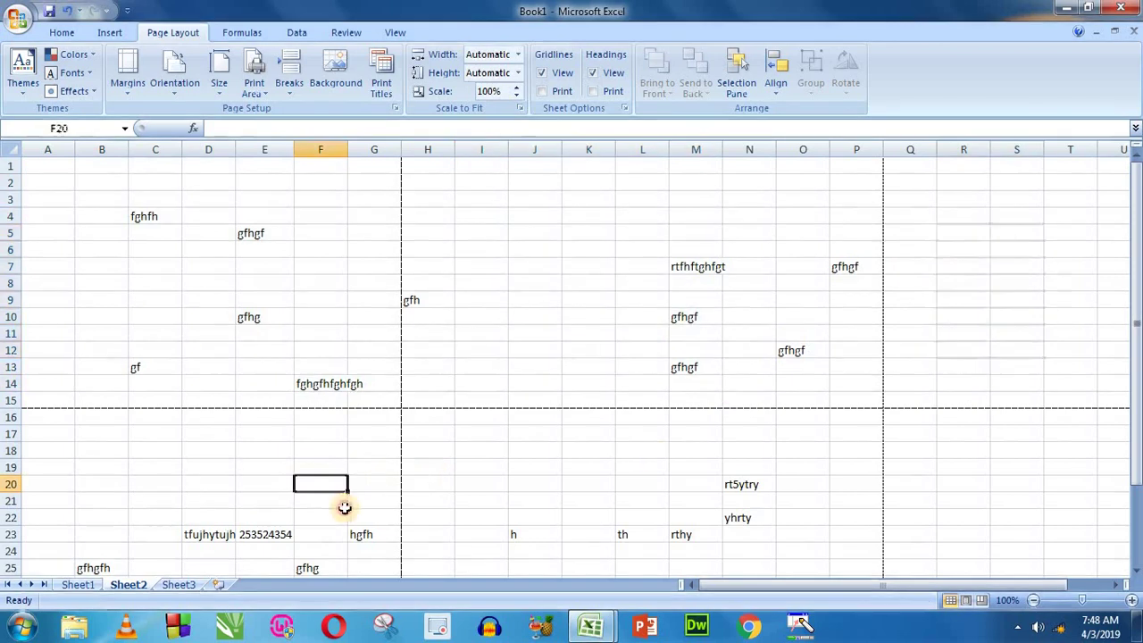
{"action": "left_click_drag", "start_coordinate": [482, 484], "coordinate": [661, 518]}
{"action": "left_click_drag", "start_coordinate": [893, 466], "coordinate": [942, 518]}
{"action": "left_click", "coordinate": [504, 333]}
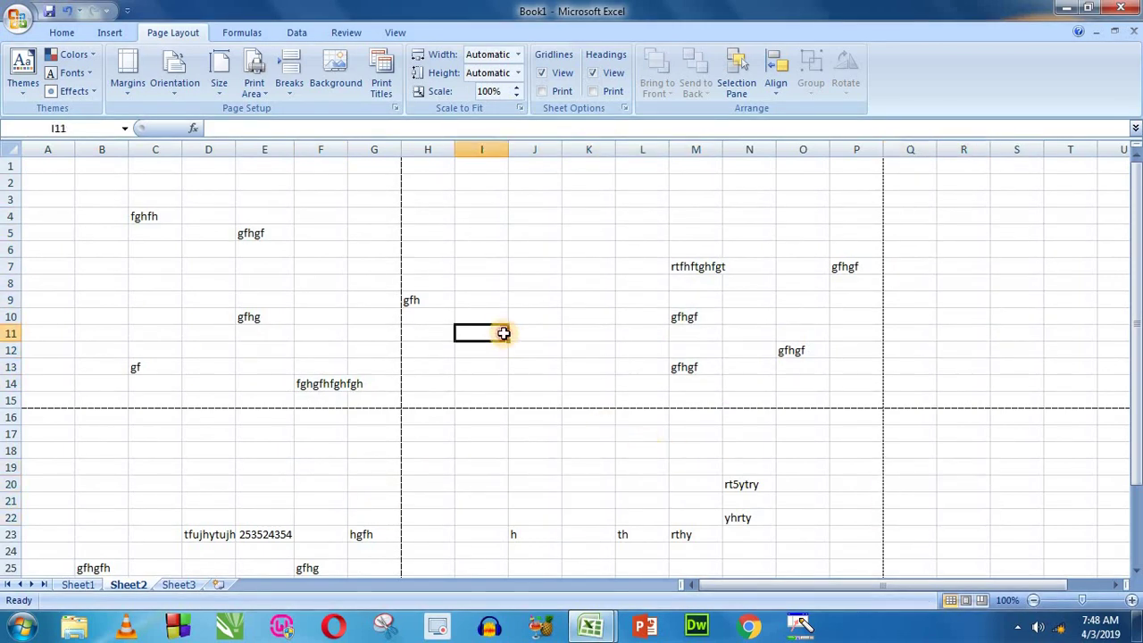
- Try removing a page break from I11, then reselect cell H16
{"action": "left_click", "coordinate": [287, 85]}
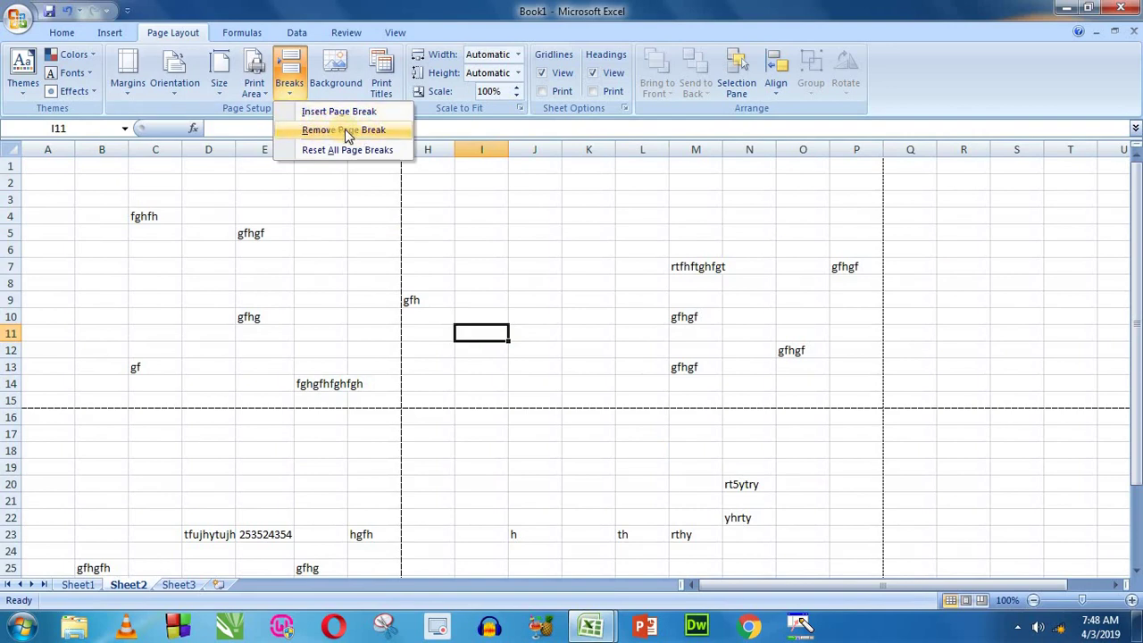
{"action": "left_click", "coordinate": [348, 133]}
{"action": "left_click", "coordinate": [291, 86]}
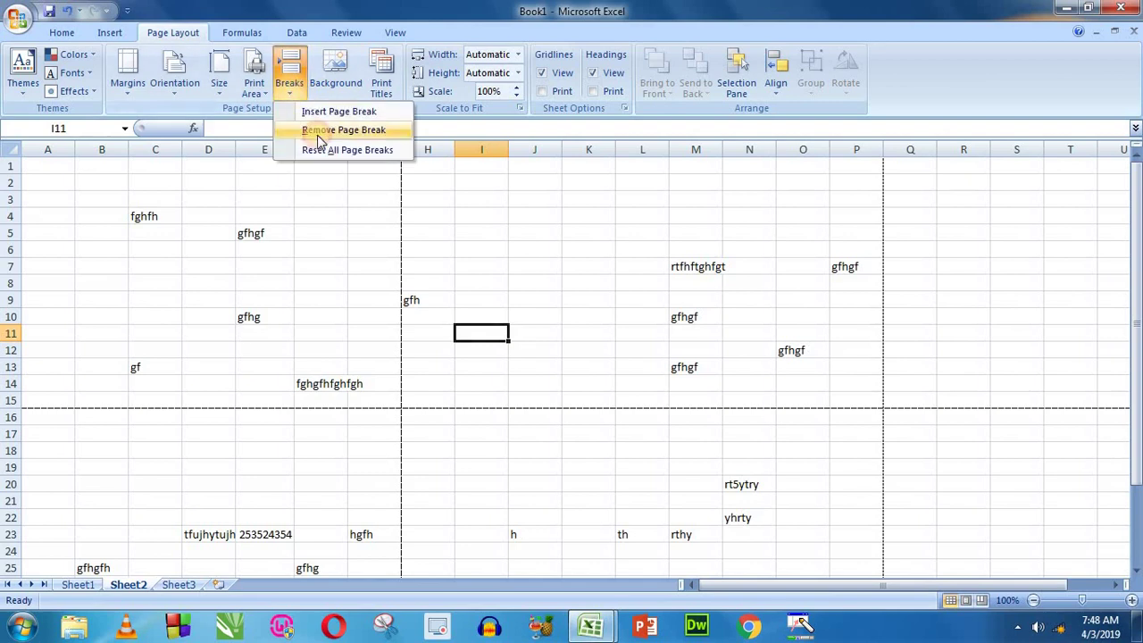
{"action": "left_click", "coordinate": [422, 418]}
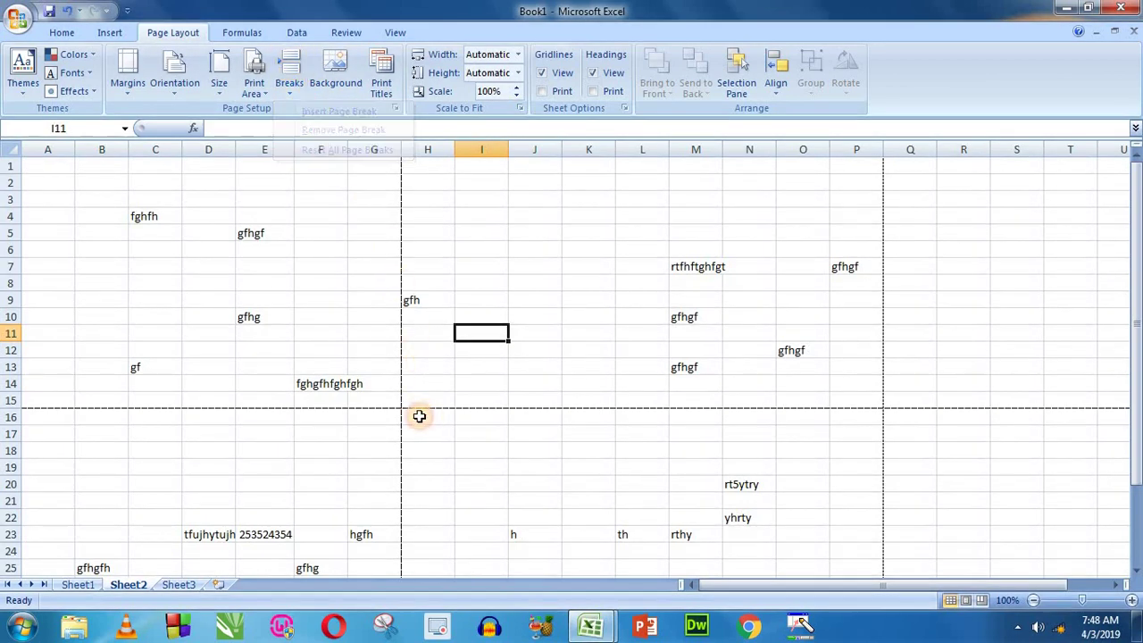
{"action": "left_click", "coordinate": [417, 414]}
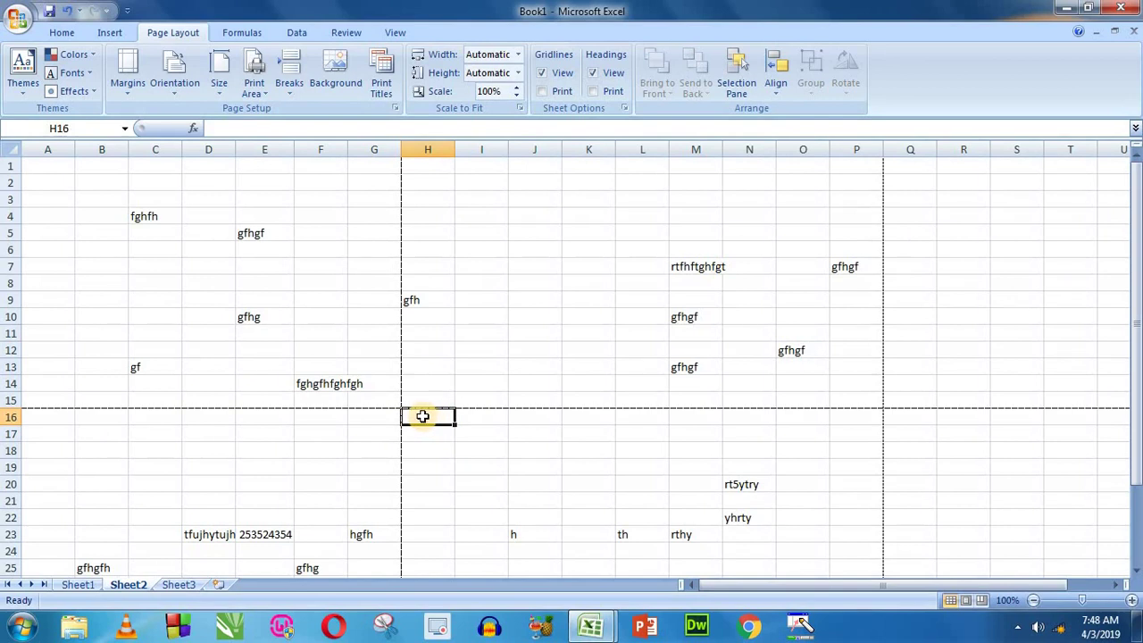
- Remove and reinsert the page break at H16, then reset all page breaks
{"action": "left_click", "coordinate": [290, 93]}
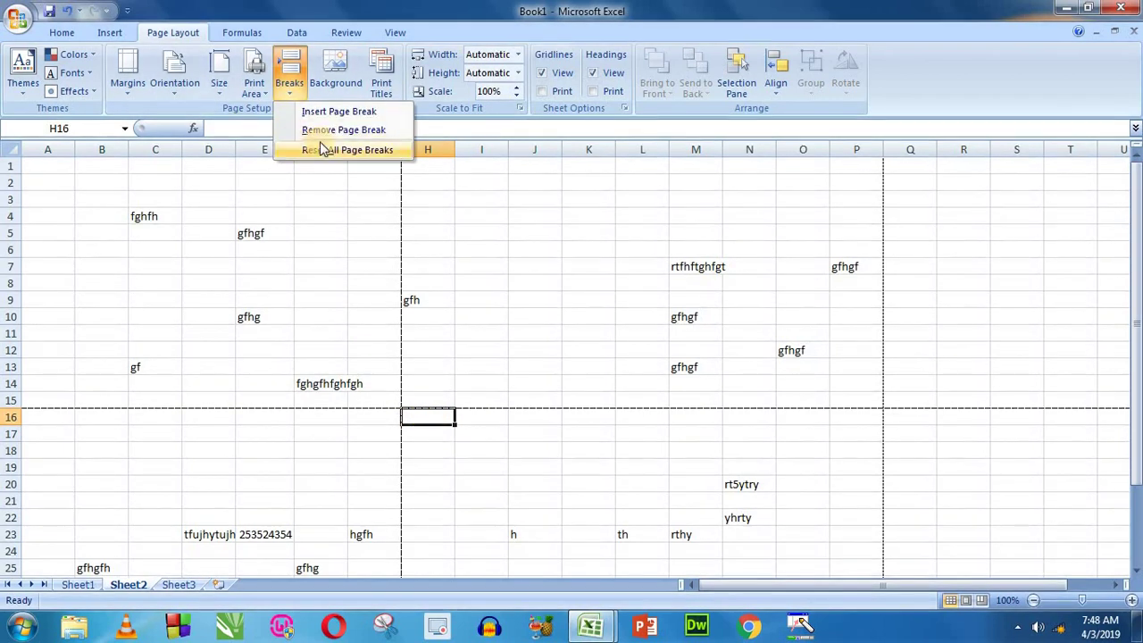
{"action": "left_click", "coordinate": [343, 130]}
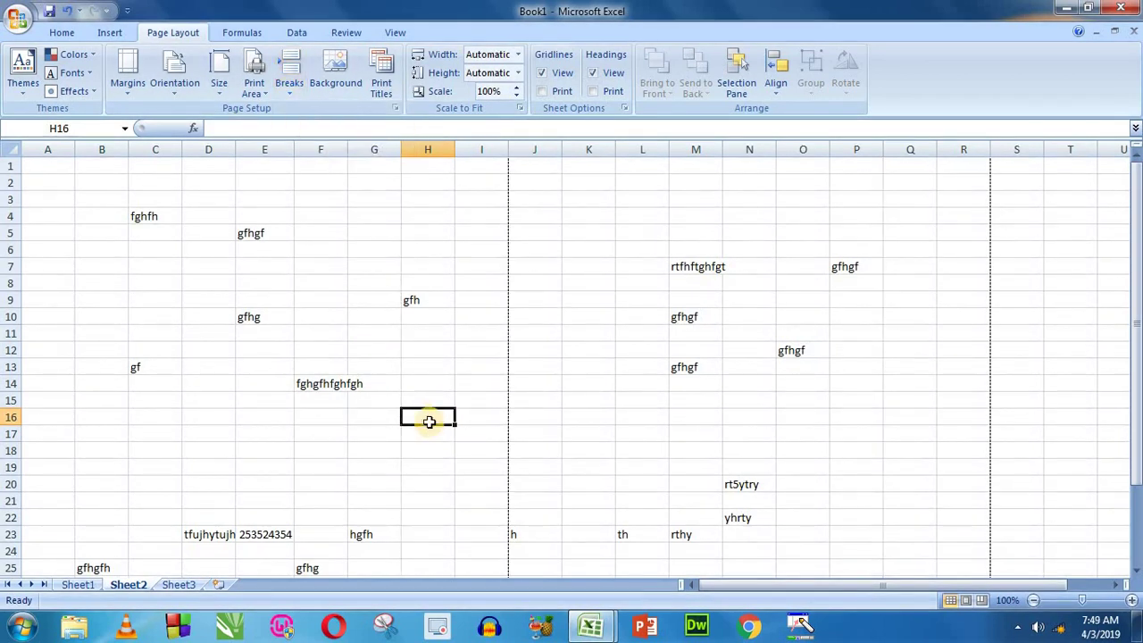
{"action": "left_click", "coordinate": [297, 97]}
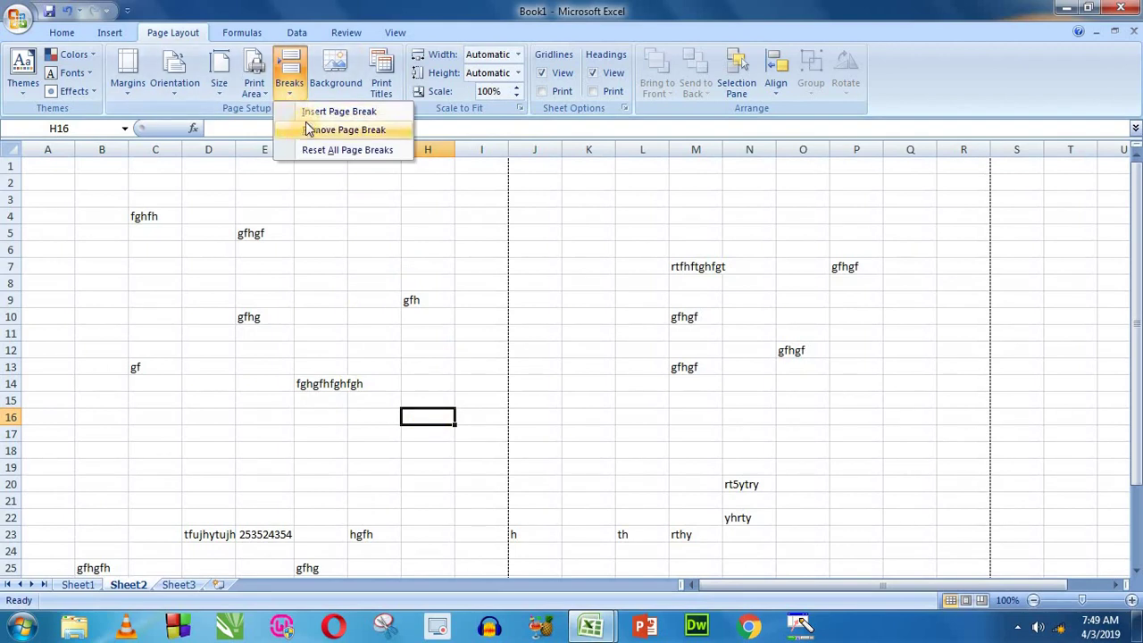
{"action": "left_click", "coordinate": [304, 112]}
{"action": "left_click", "coordinate": [291, 93]}
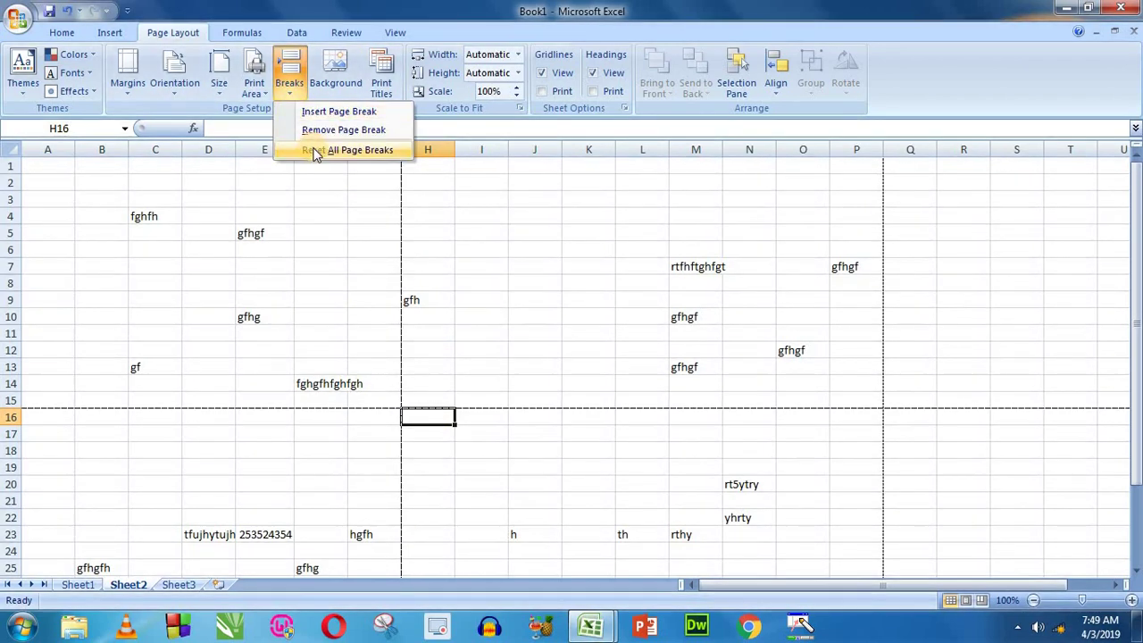
{"action": "left_click", "coordinate": [313, 148]}
- Insert manual page breaks at cells H16 and K21
{"action": "left_click", "coordinate": [292, 89]}
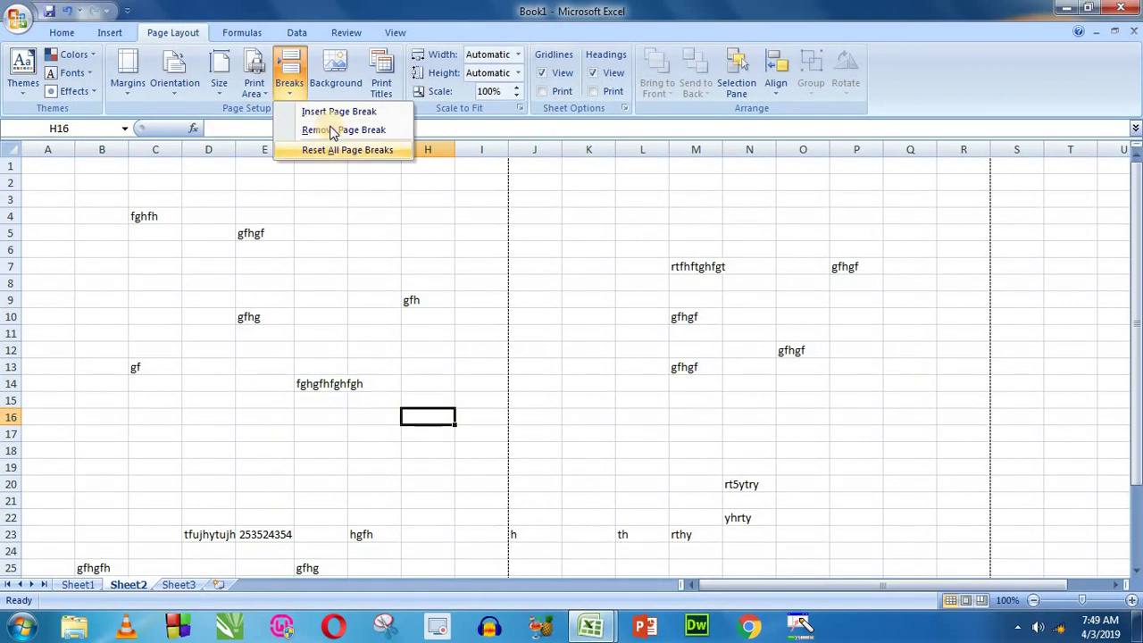
{"action": "left_click", "coordinate": [304, 113]}
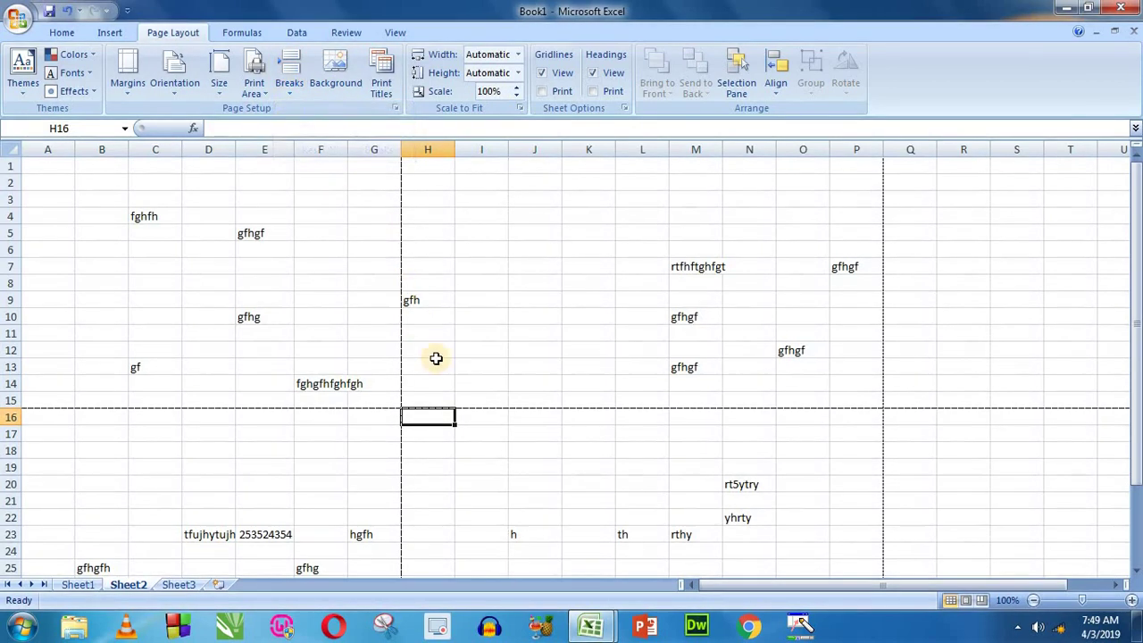
{"action": "left_click", "coordinate": [595, 501]}
{"action": "left_click", "coordinate": [301, 100]}
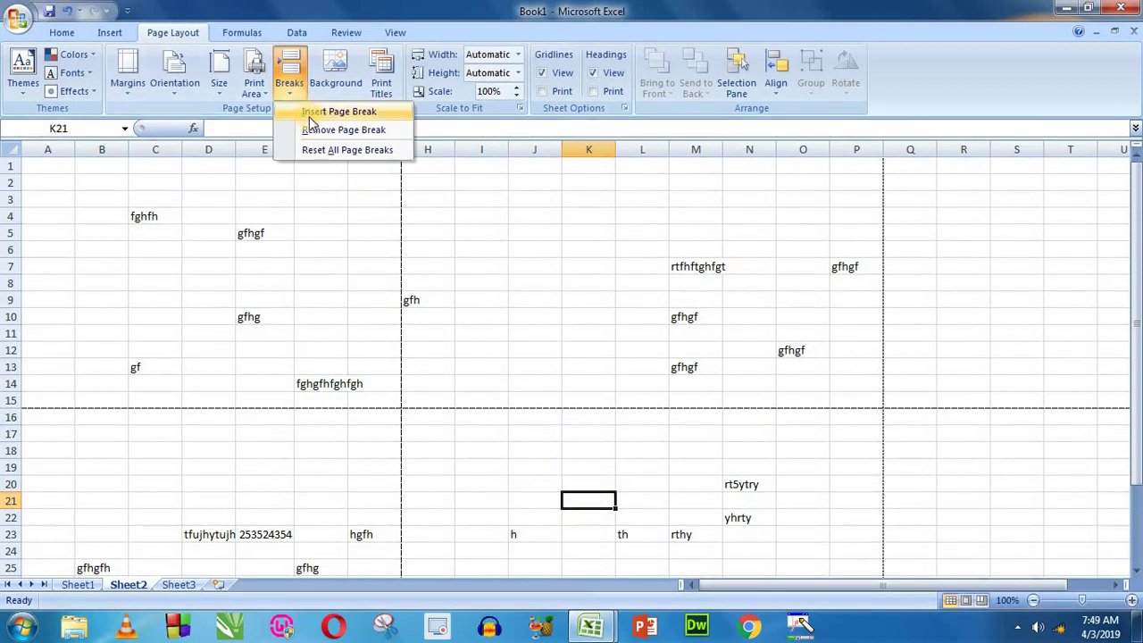
{"action": "left_click", "coordinate": [310, 112]}
- Select cells H11, M11, I18, L18 and K21, then reset all page breaks to automatic
{"action": "left_click", "coordinate": [429, 333]}
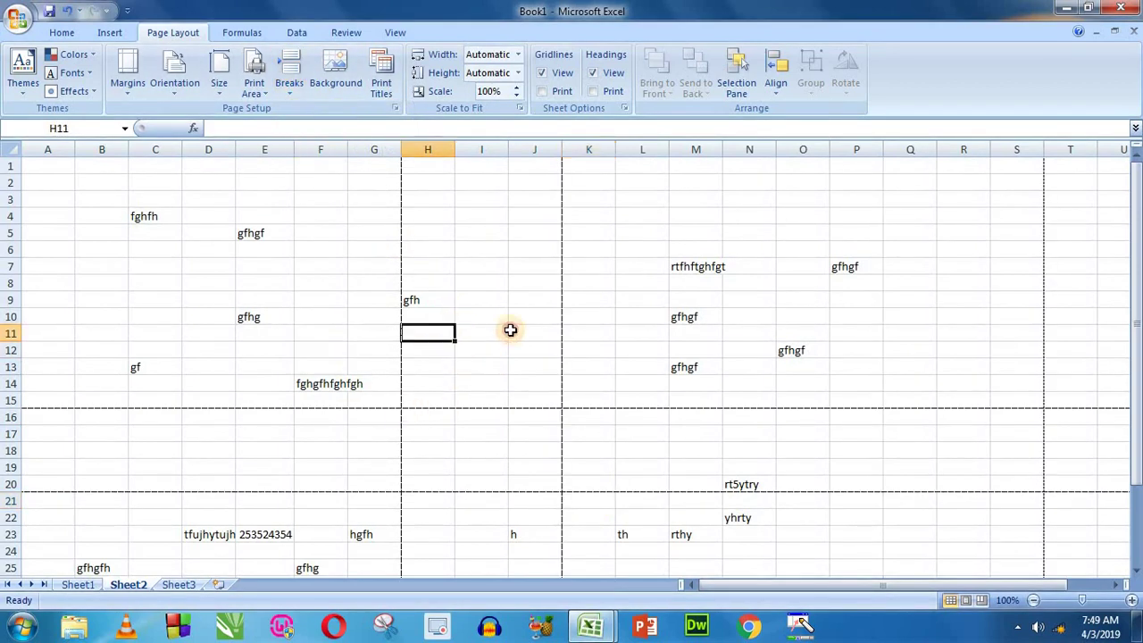
{"action": "left_click", "coordinate": [679, 330]}
{"action": "left_click", "coordinate": [479, 448]}
{"action": "left_click", "coordinate": [616, 450]}
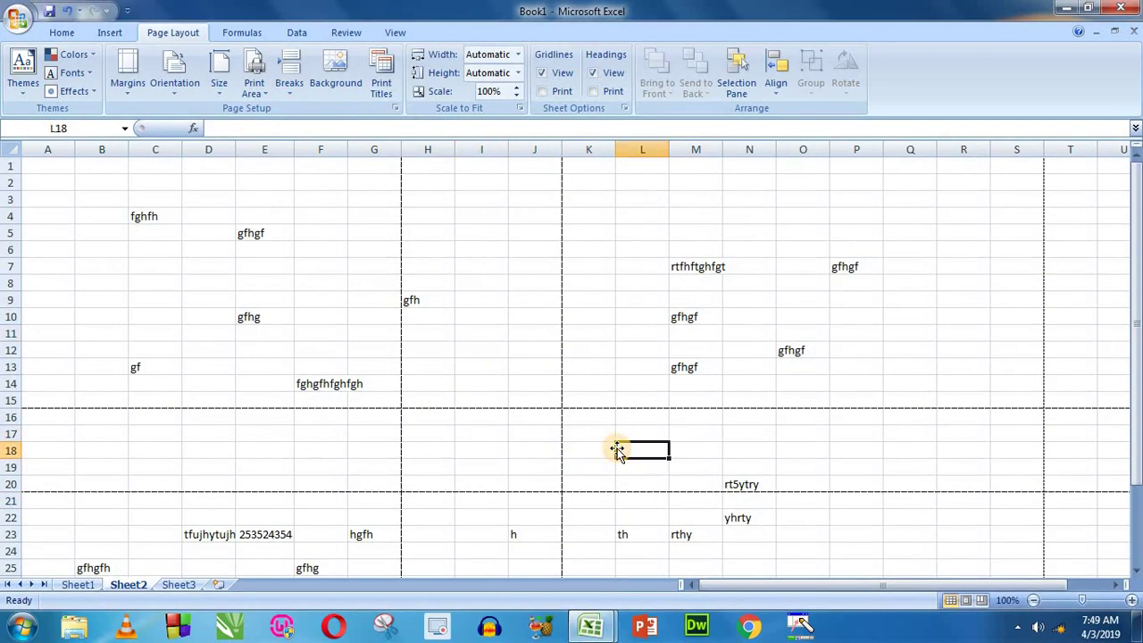
{"action": "left_click", "coordinate": [588, 498]}
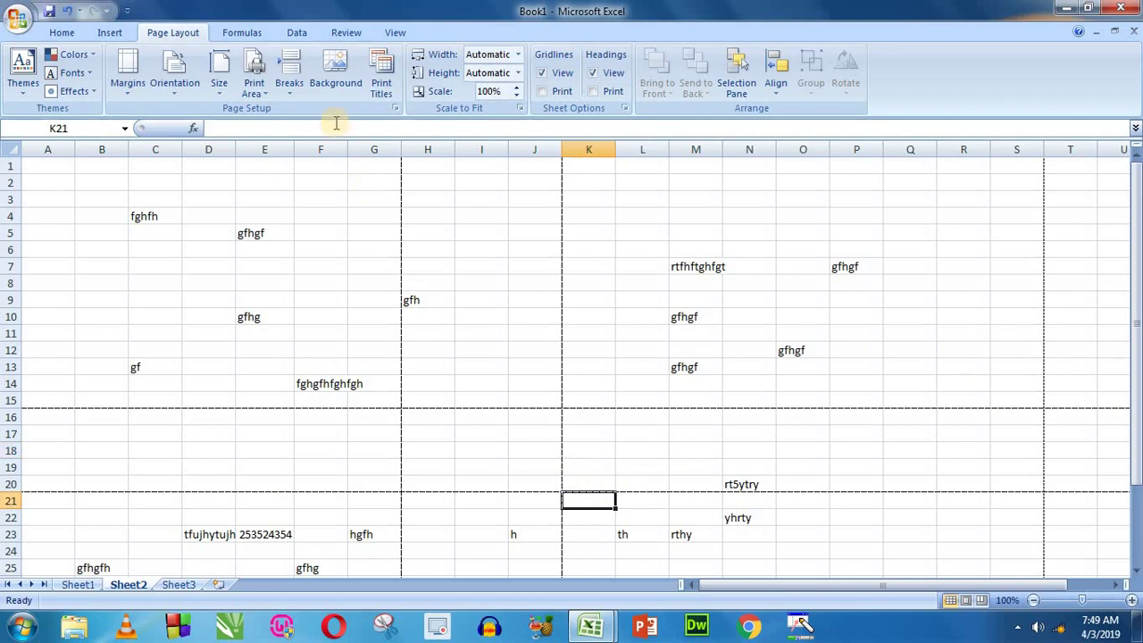
{"action": "left_click", "coordinate": [289, 93]}
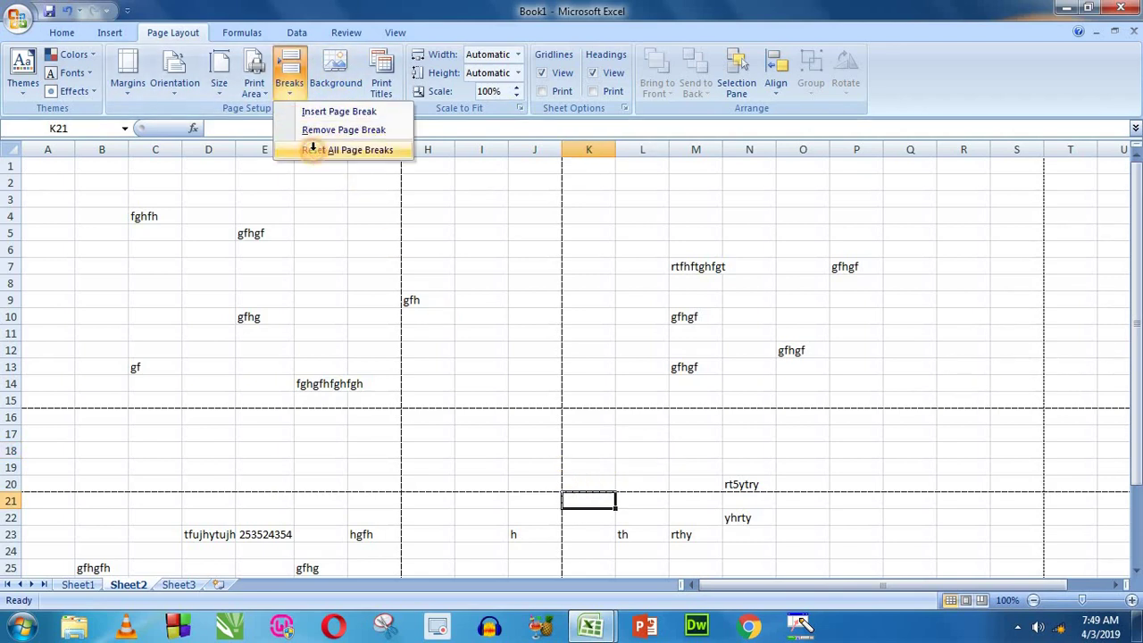
{"action": "left_click", "coordinate": [313, 150]}
- Insert a page break at H15 so pages split after column G and row 14
{"action": "left_click", "coordinate": [372, 234]}
{"action": "left_click", "coordinate": [287, 92]}
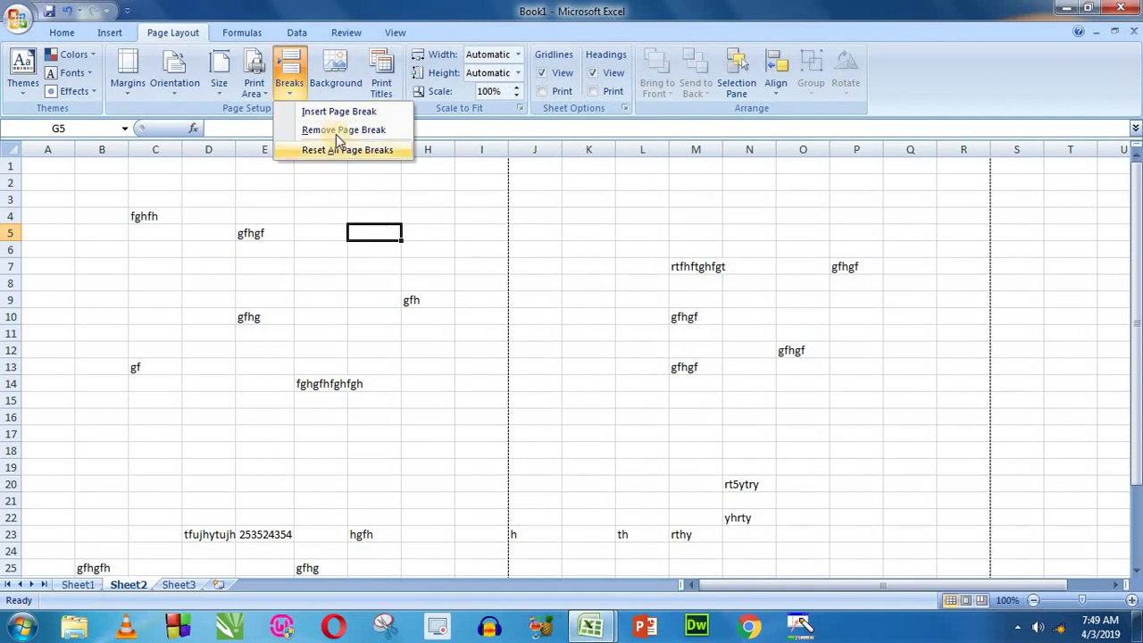
{"action": "left_click", "coordinate": [423, 399]}
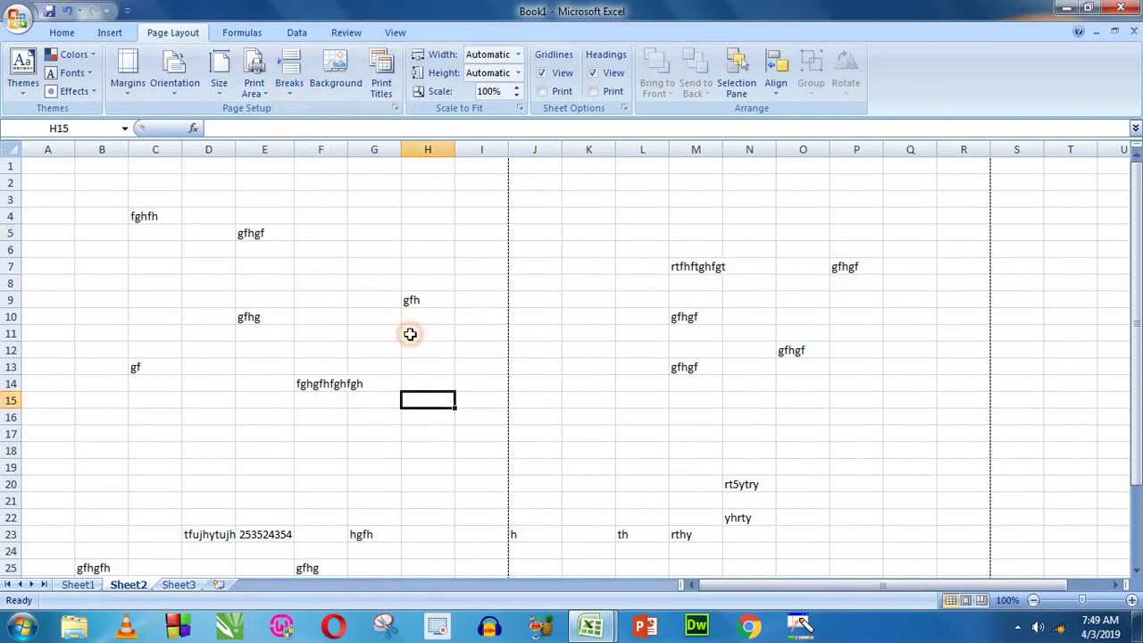
{"action": "left_click", "coordinate": [289, 88]}
{"action": "left_click", "coordinate": [313, 113]}
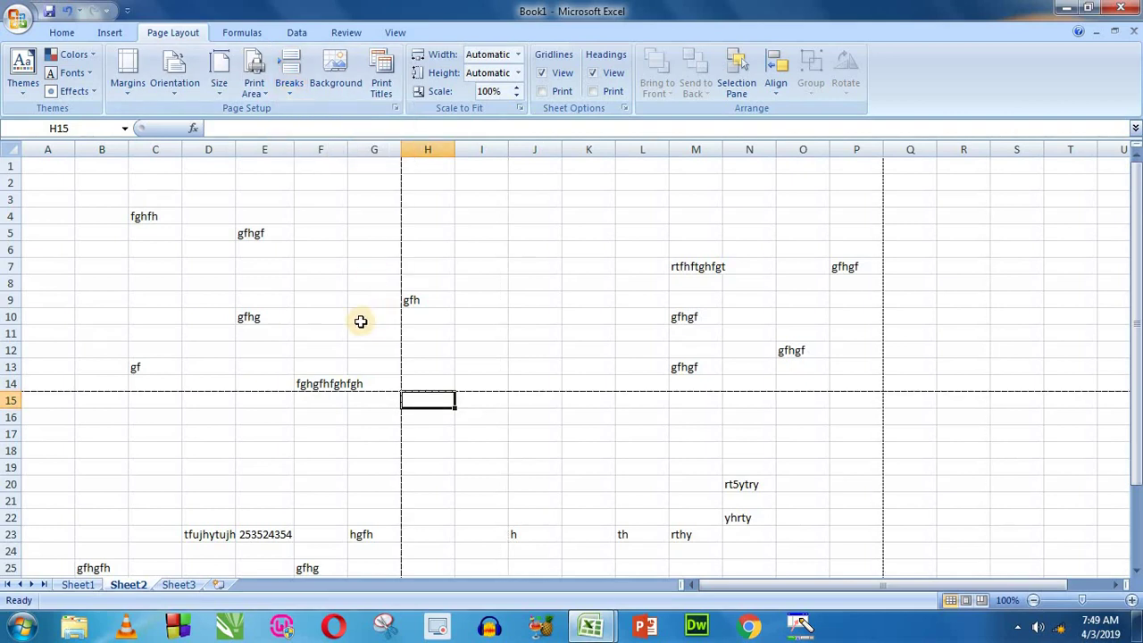
- Select cells and ranges around the new breaks, such as E4:F9, I5:K10 and Q18:R21
{"action": "left_click", "coordinate": [375, 317]}
{"action": "left_click", "coordinate": [319, 262]}
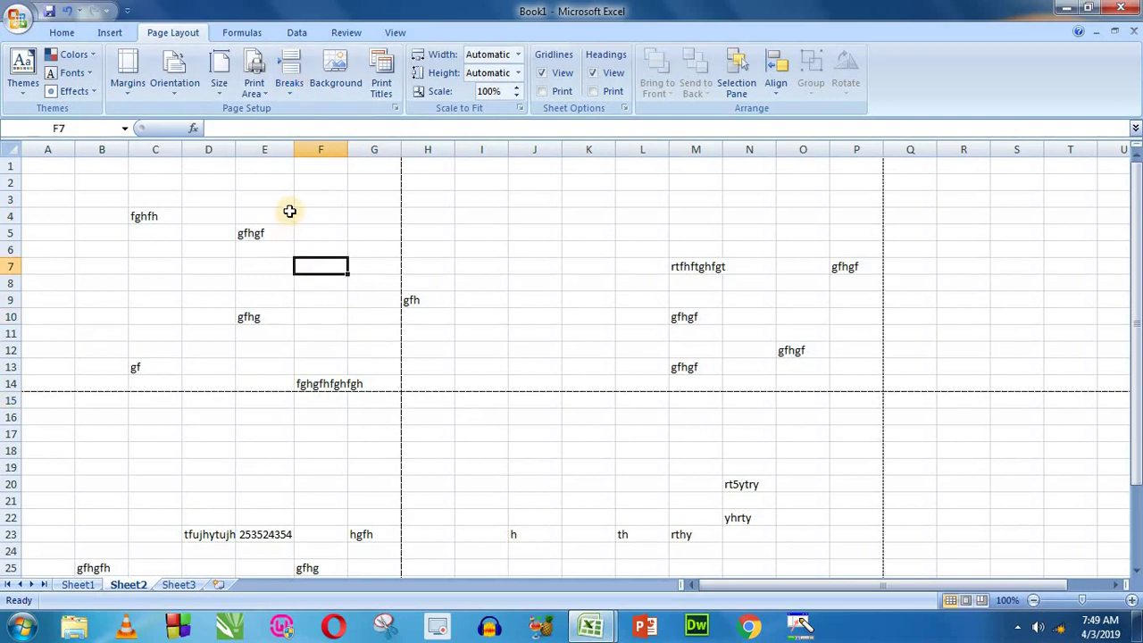
{"action": "left_click_drag", "start_coordinate": [289, 211], "coordinate": [339, 309]}
{"action": "left_click_drag", "start_coordinate": [474, 231], "coordinate": [589, 335]}
{"action": "left_click_drag", "start_coordinate": [954, 232], "coordinate": [963, 300]}
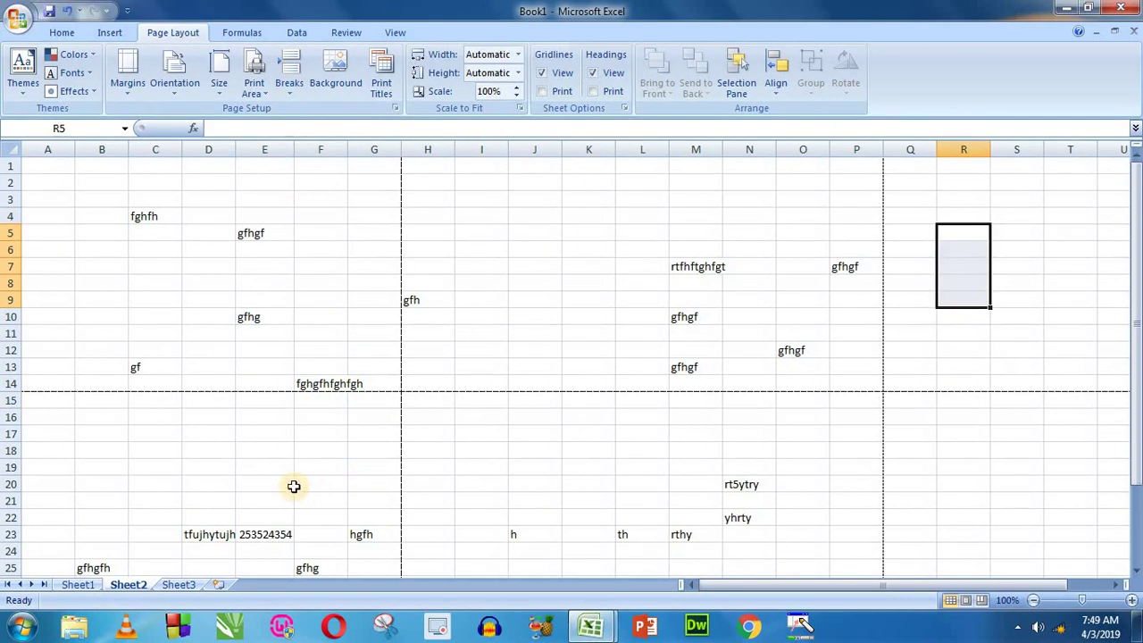
{"action": "left_click_drag", "start_coordinate": [291, 485], "coordinate": [332, 502]}
{"action": "left_click_drag", "start_coordinate": [480, 432], "coordinate": [536, 487]}
{"action": "left_click_drag", "start_coordinate": [893, 451], "coordinate": [960, 502]}
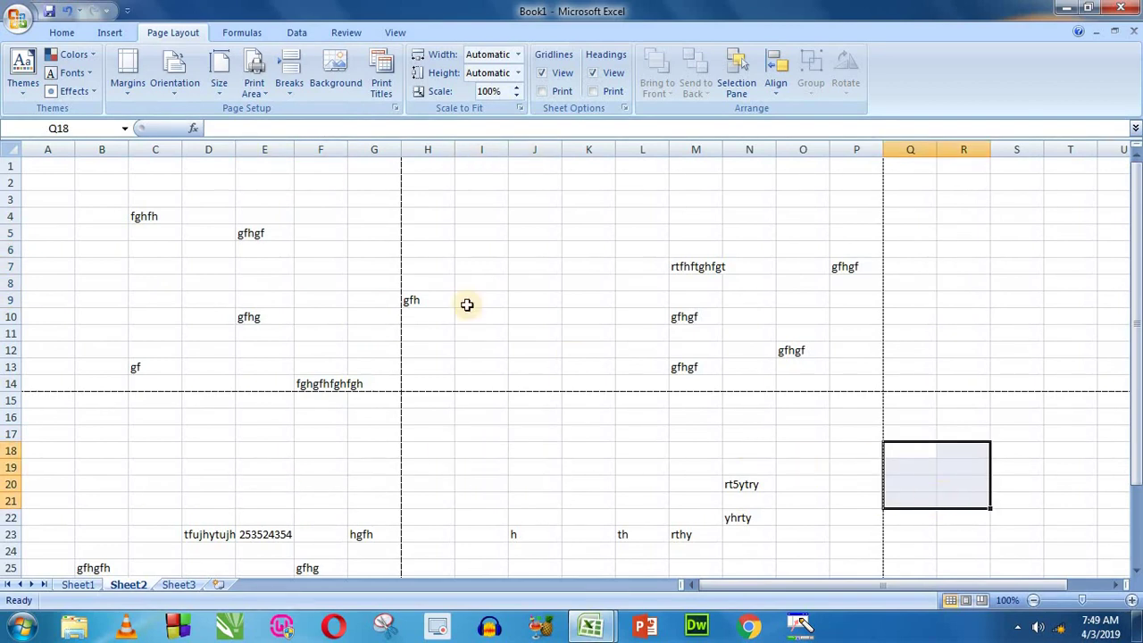
{"action": "left_click", "coordinate": [311, 237]}
{"action": "left_click_drag", "start_coordinate": [474, 232], "coordinate": [536, 284]}
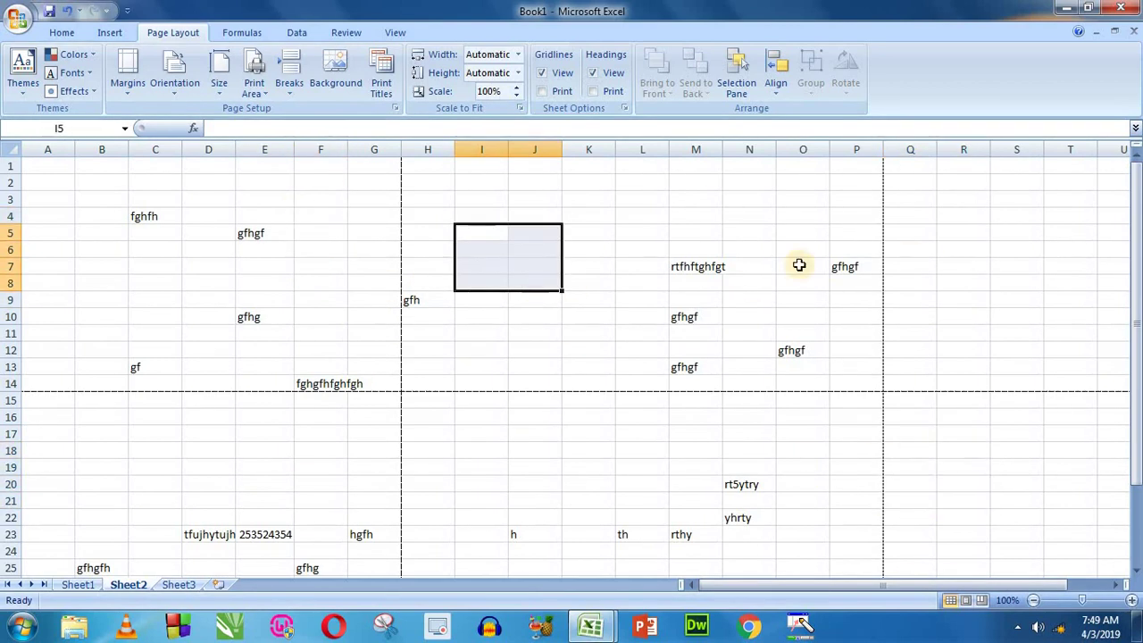
{"action": "left_click_drag", "start_coordinate": [166, 209], "coordinate": [289, 324]}
{"action": "left_click_drag", "start_coordinate": [469, 206], "coordinate": [706, 368]}
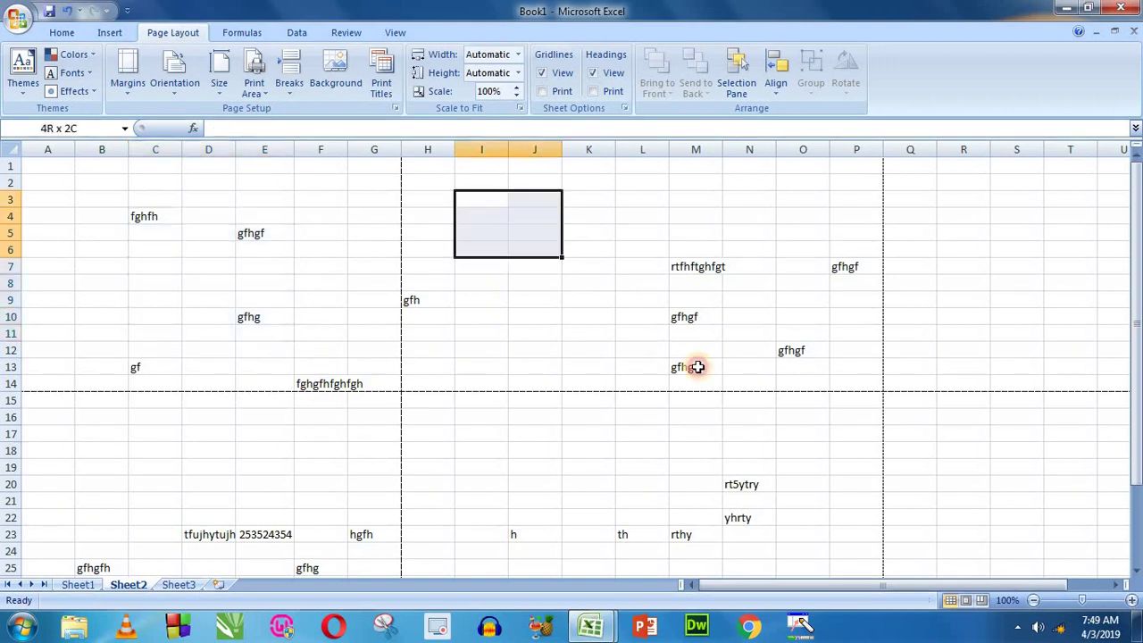
{"action": "mouse_move", "coordinate": [951, 232]}
{"action": "left_mouse_down"}
{"action": "mouse_move", "coordinate": [1043, 370]}
{"action": "mouse_move", "coordinate": [1076, 368]}
{"action": "left_mouse_up"}
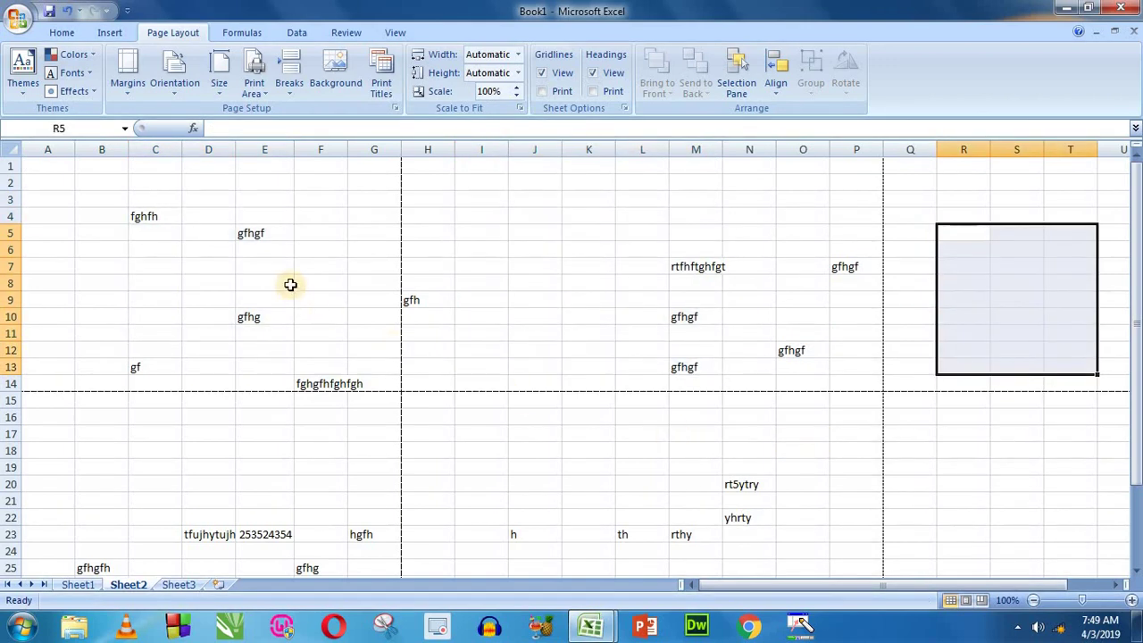
{"action": "left_click_drag", "start_coordinate": [110, 189], "coordinate": [331, 340]}
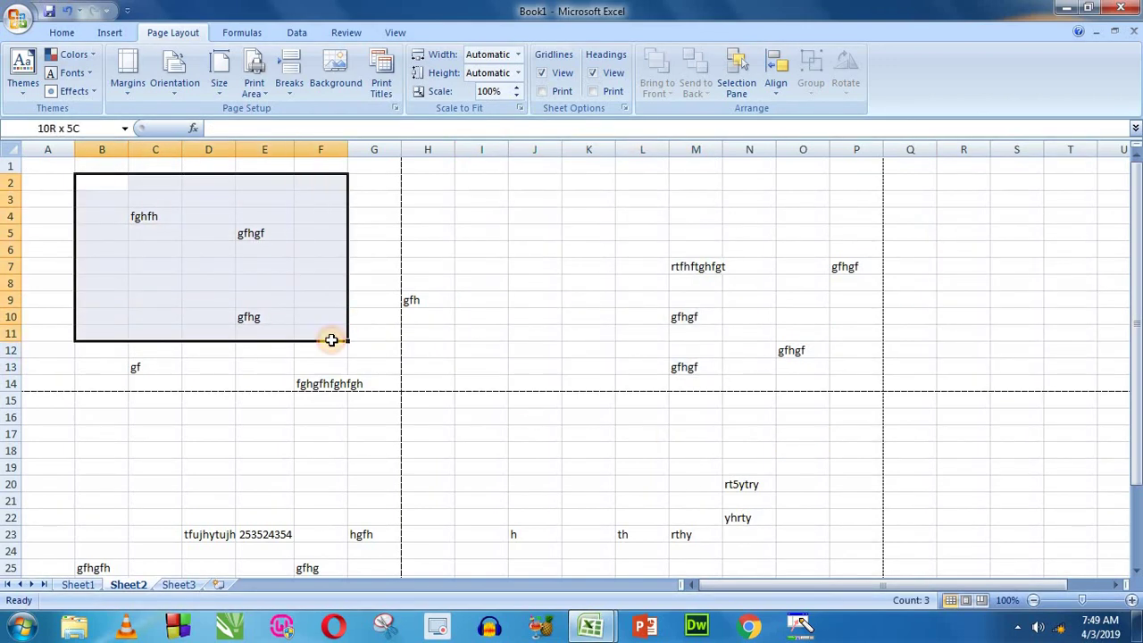
{"action": "left_click_drag", "start_coordinate": [112, 437], "coordinate": [373, 563]}
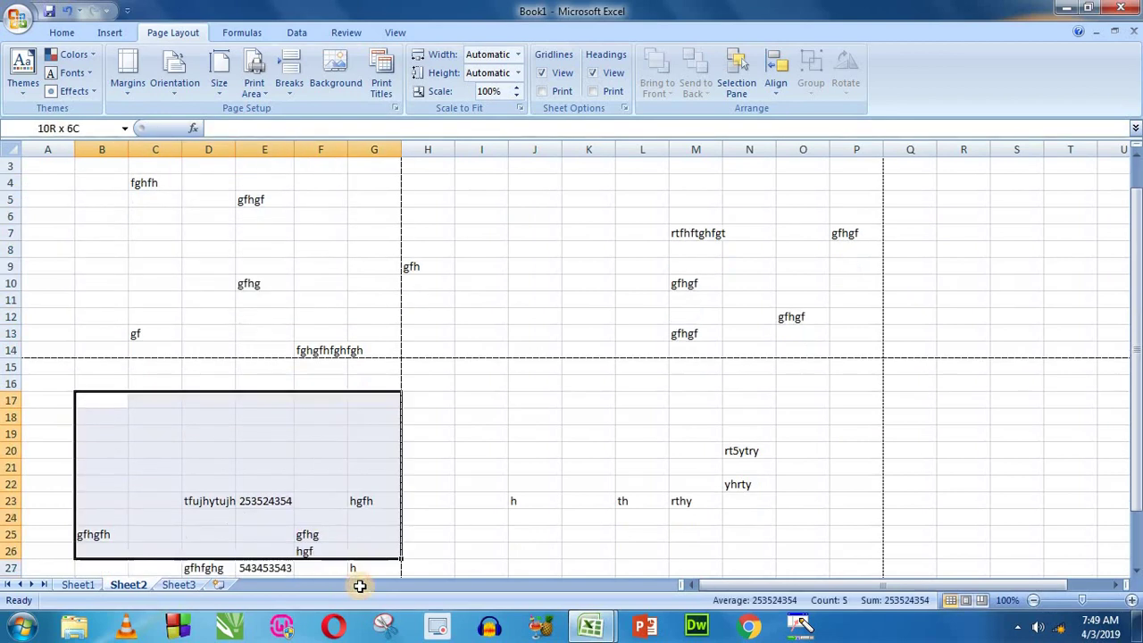
{"action": "scroll", "coordinate": [506, 295], "scroll_direction": "up", "scroll_amount": 2}
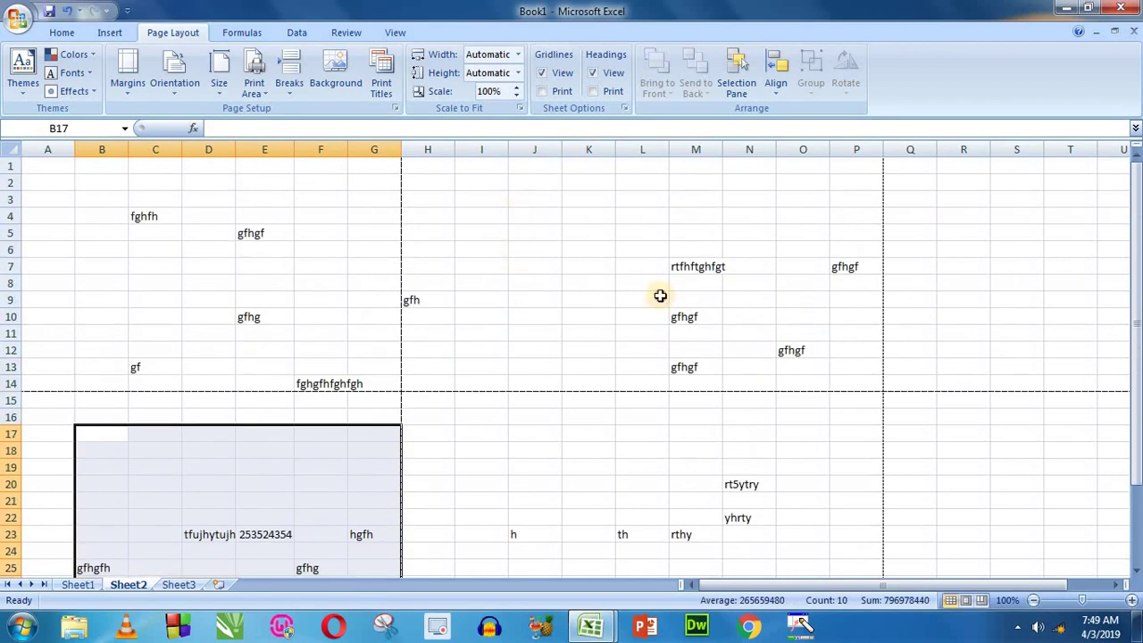
{"action": "left_click_drag", "start_coordinate": [536, 182], "coordinate": [740, 391]}
{"action": "left_click_drag", "start_coordinate": [480, 417], "coordinate": [723, 568]}
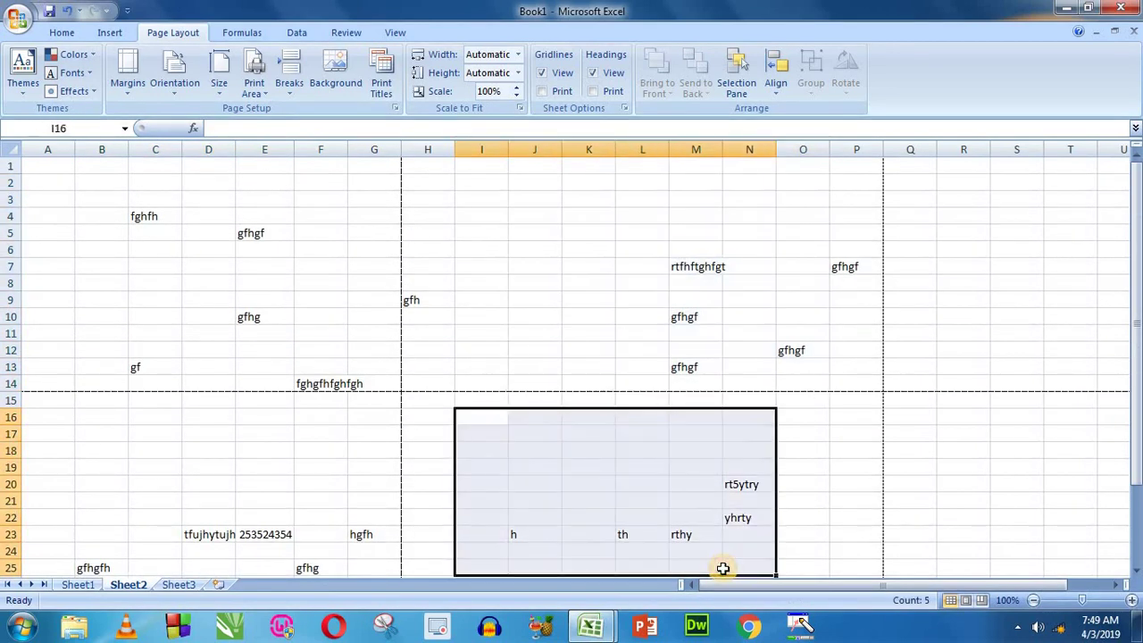
{"action": "left_click", "coordinate": [387, 328]}
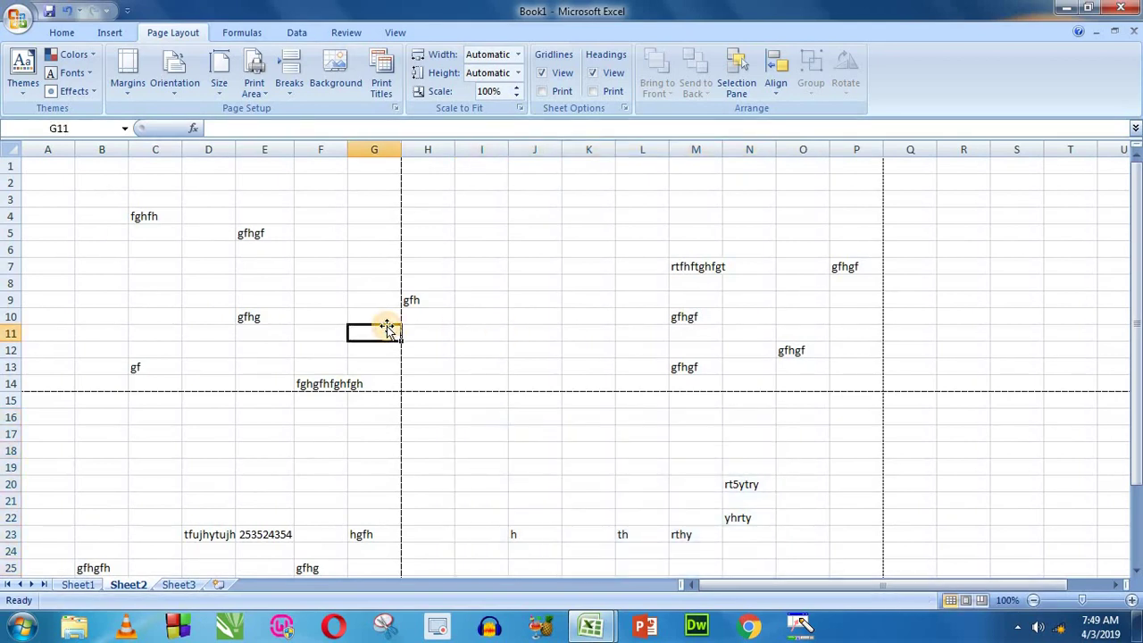
{"action": "left_click", "coordinate": [376, 311]}
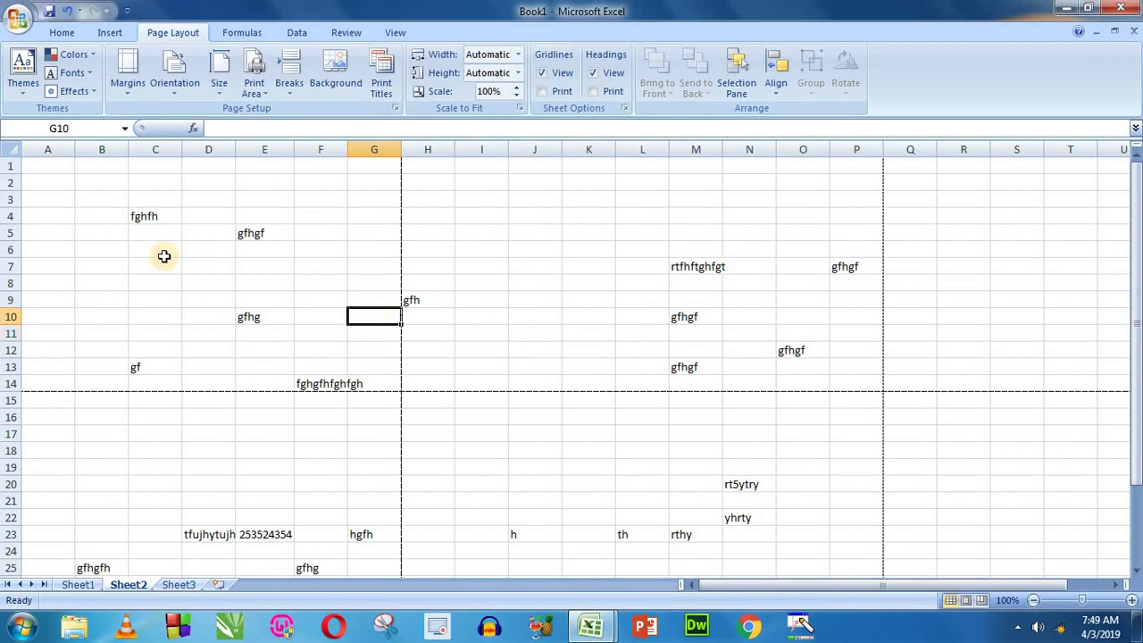
{"action": "mouse_move", "coordinate": [159, 259]}
{"action": "left_mouse_down"}
{"action": "mouse_move", "coordinate": [497, 372]}
{"action": "mouse_move", "coordinate": [556, 284]}
{"action": "left_mouse_up"}
{"action": "left_click", "coordinate": [397, 284]}
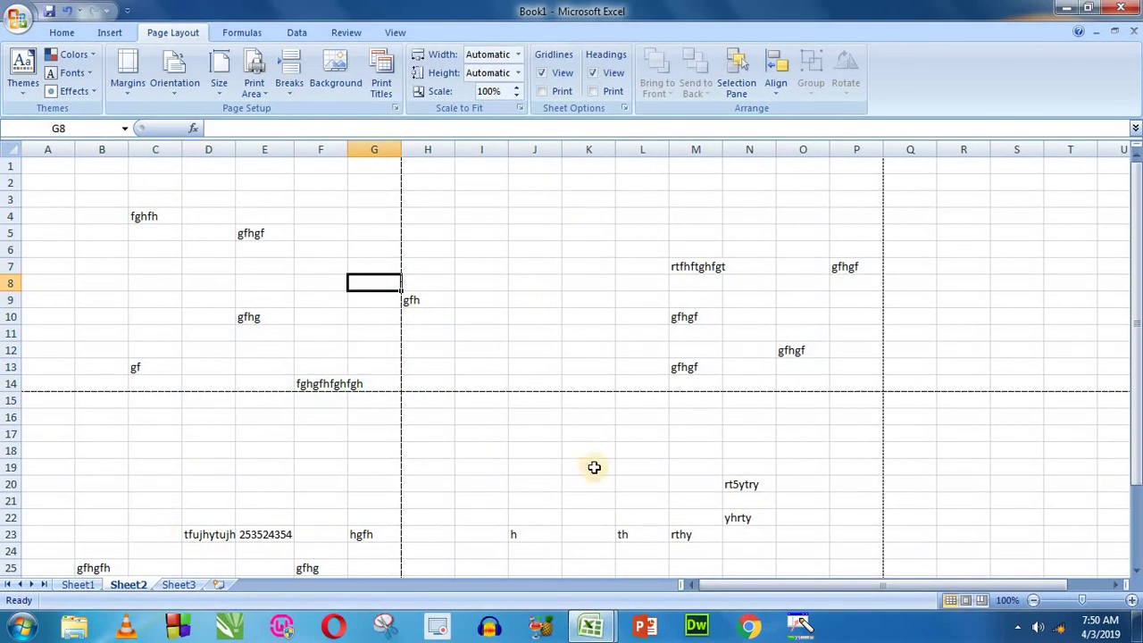
{"action": "left_click", "coordinate": [290, 303]}
{"action": "left_click", "coordinate": [238, 450]}
{"action": "left_click", "coordinate": [464, 265]}
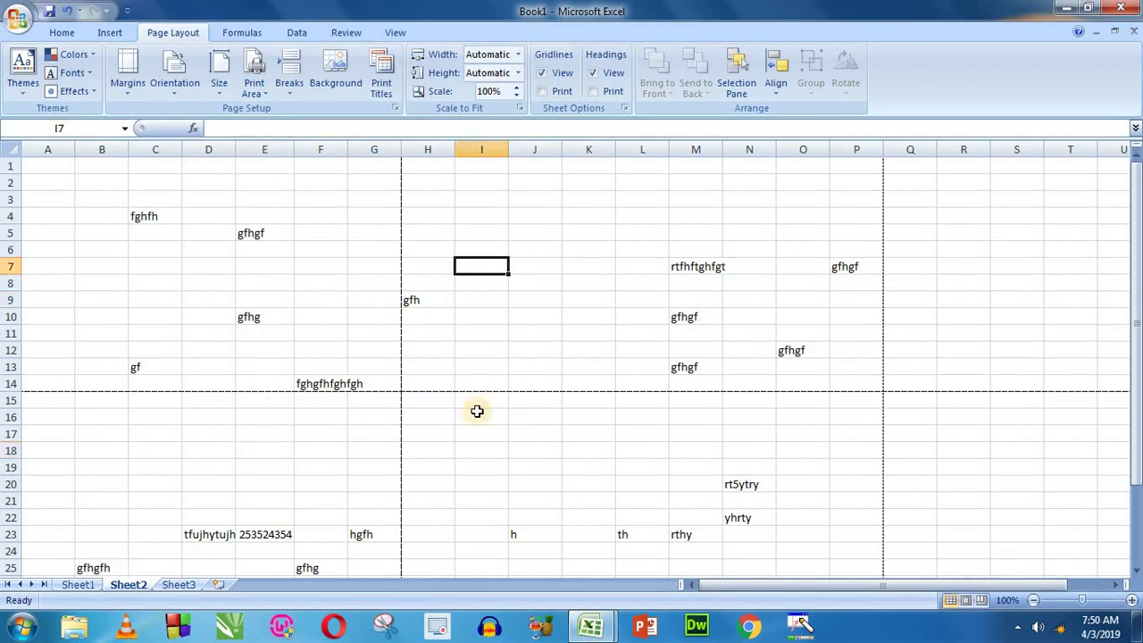
{"action": "left_click", "coordinate": [475, 411]}
{"action": "left_click", "coordinate": [450, 401]}
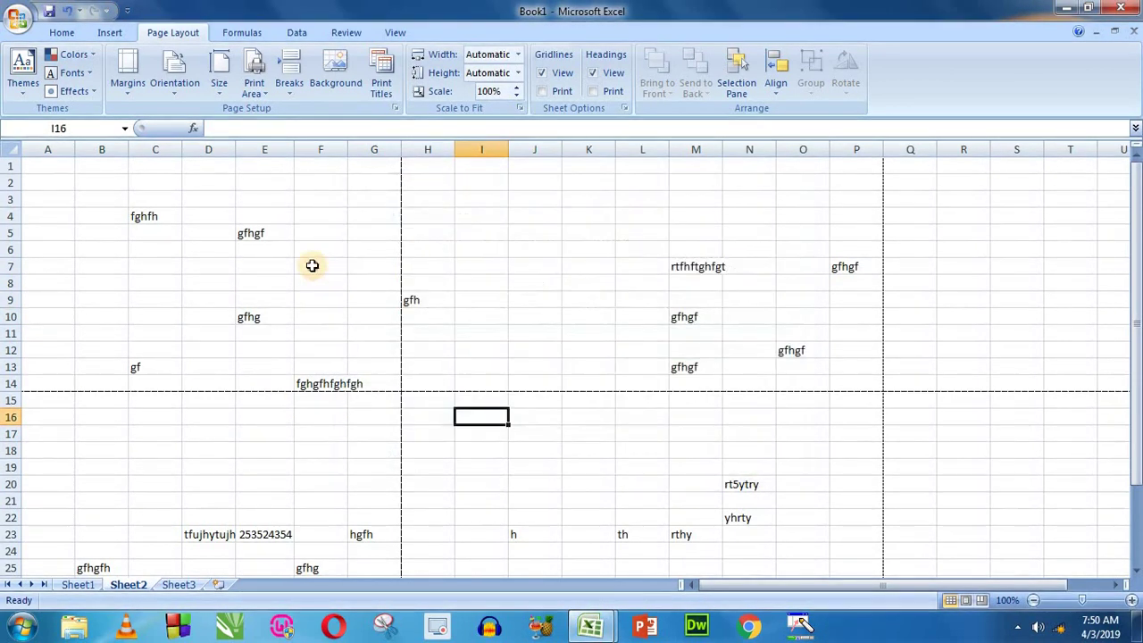
{"action": "left_click", "coordinate": [312, 263]}
{"action": "left_click", "coordinate": [558, 265]}
{"action": "left_click", "coordinate": [264, 492]}
{"action": "left_click", "coordinate": [500, 463]}
{"action": "left_click", "coordinate": [353, 311]}
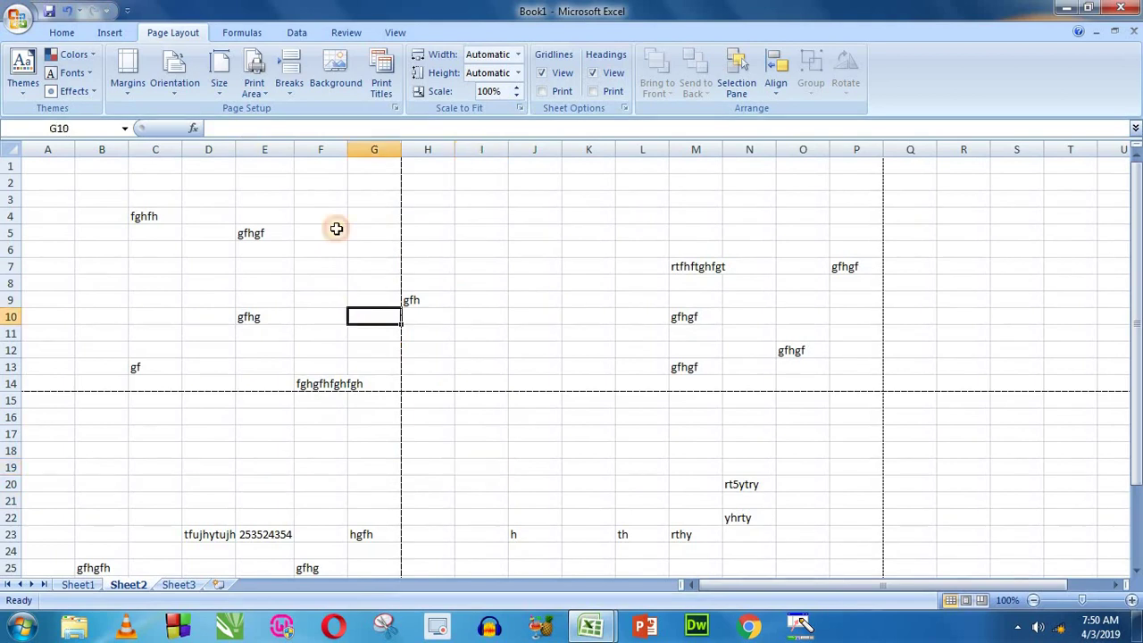
- Set Page Setup's page order to 'Over, then down' and confirm with OK
{"action": "left_click", "coordinate": [382, 81]}
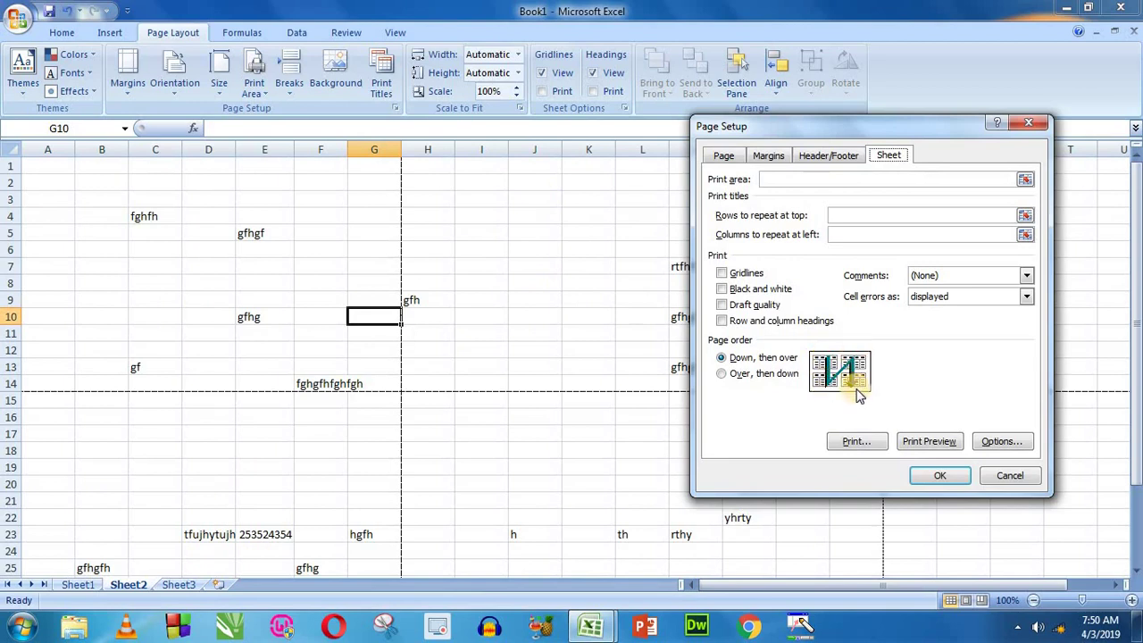
{"action": "left_click", "coordinate": [738, 377]}
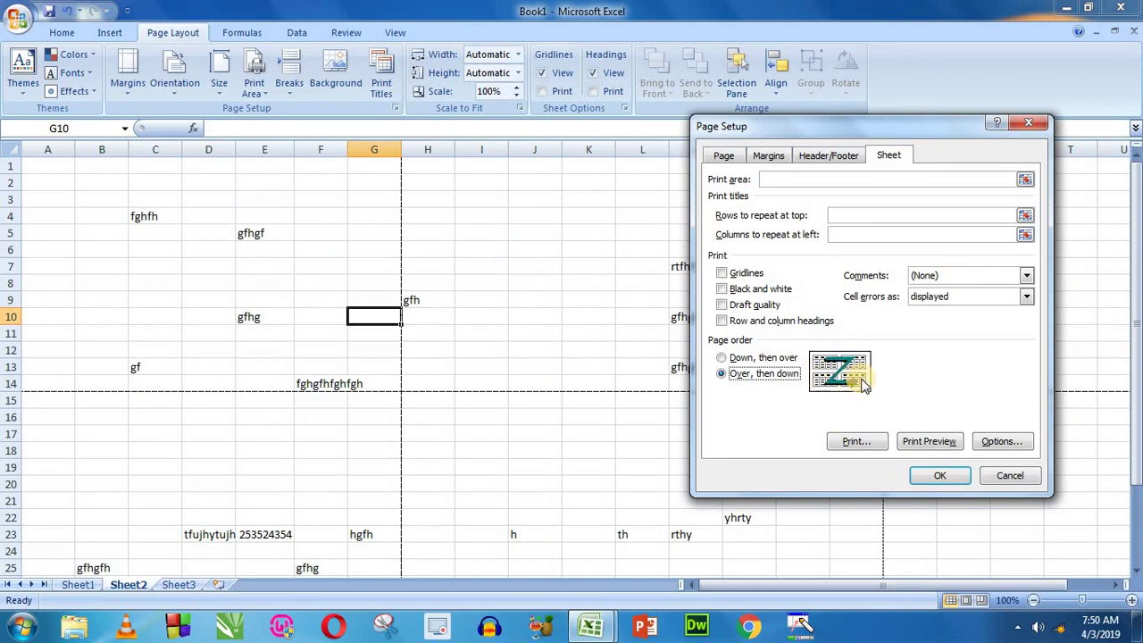
{"action": "left_click", "coordinate": [940, 478]}
{"action": "left_click", "coordinate": [315, 219]}
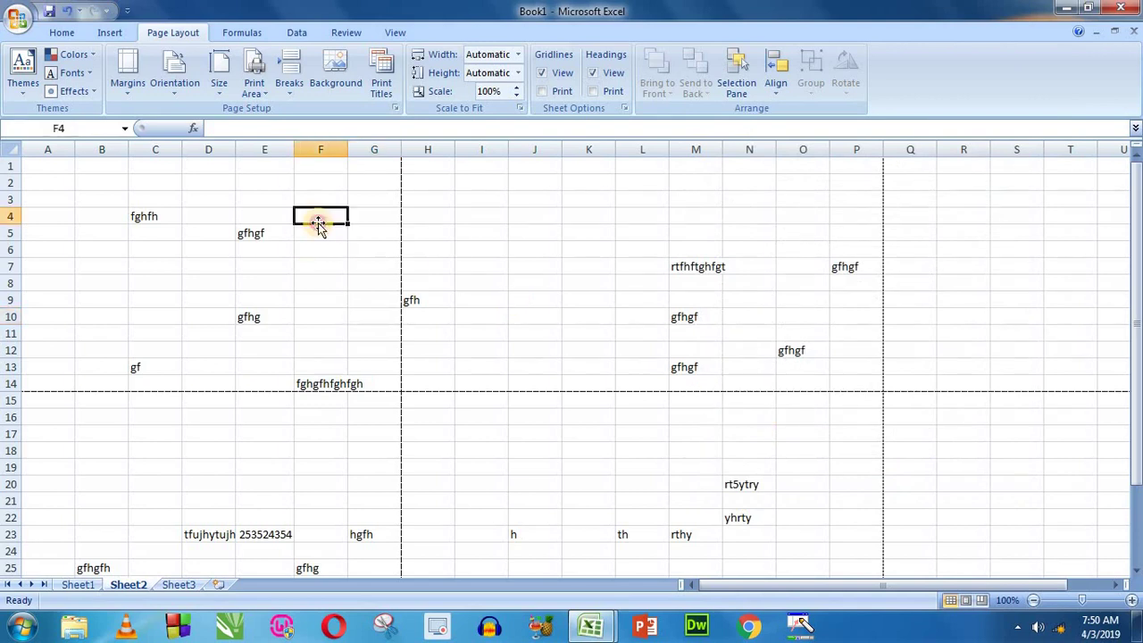
{"action": "left_click_drag", "start_coordinate": [215, 234], "coordinate": [286, 302]}
{"action": "left_click_drag", "start_coordinate": [597, 234], "coordinate": [743, 322]}
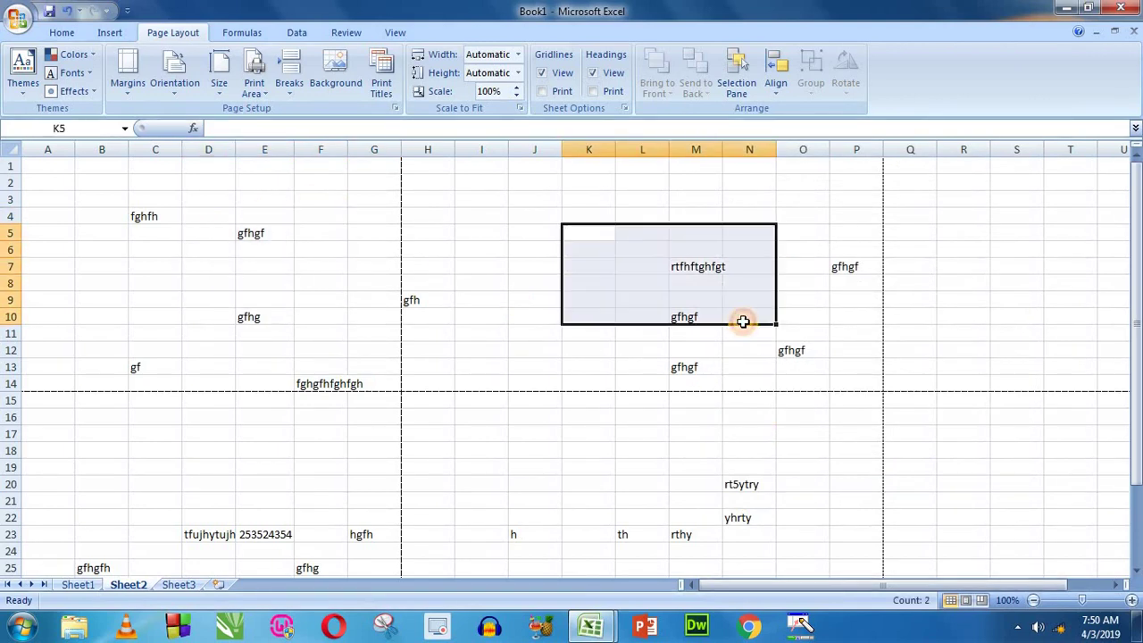
{"action": "left_click", "coordinate": [348, 256]}
{"action": "left_click", "coordinate": [18, 18]}
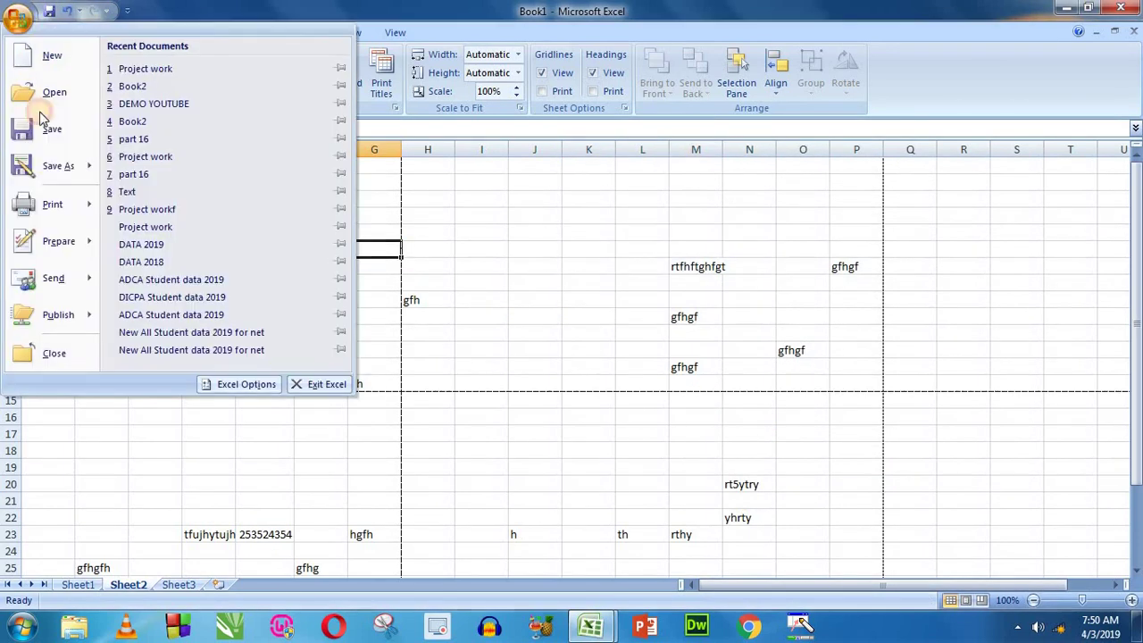
{"action": "mouse_move", "coordinate": [50, 204]}
{"action": "left_click", "coordinate": [172, 178]}
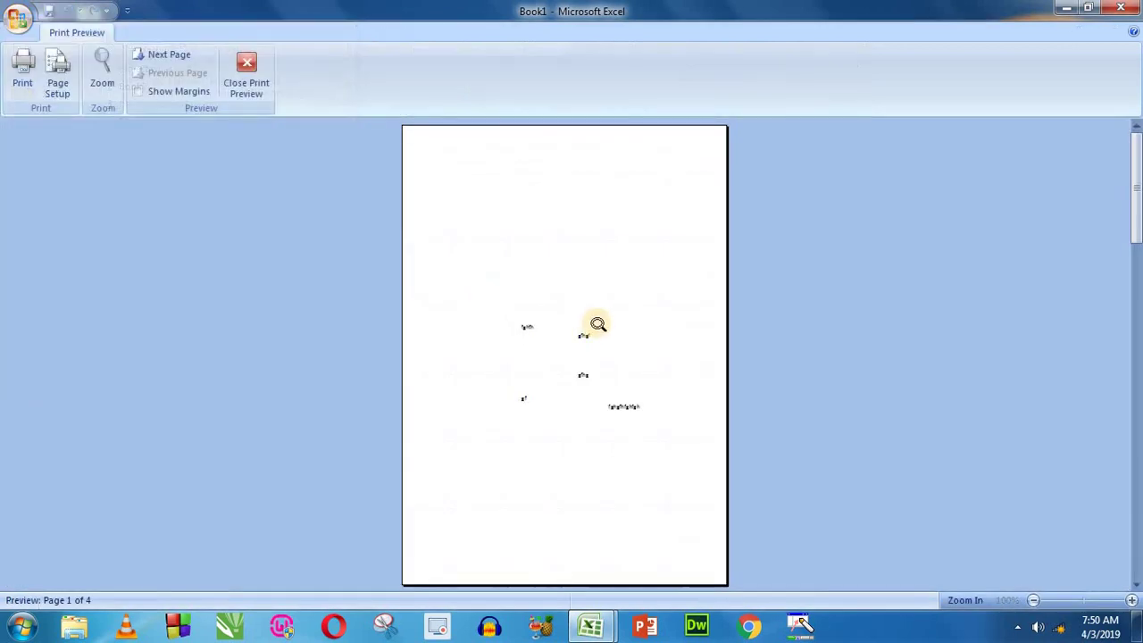
{"action": "left_click", "coordinate": [610, 367]}
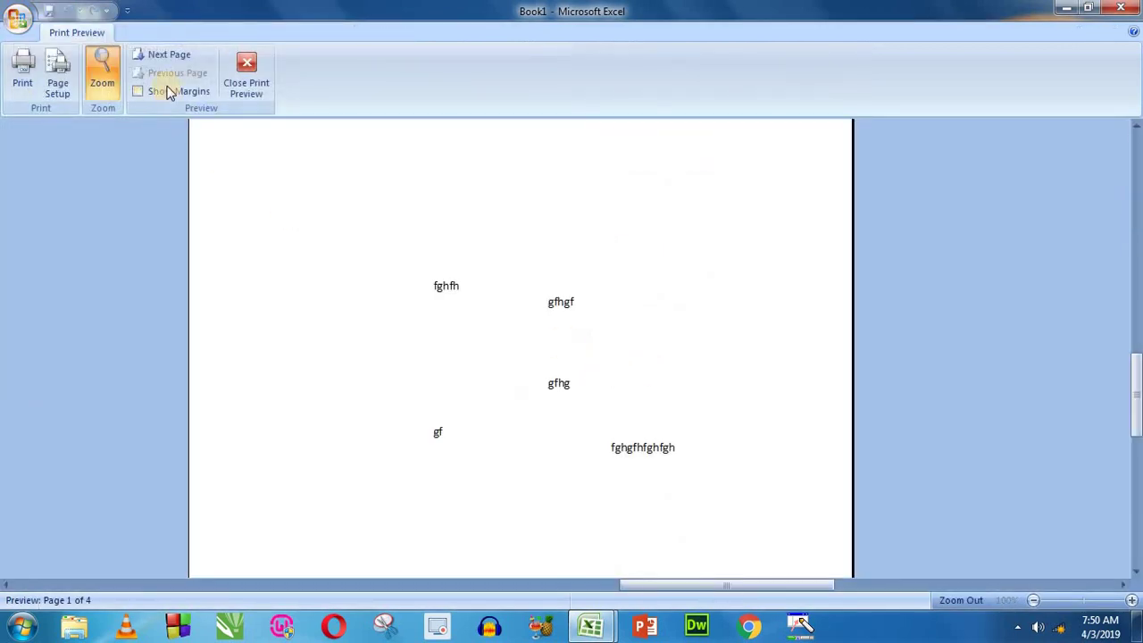
{"action": "left_click", "coordinate": [163, 55]}
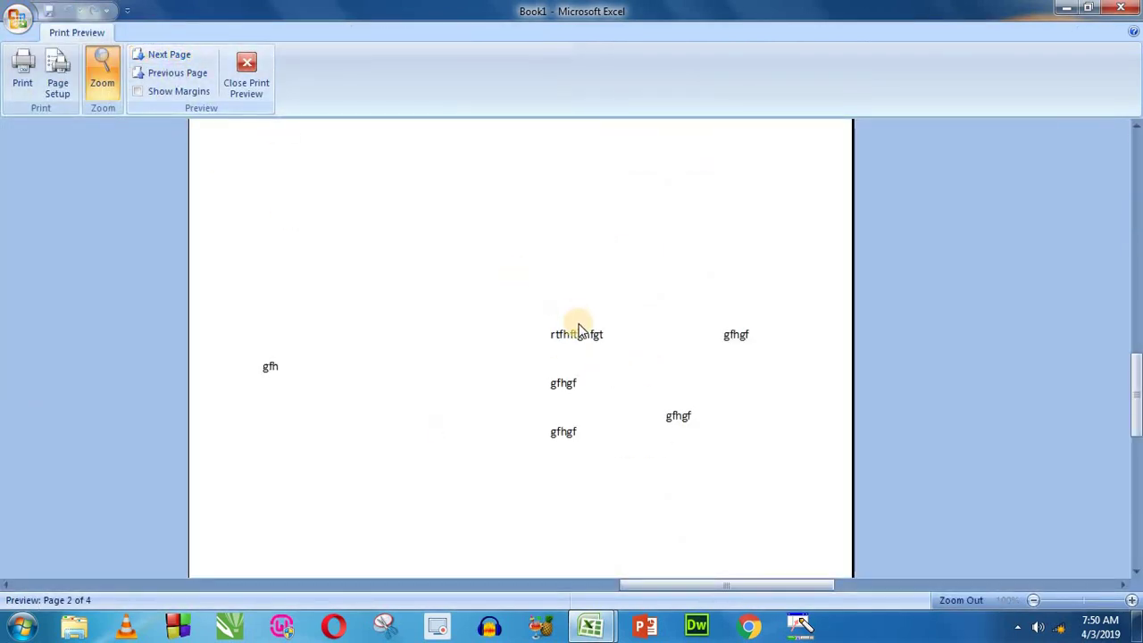
{"action": "left_click", "coordinate": [165, 55]}
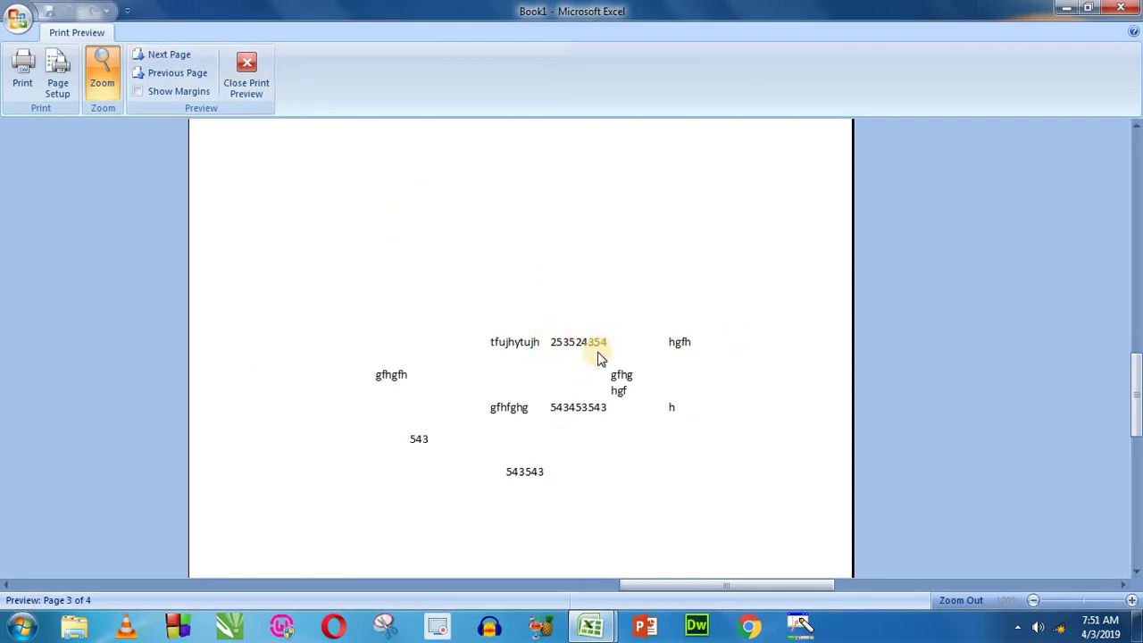
{"action": "left_click", "coordinate": [248, 80]}
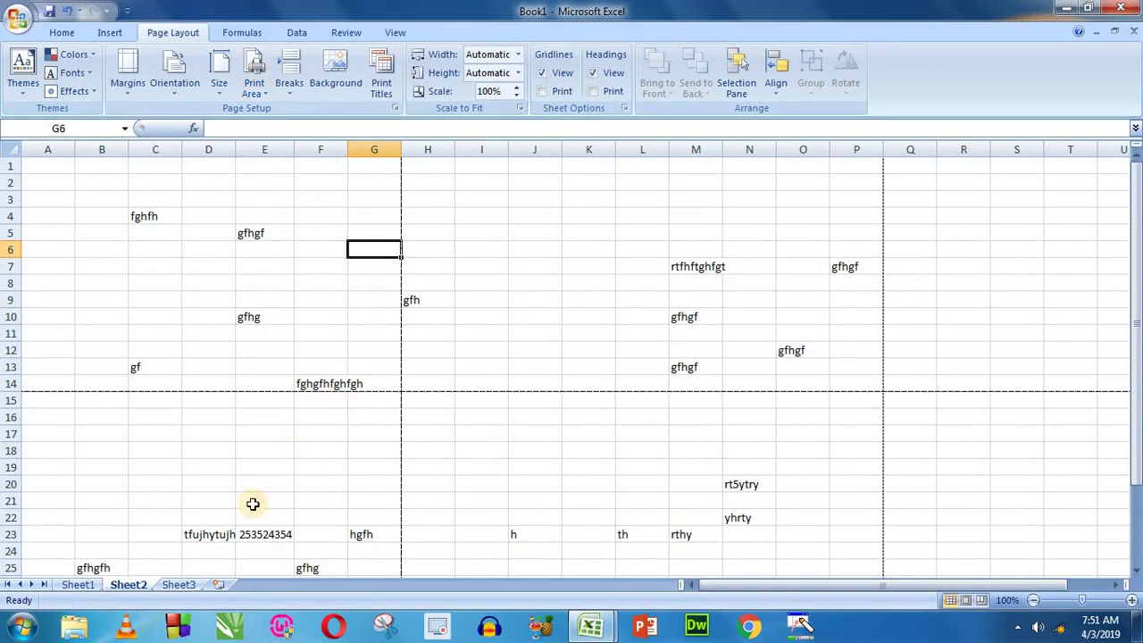
- Enter cfvbfccfcbcb in cell R5
{"action": "left_click", "coordinate": [259, 525]}
{"action": "left_click", "coordinate": [309, 272]}
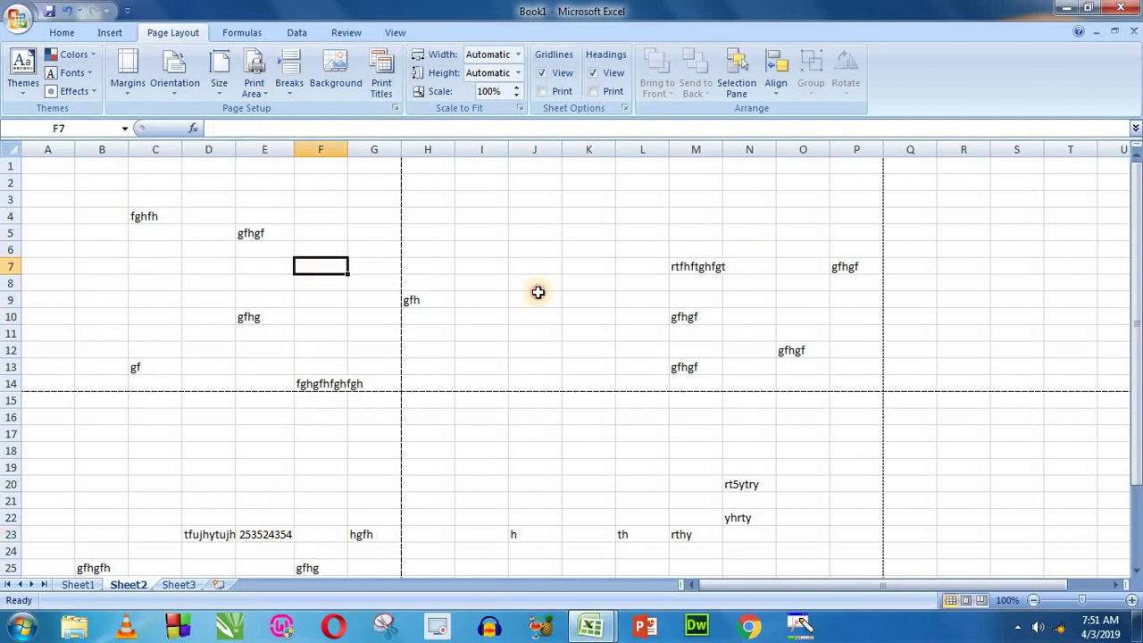
{"action": "left_click", "coordinate": [633, 295]}
{"action": "left_click", "coordinate": [311, 463]}
{"action": "left_click", "coordinate": [981, 225]}
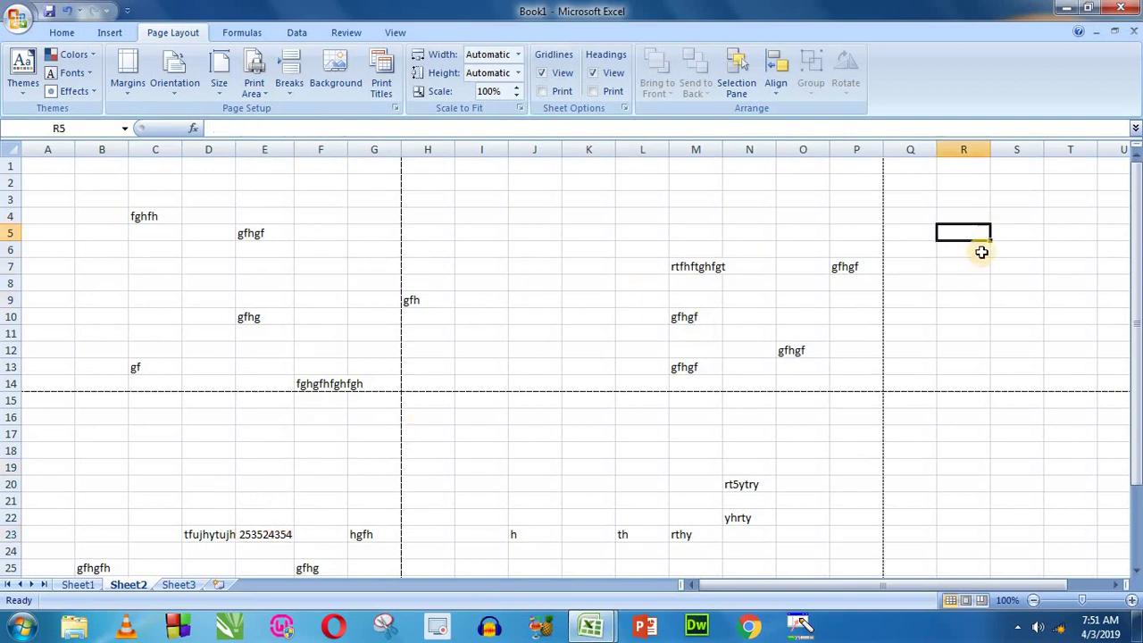
{"action": "type", "text": "cfvbfccfcbcb"}
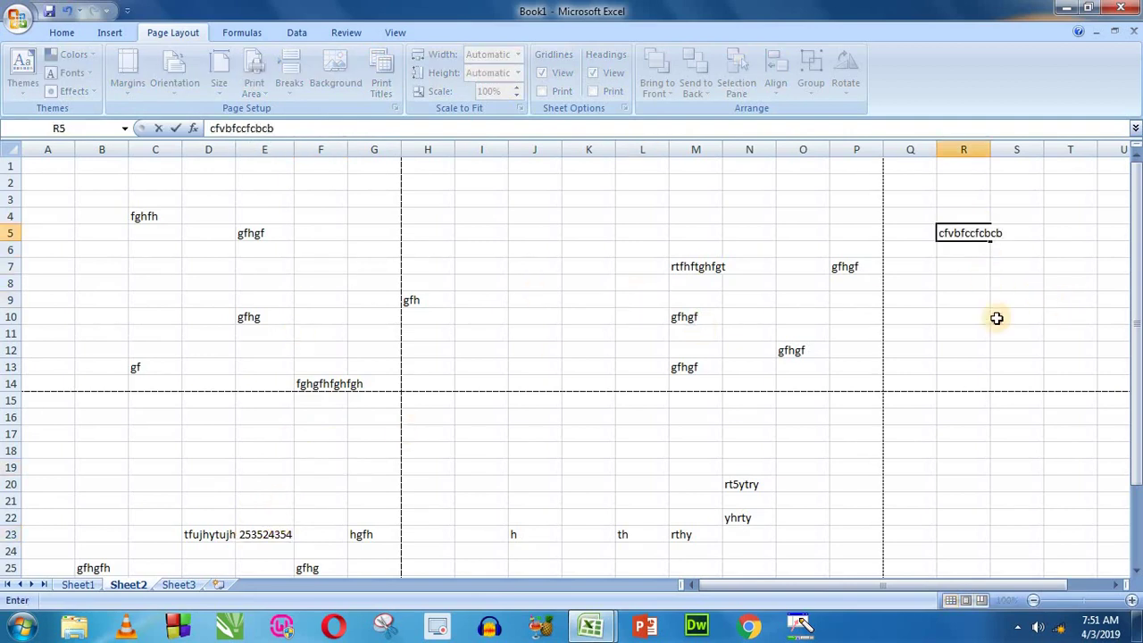
{"action": "left_click", "coordinate": [997, 319]}
- Select cells F8, K7, R8, F19, I11, J8 and J7
{"action": "left_click", "coordinate": [344, 284]}
{"action": "left_click", "coordinate": [608, 270]}
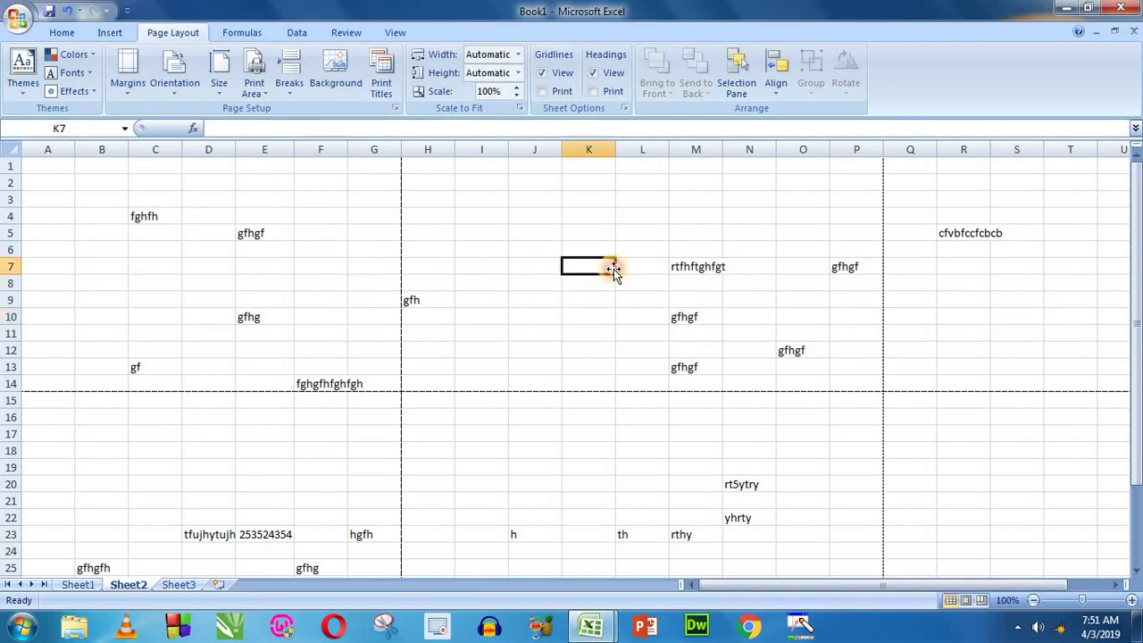
{"action": "left_click", "coordinate": [951, 284]}
{"action": "left_click", "coordinate": [335, 467]}
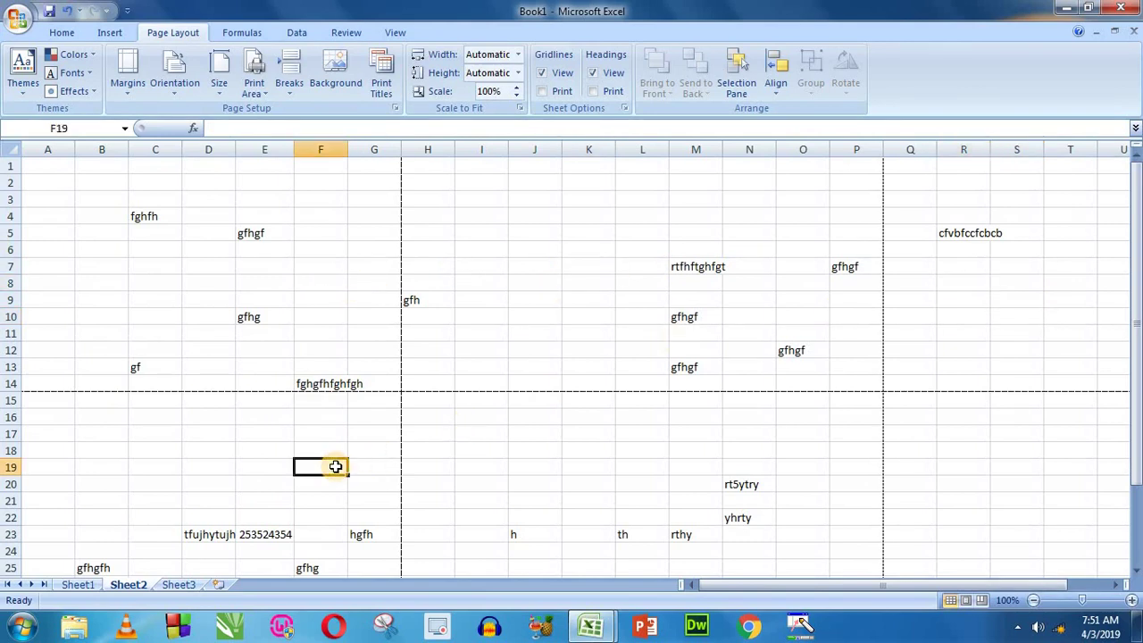
{"action": "left_click", "coordinate": [471, 329]}
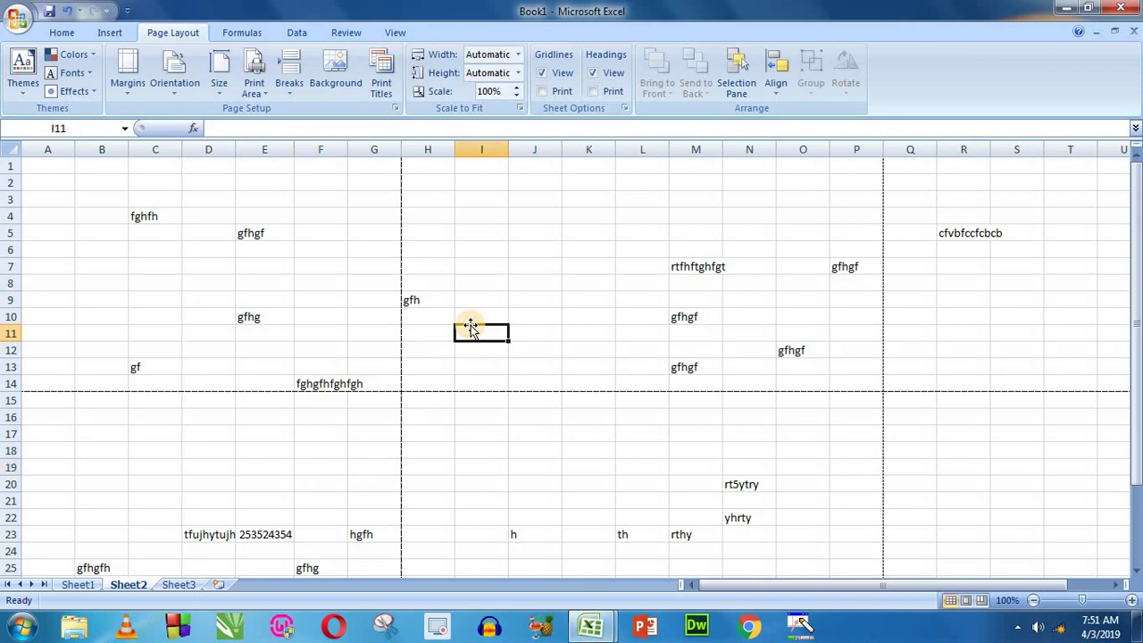
{"action": "left_click", "coordinate": [512, 282]}
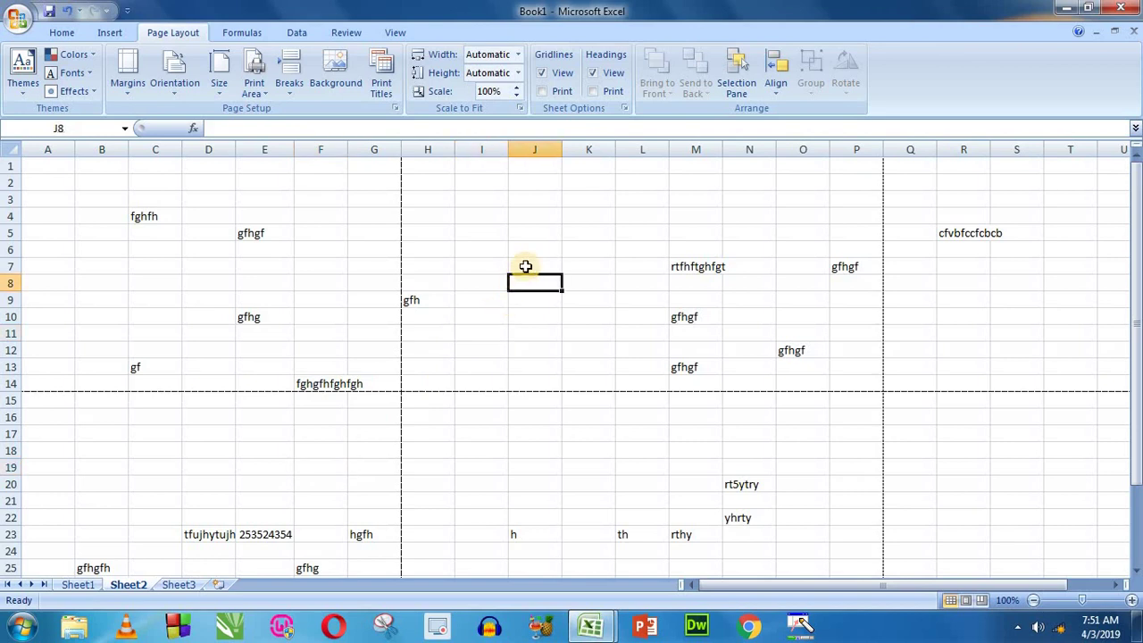
{"action": "left_click", "coordinate": [526, 267]}
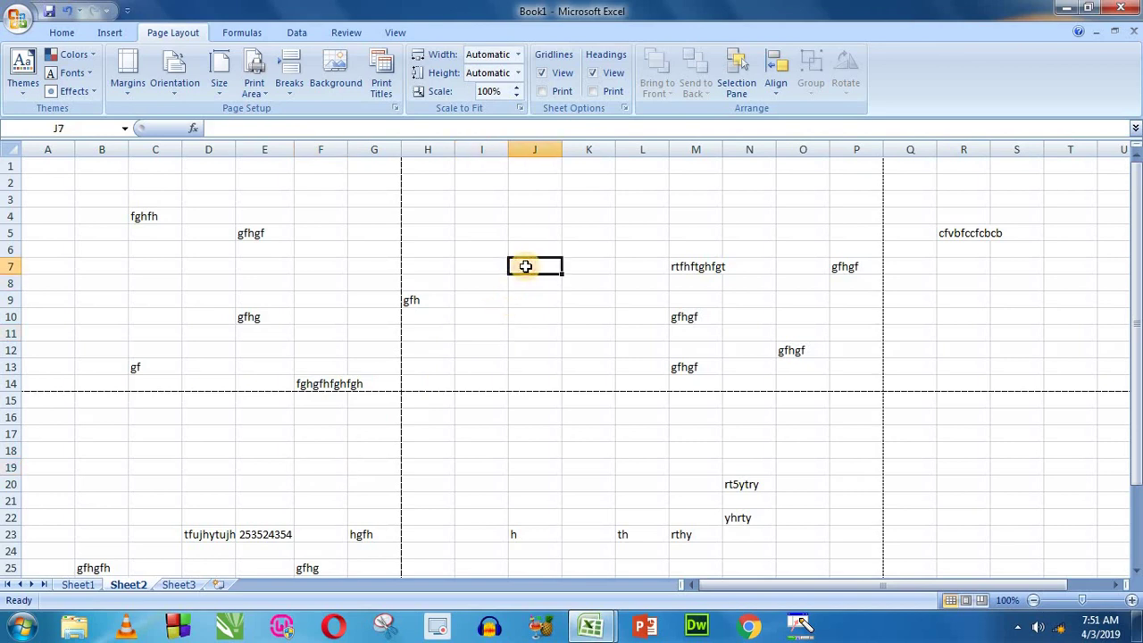
- Reset all page breaks on Sheet2 back to the automatic ones
{"action": "left_click", "coordinate": [284, 93]}
{"action": "left_click", "coordinate": [371, 248]}
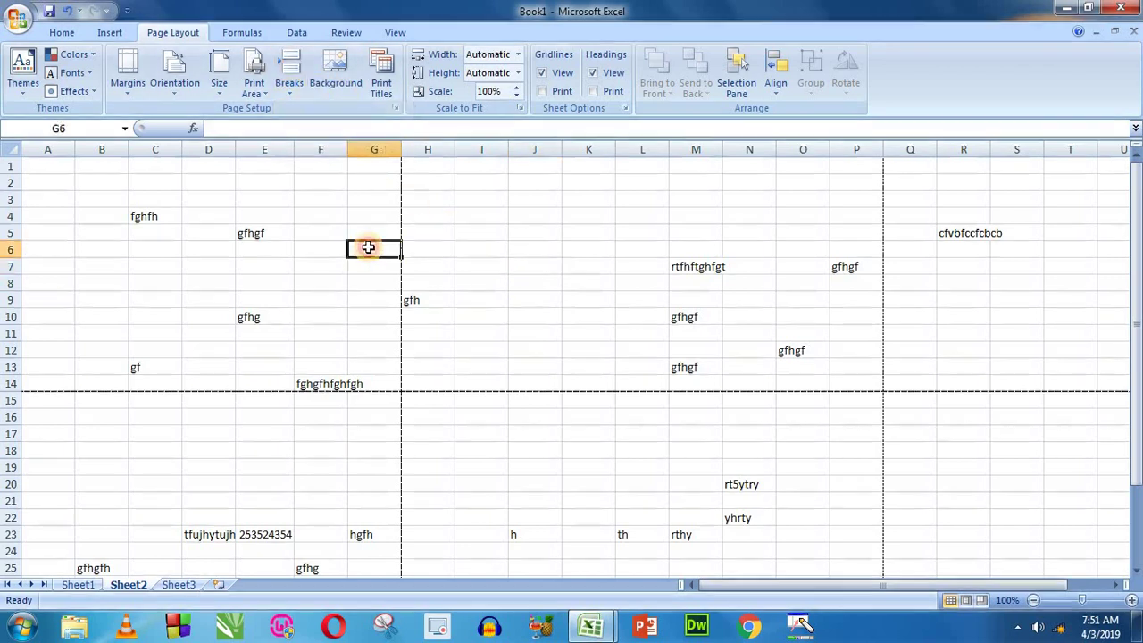
{"action": "left_click", "coordinate": [418, 401]}
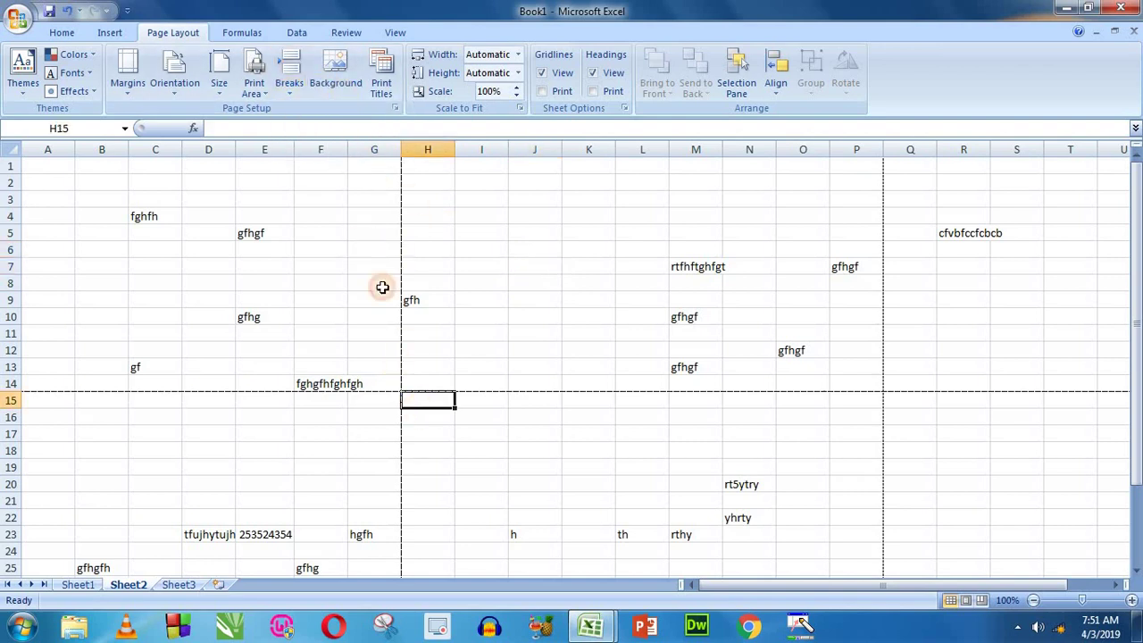
{"action": "left_click", "coordinate": [288, 81]}
{"action": "left_click", "coordinate": [315, 152]}
- Apply the Chrysanthemum sample picture as the sheet background
{"action": "left_click", "coordinate": [330, 264]}
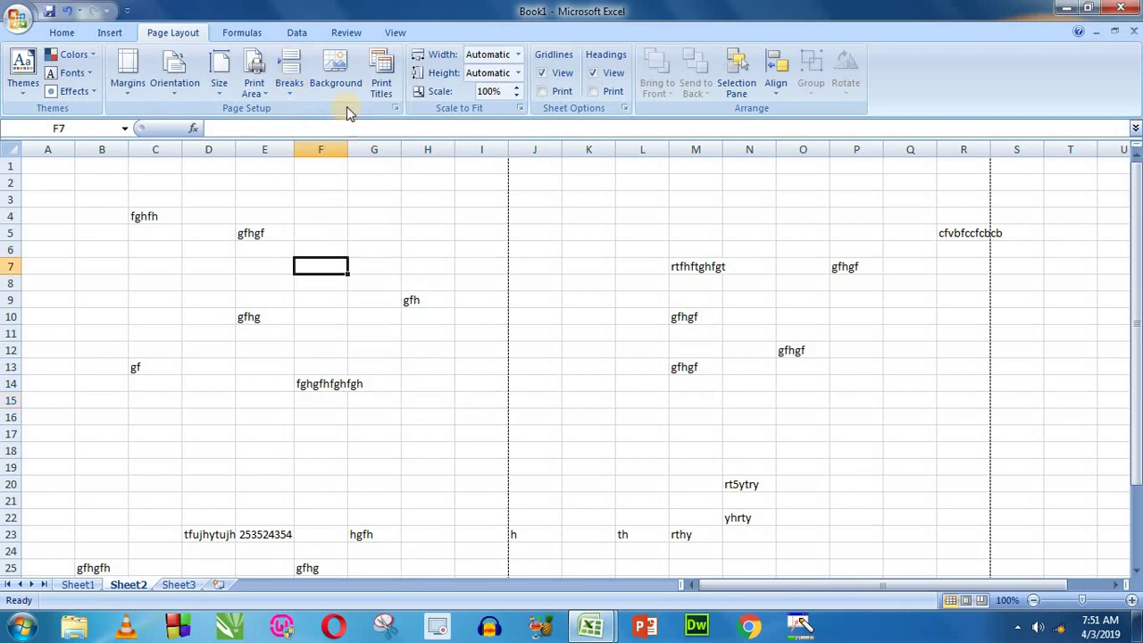
{"action": "left_click", "coordinate": [340, 186]}
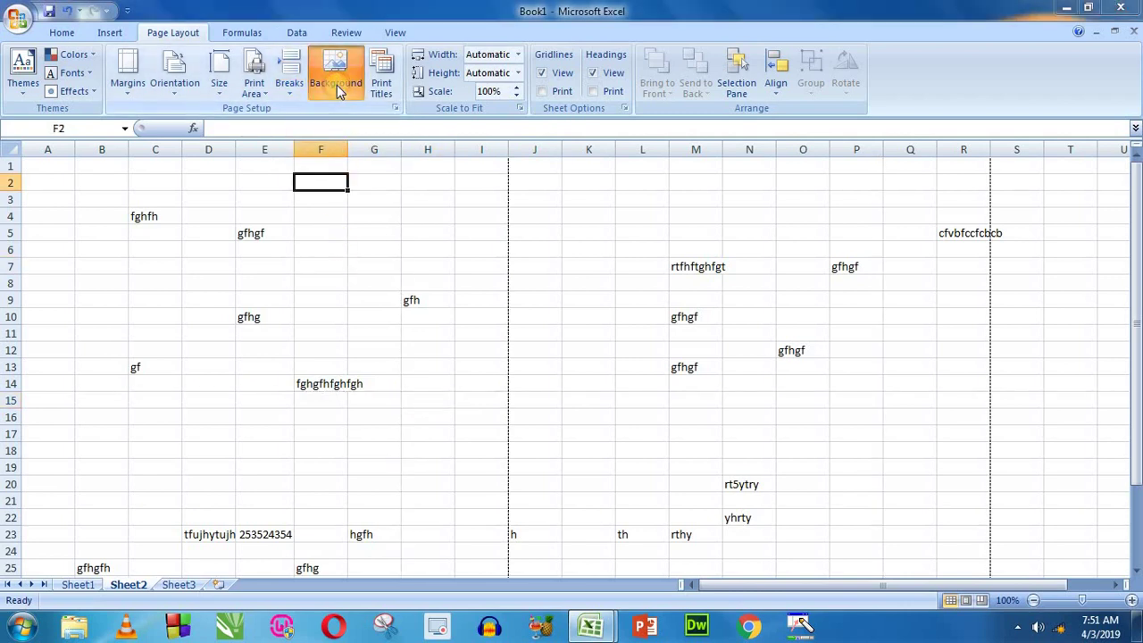
{"action": "left_click", "coordinate": [337, 85]}
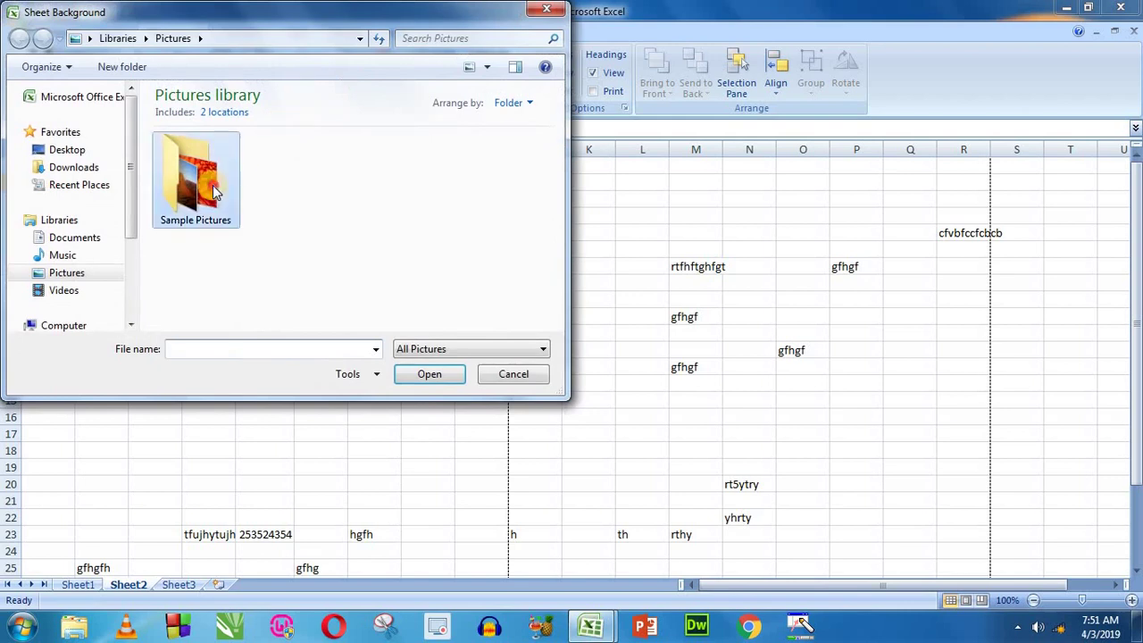
{"action": "double_click", "coordinate": [212, 170]}
{"action": "double_click", "coordinate": [218, 161]}
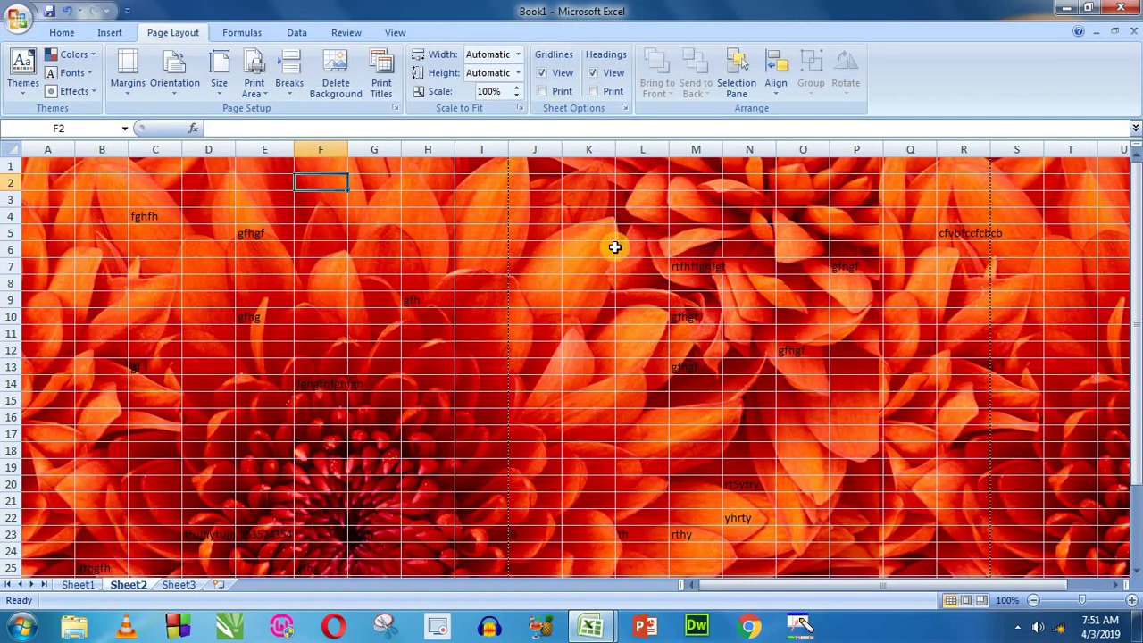
- Enter fcbcgfb in D3, cb in D9 and bcvb in F6
{"action": "left_click_drag", "start_coordinate": [201, 199], "coordinate": [427, 384]}
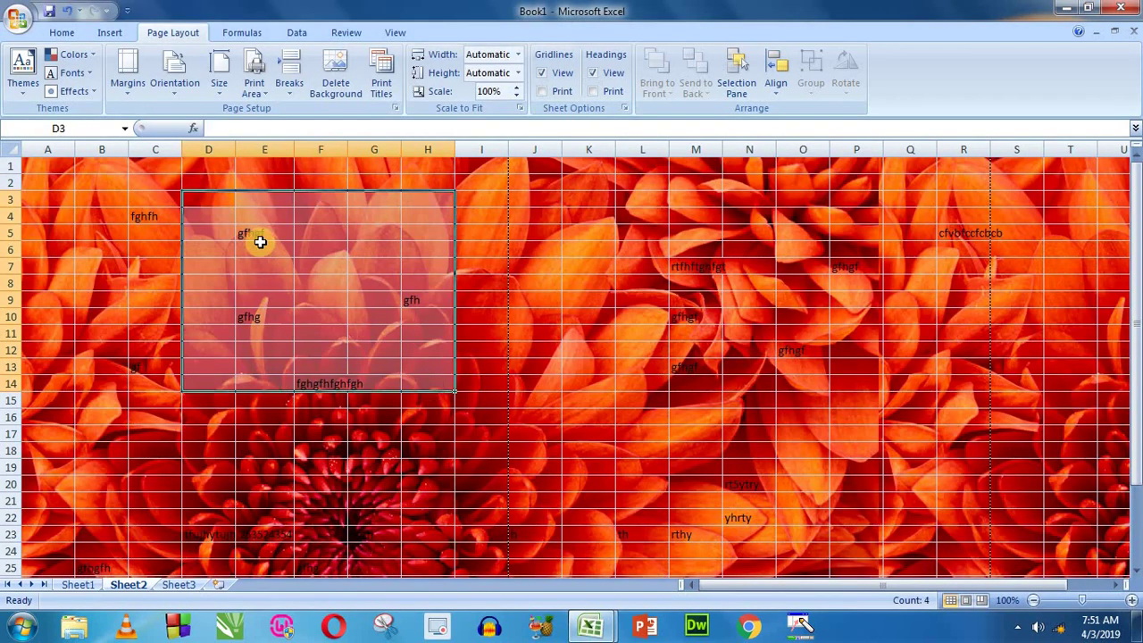
{"action": "type", "text": "fcbcgfb"}
{"action": "left_click", "coordinate": [214, 297]}
{"action": "type", "text": "cb"}
{"action": "left_click", "coordinate": [309, 250]}
{"action": "type", "text": "bcvb"}
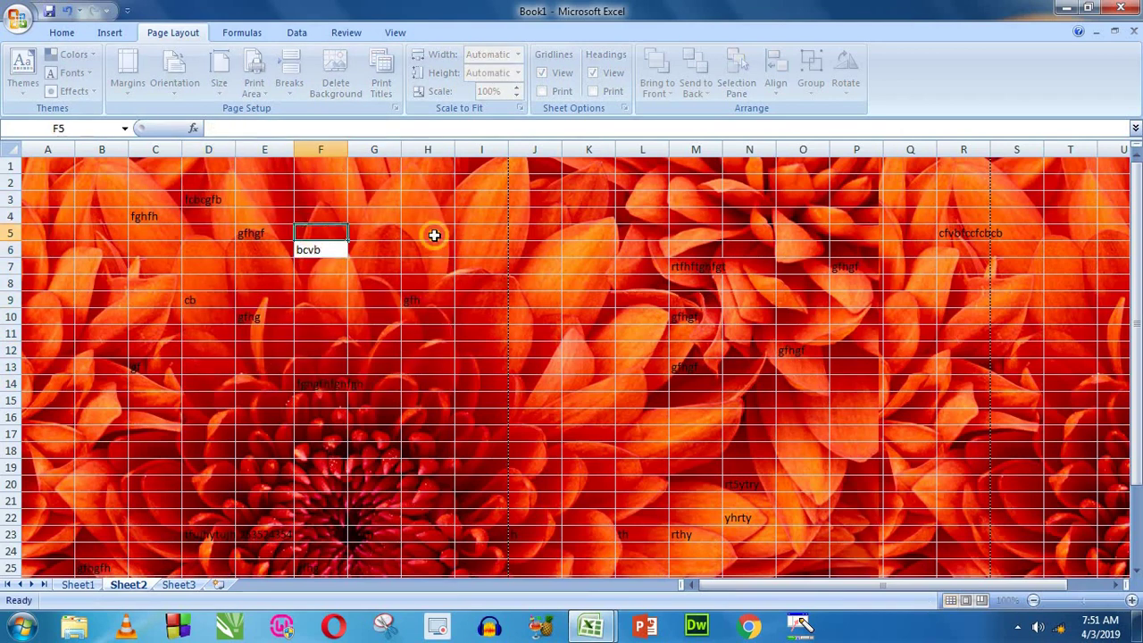
{"action": "left_click", "coordinate": [523, 234]}
- Delete the Chrysanthemum background from the sheet
{"action": "left_click", "coordinate": [525, 310]}
{"action": "left_click_drag", "start_coordinate": [327, 260], "coordinate": [656, 386]}
{"action": "left_click_drag", "start_coordinate": [804, 348], "coordinate": [858, 366]}
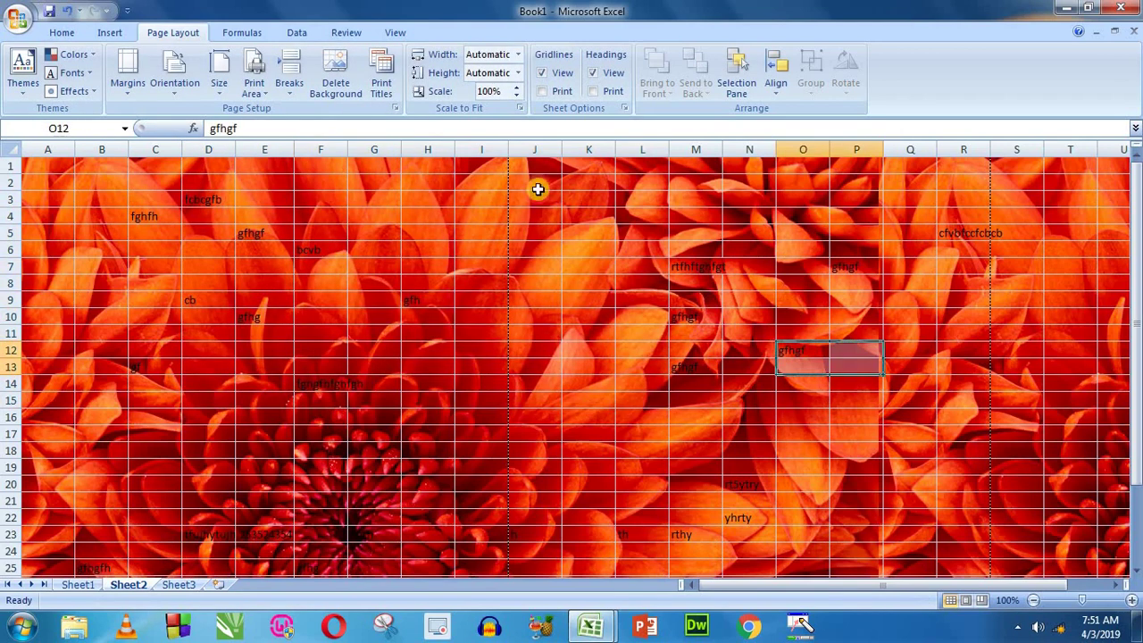
{"action": "left_click", "coordinate": [338, 79]}
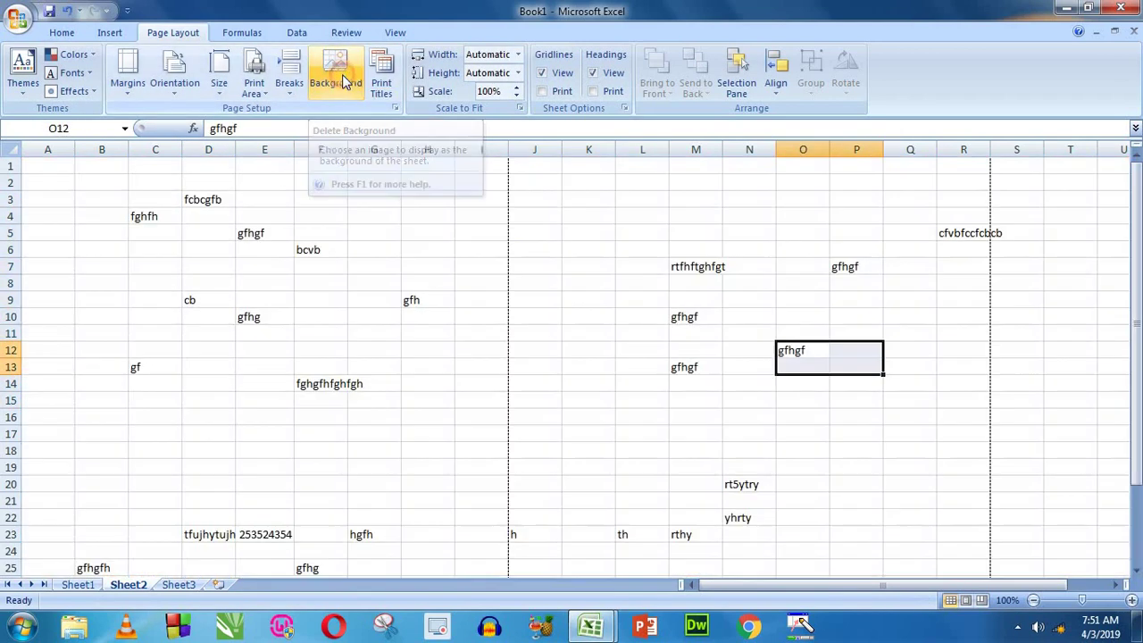
- Apply the Penguins sample picture as the sheet background
{"action": "left_click", "coordinate": [346, 87]}
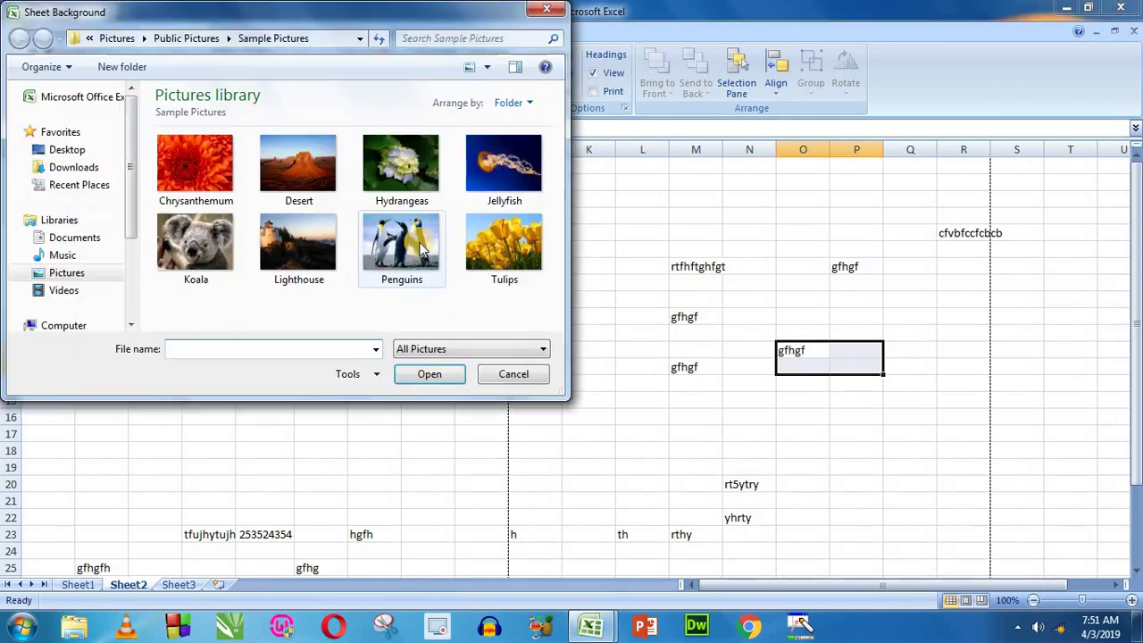
{"action": "left_click", "coordinate": [378, 278]}
{"action": "double_click", "coordinate": [378, 278]}
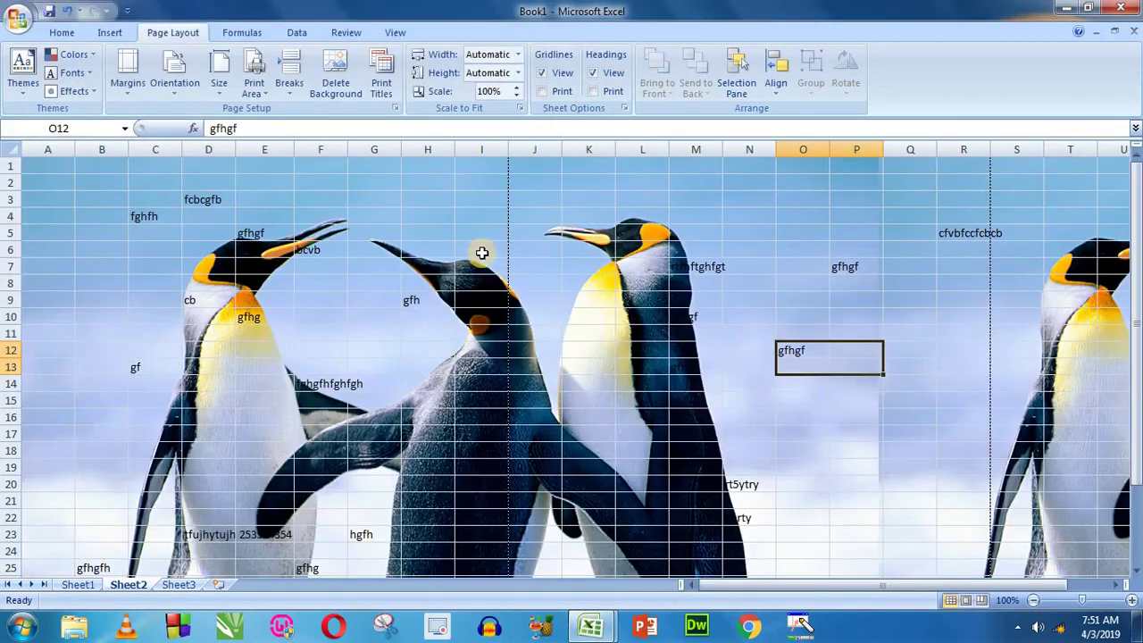
{"action": "left_click_drag", "start_coordinate": [150, 204], "coordinate": [582, 416]}
- Delete the Penguins background, leaving the sheet without a picture
{"action": "left_click", "coordinate": [386, 234]}
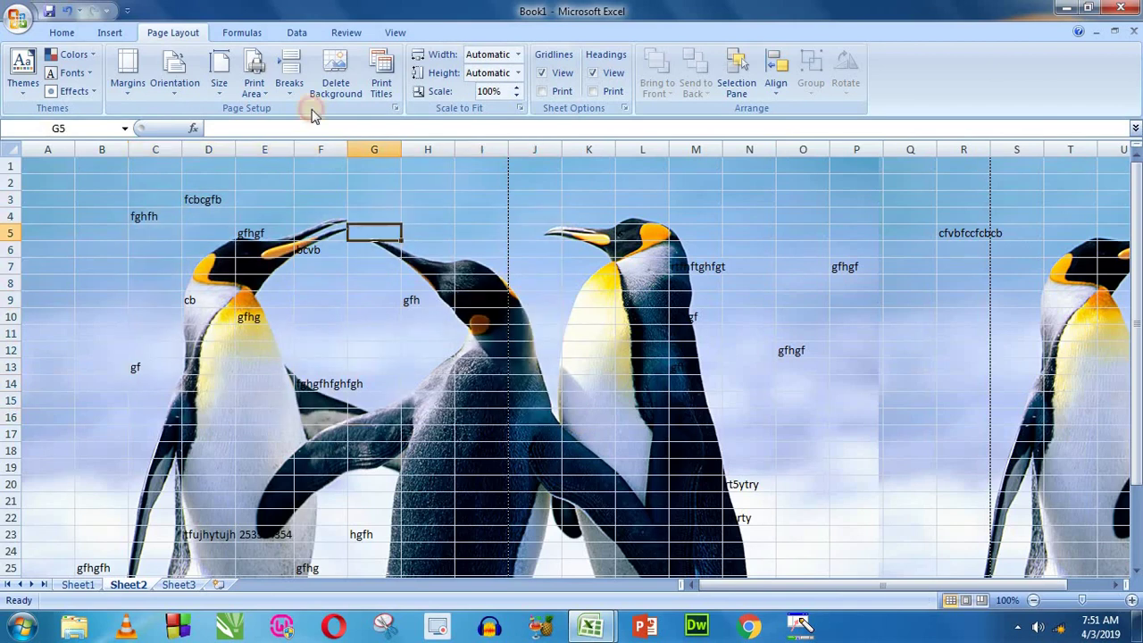
{"action": "left_click", "coordinate": [335, 87]}
{"action": "left_click", "coordinate": [341, 201]}
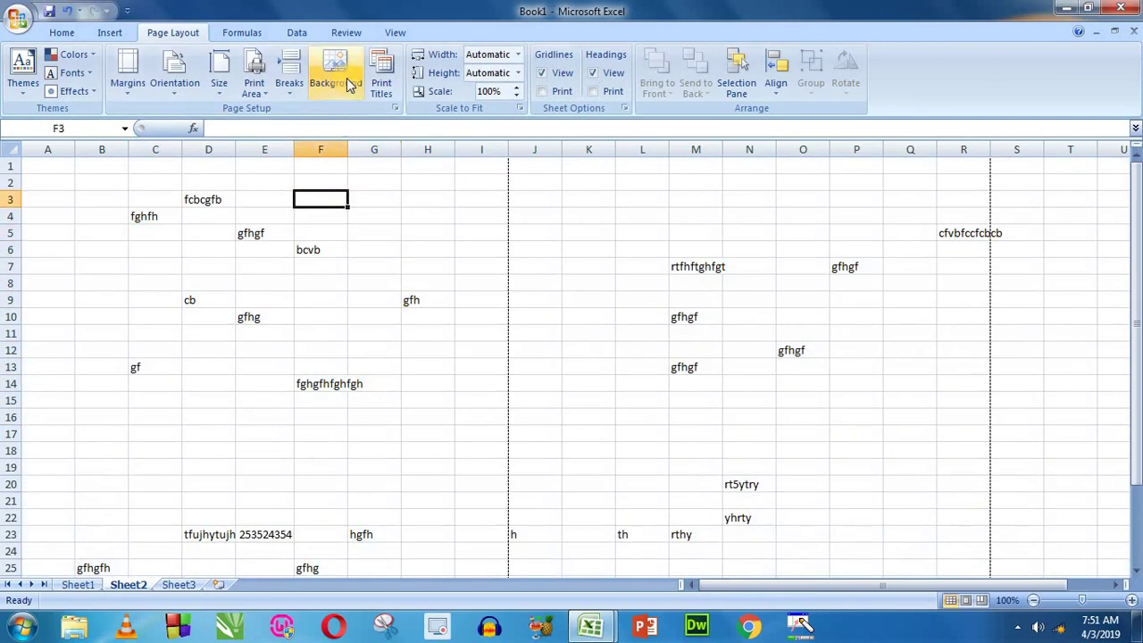
- Open Page Setup from Print Titles and review its Page and Margins tabs
{"action": "left_click", "coordinate": [383, 87]}
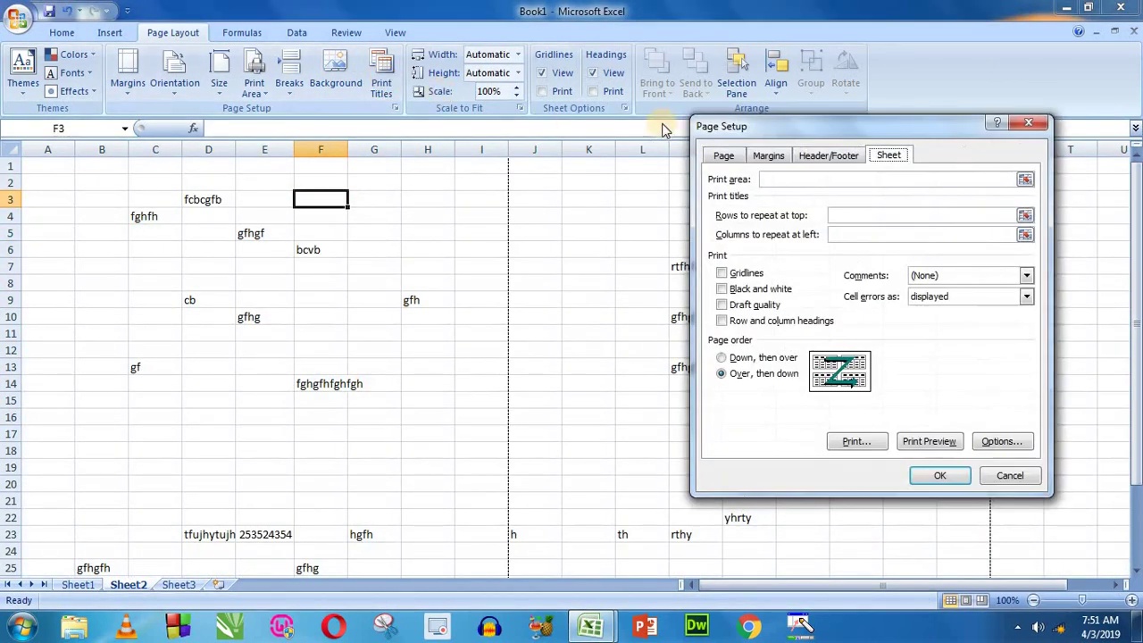
{"action": "mouse_move", "coordinate": [778, 128]}
{"action": "left_mouse_down"}
{"action": "mouse_move", "coordinate": [650, 190]}
{"action": "mouse_move", "coordinate": [576, 181]}
{"action": "left_mouse_up"}
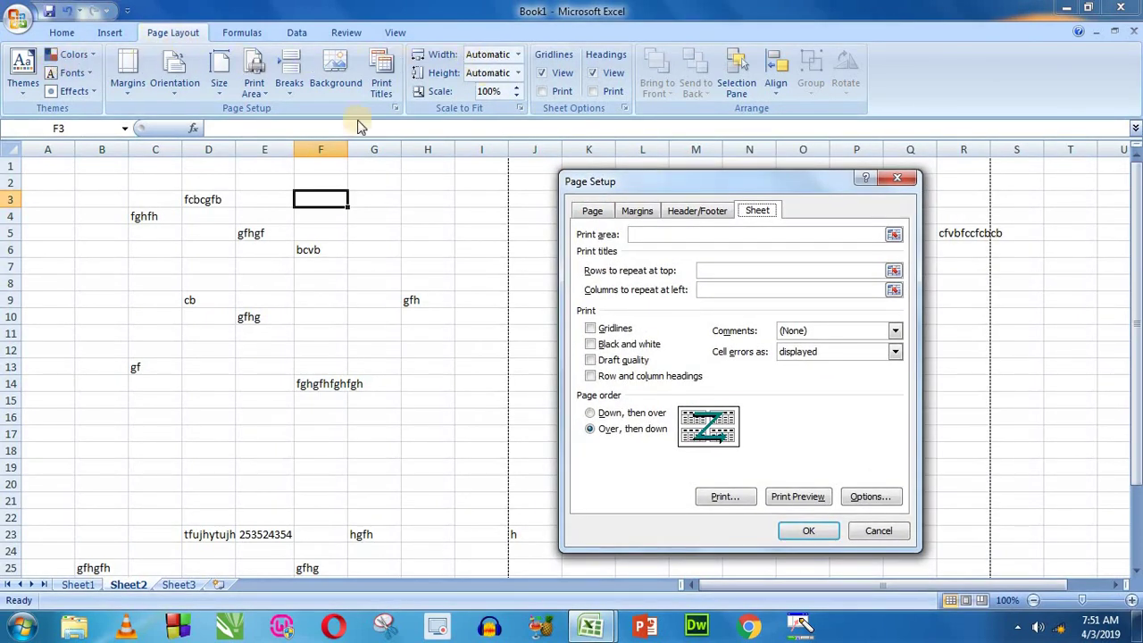
{"action": "left_click_drag", "start_coordinate": [582, 168], "coordinate": [542, 173]}
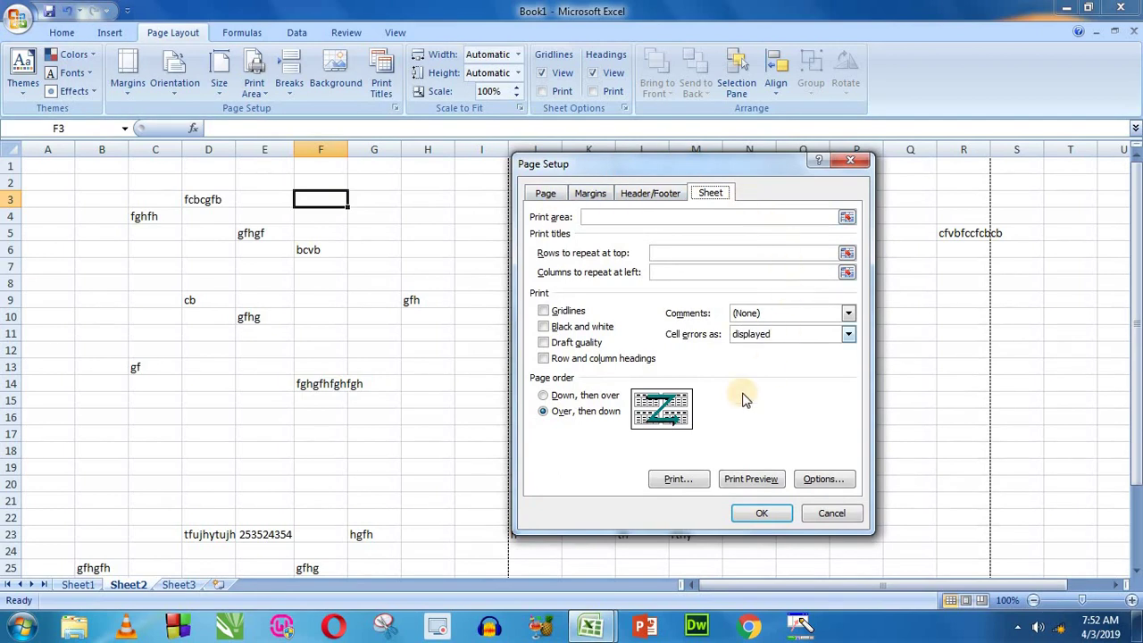
{"action": "left_click", "coordinate": [546, 195]}
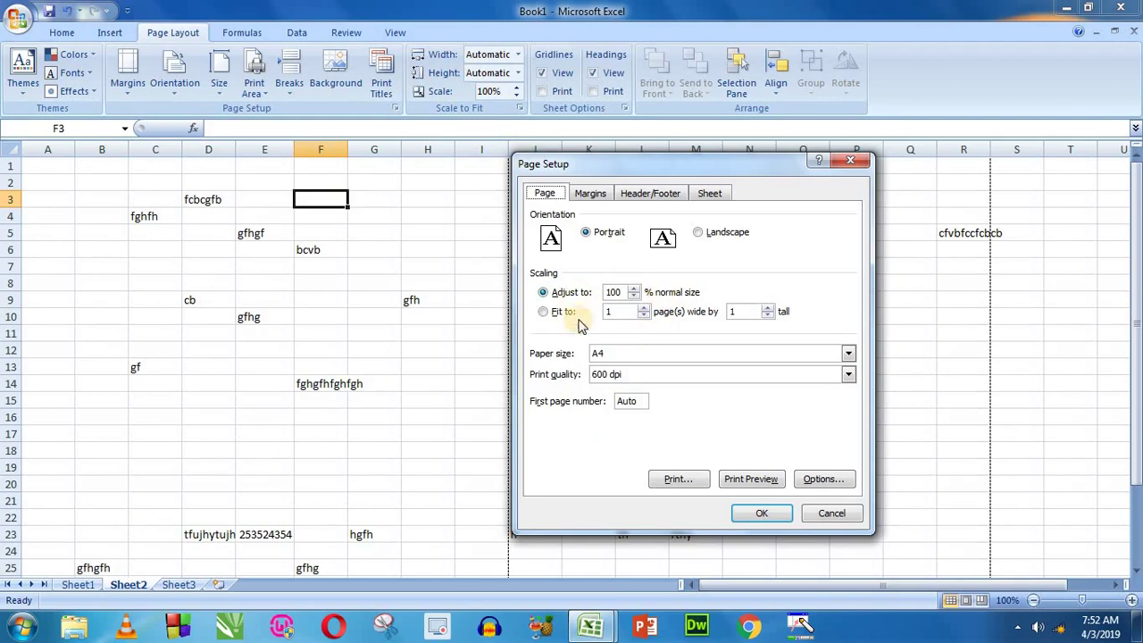
{"action": "left_click", "coordinate": [590, 193]}
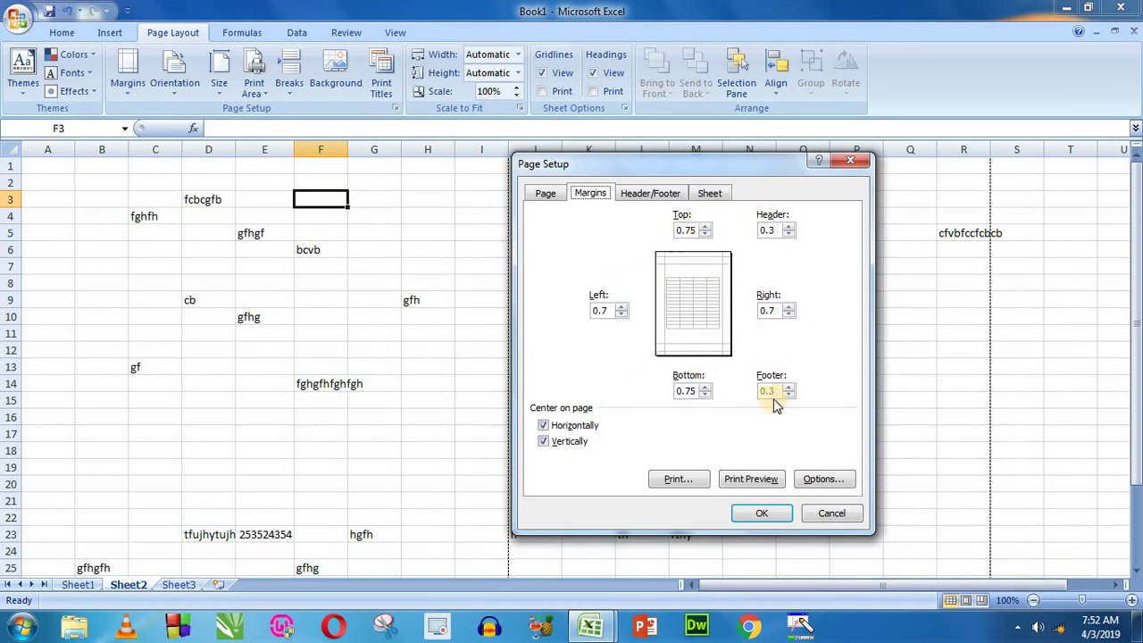
- Go through the Header/Footer tab to Page Setup's Sheet tab
{"action": "left_click", "coordinate": [668, 195]}
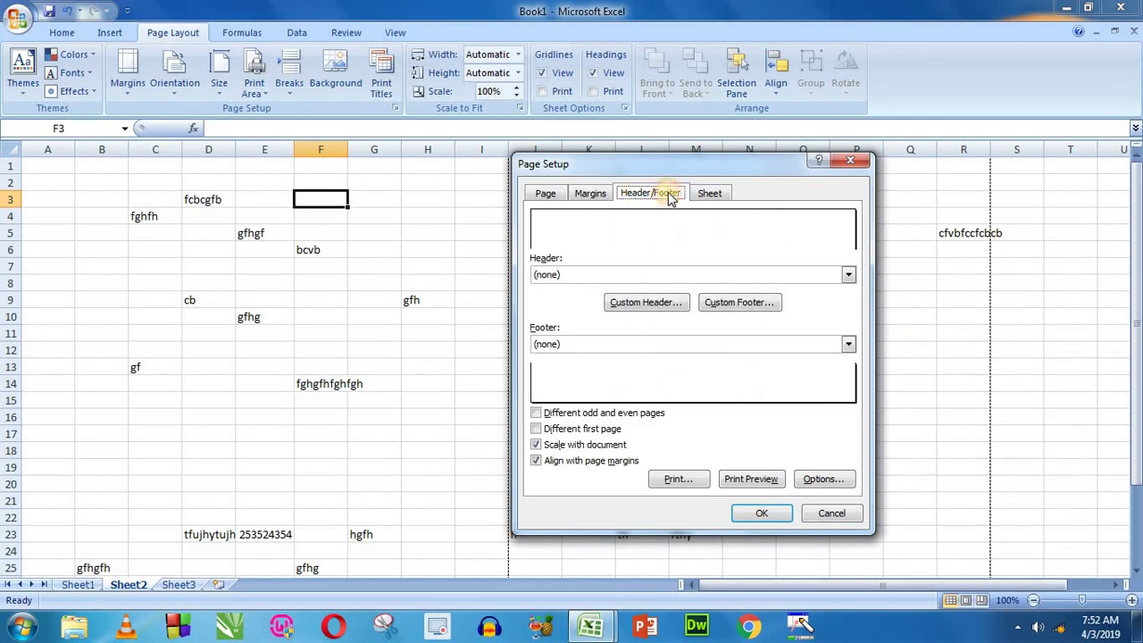
{"action": "left_click", "coordinate": [710, 195]}
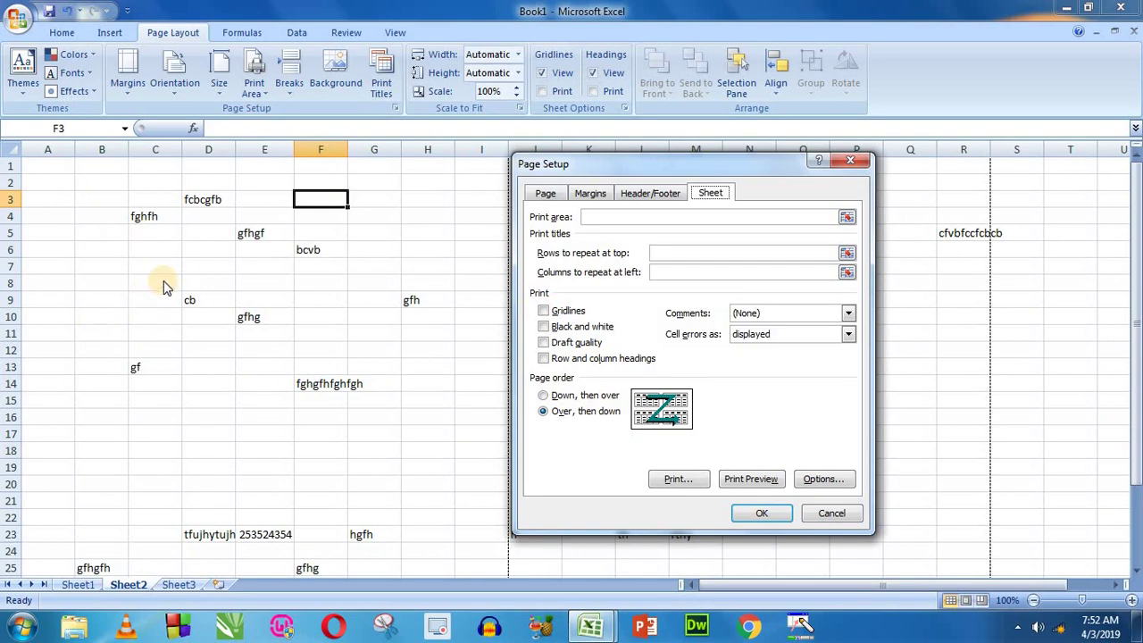
- Toggle Gridlines, Black and white and Draft quality, then confirm with gridlines and headings unchecked
{"action": "left_click", "coordinate": [544, 312]}
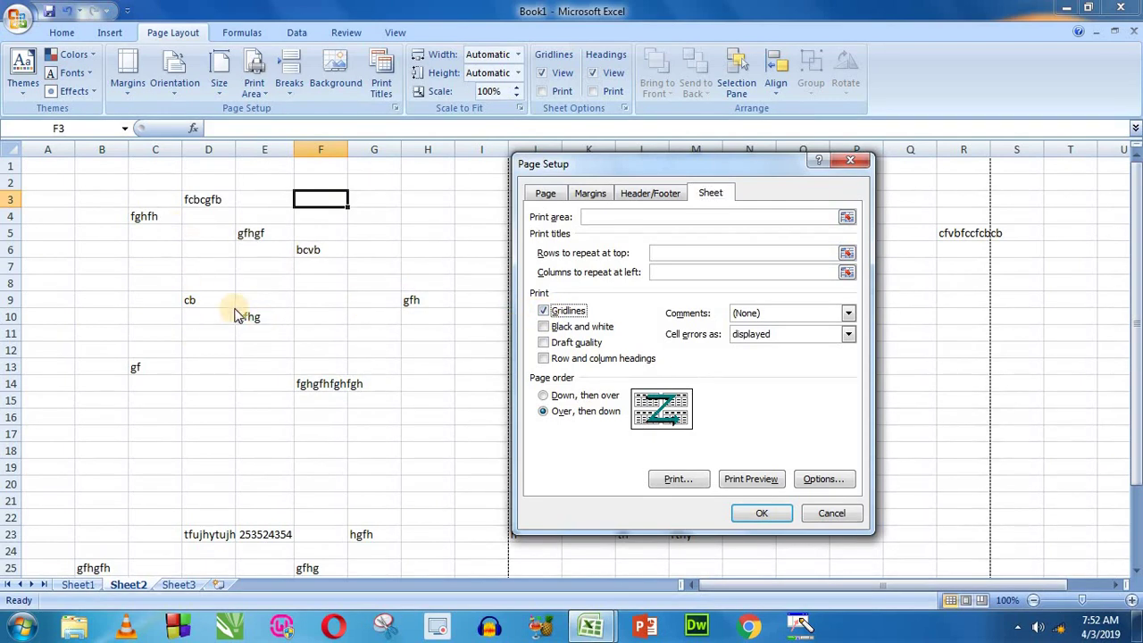
{"action": "left_click", "coordinate": [570, 330]}
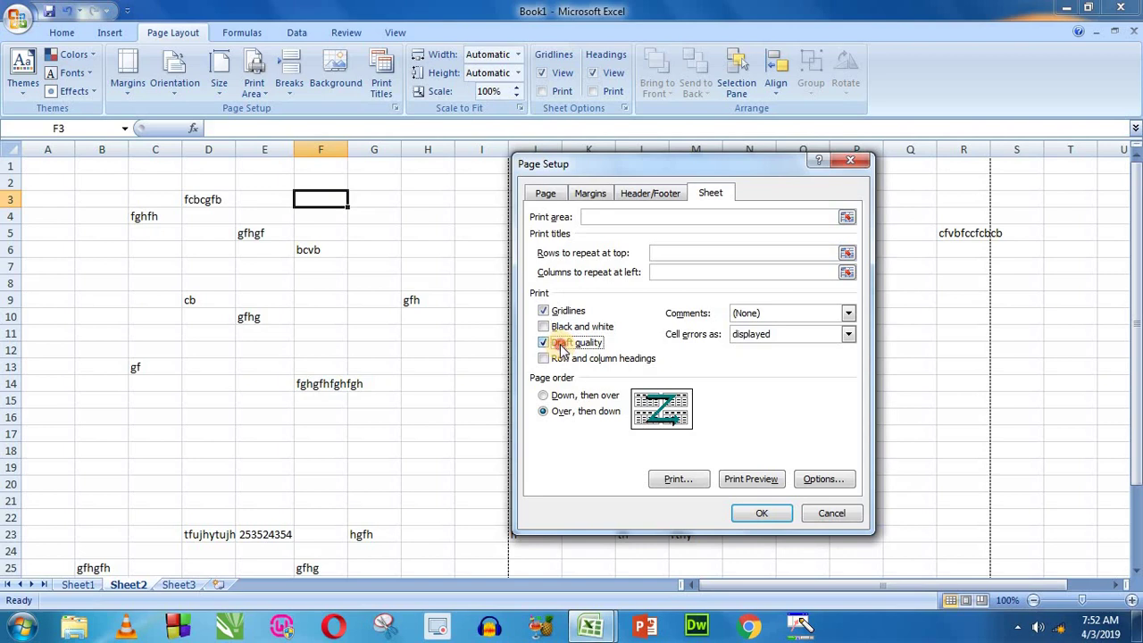
{"action": "left_click", "coordinate": [561, 346]}
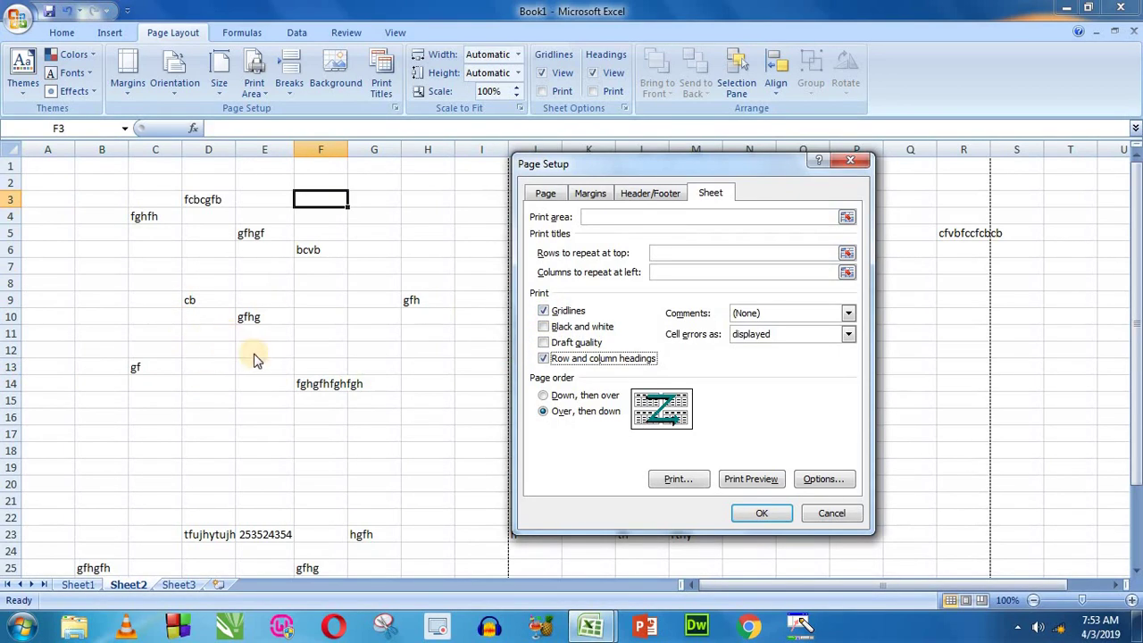
{"action": "left_click", "coordinate": [544, 313]}
{"action": "left_click", "coordinate": [543, 311]}
{"action": "left_click", "coordinate": [544, 358]}
{"action": "left_click", "coordinate": [762, 515]}
{"action": "left_click", "coordinate": [213, 231]}
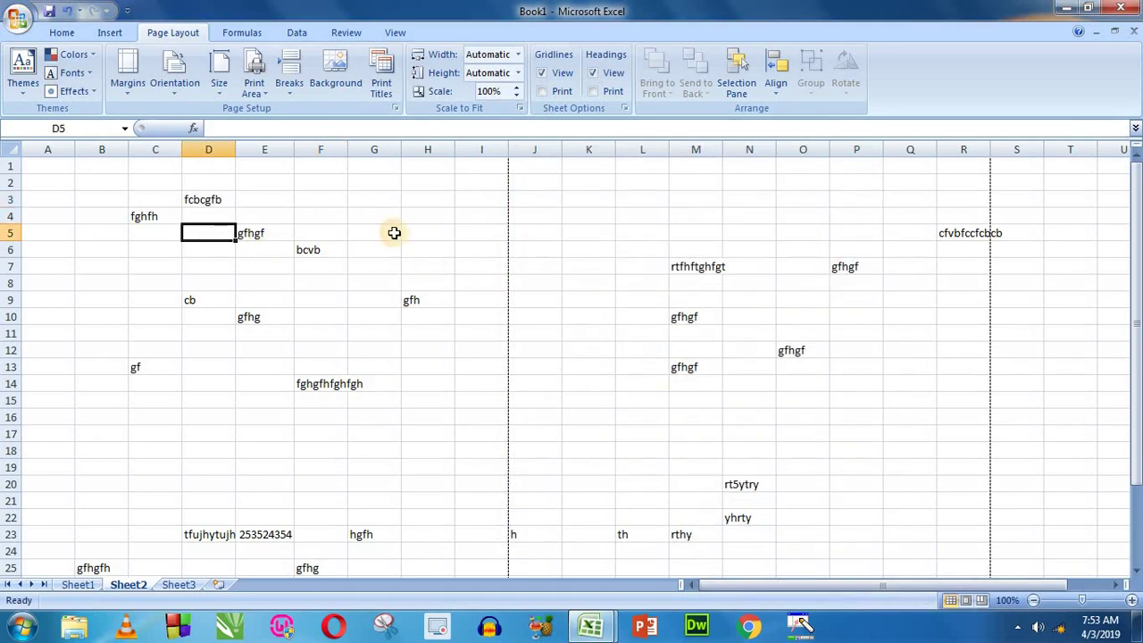
{"action": "left_click", "coordinate": [394, 232]}
{"action": "left_click", "coordinate": [382, 82]}
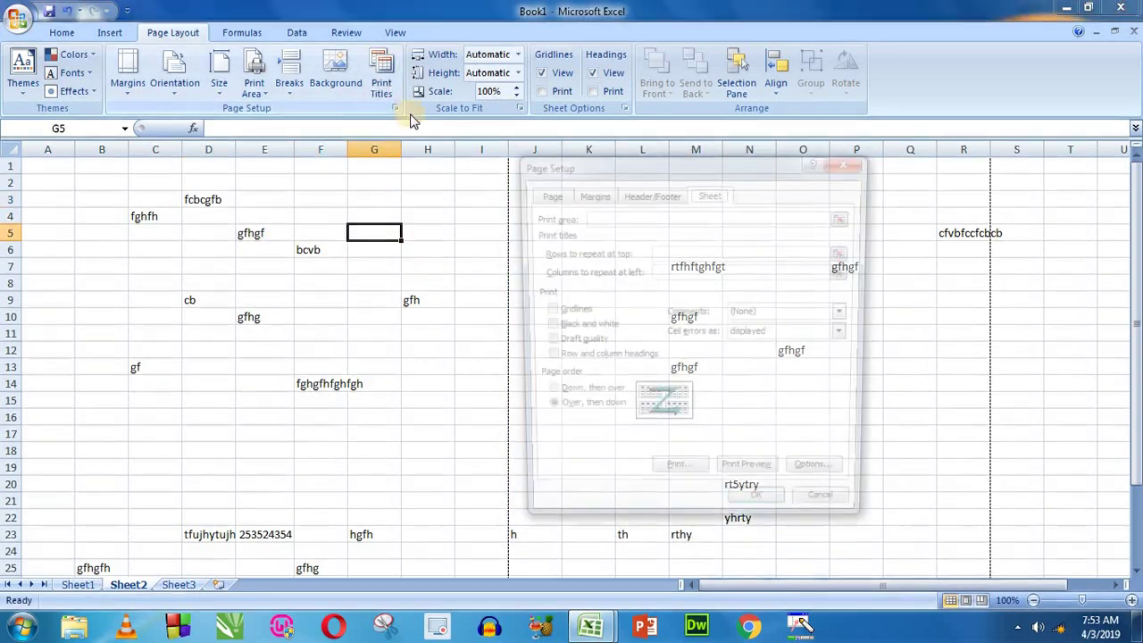
{"action": "left_click", "coordinate": [658, 194]}
{"action": "left_click", "coordinate": [711, 193]}
{"action": "left_click", "coordinate": [850, 160]}
{"action": "left_click", "coordinate": [413, 262]}
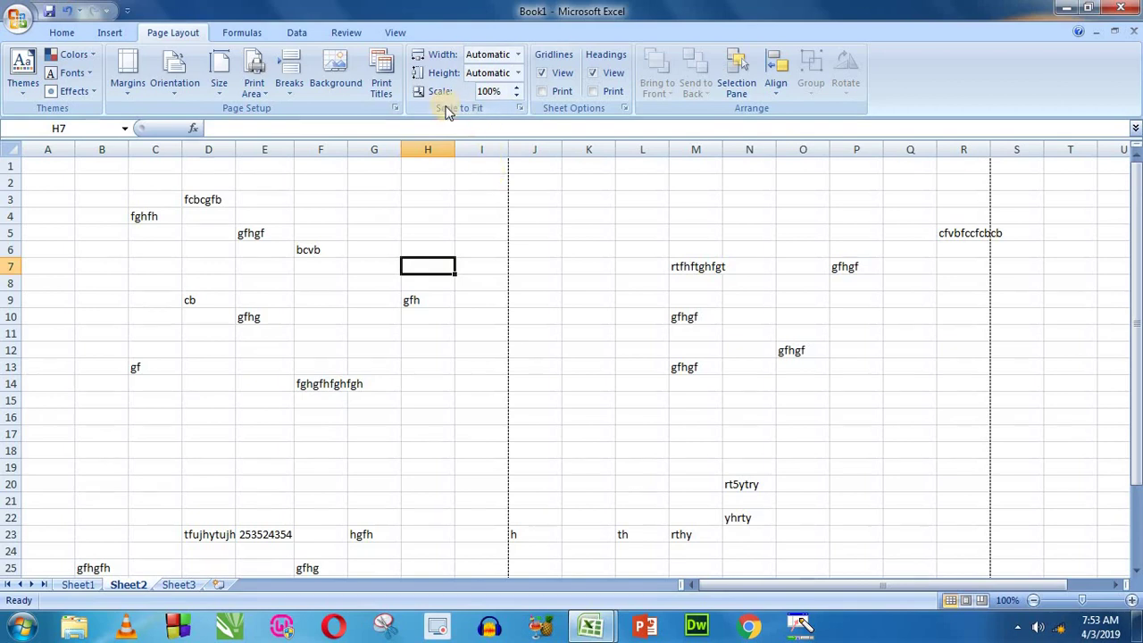
{"action": "left_click", "coordinate": [423, 217]}
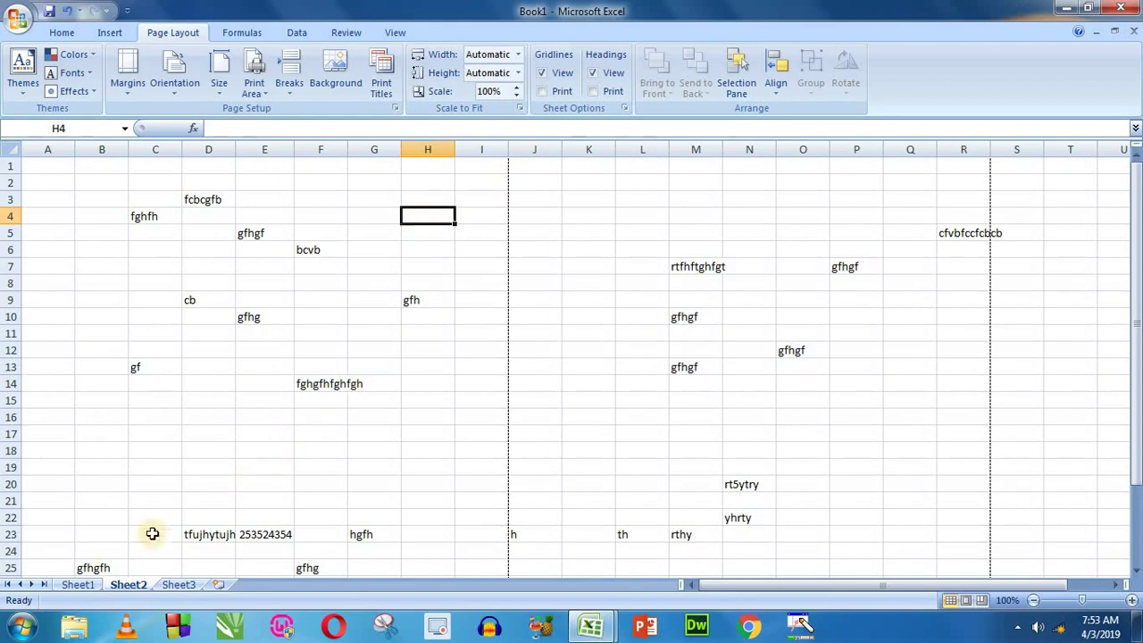
- Switch to Sheet1 and select a block of the student table from A1
{"action": "left_click", "coordinate": [87, 589]}
{"action": "left_click", "coordinate": [369, 251]}
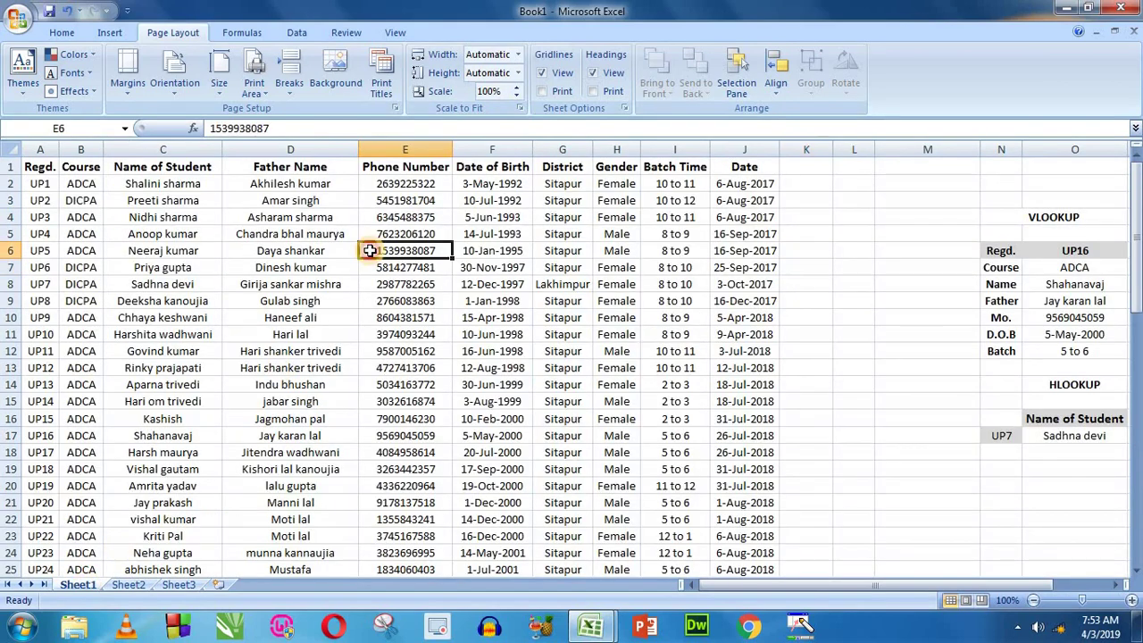
{"action": "left_click_drag", "start_coordinate": [40, 170], "coordinate": [722, 418]}
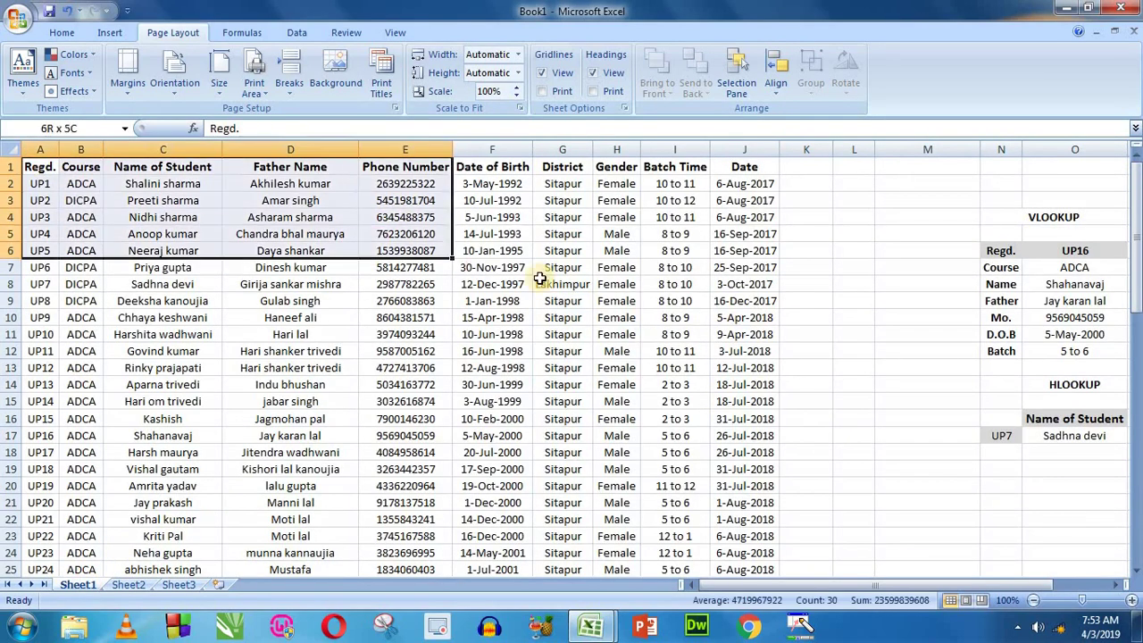
{"action": "left_click", "coordinate": [472, 351]}
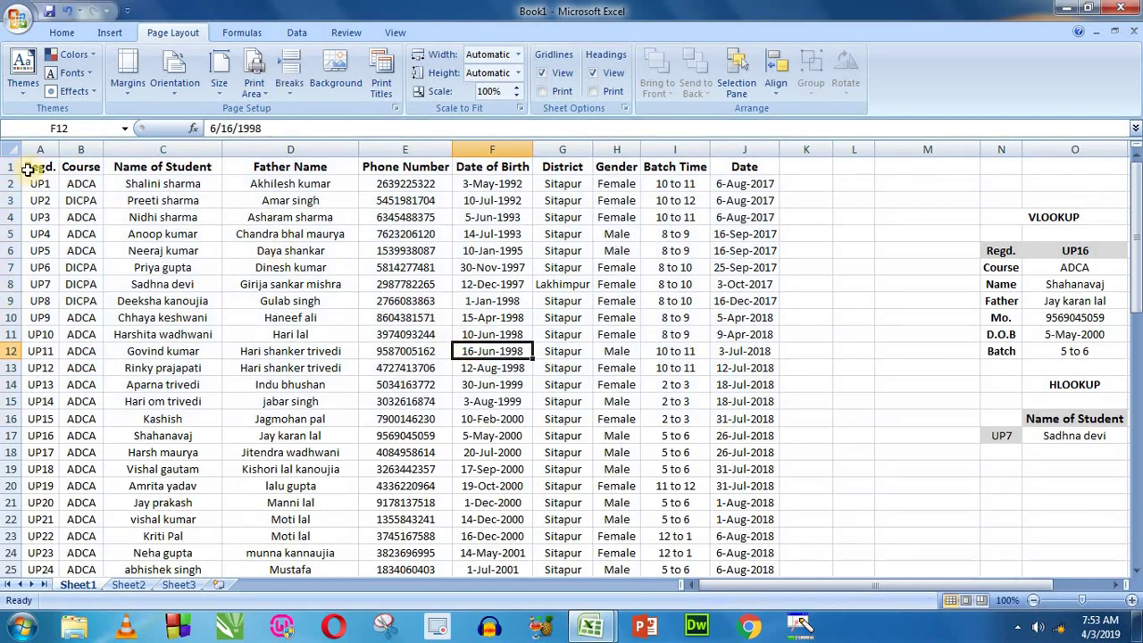
{"action": "mouse_move", "coordinate": [36, 168]}
{"action": "left_mouse_down"}
{"action": "mouse_move", "coordinate": [668, 251]}
{"action": "mouse_move", "coordinate": [720, 533]}
{"action": "left_mouse_up"}
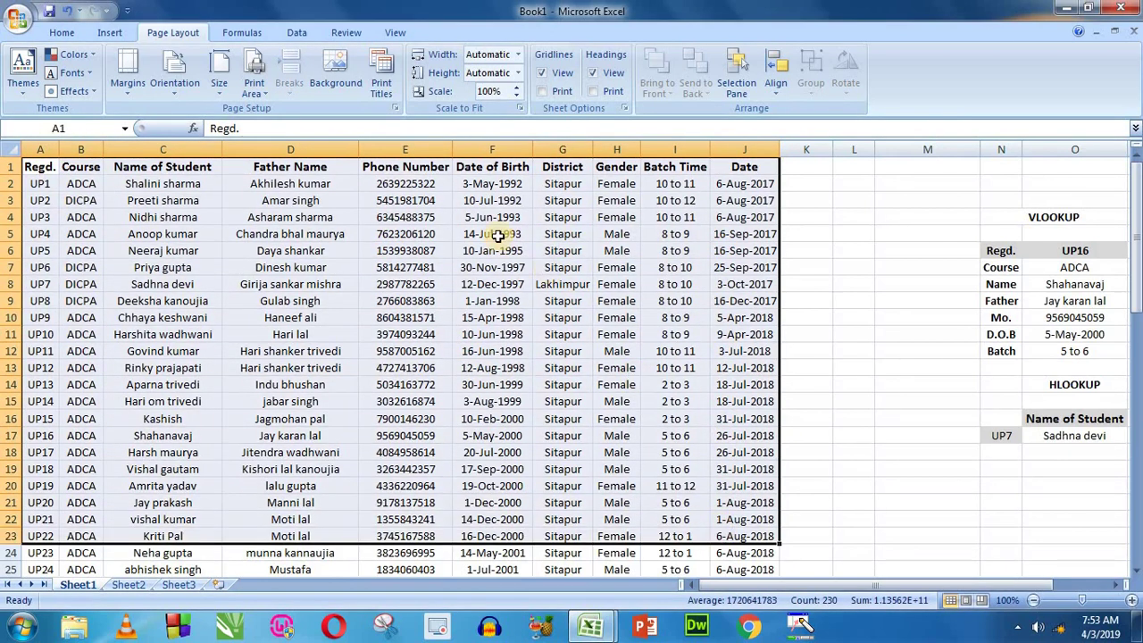
- Scroll through the student table and select its rows 1 to 6
{"action": "scroll", "coordinate": [447, 251], "scroll_direction": "down", "scroll_amount": 6}
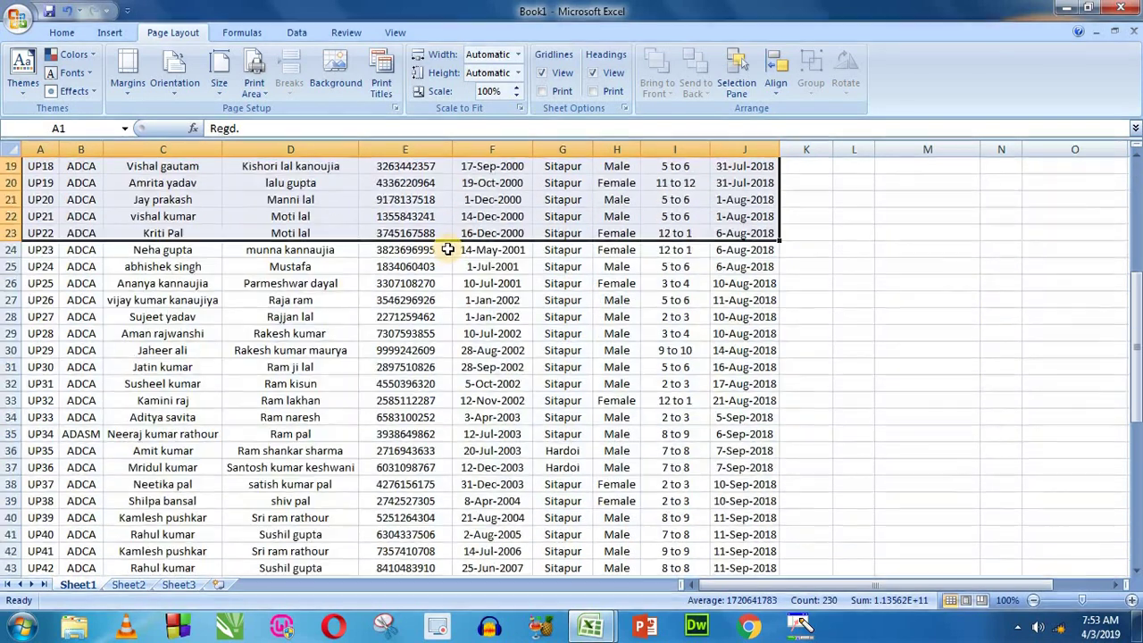
{"action": "scroll", "coordinate": [449, 249], "scroll_direction": "down", "scroll_amount": 2}
{"action": "scroll", "coordinate": [378, 276], "scroll_direction": "down", "scroll_amount": 4}
{"action": "scroll", "coordinate": [373, 306], "scroll_direction": "down", "scroll_amount": 3}
{"action": "scroll", "coordinate": [374, 306], "scroll_direction": "down", "scroll_amount": 3}
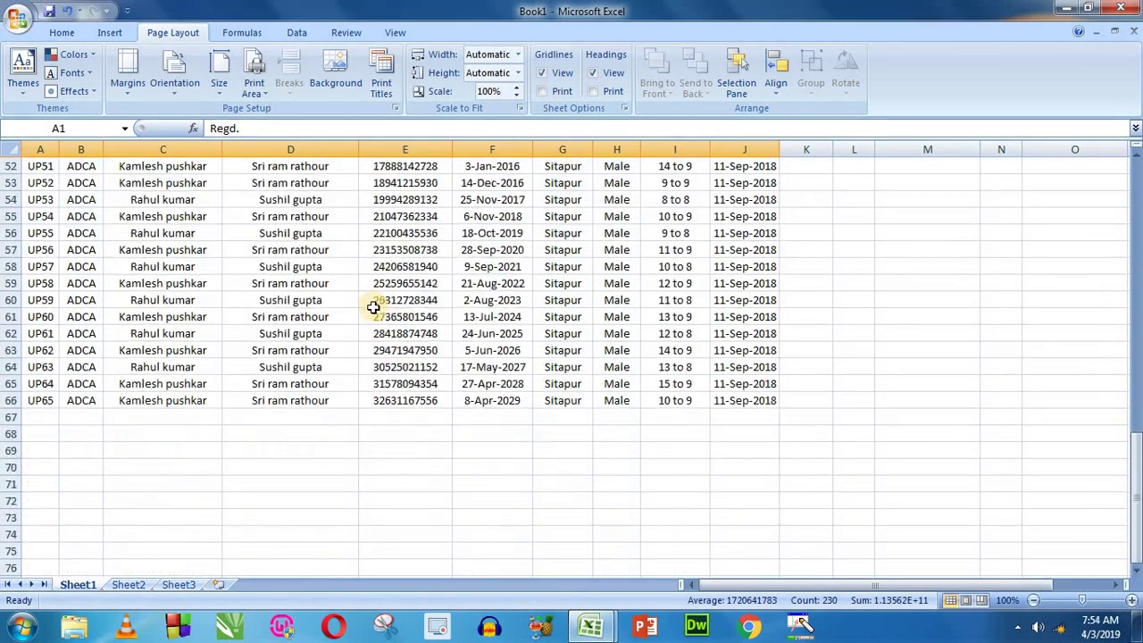
{"action": "scroll", "coordinate": [374, 306], "scroll_direction": "up", "scroll_amount": 12}
{"action": "scroll", "coordinate": [373, 306], "scroll_direction": "up", "scroll_amount": 7}
{"action": "left_click", "coordinate": [366, 280]}
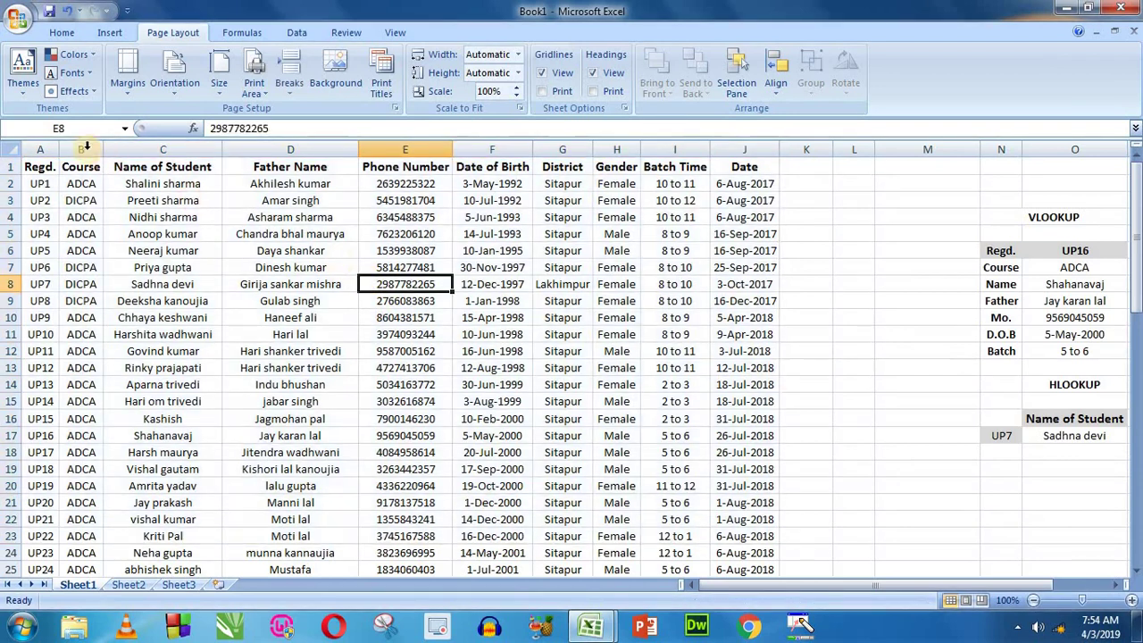
{"action": "mouse_move", "coordinate": [38, 167]}
{"action": "left_mouse_down"}
{"action": "mouse_move", "coordinate": [741, 304]}
{"action": "mouse_move", "coordinate": [567, 301]}
{"action": "left_mouse_up"}
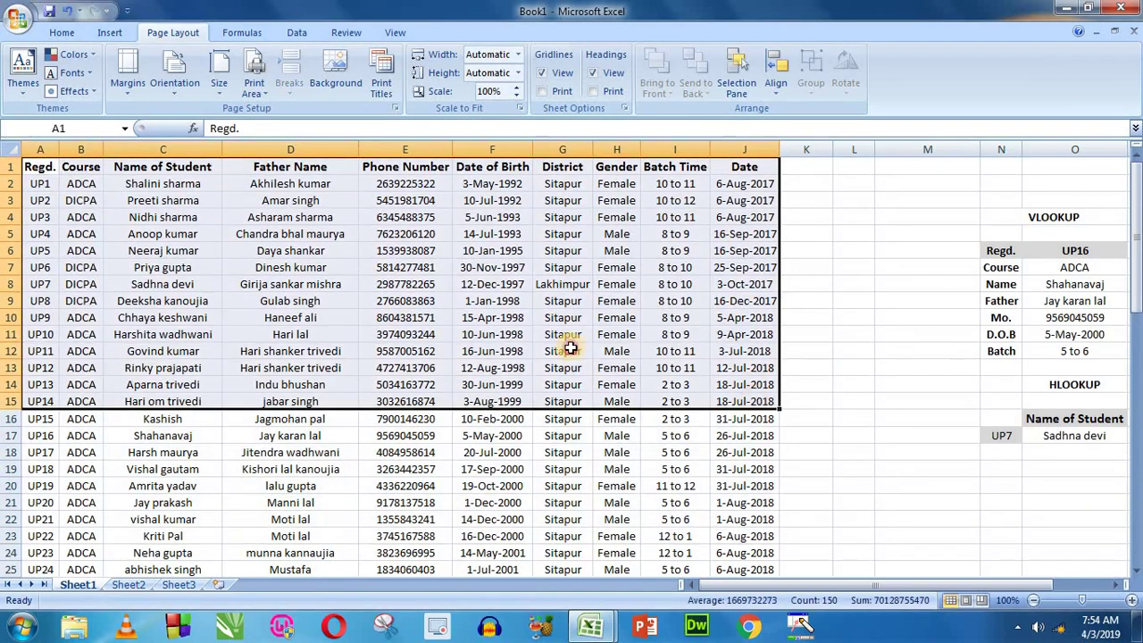
{"action": "left_click", "coordinate": [420, 301]}
- Show the student table's five-page Print Preview from the Office menu, then close it
{"action": "left_click", "coordinate": [18, 16]}
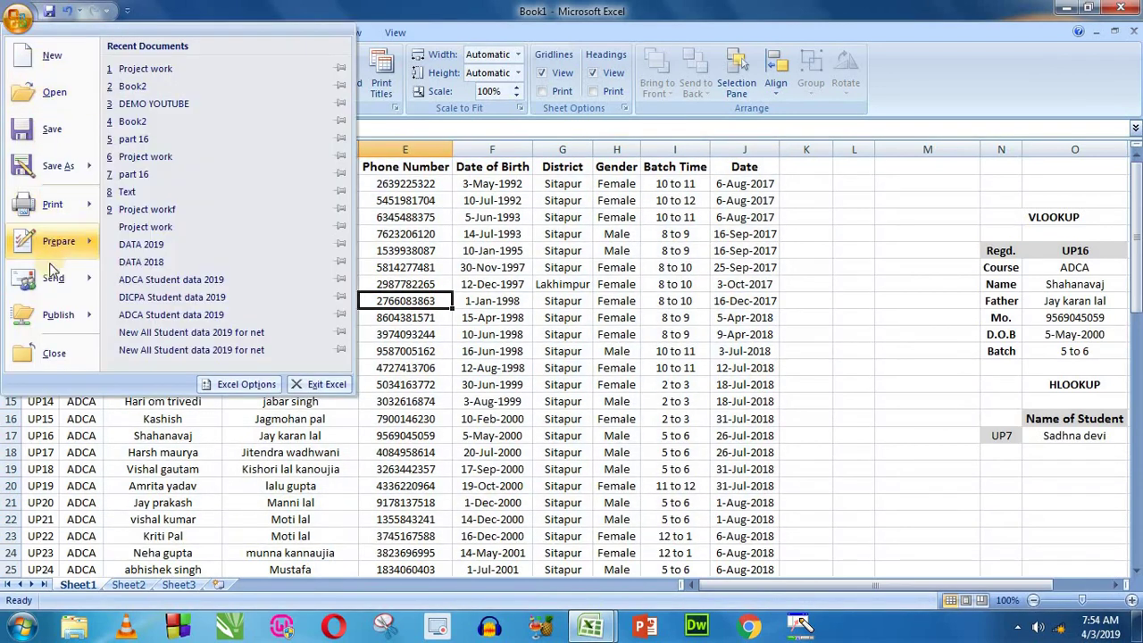
{"action": "mouse_move", "coordinate": [58, 314]}
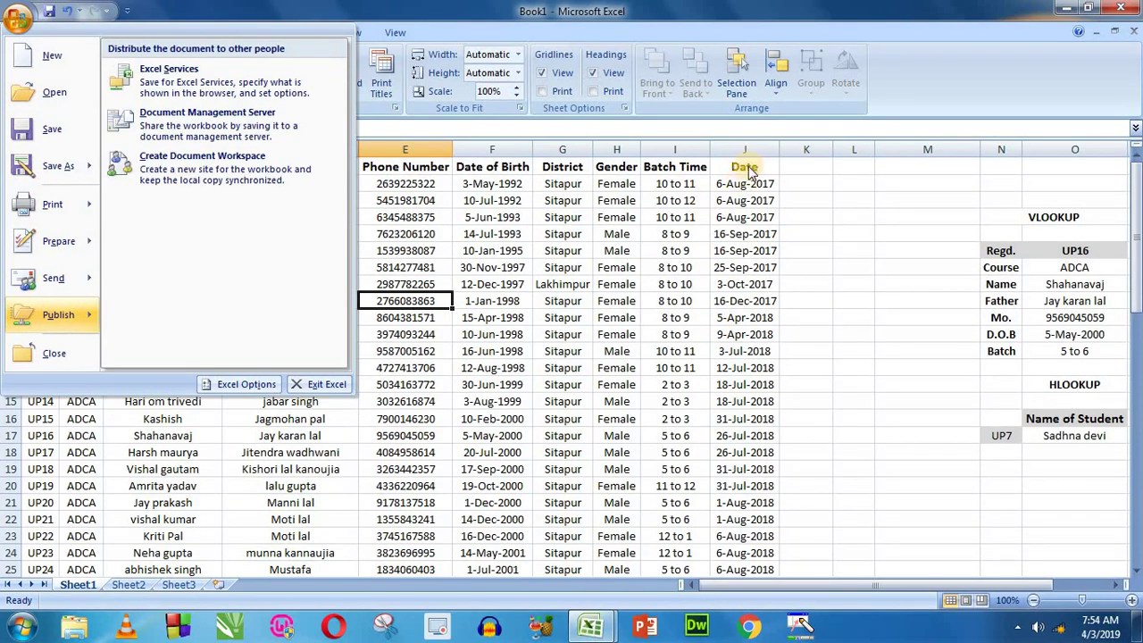
{"action": "mouse_move", "coordinate": [53, 203]}
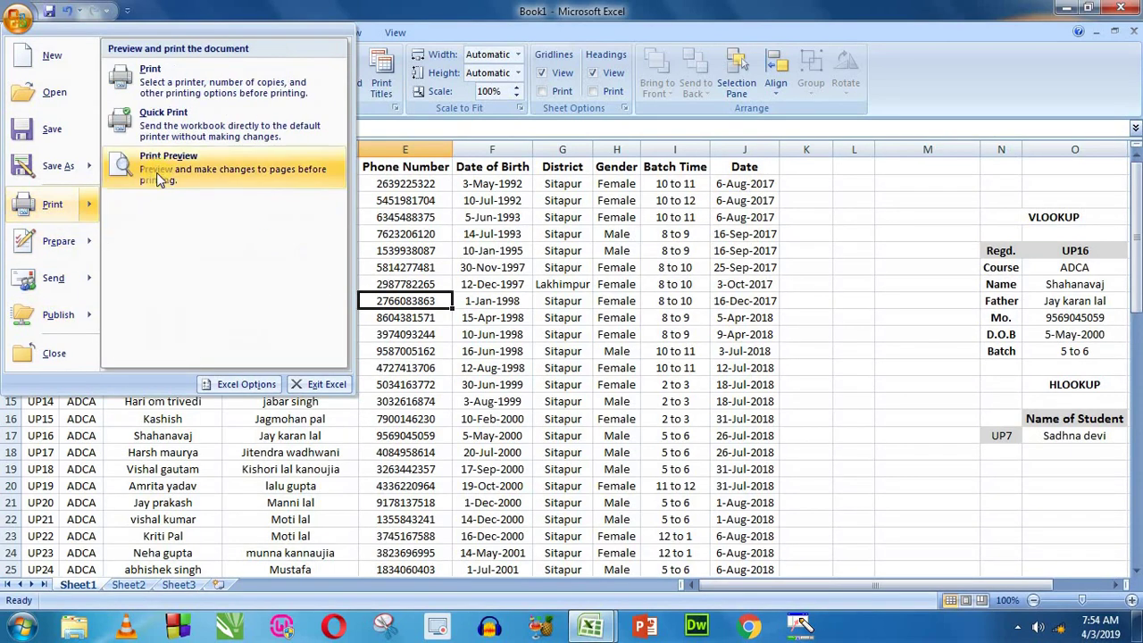
{"action": "left_click", "coordinate": [156, 174]}
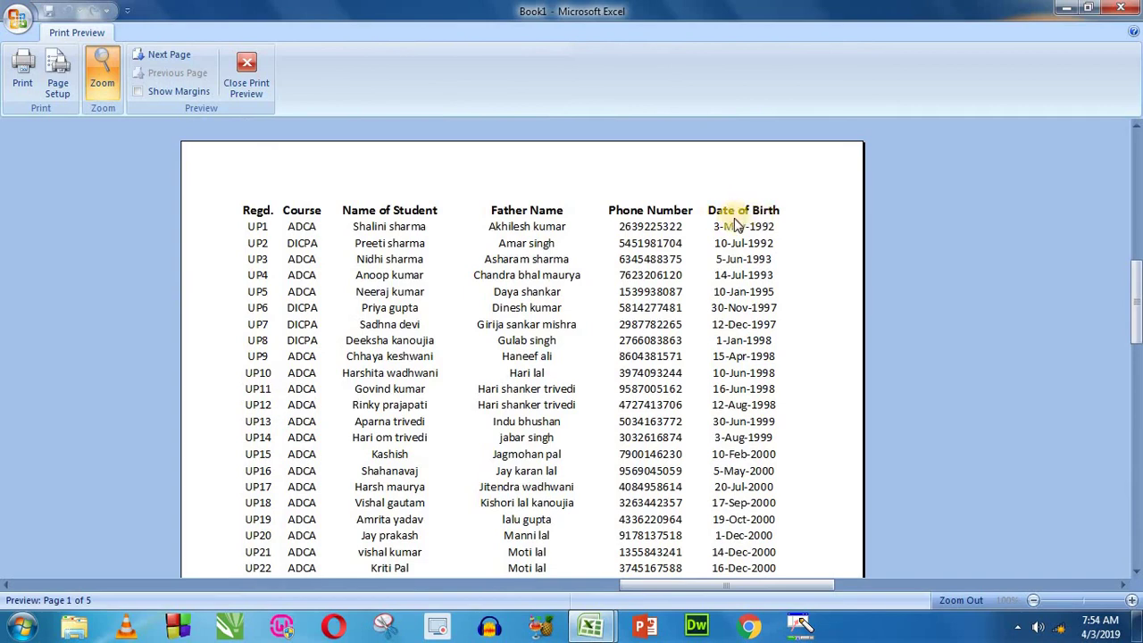
{"action": "left_click", "coordinate": [250, 80]}
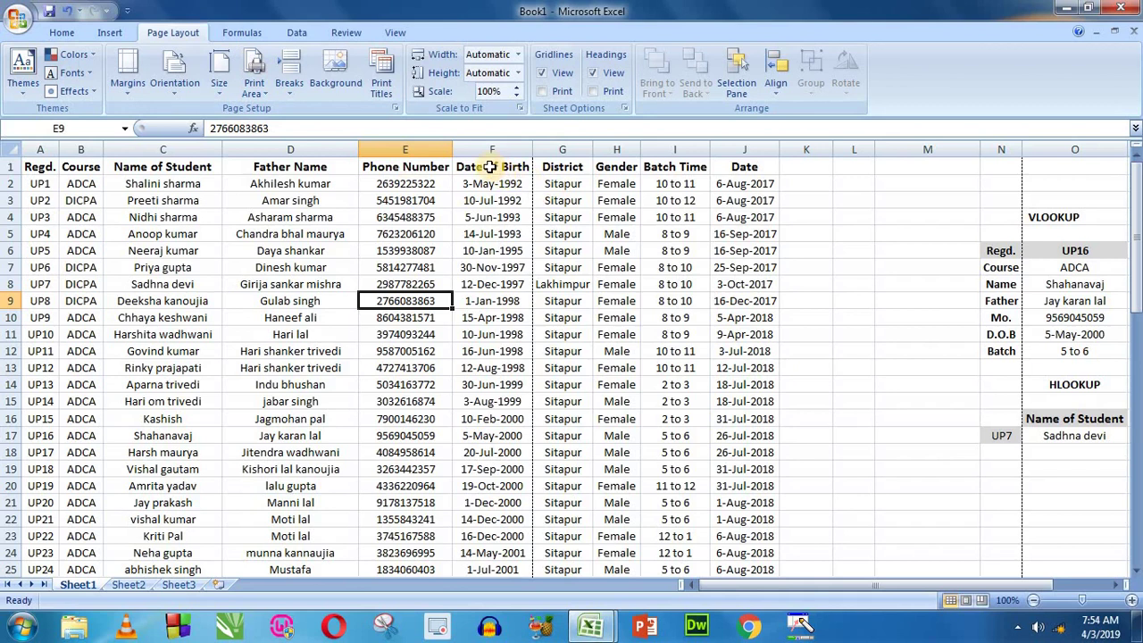
{"action": "left_click", "coordinate": [490, 168]}
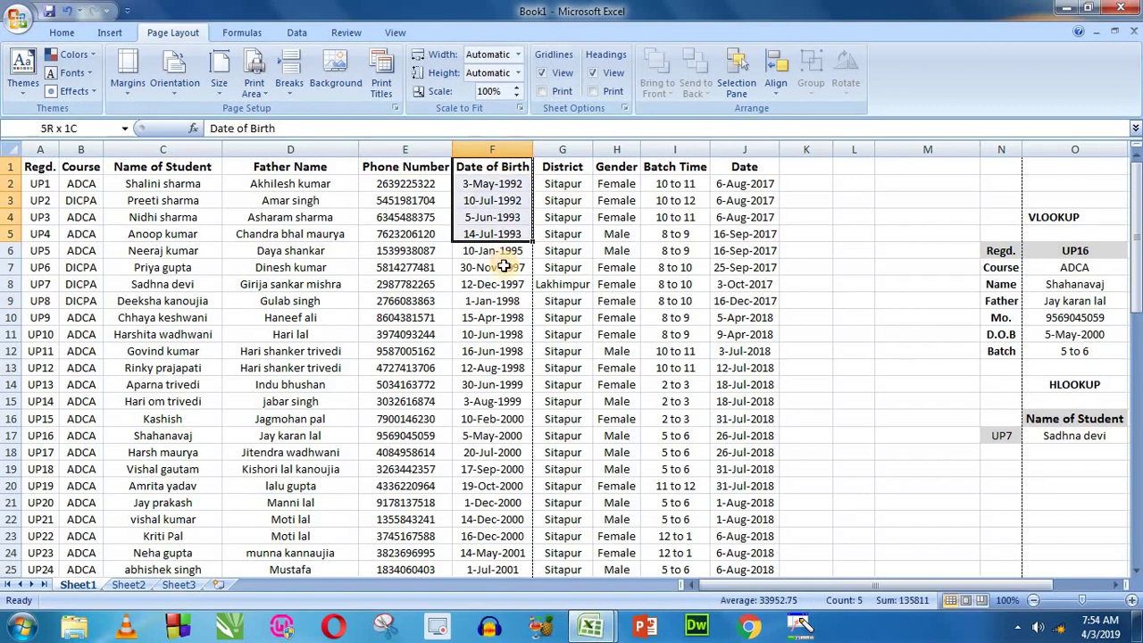
{"action": "left_click_drag", "start_coordinate": [504, 169], "coordinate": [497, 268]}
{"action": "left_click", "coordinate": [751, 166]}
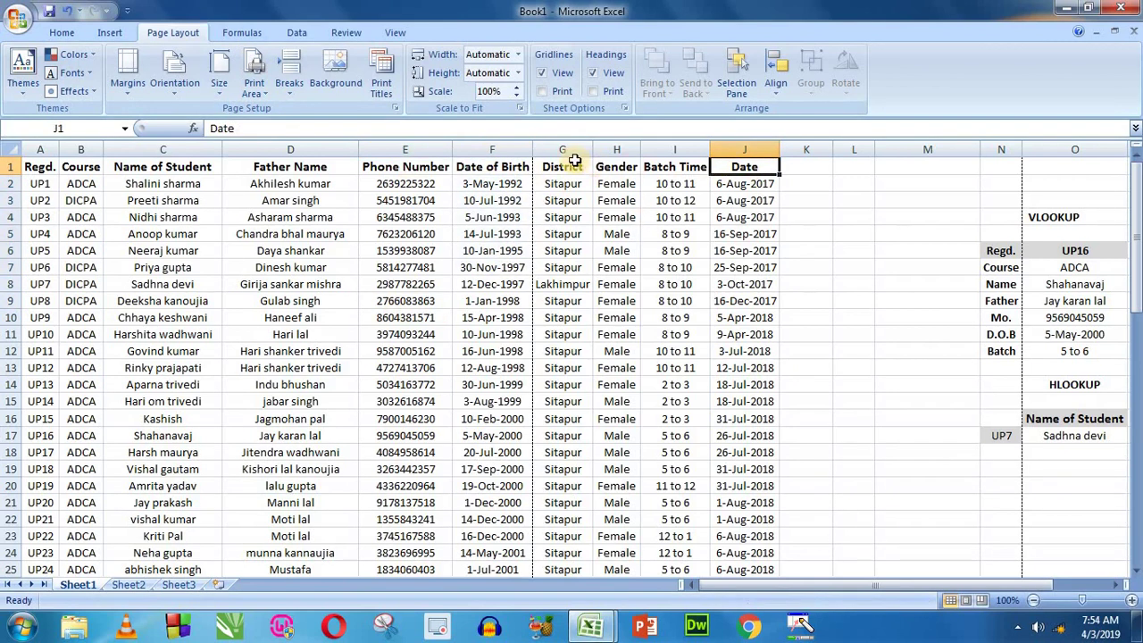
{"action": "left_click_drag", "start_coordinate": [562, 167], "coordinate": [741, 318]}
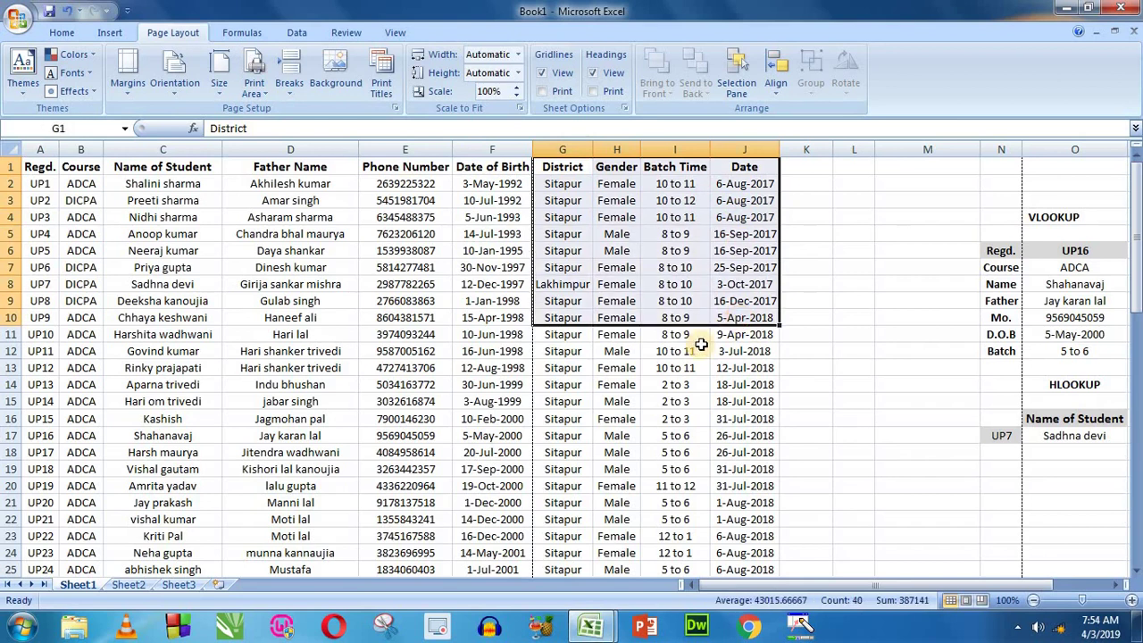
{"action": "left_click", "coordinate": [617, 267]}
{"action": "mouse_move", "coordinate": [753, 168]}
{"action": "left_mouse_down"}
{"action": "mouse_move", "coordinate": [169, 176]}
{"action": "mouse_move", "coordinate": [43, 400]}
{"action": "left_mouse_up"}
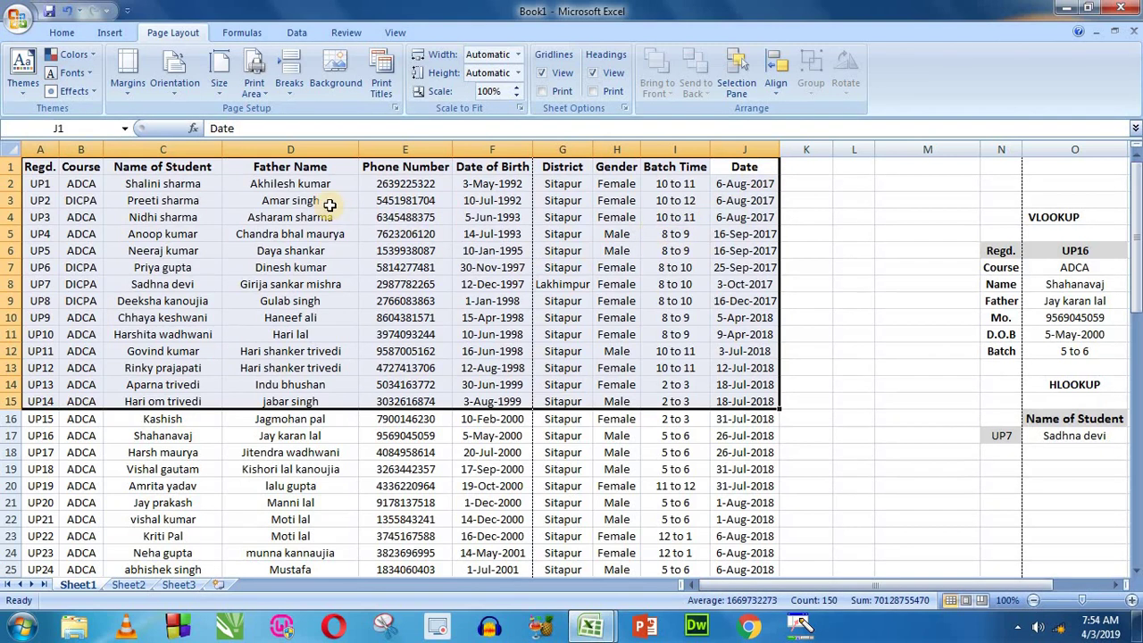
{"action": "left_click", "coordinate": [750, 253]}
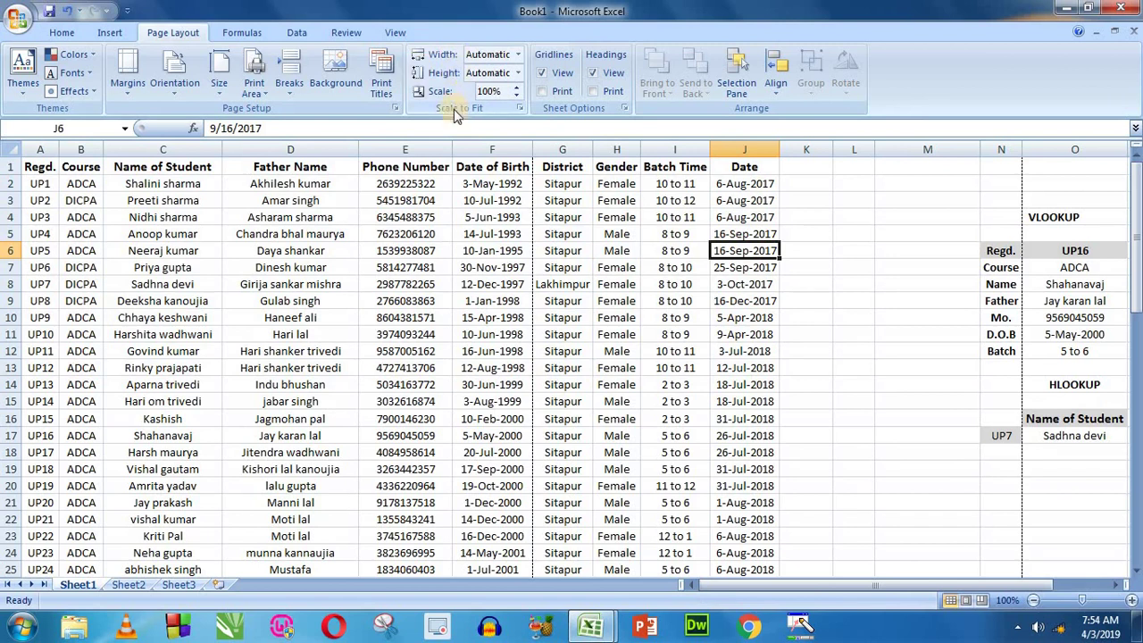
- Lower the Sheet1 print scale to 90% in Scale to Fit
{"action": "left_click", "coordinate": [508, 232]}
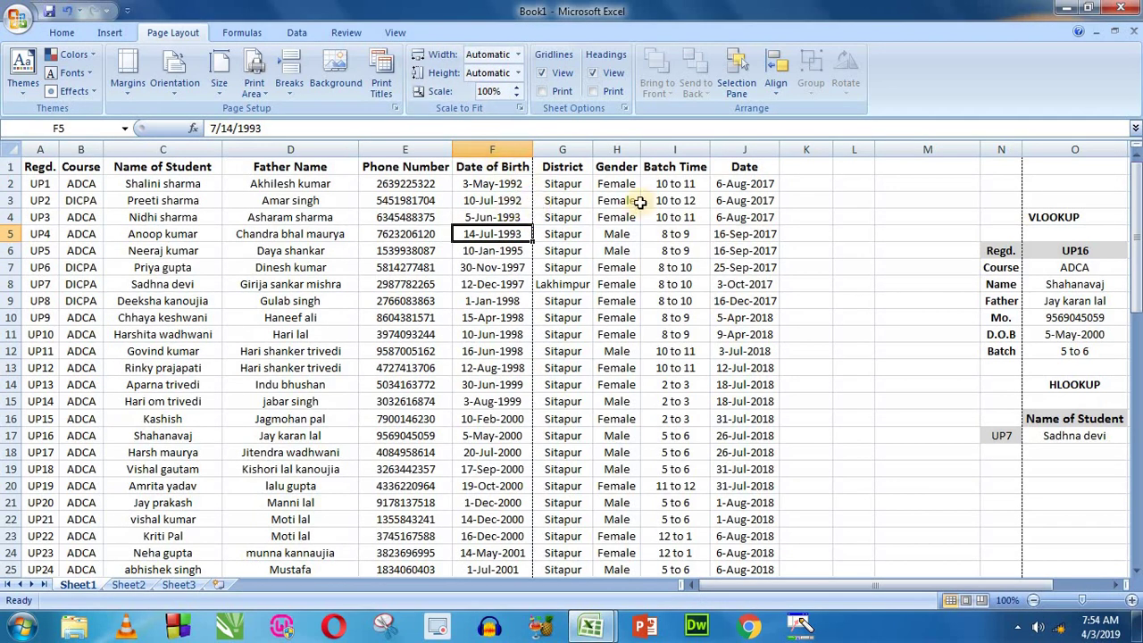
{"action": "left_click", "coordinate": [518, 96]}
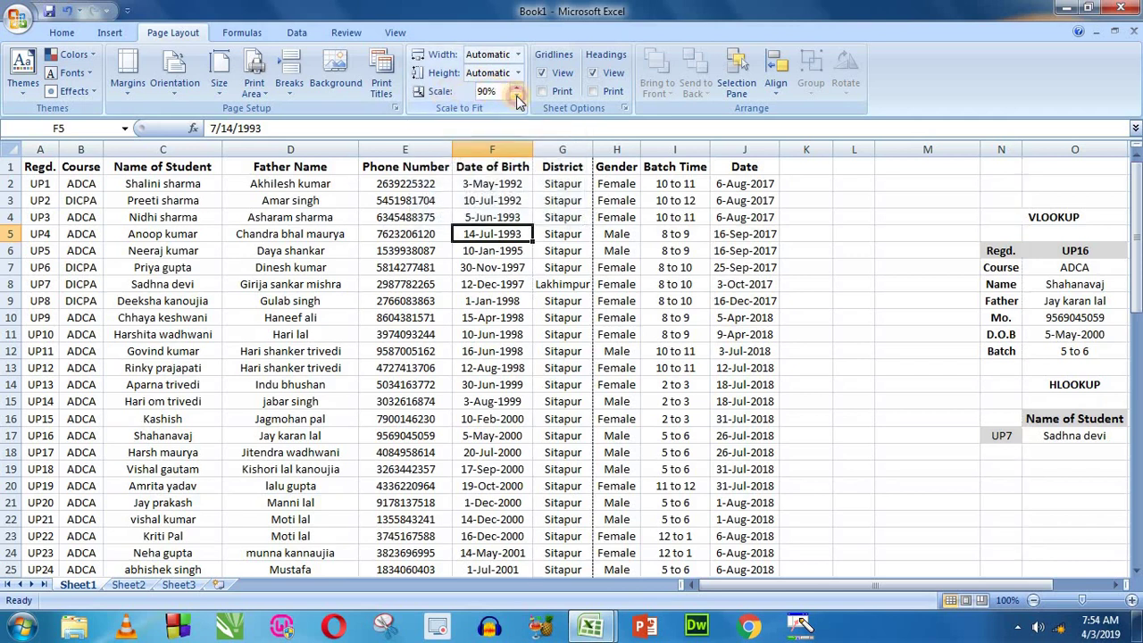
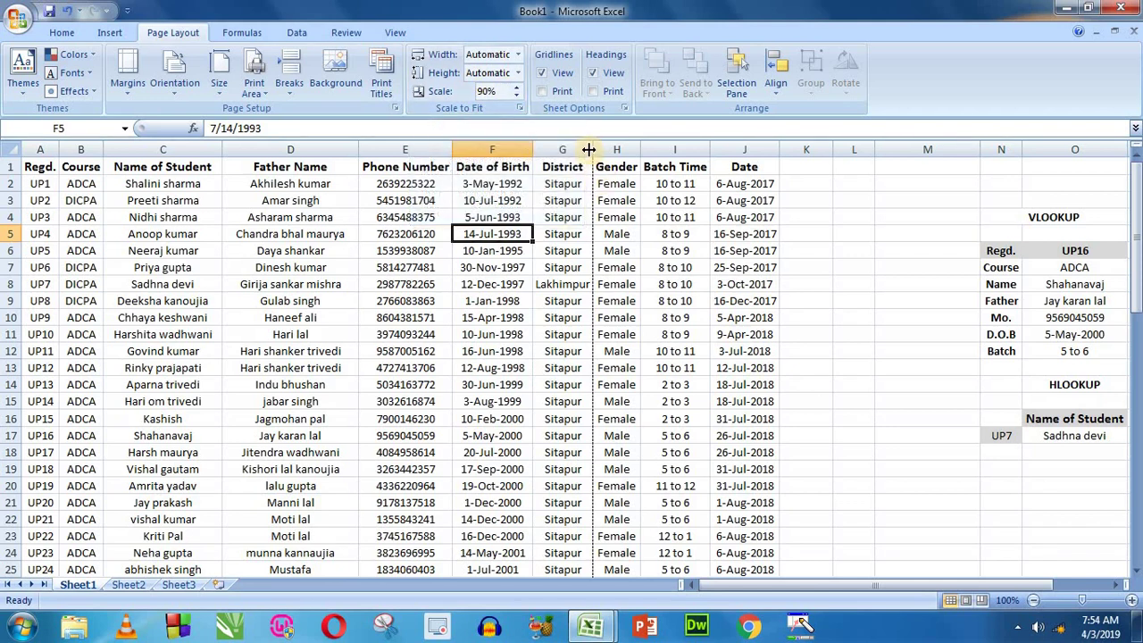
- Reduce the print scale from 90% to 65%, stepping through 85% and 75%
{"action": "left_click", "coordinate": [517, 97]}
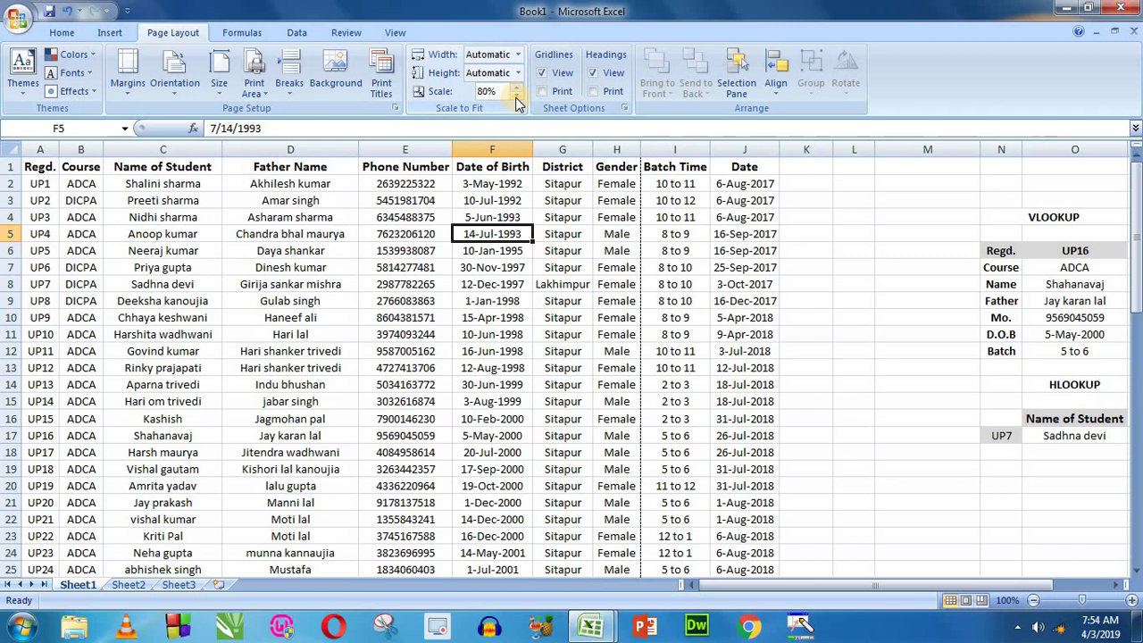
{"action": "left_click", "coordinate": [516, 96]}
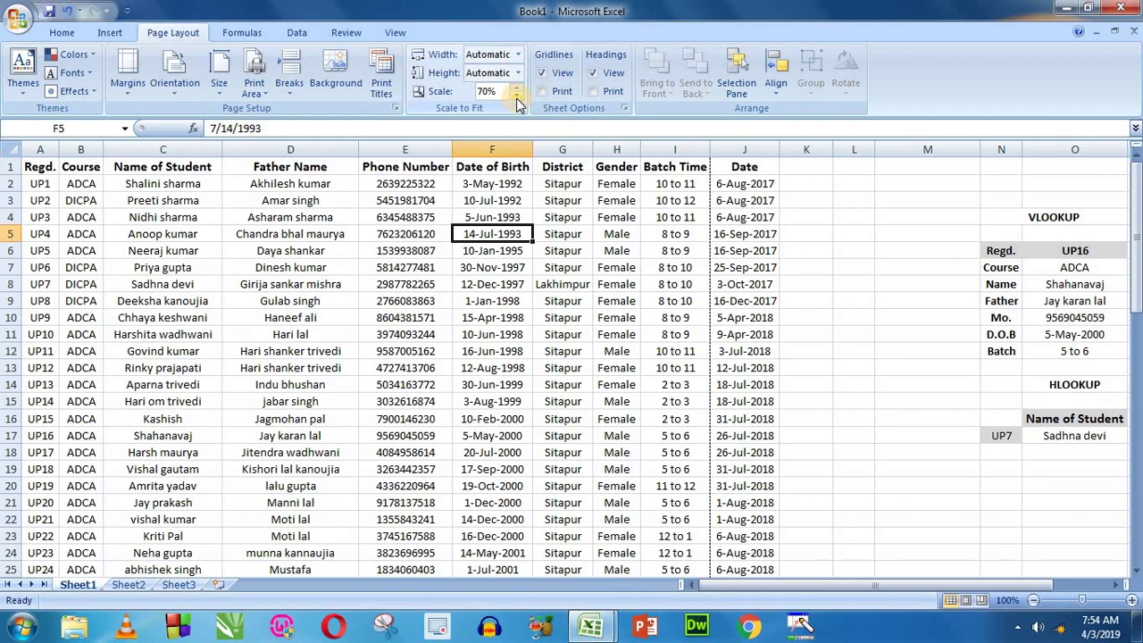
{"action": "left_click", "coordinate": [517, 97]}
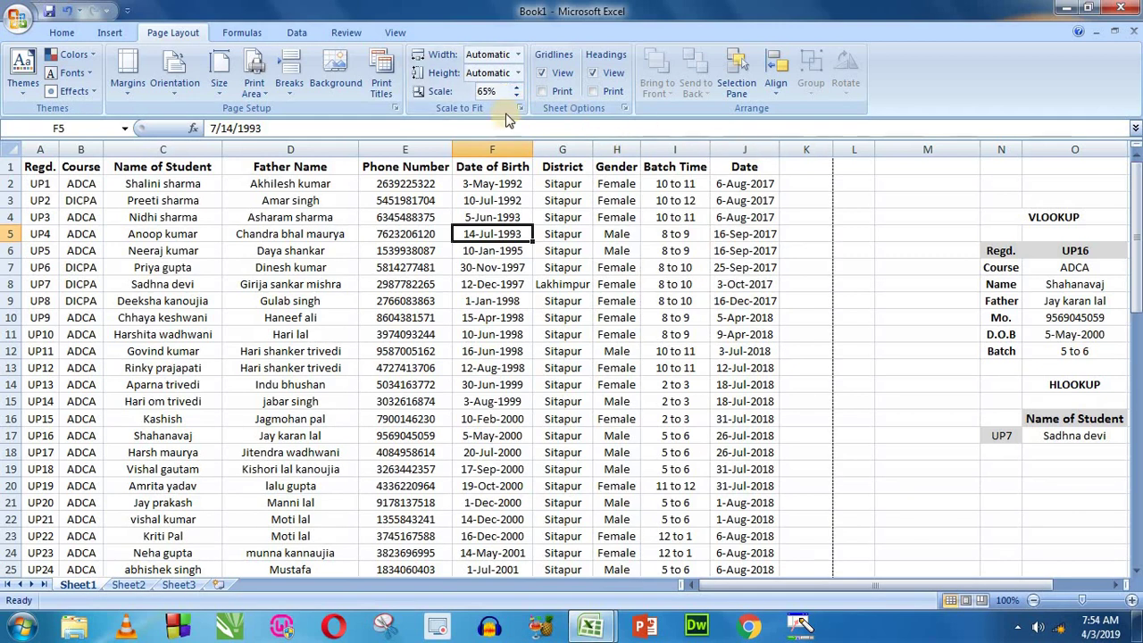
- Select sample cells and ranges of the records, including A1:J12 and A1:I18, ending on F11
{"action": "left_click", "coordinate": [554, 201]}
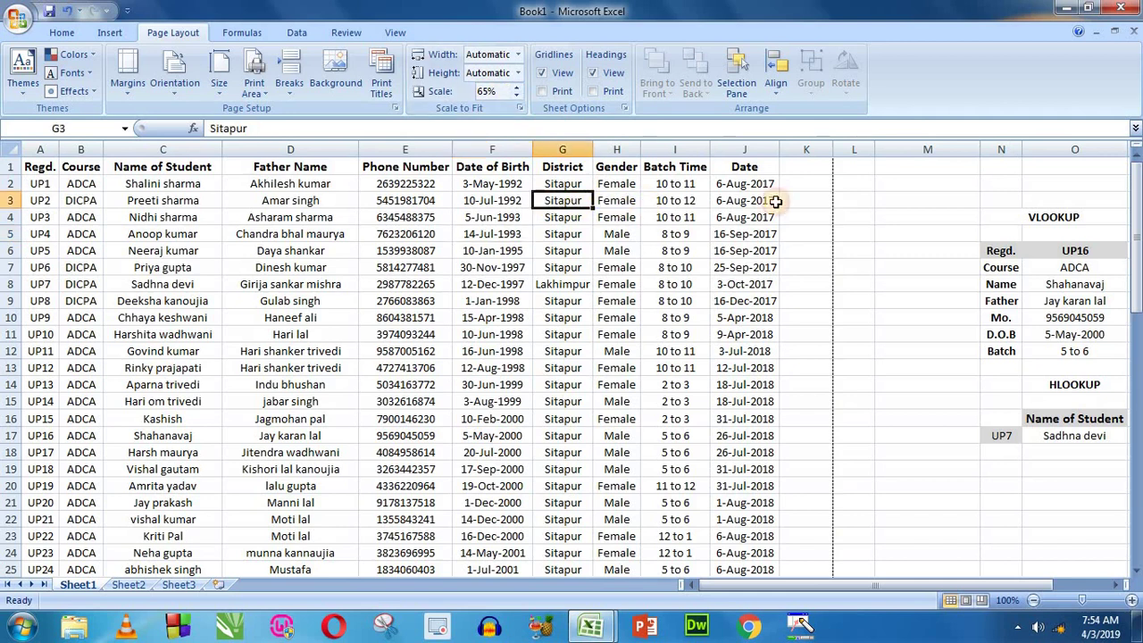
{"action": "left_click_drag", "start_coordinate": [41, 167], "coordinate": [749, 351]}
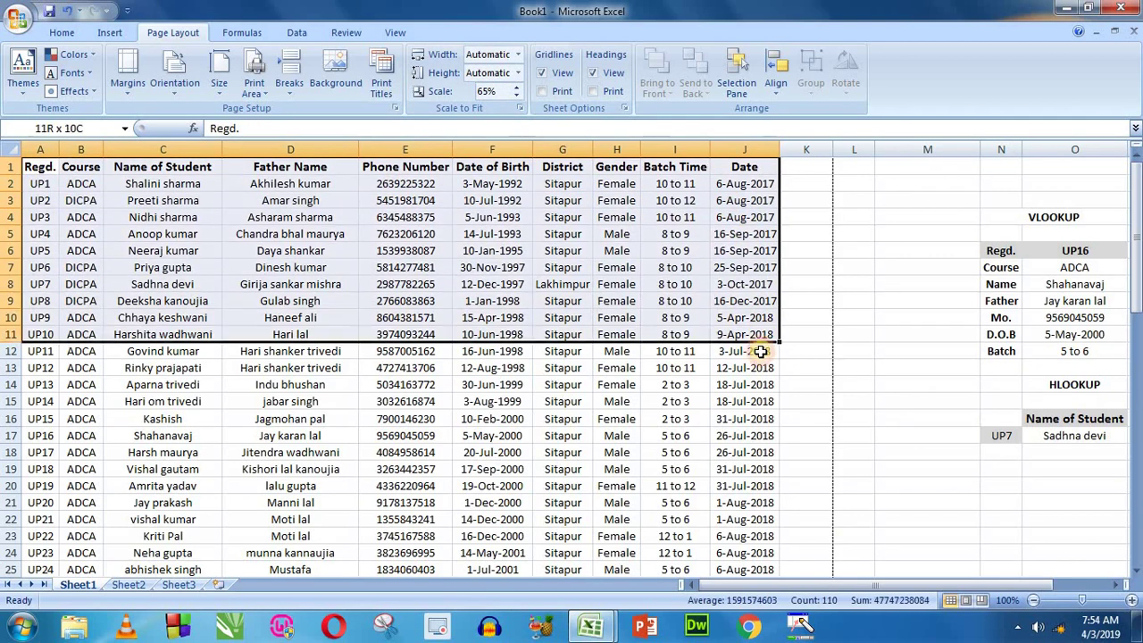
{"action": "left_click", "coordinate": [197, 234]}
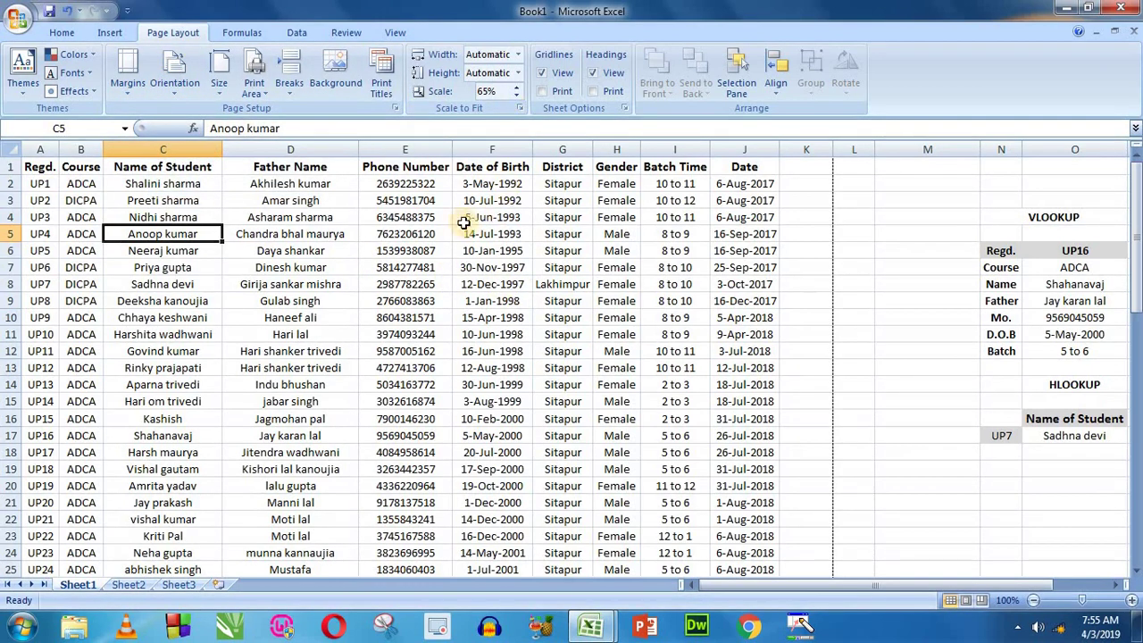
{"action": "left_click_drag", "start_coordinate": [44, 167], "coordinate": [696, 449]}
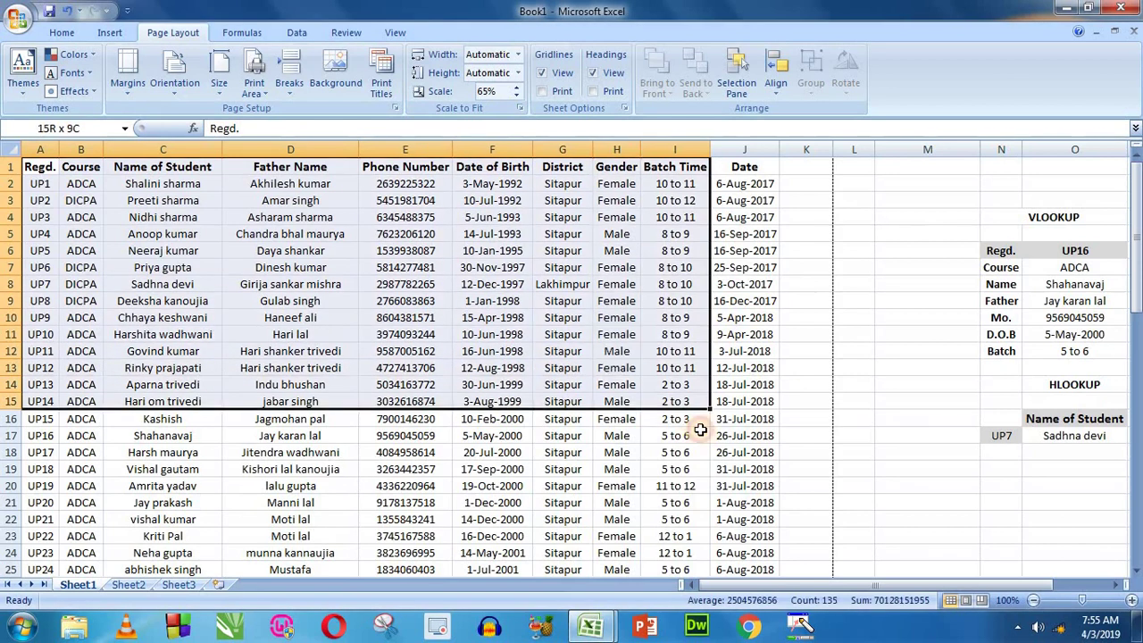
{"action": "left_click", "coordinate": [453, 339]}
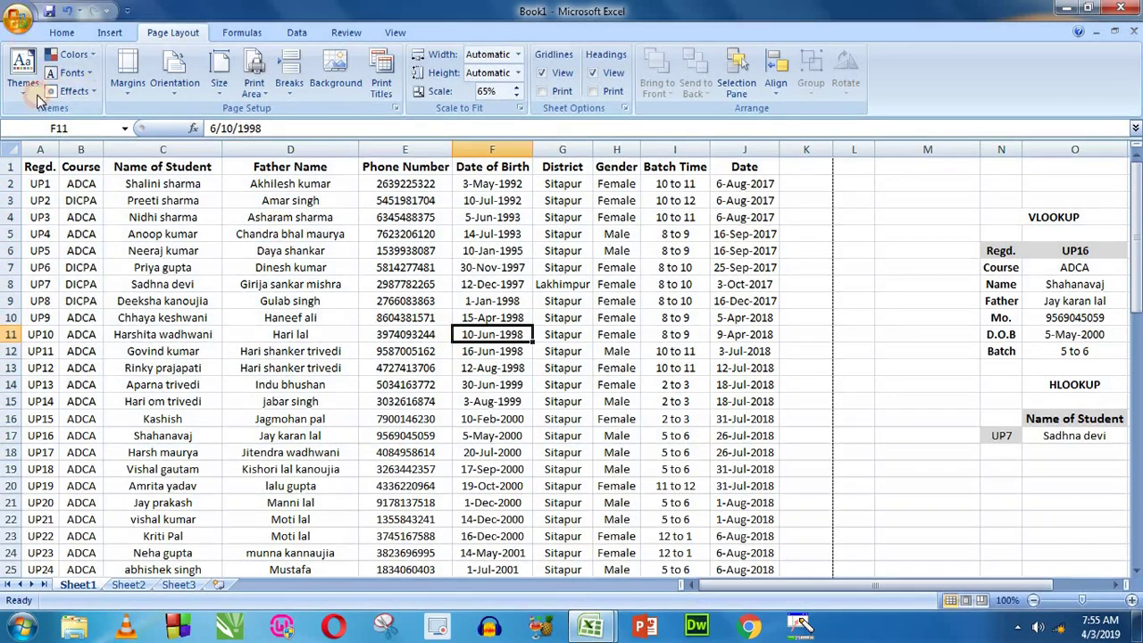
{"action": "left_click", "coordinate": [17, 16]}
{"action": "mouse_move", "coordinate": [54, 205]}
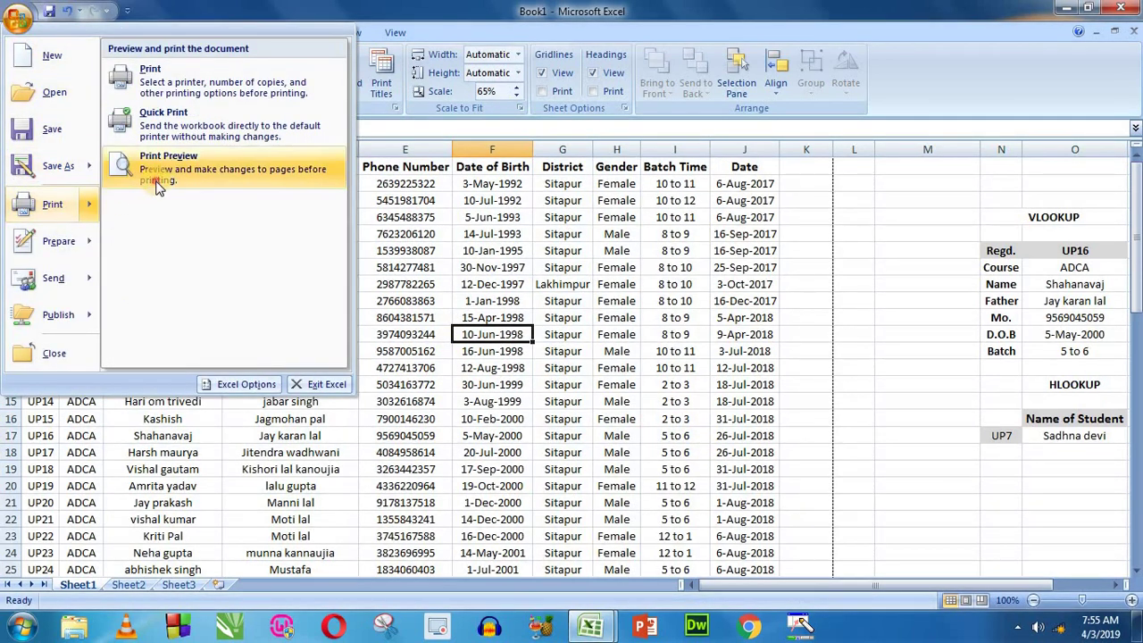
{"action": "left_click", "coordinate": [170, 159]}
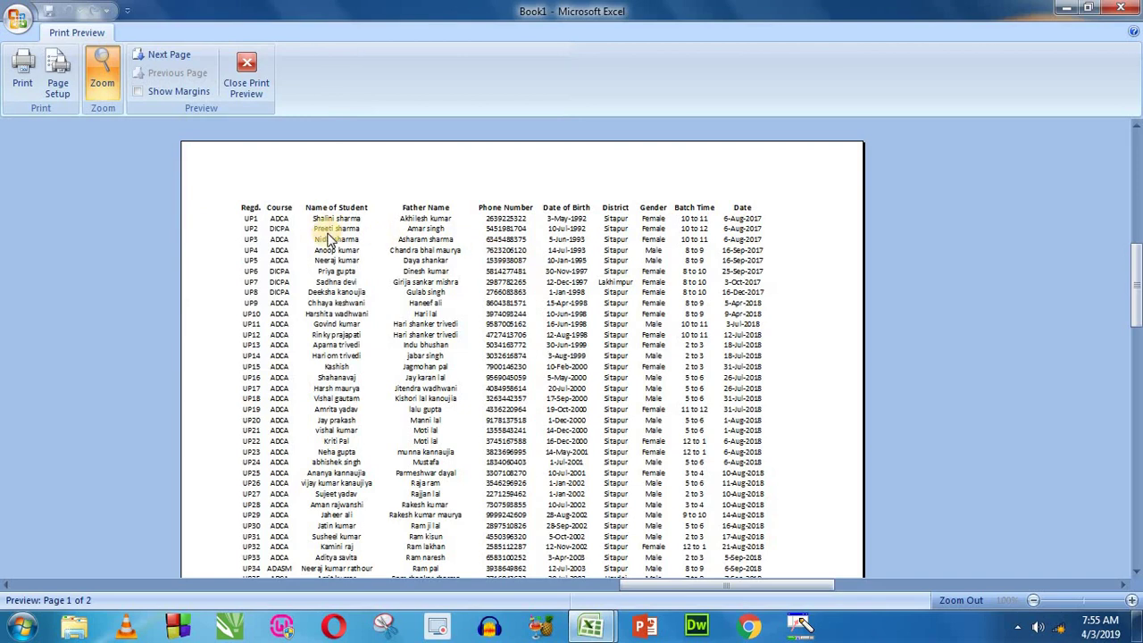
{"action": "scroll", "coordinate": [465, 253], "scroll_direction": "down", "scroll_amount": 3}
{"action": "scroll", "coordinate": [465, 253], "scroll_direction": "down", "scroll_amount": 4}
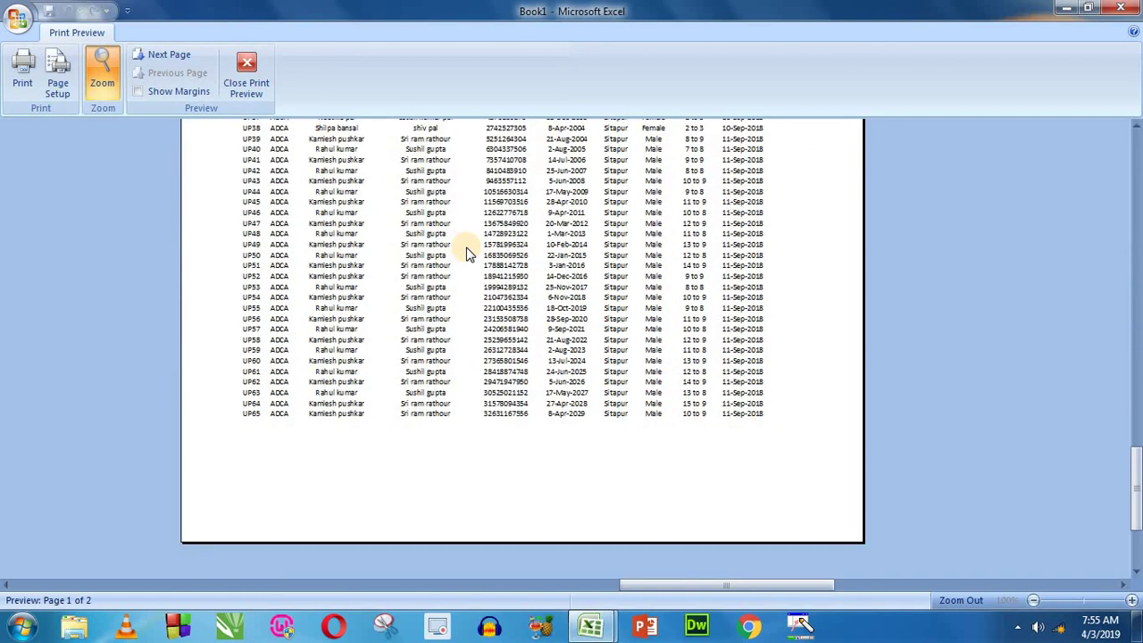
{"action": "scroll", "coordinate": [467, 253], "scroll_direction": "down", "scroll_amount": 4}
{"action": "scroll", "coordinate": [468, 268], "scroll_direction": "up", "scroll_amount": 4}
{"action": "scroll", "coordinate": [467, 252], "scroll_direction": "up", "scroll_amount": 4}
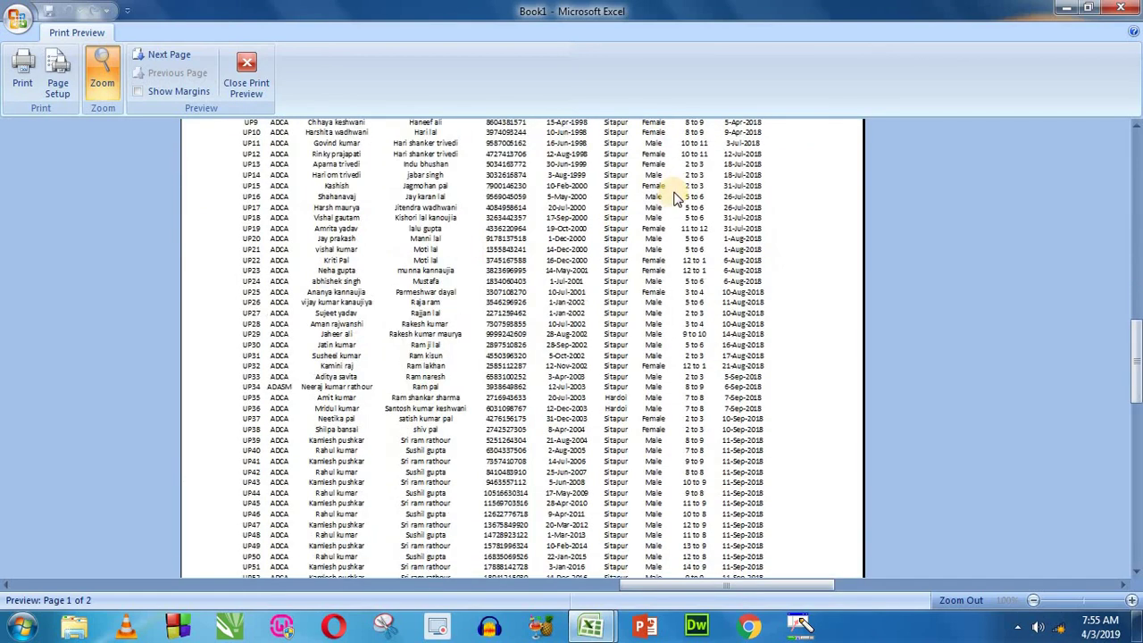
{"action": "scroll", "coordinate": [676, 199], "scroll_direction": "up", "scroll_amount": 3}
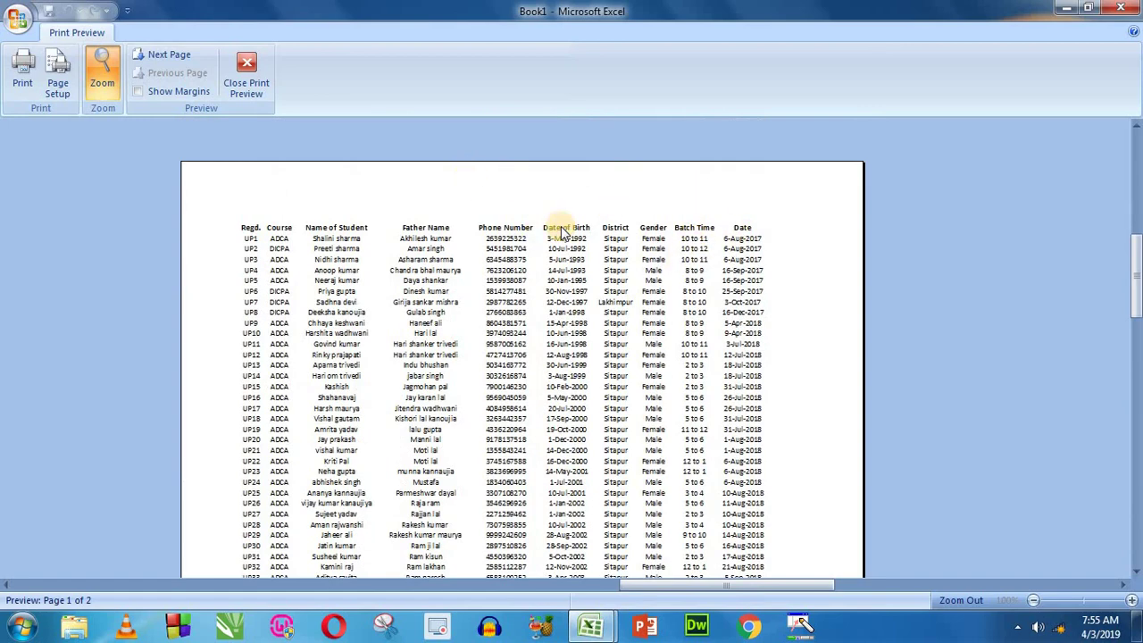
{"action": "scroll", "coordinate": [416, 228], "scroll_direction": "down", "scroll_amount": 3}
{"action": "scroll", "coordinate": [425, 250], "scroll_direction": "down", "scroll_amount": 2}
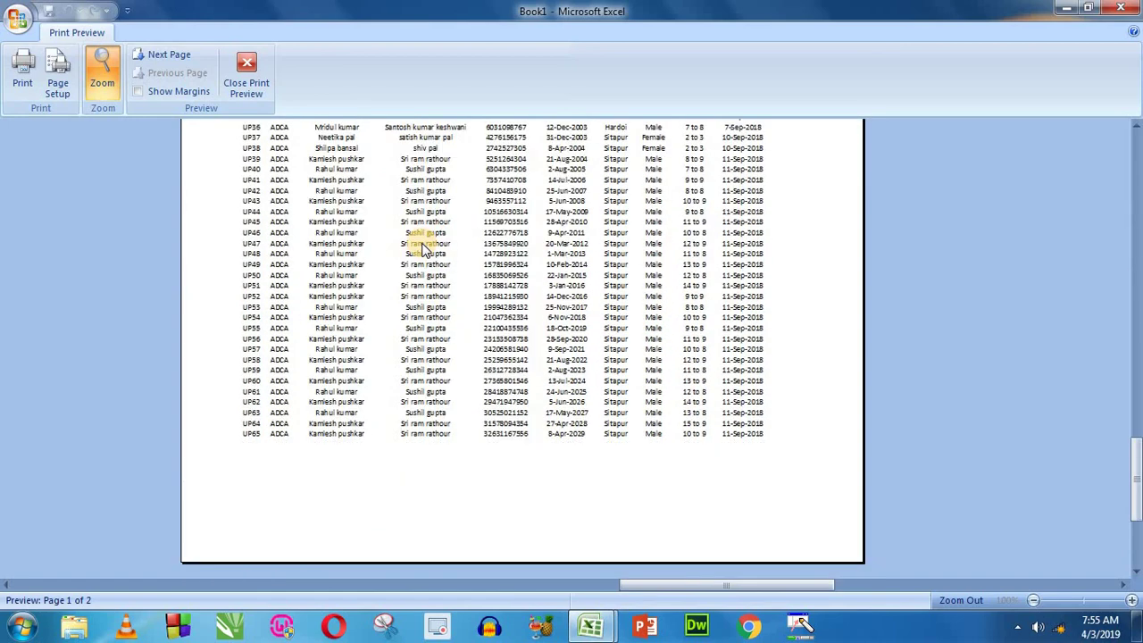
{"action": "scroll", "coordinate": [375, 205], "scroll_direction": "up", "scroll_amount": 3}
{"action": "left_click", "coordinate": [245, 76]}
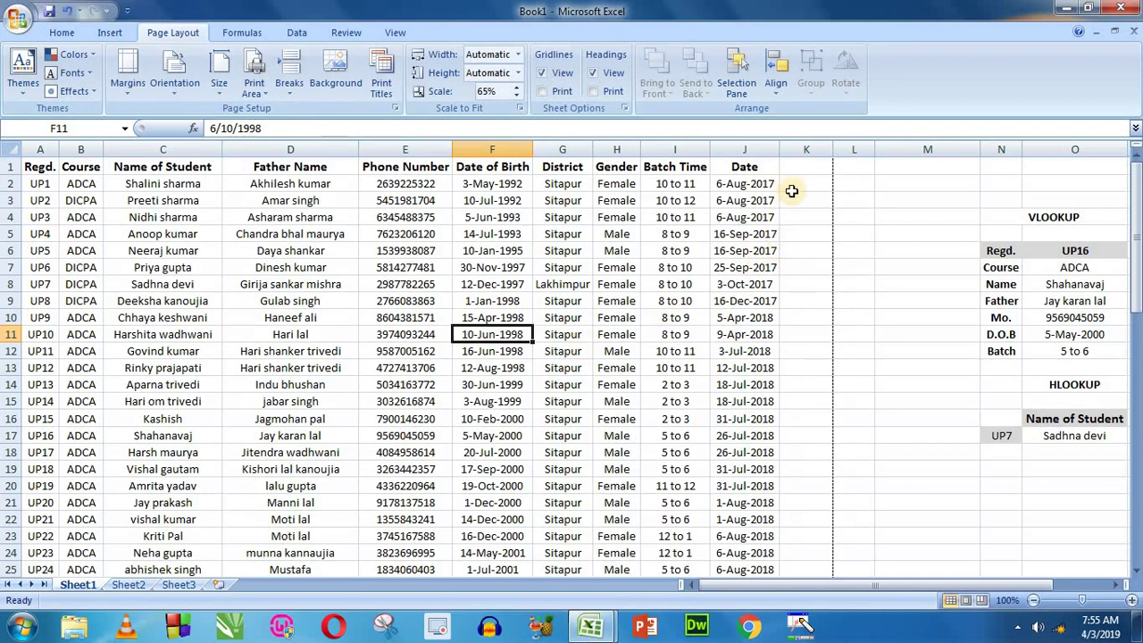
{"action": "left_click", "coordinate": [515, 96]}
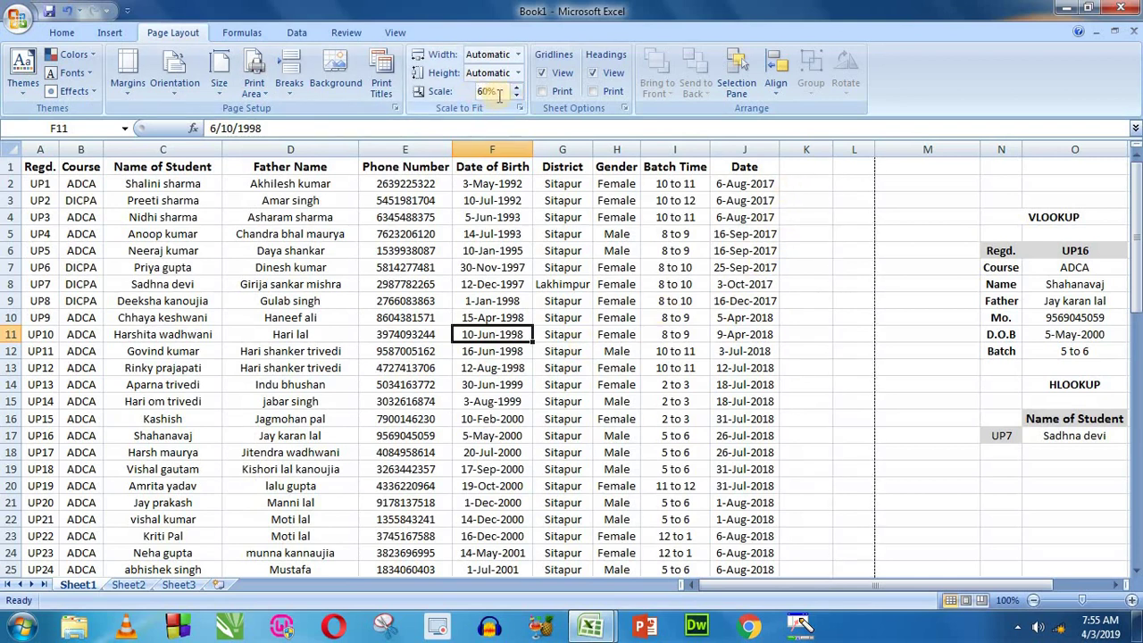
{"action": "double_click", "coordinate": [490, 91]}
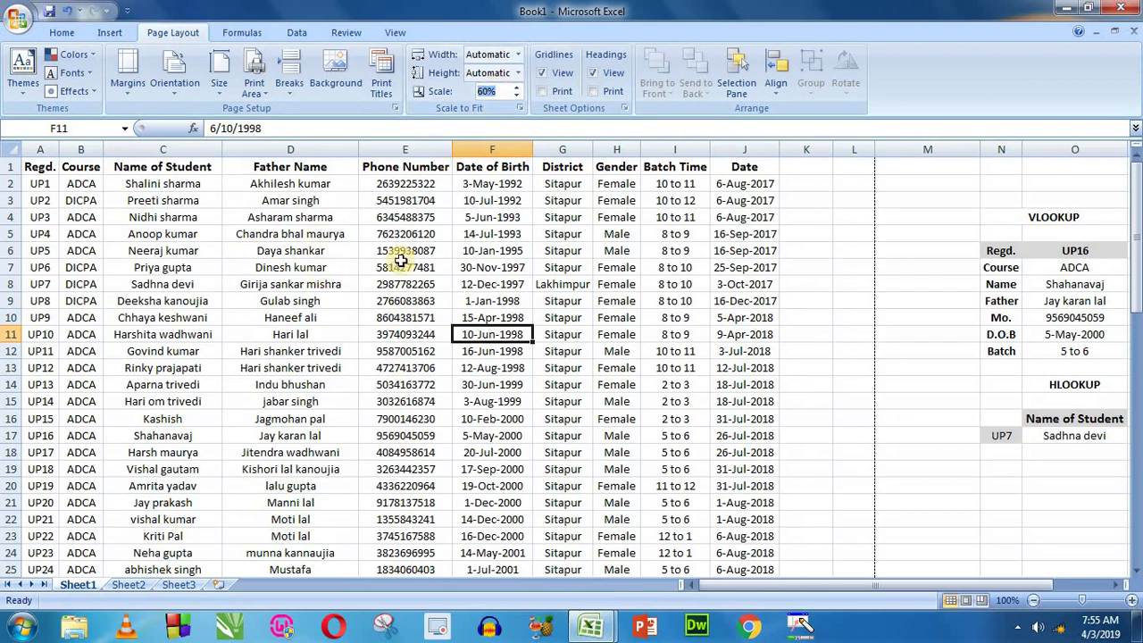
{"action": "type", "text": "100"}
{"action": "key", "text": "Return"}
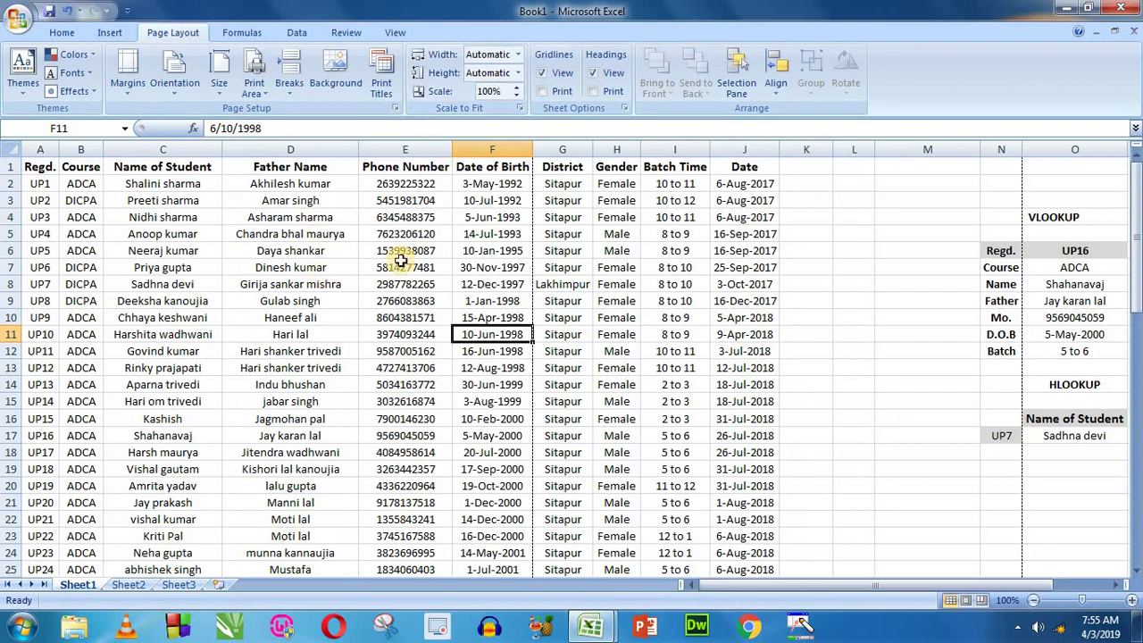
{"action": "left_click", "coordinate": [402, 262]}
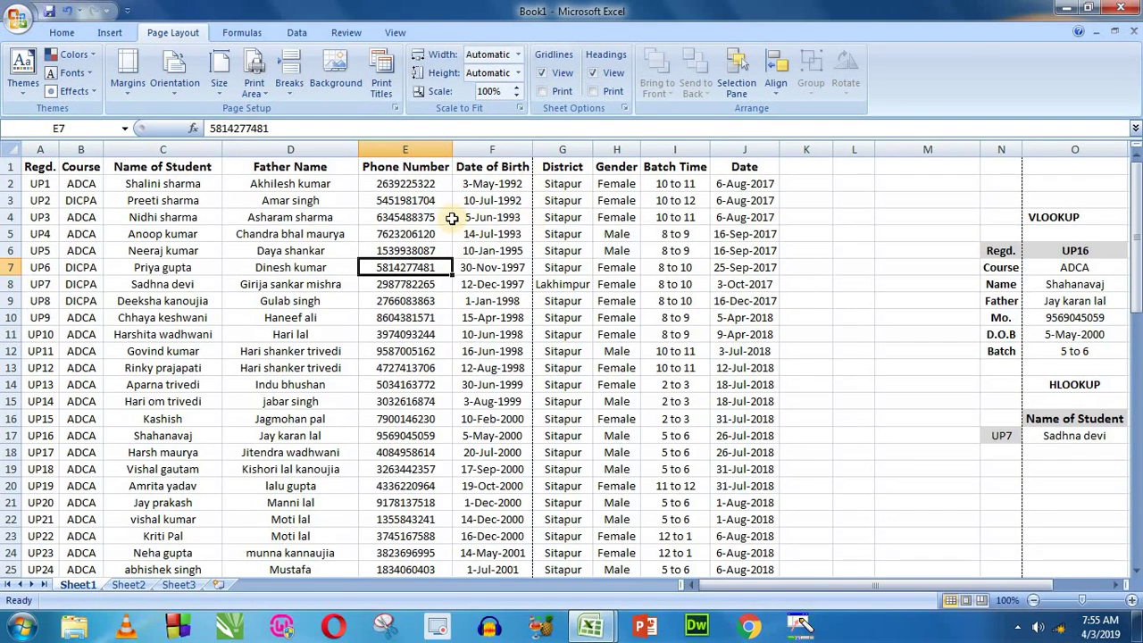
{"action": "left_click", "coordinate": [451, 212]}
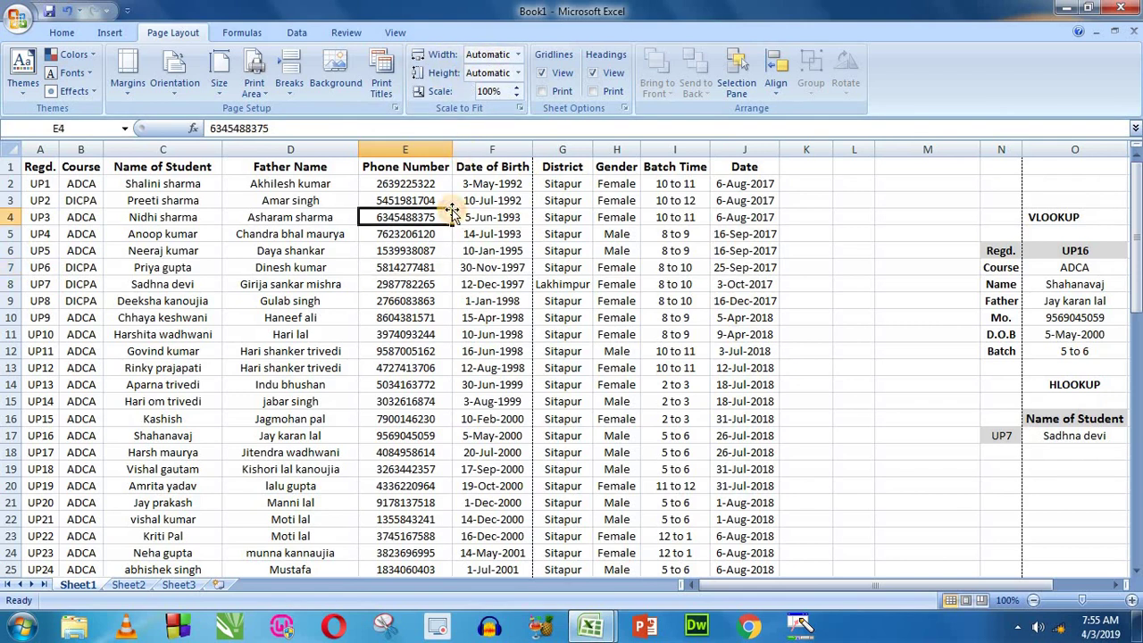
{"action": "left_click", "coordinate": [517, 54]}
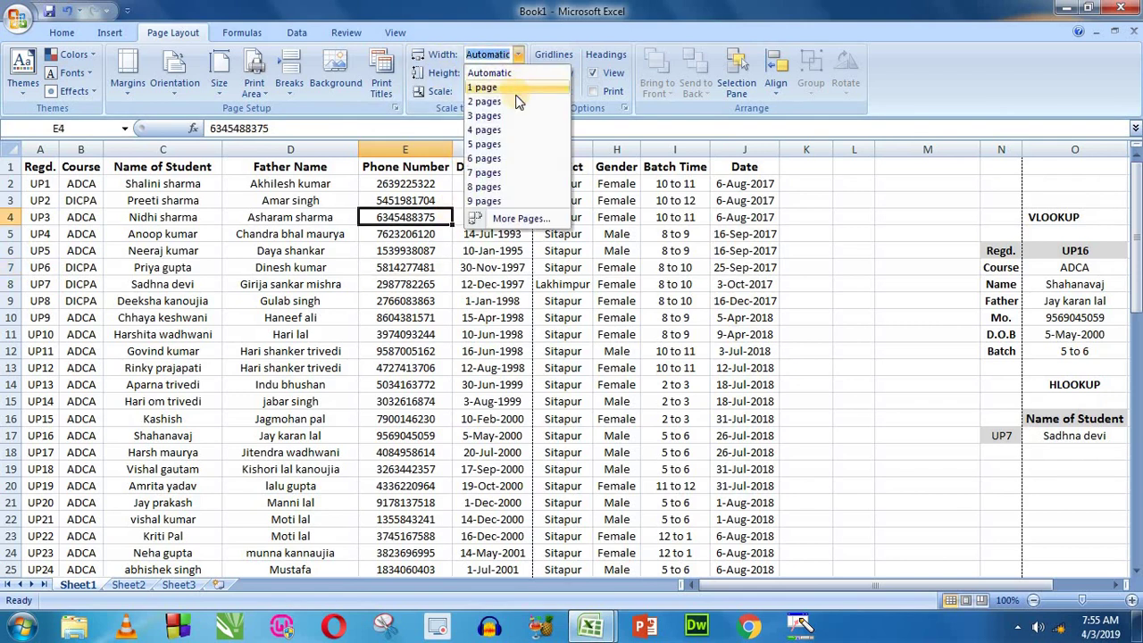
{"action": "left_click", "coordinate": [355, 259]}
{"action": "left_click", "coordinate": [804, 251]}
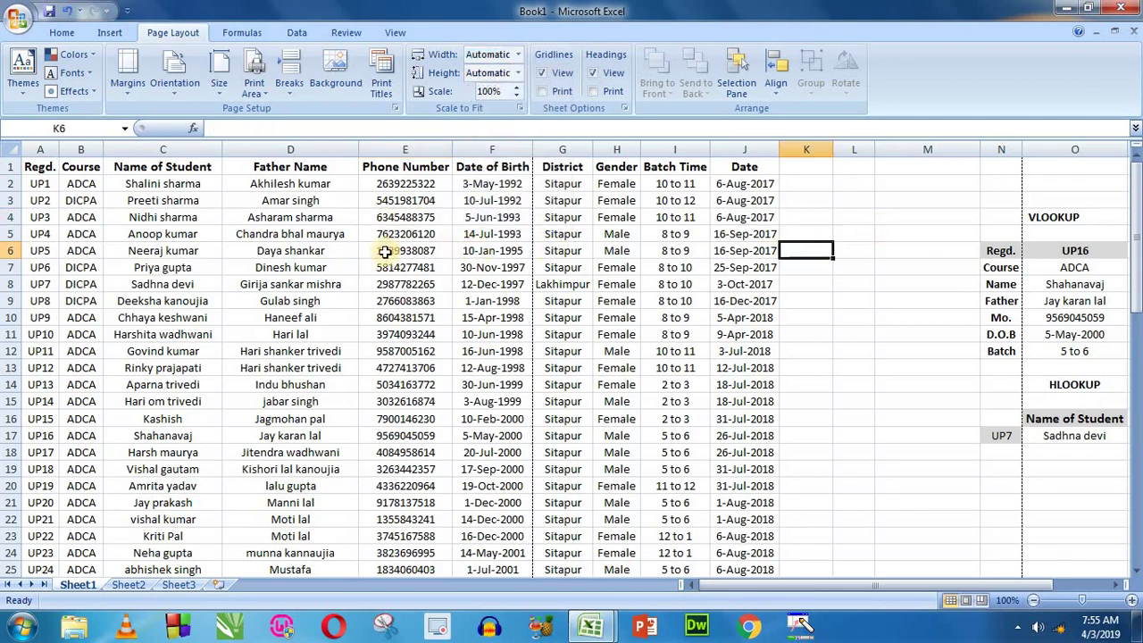
{"action": "left_click", "coordinate": [1049, 256]}
{"action": "scroll", "coordinate": [873, 230], "scroll_direction": "down", "scroll_amount": 7}
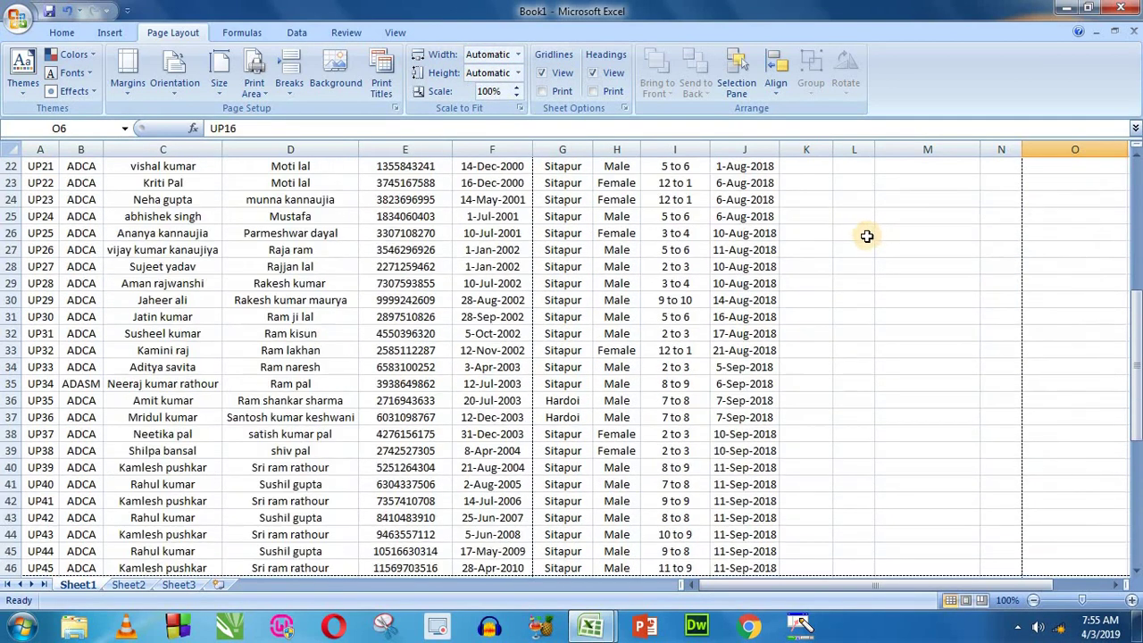
{"action": "scroll", "coordinate": [871, 234], "scroll_direction": "down", "scroll_amount": 12}
{"action": "left_click", "coordinate": [405, 266]}
{"action": "left_click", "coordinate": [672, 281]}
{"action": "scroll", "coordinate": [679, 277], "scroll_direction": "up", "scroll_amount": 8}
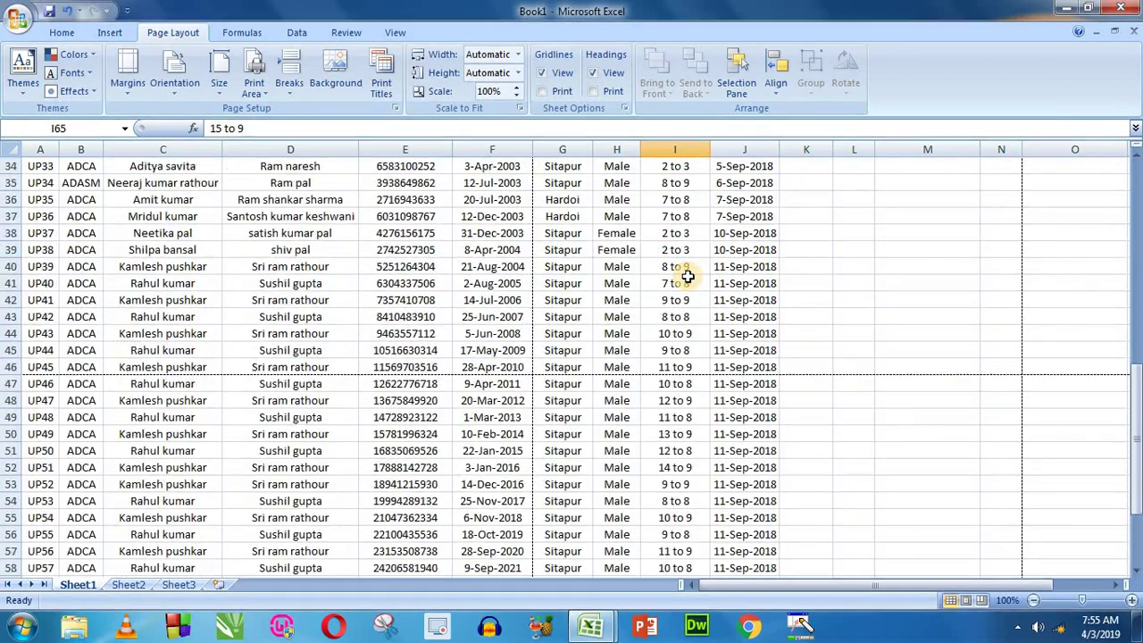
{"action": "scroll", "coordinate": [687, 277], "scroll_direction": "up", "scroll_amount": 11}
{"action": "left_click", "coordinate": [738, 270]}
{"action": "left_click", "coordinate": [447, 249]}
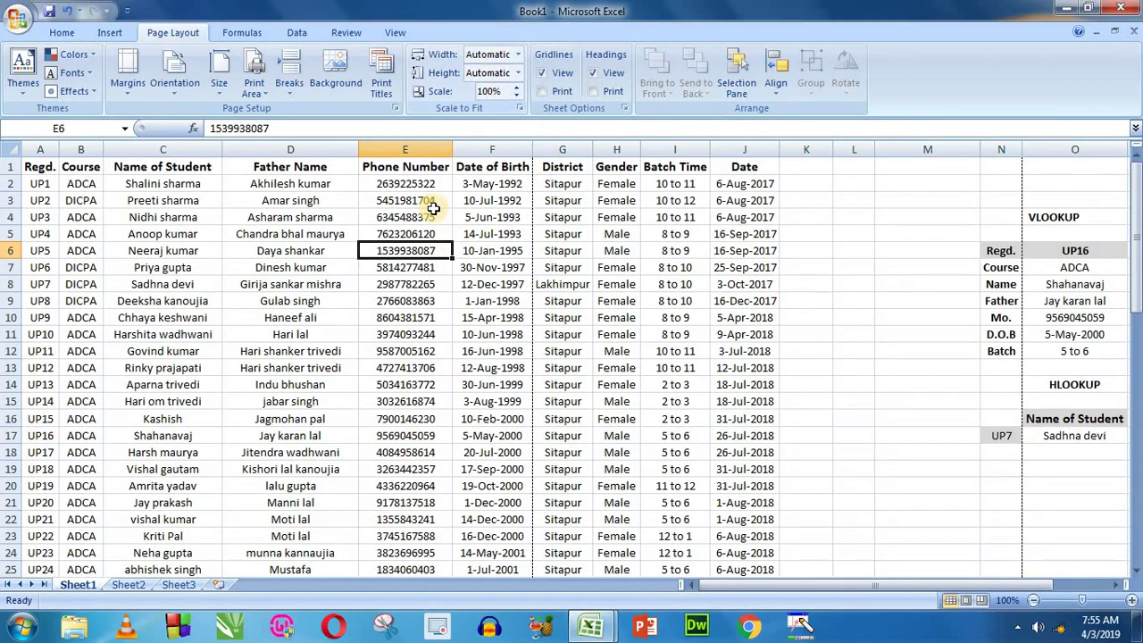
{"action": "left_click", "coordinate": [517, 55]}
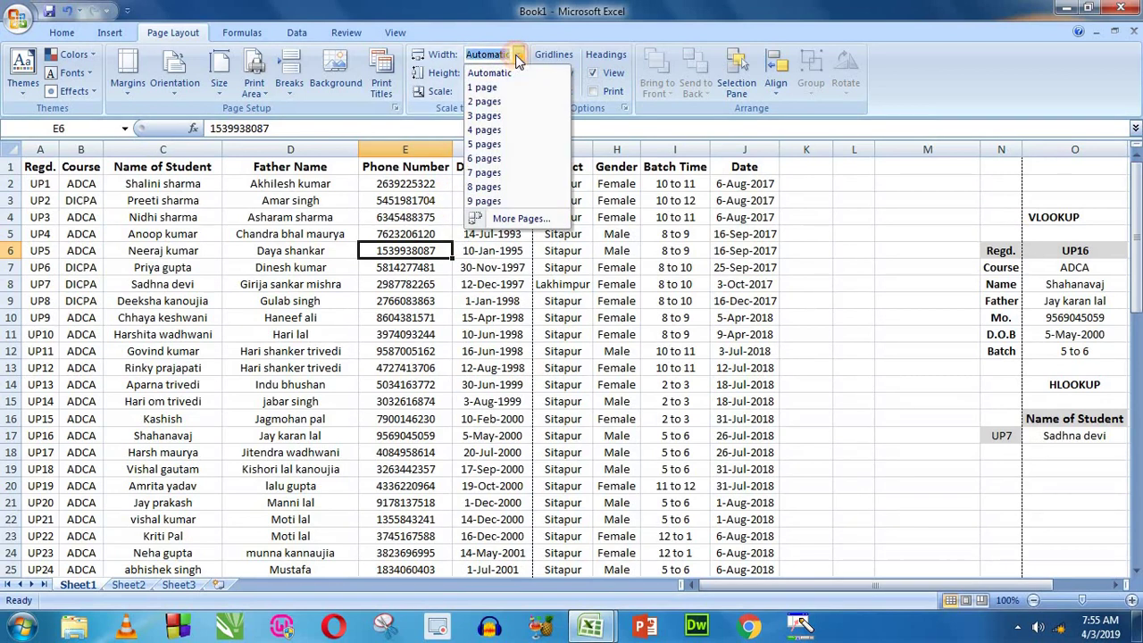
- Set Scale to Fit to 2 pages wide by 2 pages tall
{"action": "left_click", "coordinate": [496, 104]}
{"action": "left_click_drag", "start_coordinate": [138, 232], "coordinate": [536, 234]}
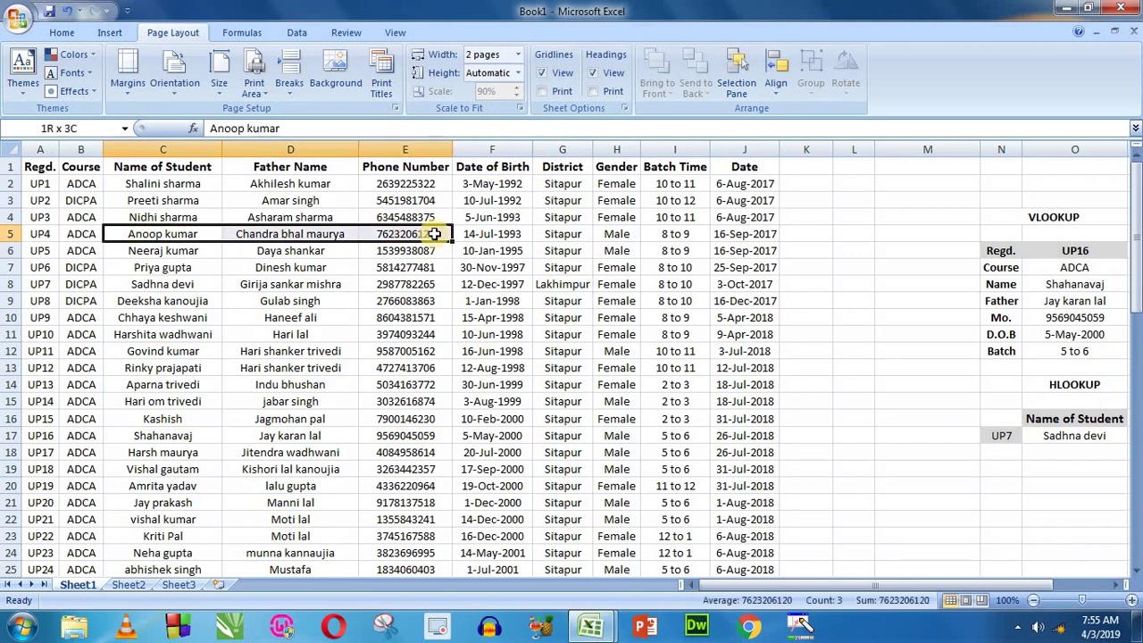
{"action": "left_click", "coordinate": [594, 235]}
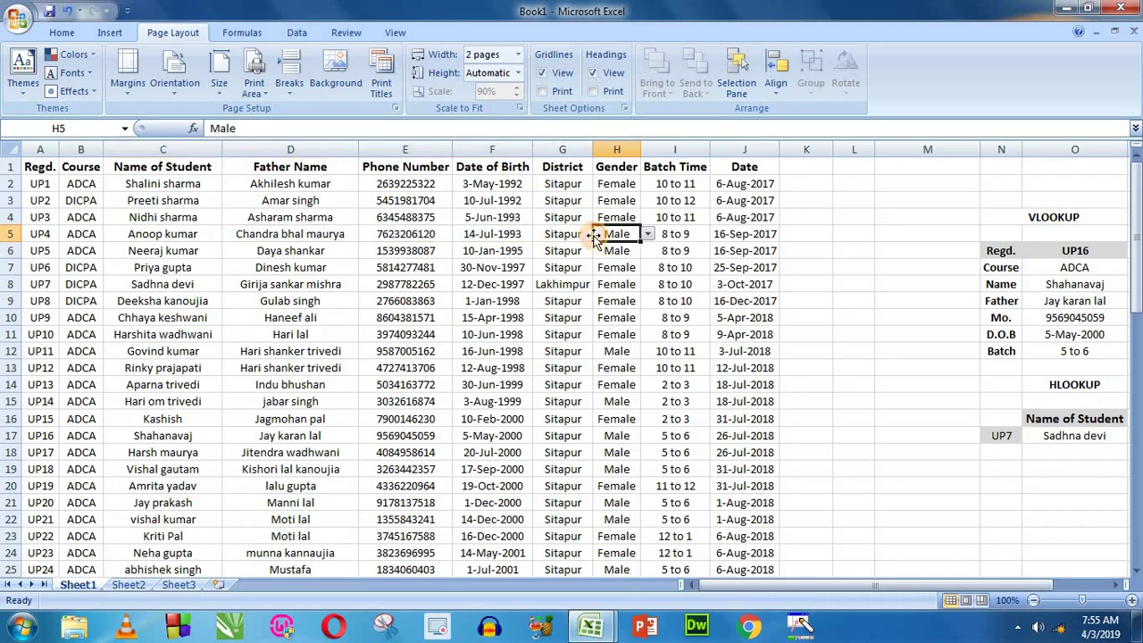
{"action": "left_click", "coordinate": [518, 73]}
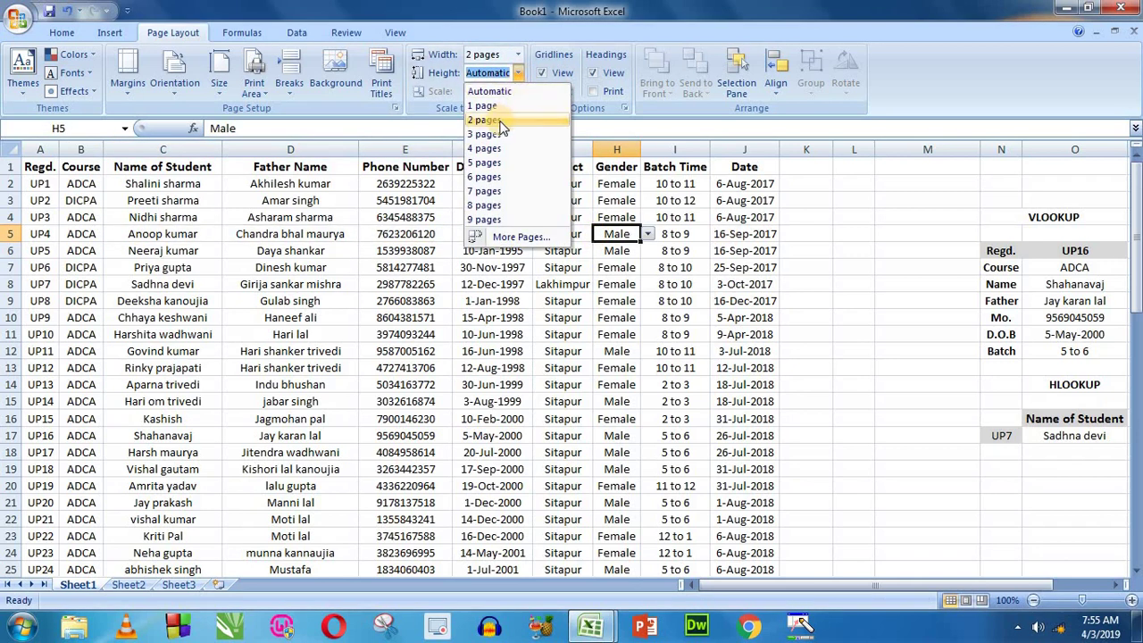
{"action": "left_click", "coordinate": [501, 122]}
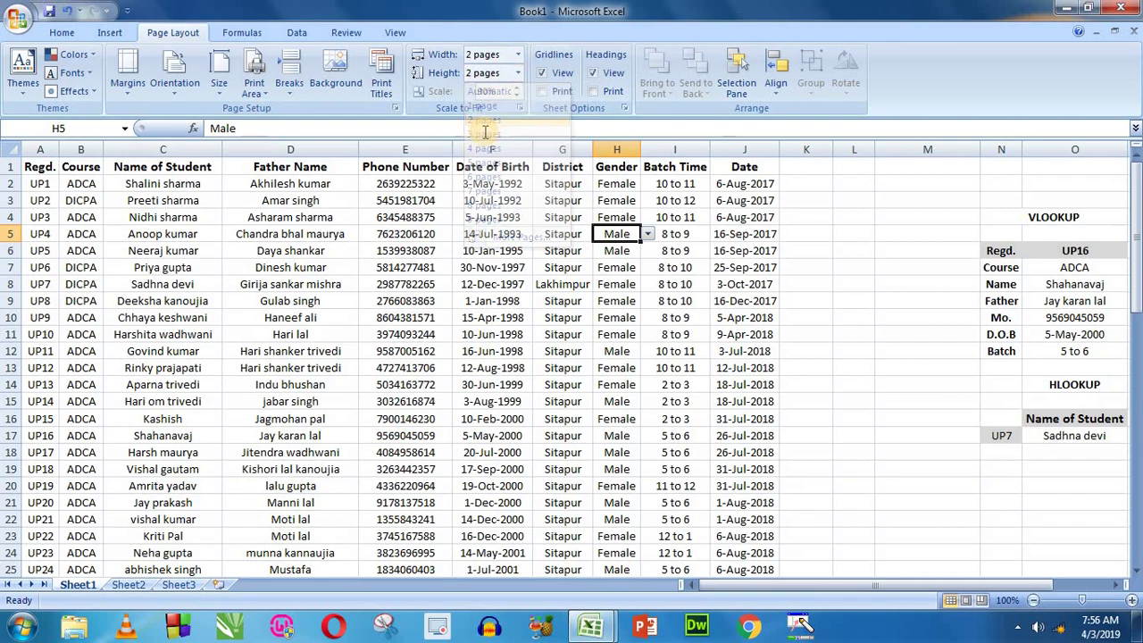
{"action": "left_click", "coordinate": [806, 302]}
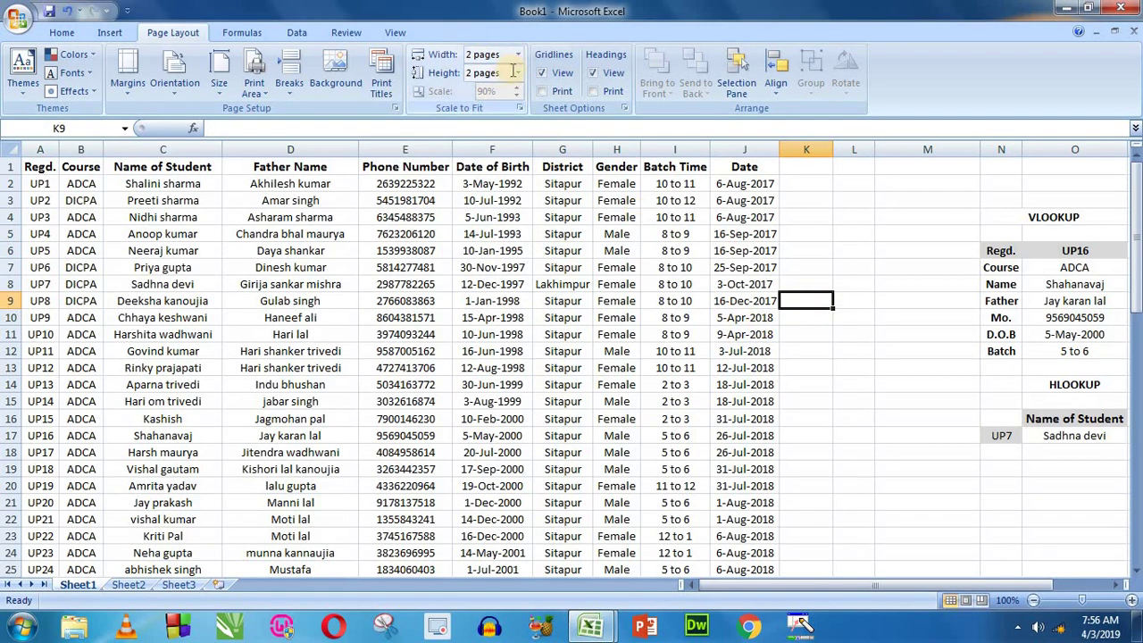
{"action": "left_click", "coordinate": [18, 18]}
{"action": "mouse_move", "coordinate": [63, 205]}
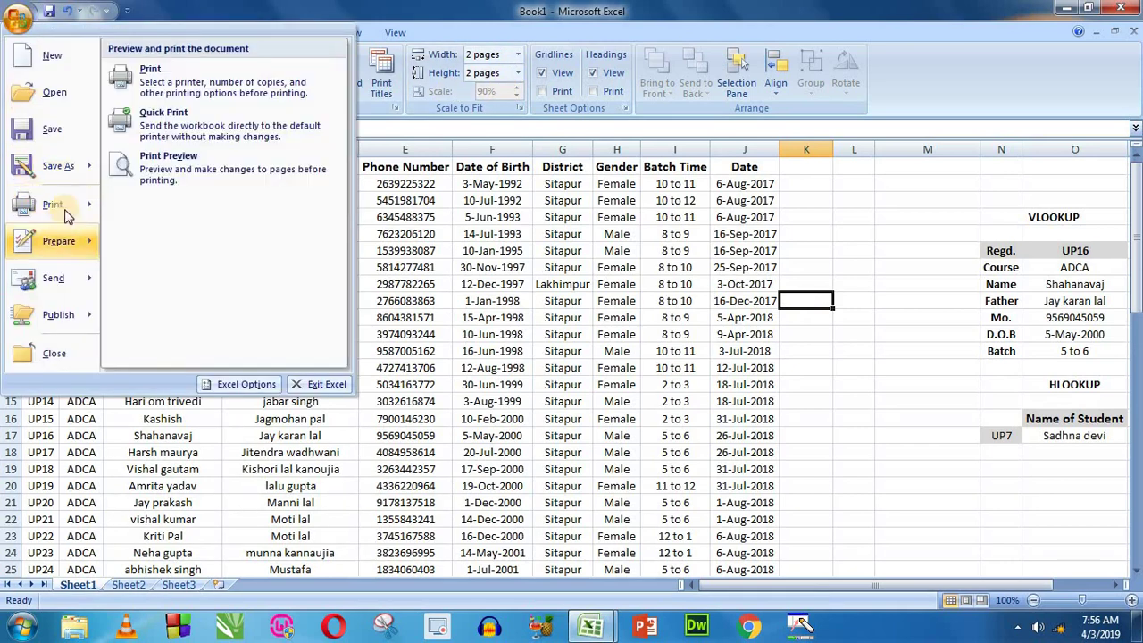
{"action": "left_click", "coordinate": [161, 169]}
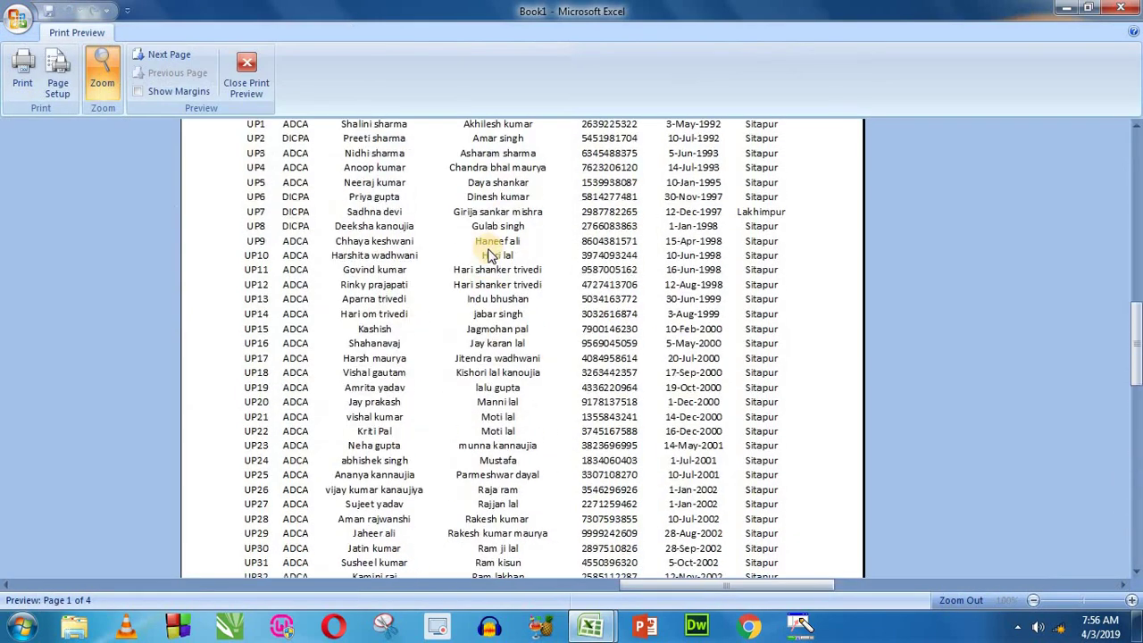
{"action": "scroll", "coordinate": [488, 250], "scroll_direction": "up", "scroll_amount": 2}
{"action": "scroll", "coordinate": [488, 250], "scroll_direction": "up", "scroll_amount": 3}
{"action": "scroll", "coordinate": [447, 242], "scroll_direction": "down", "scroll_amount": 3}
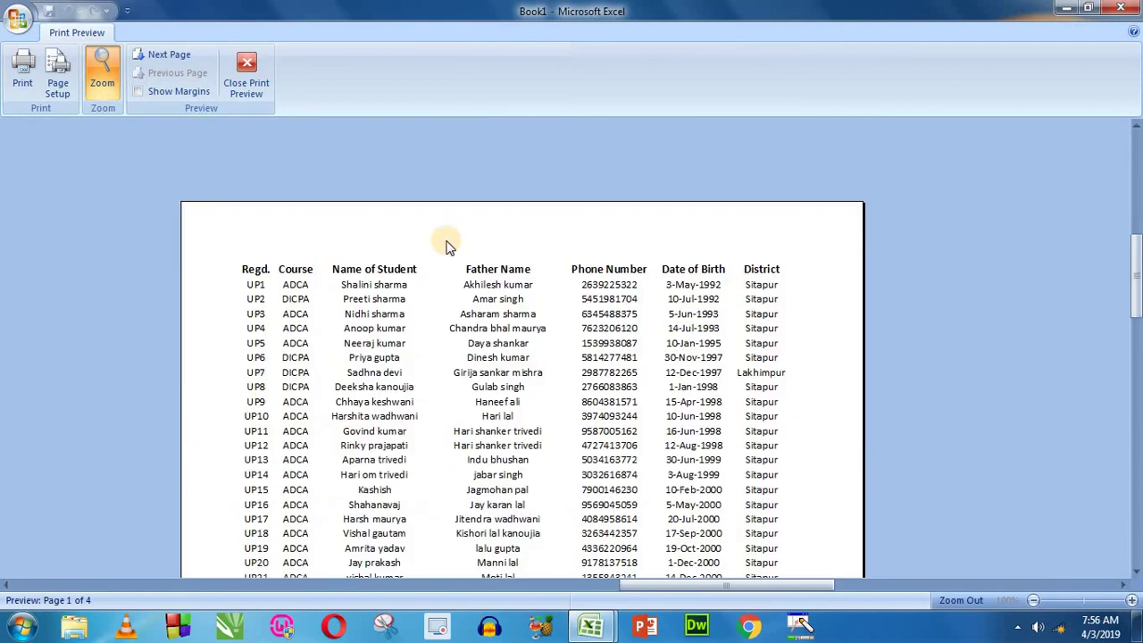
{"action": "scroll", "coordinate": [689, 153], "scroll_direction": "down", "scroll_amount": 3}
{"action": "scroll", "coordinate": [722, 173], "scroll_direction": "down", "scroll_amount": 3}
{"action": "scroll", "coordinate": [722, 280], "scroll_direction": "down", "scroll_amount": 5}
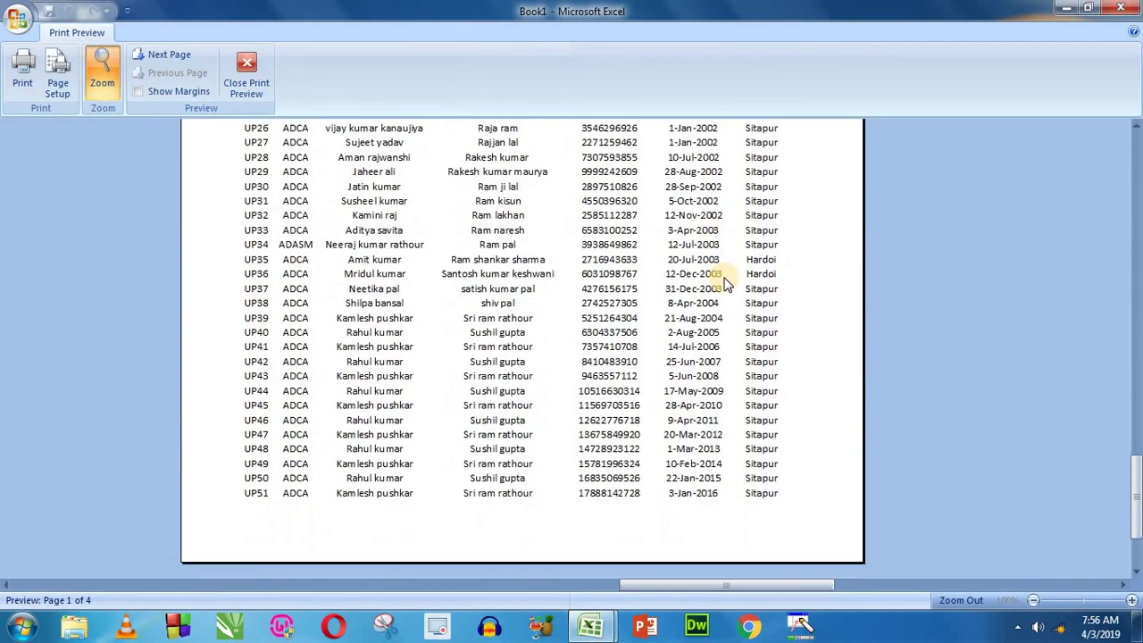
{"action": "scroll", "coordinate": [323, 168], "scroll_direction": "down", "scroll_amount": 5}
{"action": "left_click", "coordinate": [169, 54]}
{"action": "scroll", "coordinate": [393, 230], "scroll_direction": "up", "scroll_amount": 3}
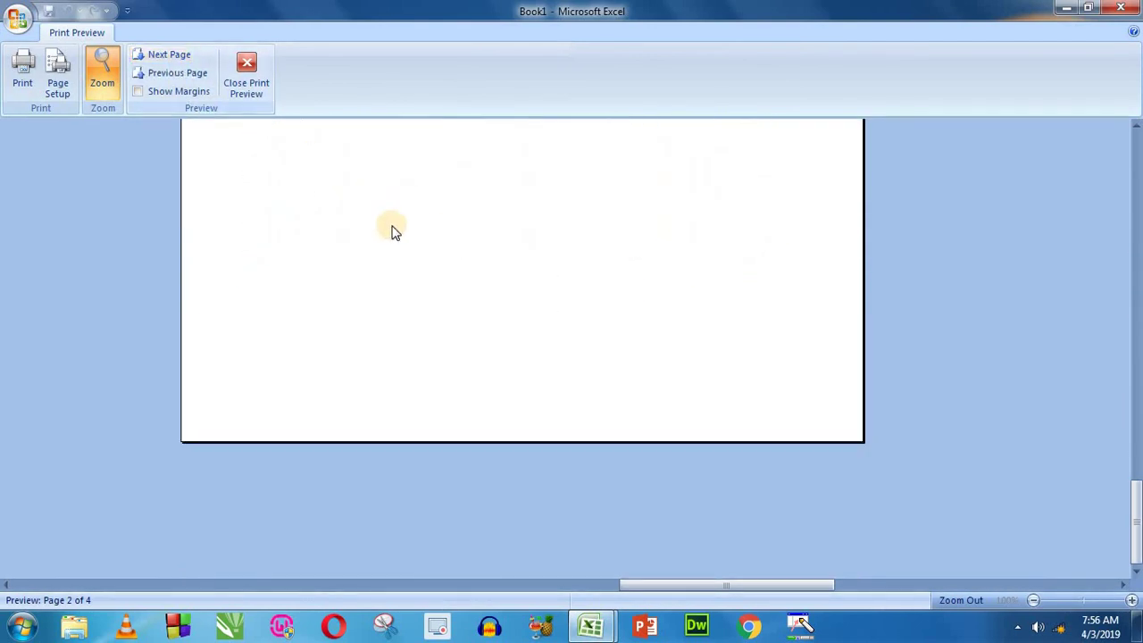
{"action": "scroll", "coordinate": [429, 265], "scroll_direction": "up", "scroll_amount": 5}
{"action": "scroll", "coordinate": [429, 265], "scroll_direction": "up", "scroll_amount": 3}
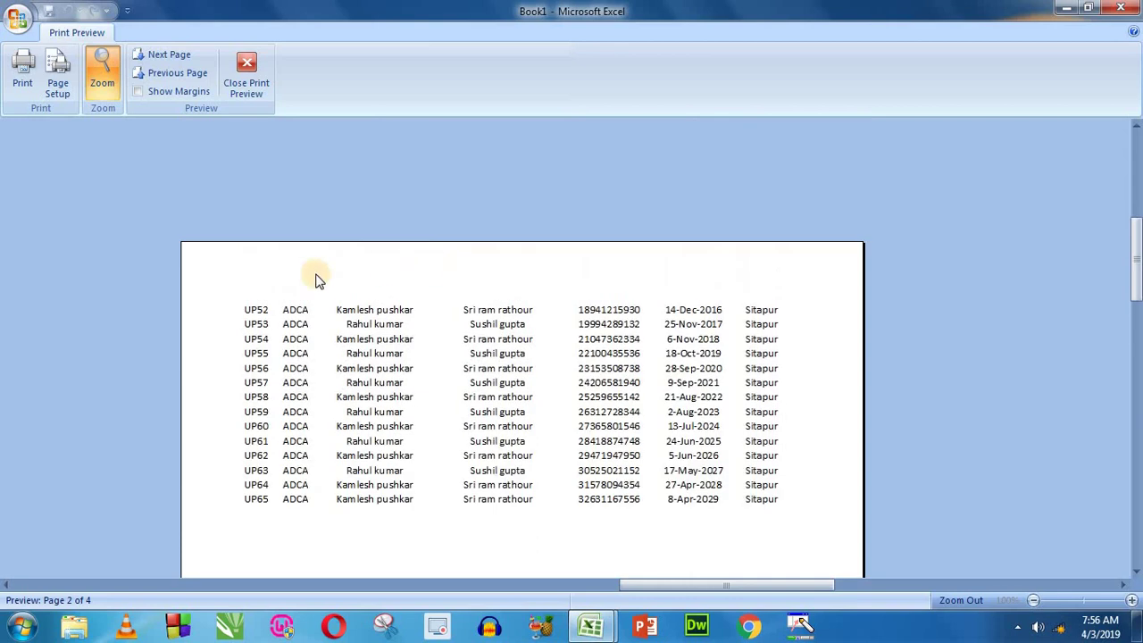
{"action": "left_click", "coordinate": [165, 55]}
{"action": "scroll", "coordinate": [600, 331], "scroll_direction": "down", "scroll_amount": 3}
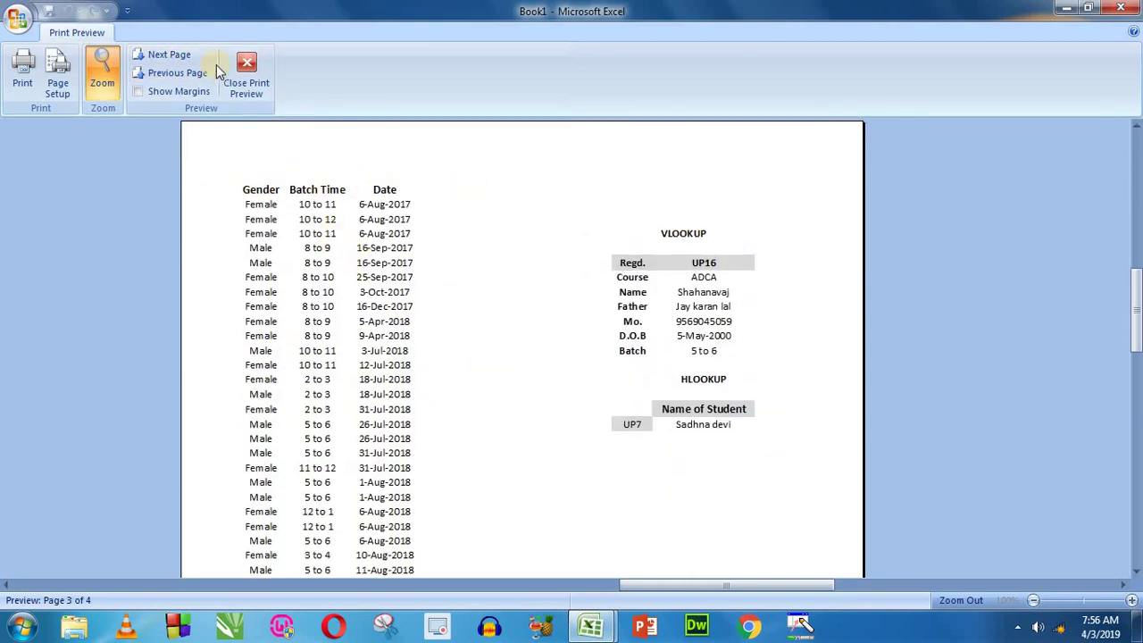
{"action": "left_click", "coordinate": [166, 56]}
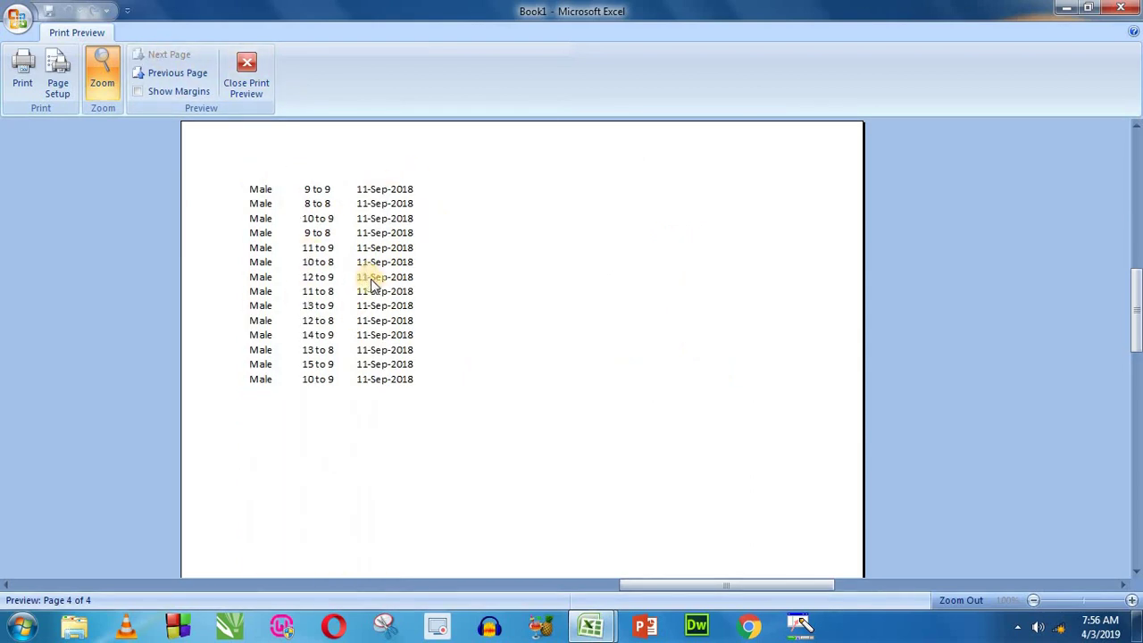
- Close the print preview and set Scale to Fit width and height back to Automatic
{"action": "left_click", "coordinate": [252, 69]}
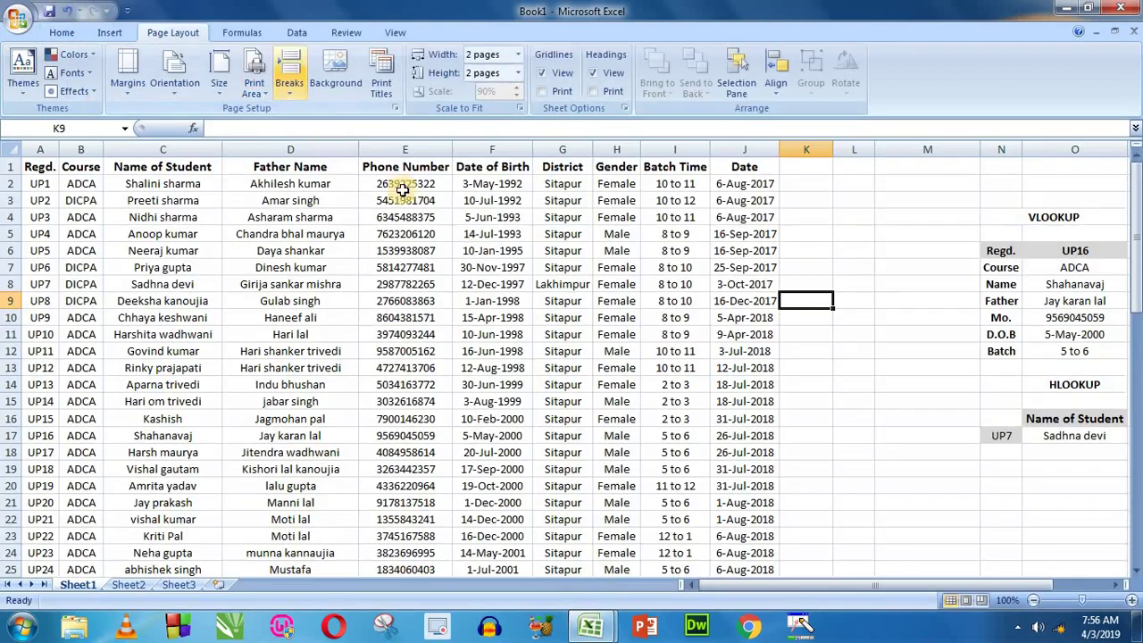
{"action": "left_click", "coordinate": [514, 55]}
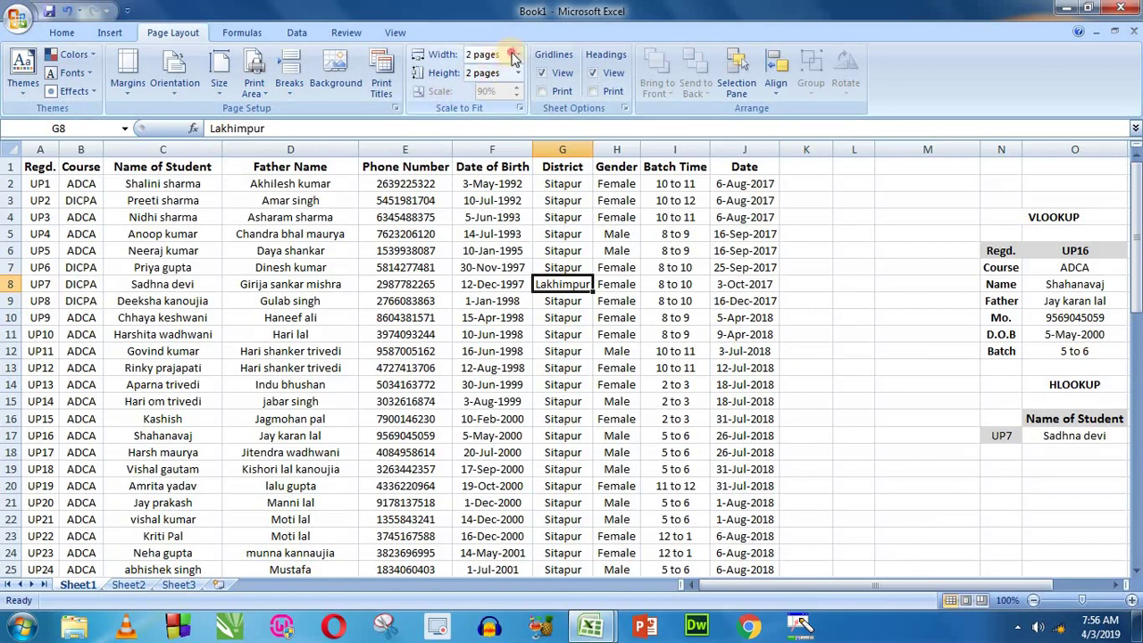
{"action": "left_click", "coordinate": [496, 72]}
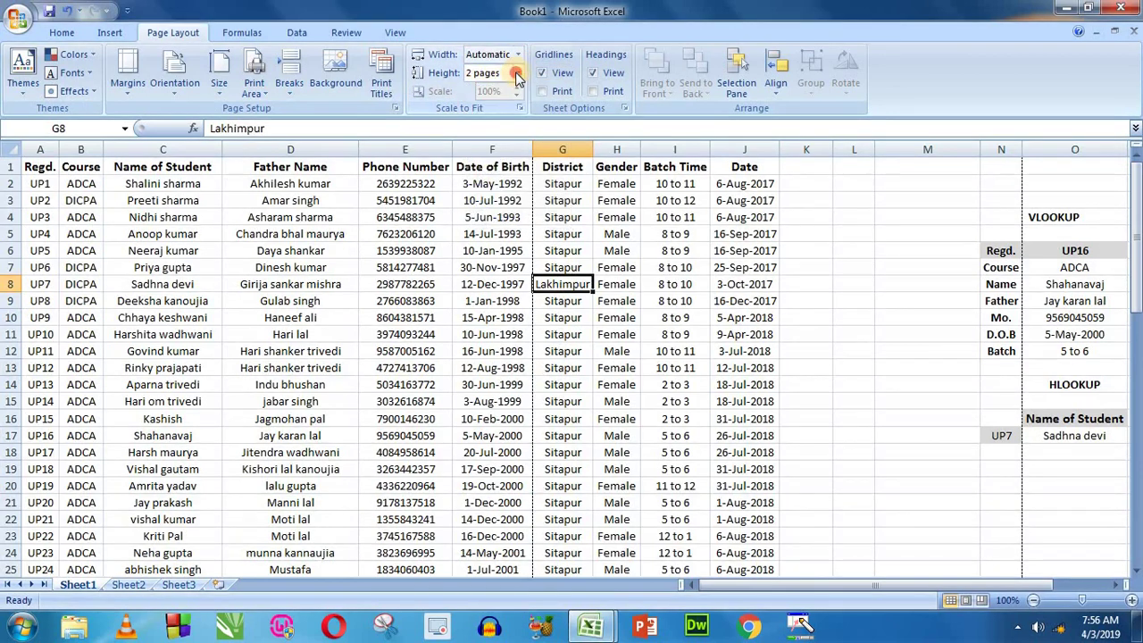
{"action": "left_click", "coordinate": [517, 73]}
{"action": "left_click", "coordinate": [500, 93]}
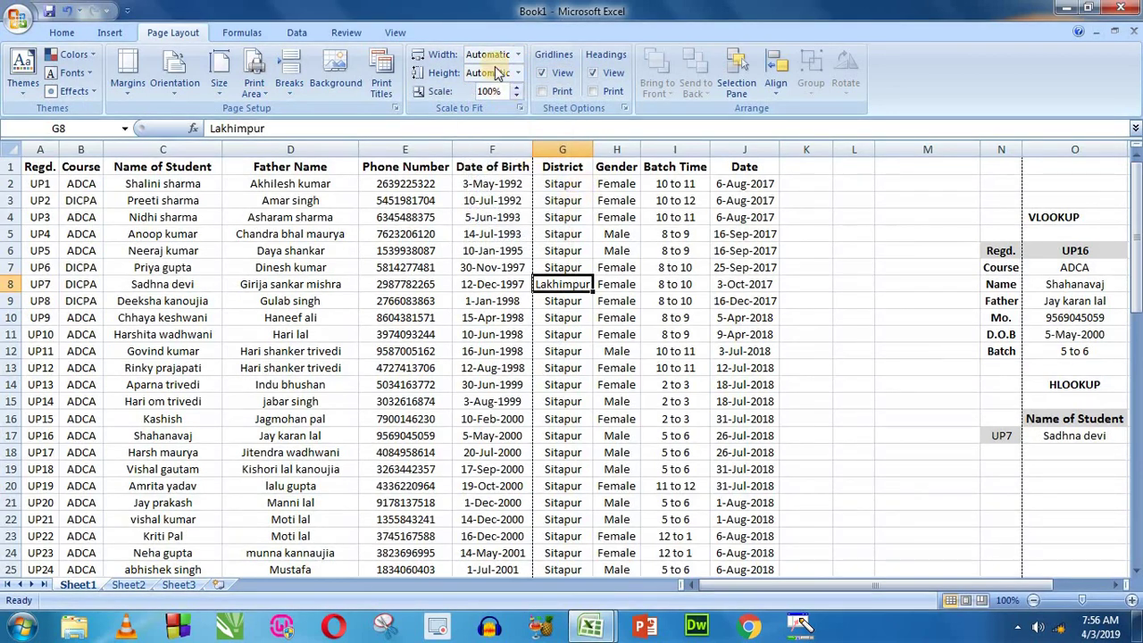
- Hide and re-show the sheet gridlines, toggling the Gridlines Print option
{"action": "left_click", "coordinate": [538, 57]}
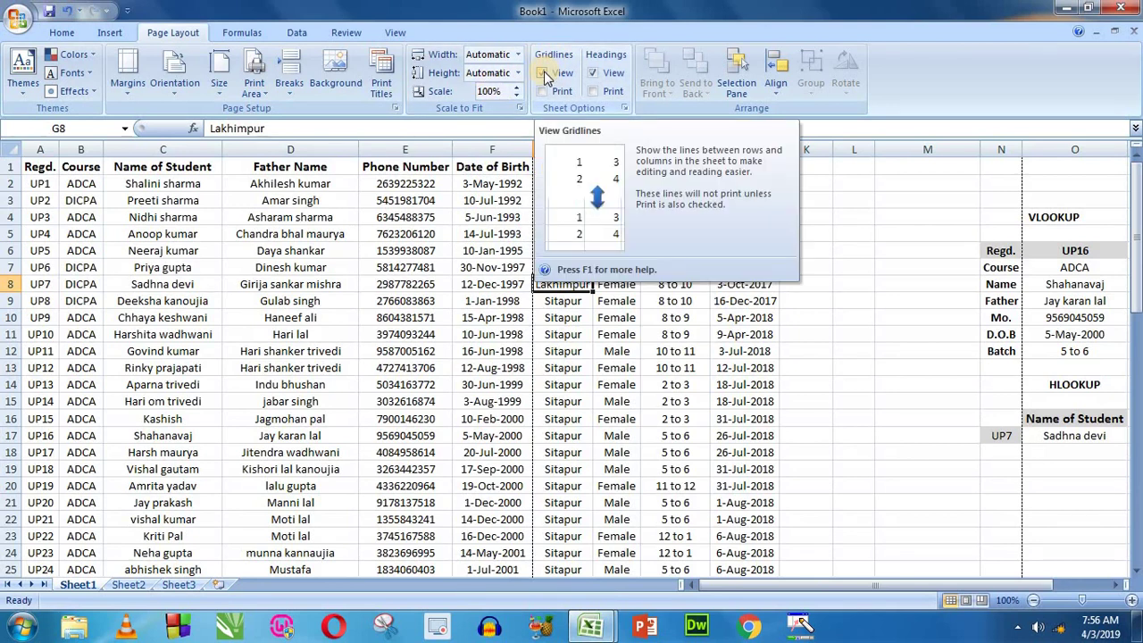
{"action": "left_click", "coordinate": [542, 75]}
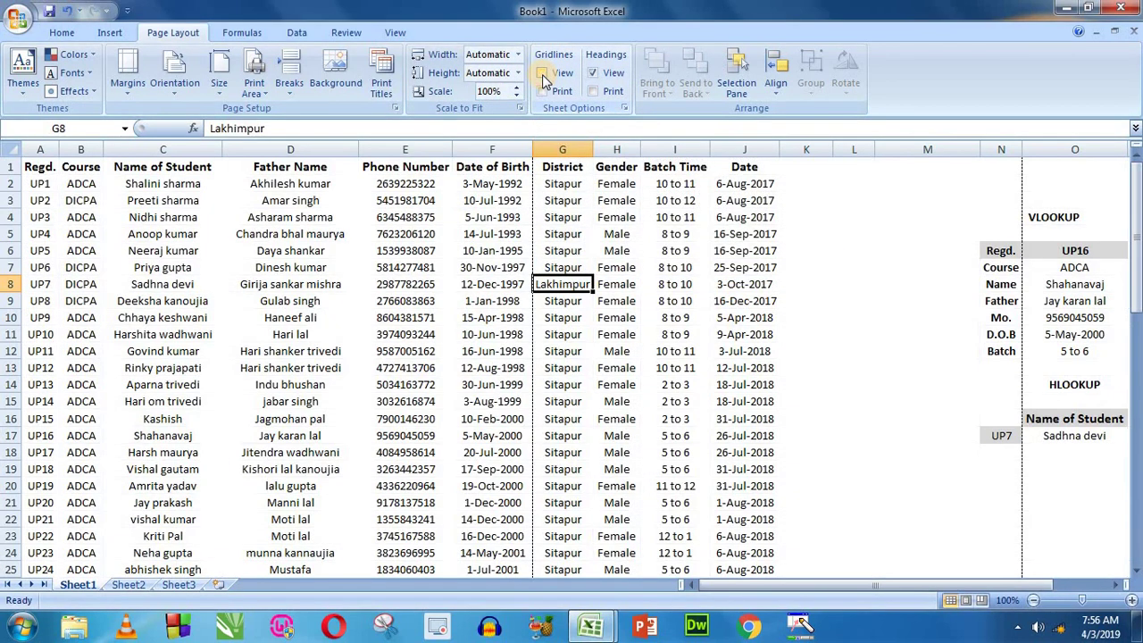
{"action": "left_click_drag", "start_coordinate": [814, 219], "coordinate": [929, 366]}
{"action": "left_click", "coordinate": [554, 78]}
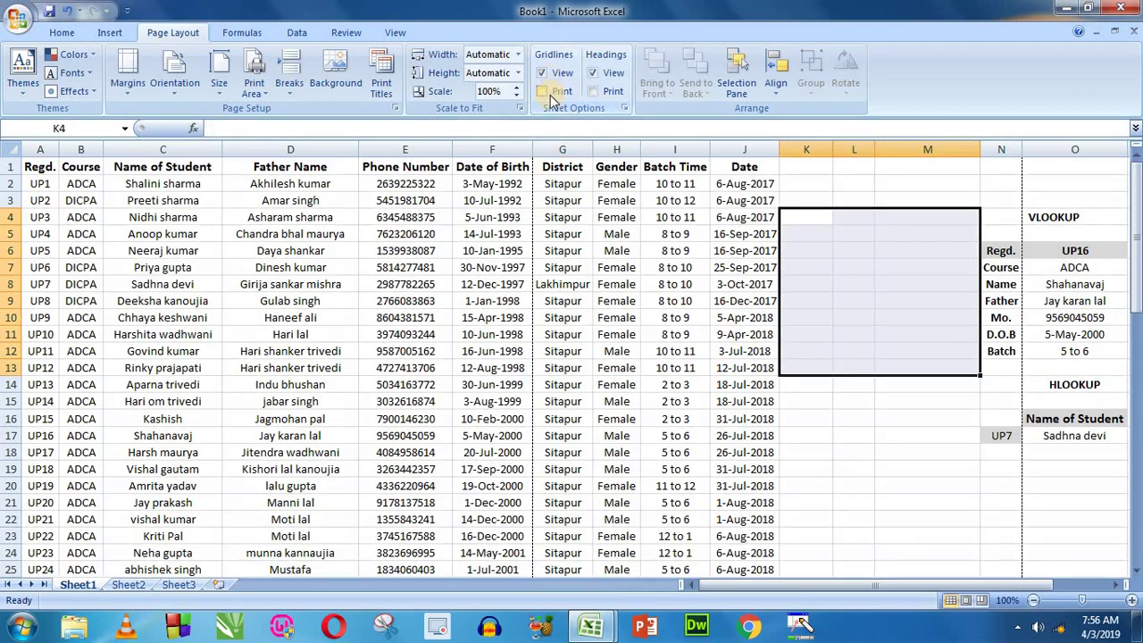
{"action": "left_click", "coordinate": [554, 91]}
{"action": "left_click", "coordinate": [806, 250]}
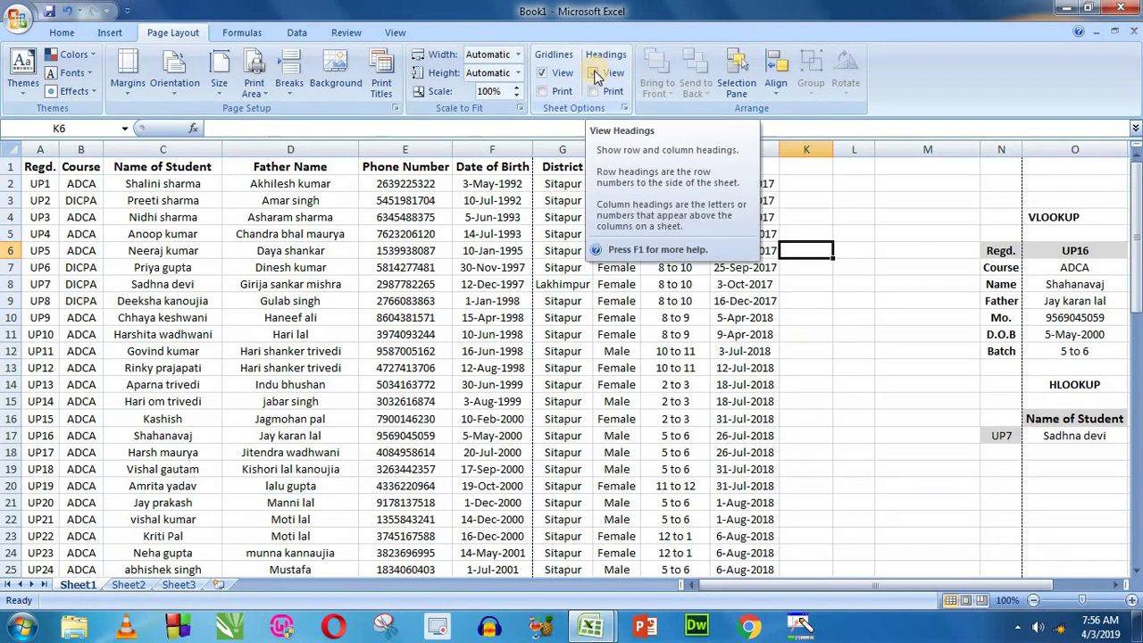
- Hide and re-show row and column headings, then turn heading printing on and off
{"action": "left_click", "coordinate": [598, 78]}
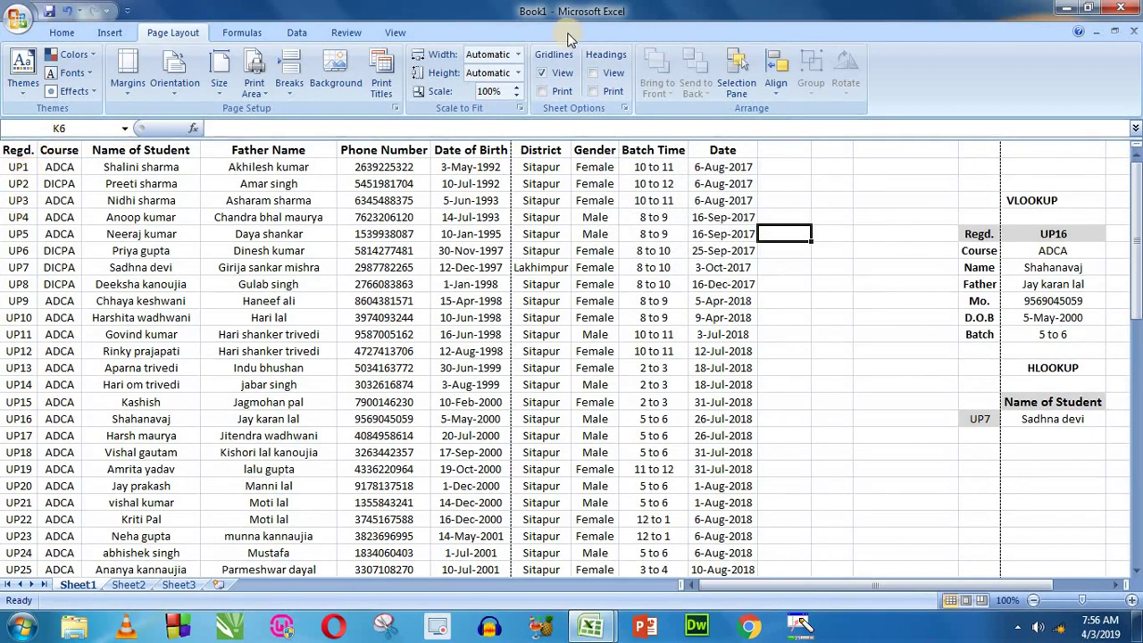
{"action": "left_click", "coordinate": [593, 75]}
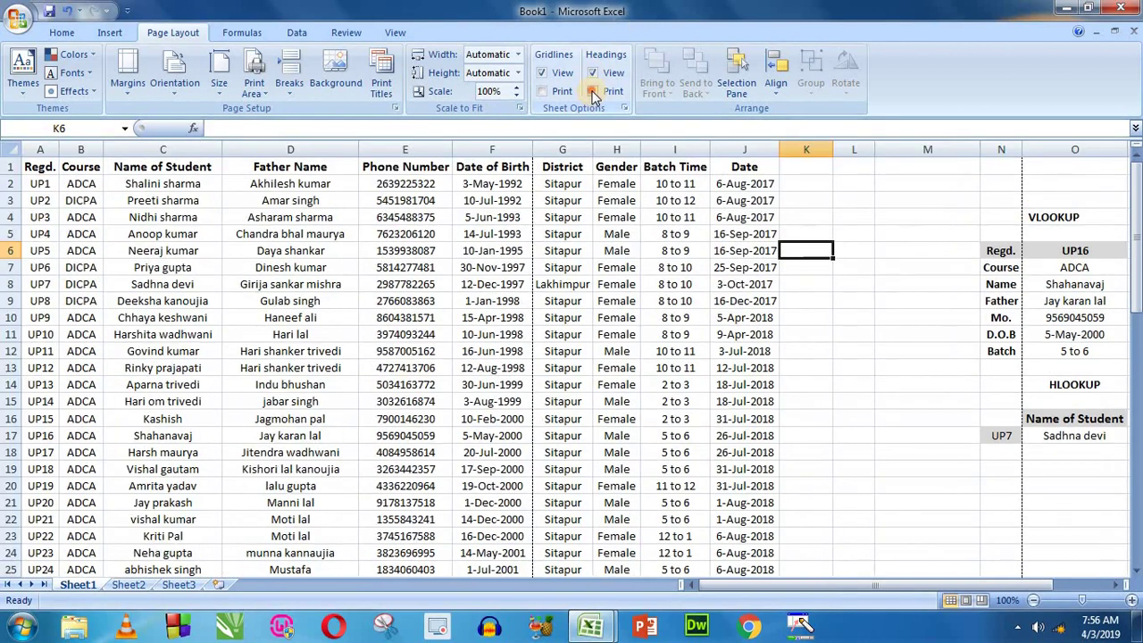
{"action": "left_click", "coordinate": [592, 91]}
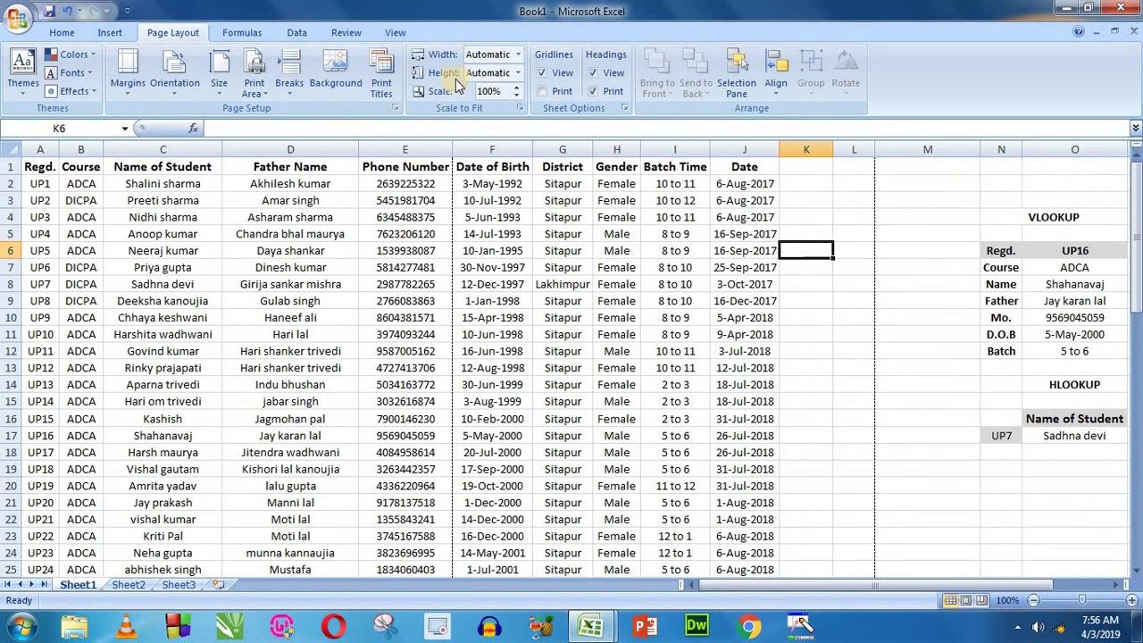
{"action": "left_click", "coordinate": [595, 93]}
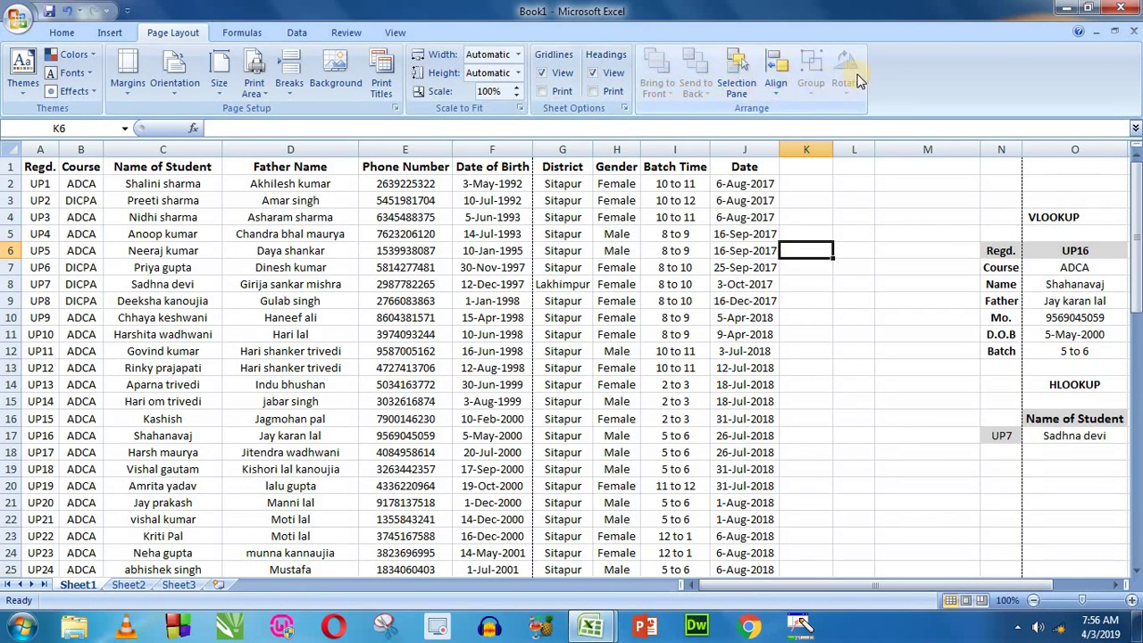
- Draw a blue rectangle over column K and duplicate it into overlapping copies
{"action": "left_click", "coordinate": [844, 316]}
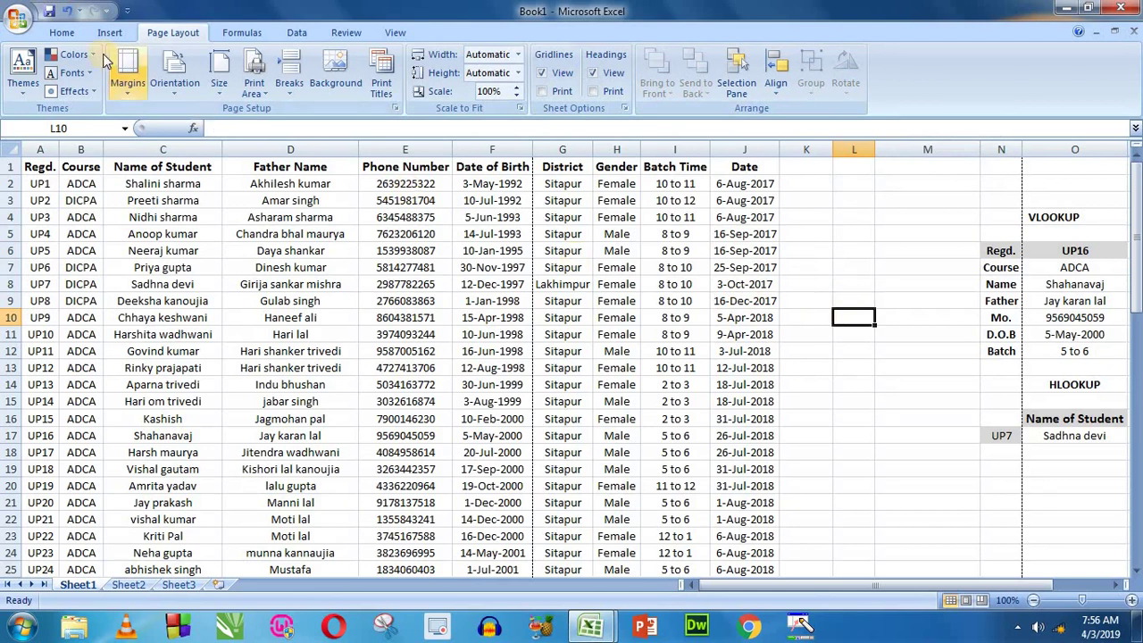
{"action": "left_click", "coordinate": [109, 33]}
{"action": "left_click", "coordinate": [183, 82]}
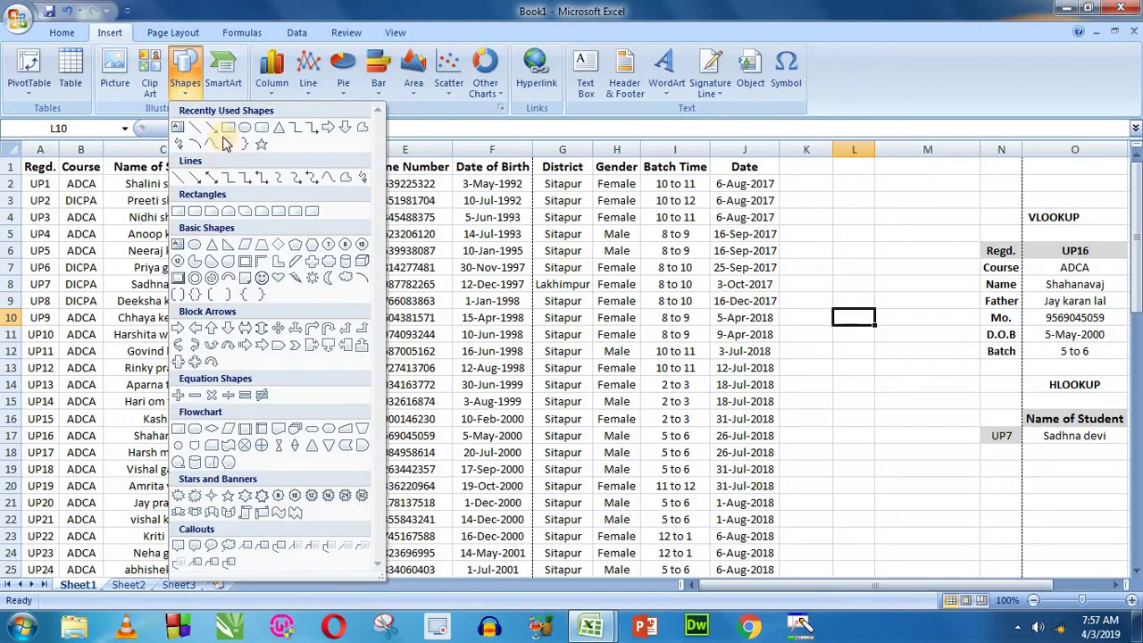
{"action": "left_click", "coordinate": [223, 130]}
{"action": "left_click_drag", "start_coordinate": [869, 332], "coordinate": [787, 246]}
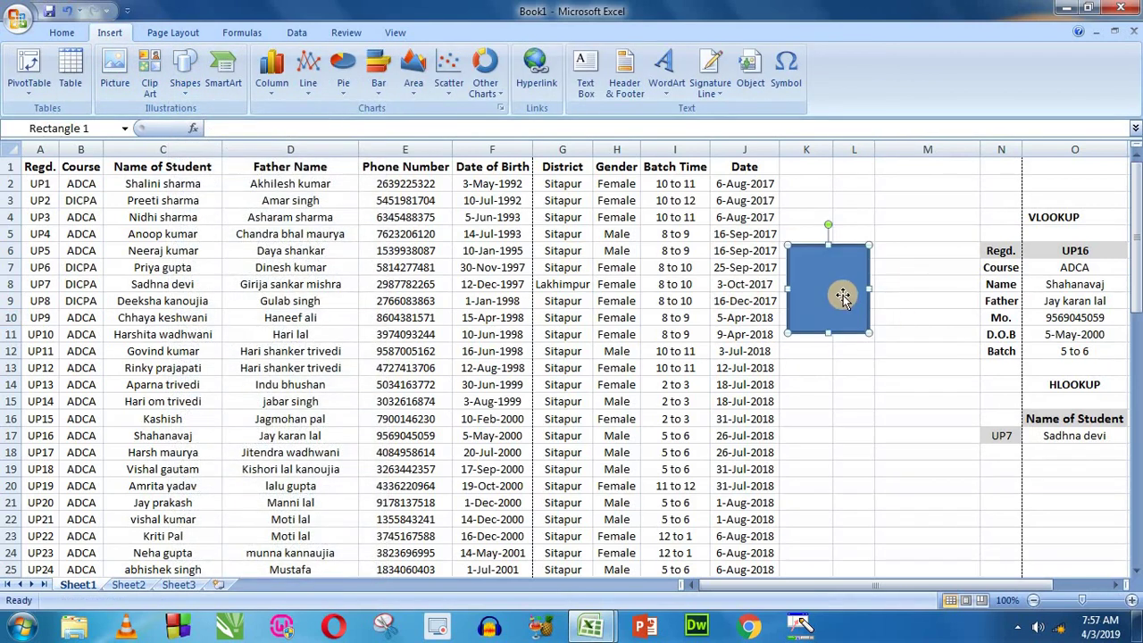
{"action": "mouse_move", "coordinate": [855, 367]}
{"action": "left_mouse_down"}
{"action": "mouse_move", "coordinate": [638, 388]}
{"action": "mouse_move", "coordinate": [782, 312]}
{"action": "left_mouse_up"}
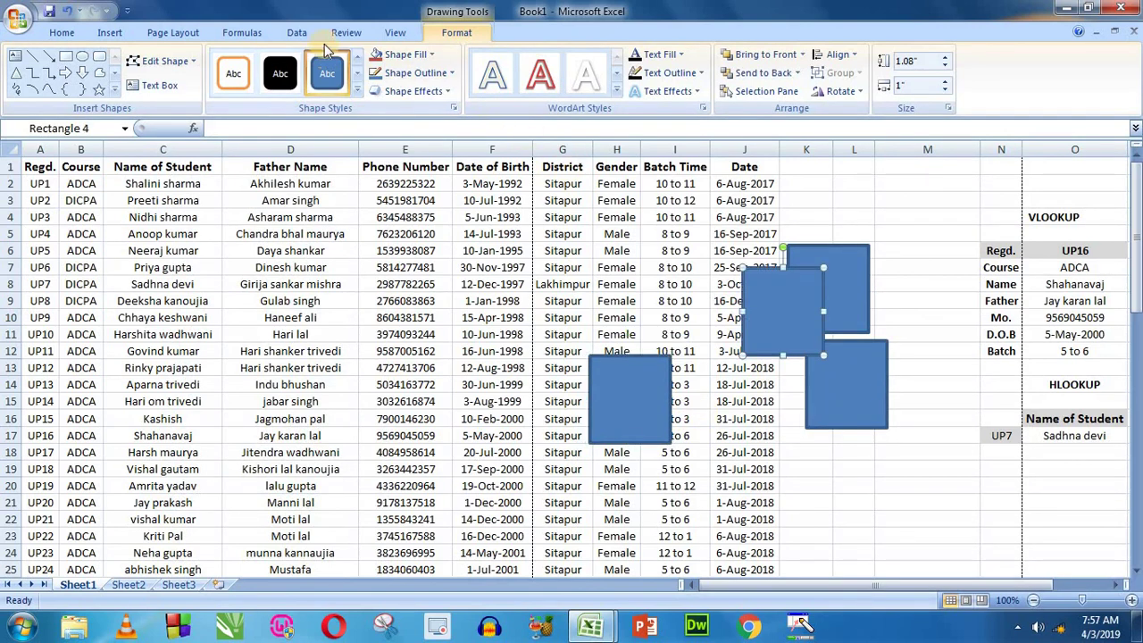
- Review Bring to Front, Send to Back and Align options, then flip the square horizontally
{"action": "left_click", "coordinate": [157, 34]}
{"action": "left_click", "coordinate": [661, 91]}
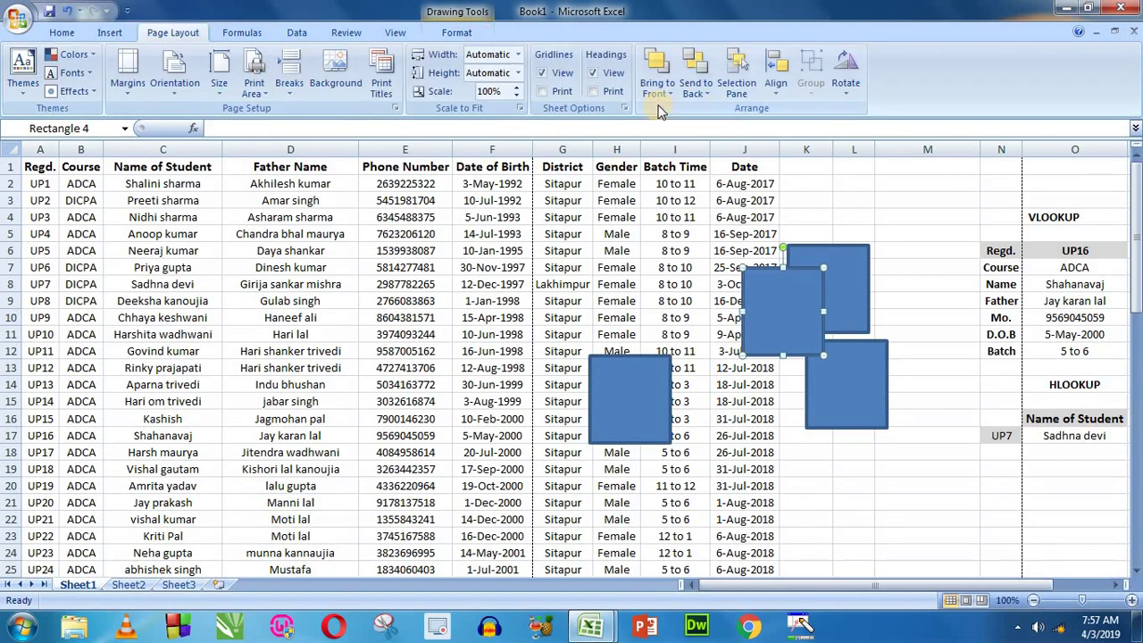
{"action": "left_click", "coordinate": [697, 90]}
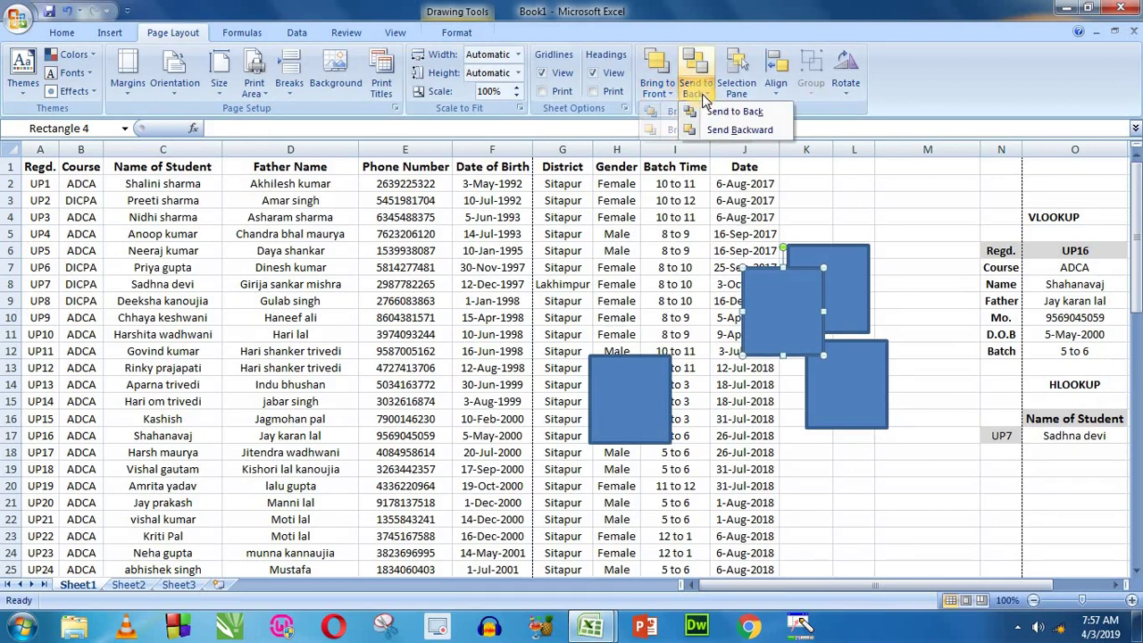
{"action": "left_click", "coordinate": [776, 89]}
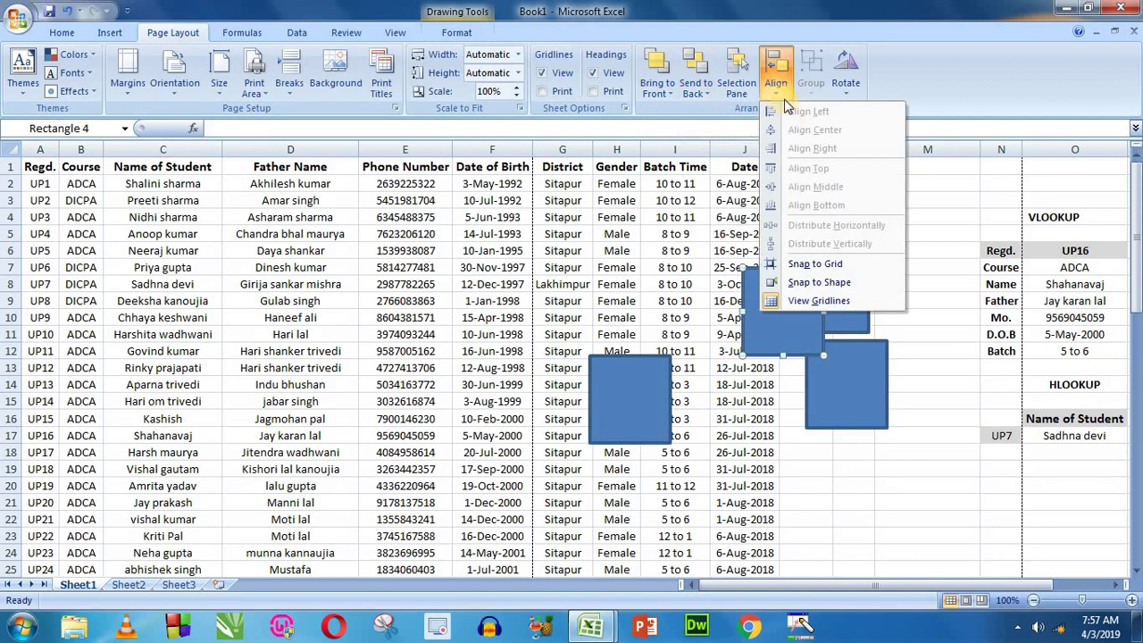
{"action": "left_click", "coordinate": [776, 90]}
{"action": "left_click", "coordinate": [845, 96]}
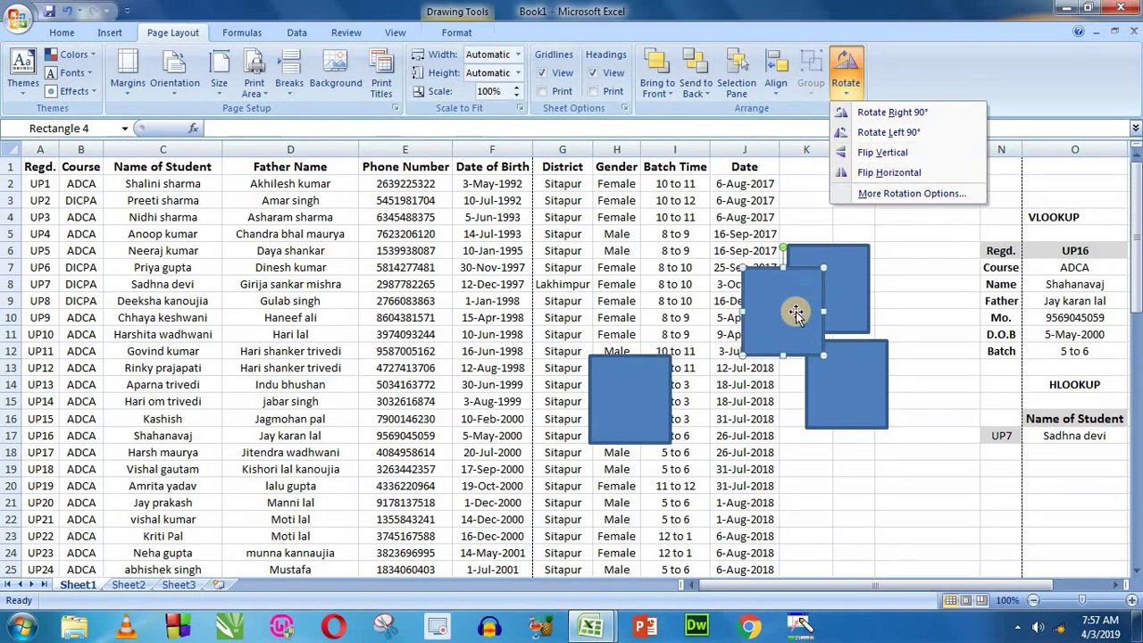
{"action": "left_click", "coordinate": [893, 173]}
- Drag the squares into an overlapping pile and delete the extra copies
{"action": "left_click_drag", "start_coordinate": [811, 311], "coordinate": [903, 367]}
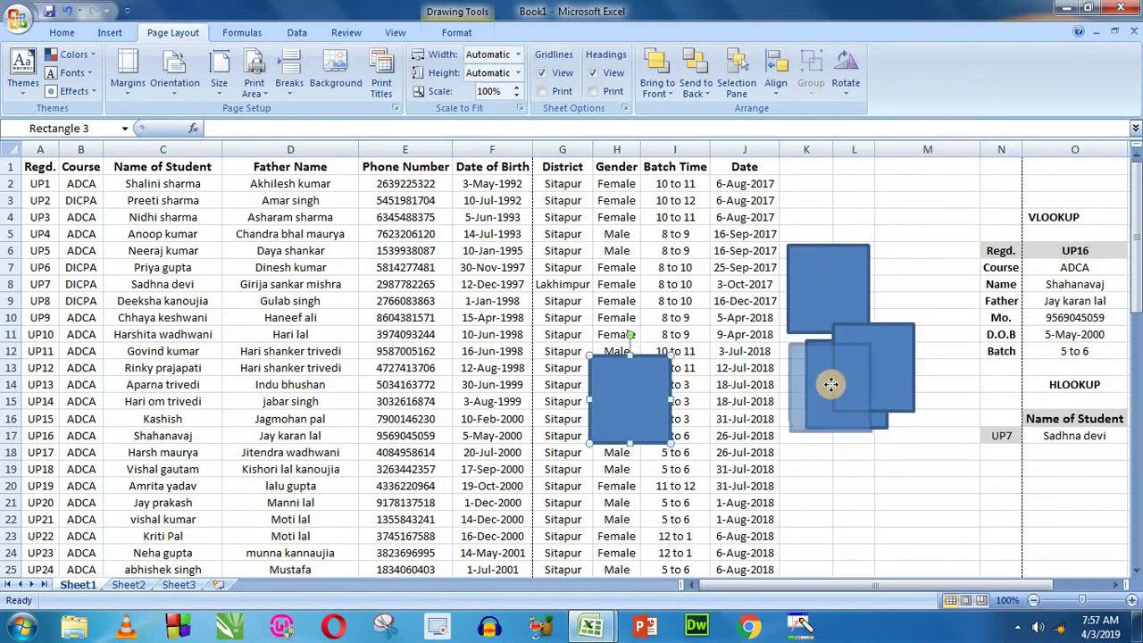
{"action": "left_click_drag", "start_coordinate": [613, 396], "coordinate": [829, 378]}
{"action": "mouse_move", "coordinate": [824, 301]}
{"action": "left_mouse_down"}
{"action": "mouse_move", "coordinate": [860, 288]}
{"action": "mouse_move", "coordinate": [850, 376]}
{"action": "left_mouse_up"}
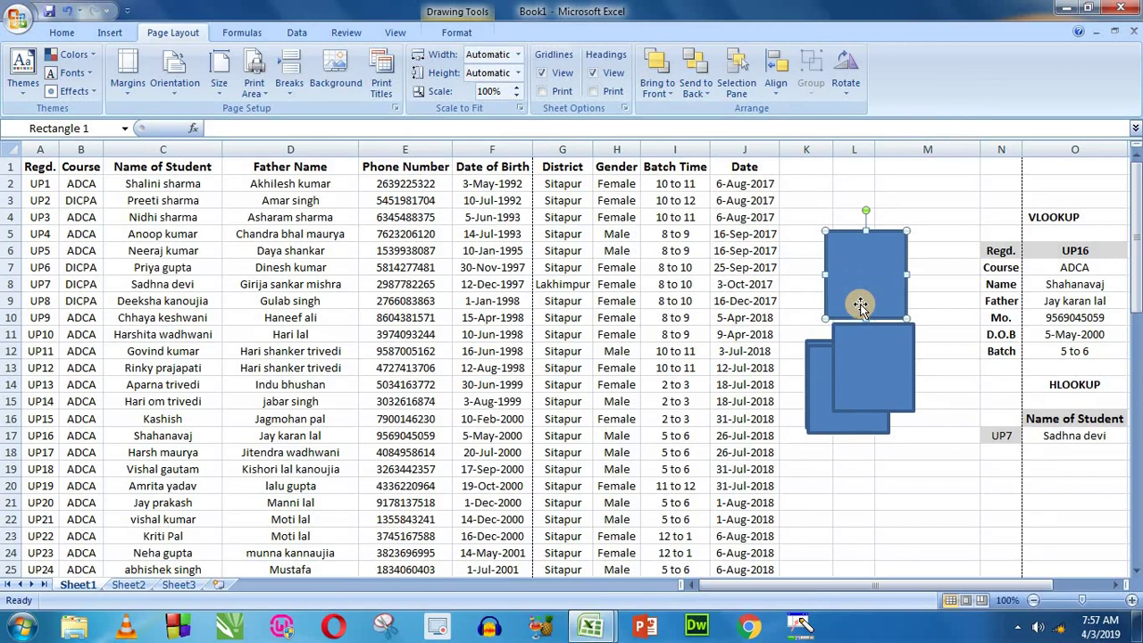
{"action": "key", "text": "Delete"}
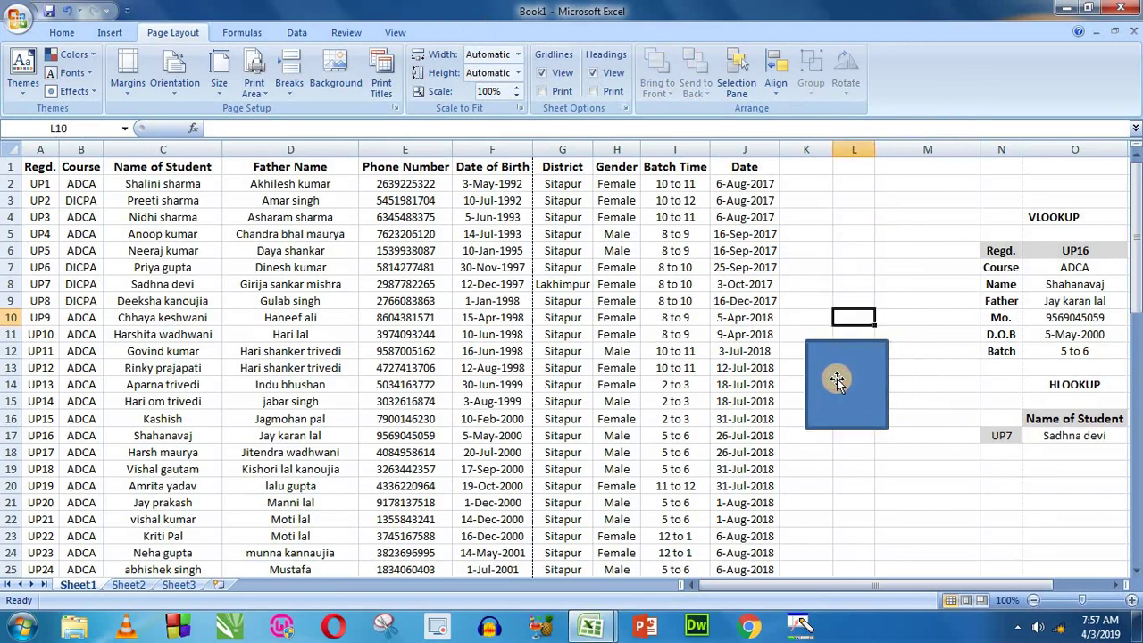
- Select cells L8, L4, the names in rows 2–9 and D8, then switch to Formulas
{"action": "left_click", "coordinate": [852, 282]}
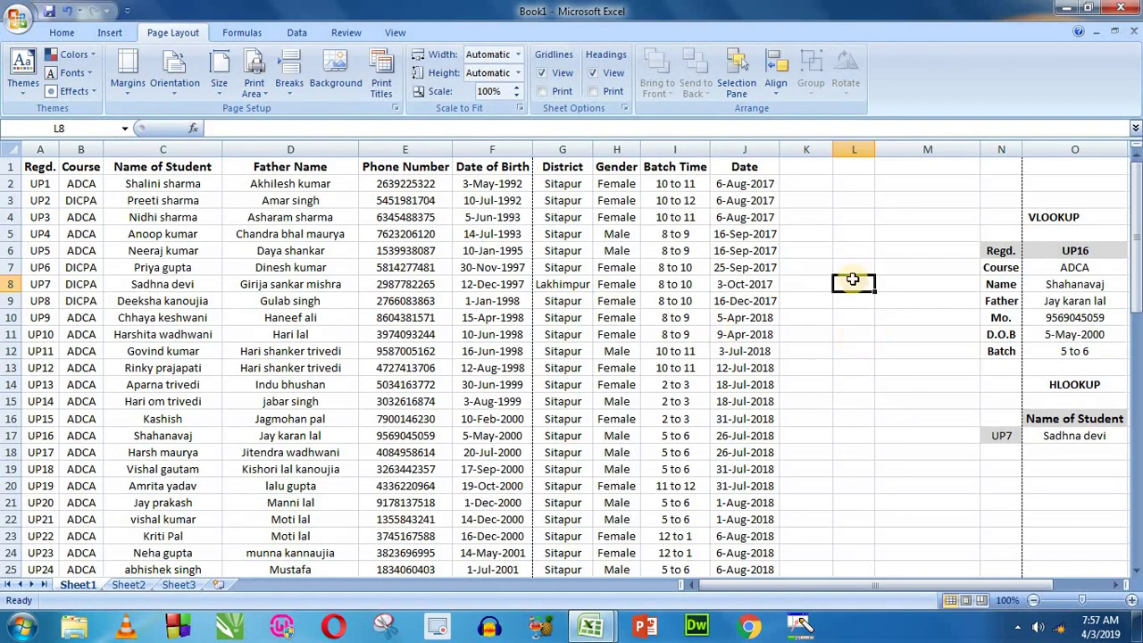
{"action": "left_click", "coordinate": [849, 217]}
{"action": "left_click_drag", "start_coordinate": [131, 184], "coordinate": [674, 452]}
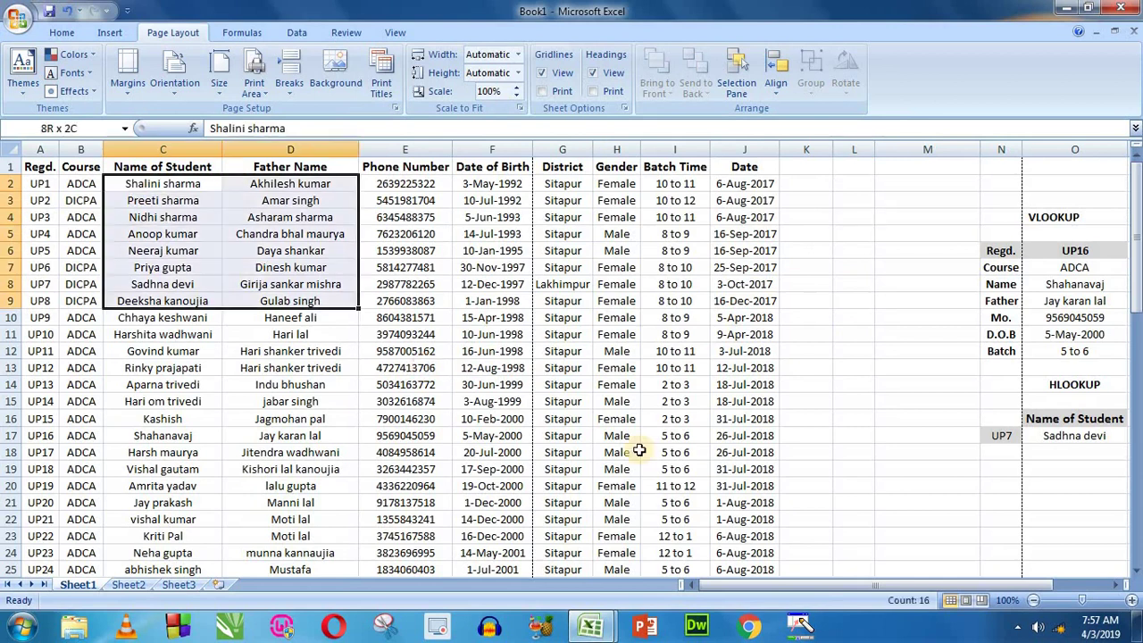
{"action": "left_click", "coordinate": [312, 283]}
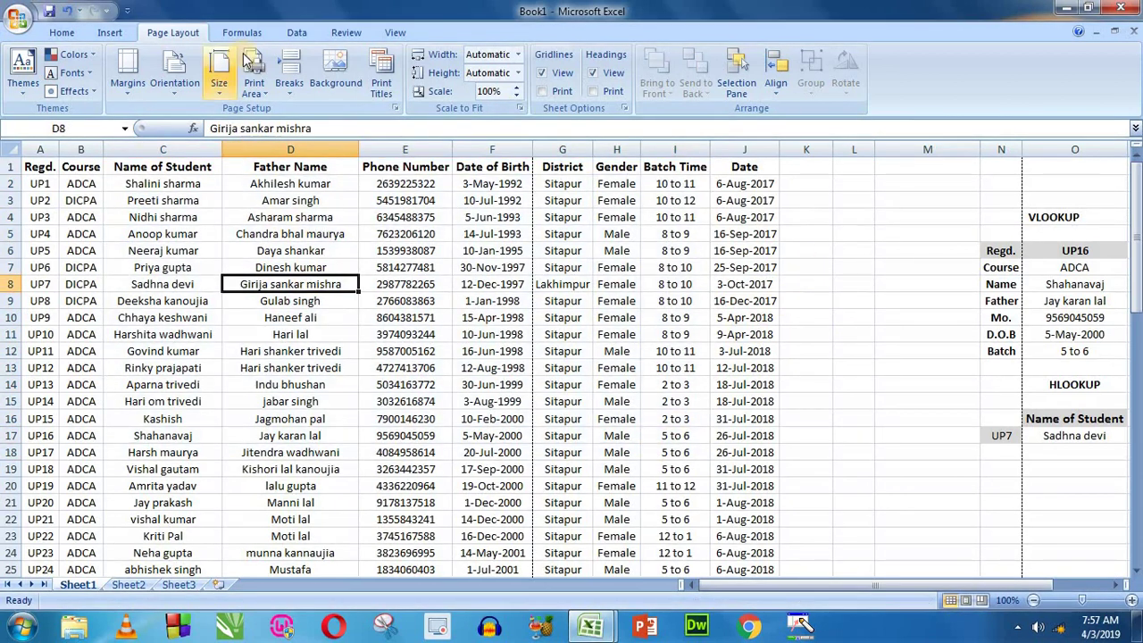
{"action": "left_click", "coordinate": [242, 32]}
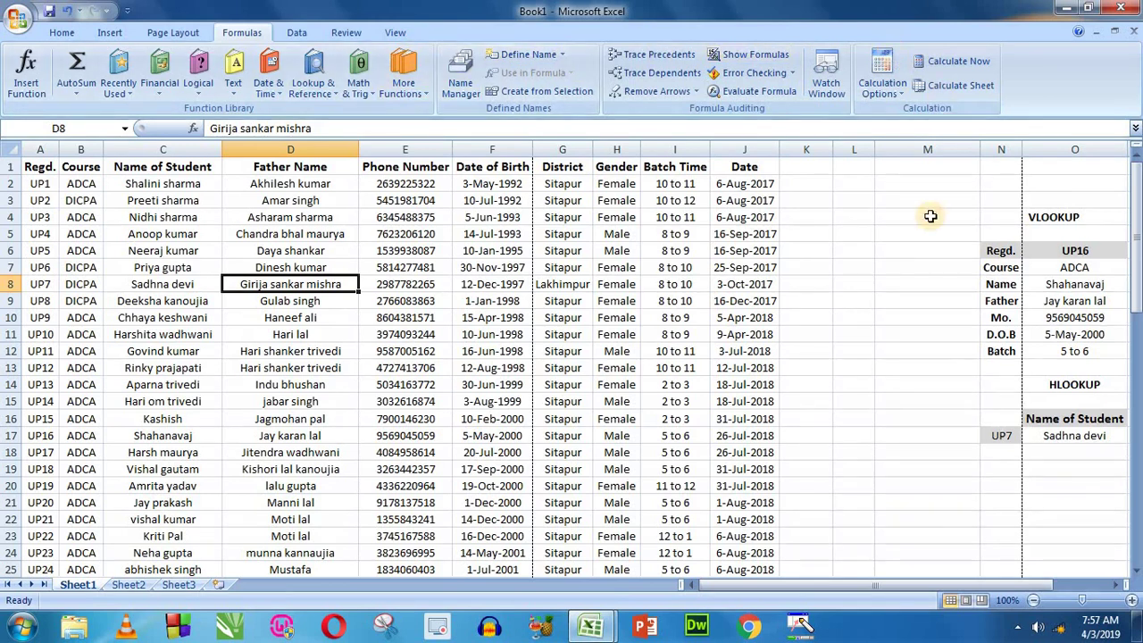
{"action": "left_click", "coordinate": [811, 324]}
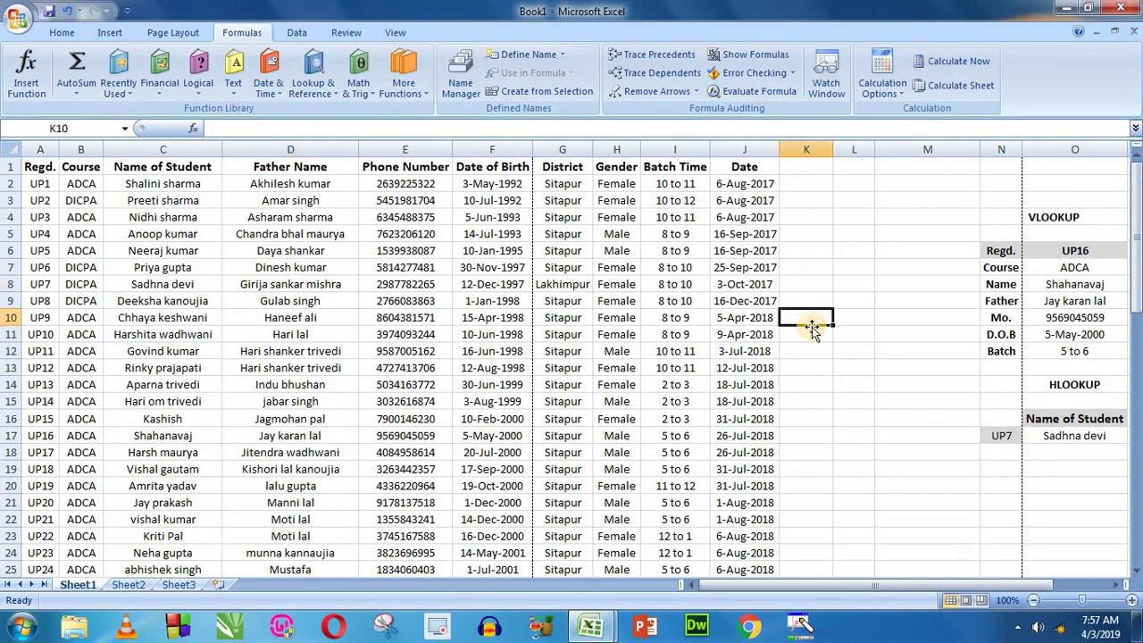